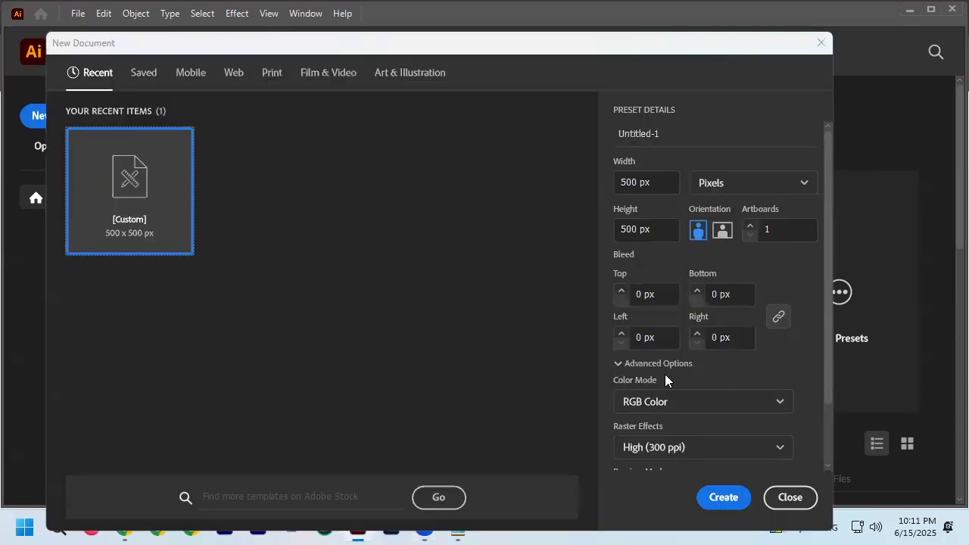
Create a new 500 x 500 px document with RGB color and High (300 ppi) raster effects.
key("Return")
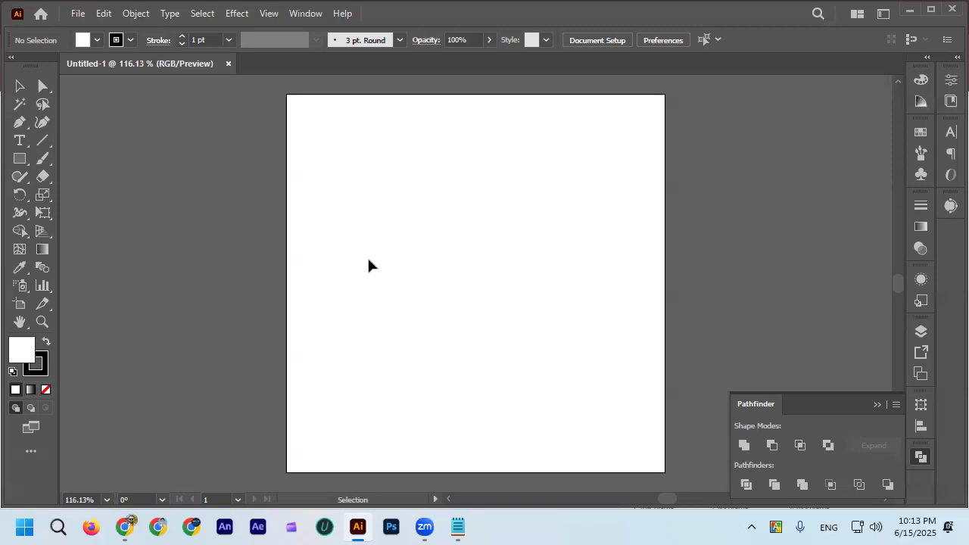
scroll(334, 241, "down", 1, "alt")
scroll(334, 241, "down", 1)
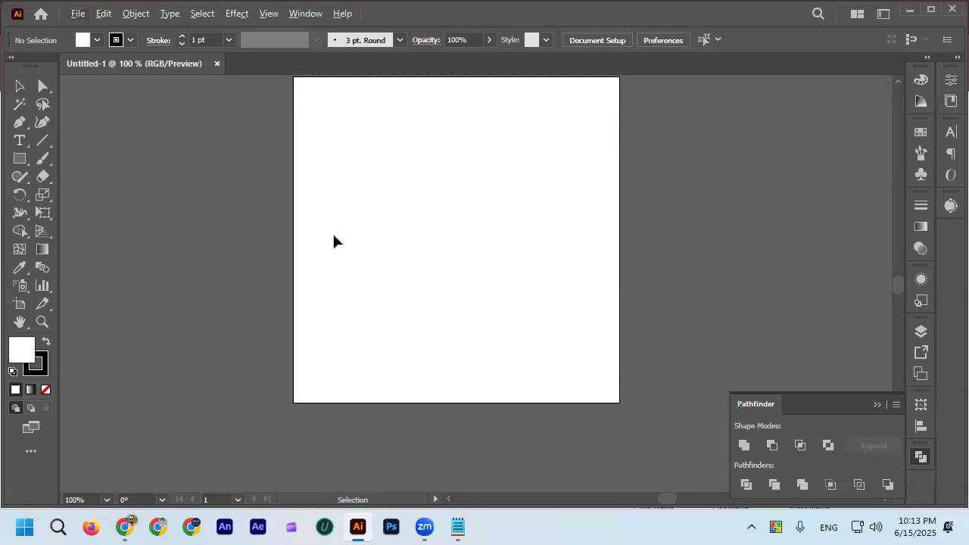
scroll(318, 234, "up", 1)
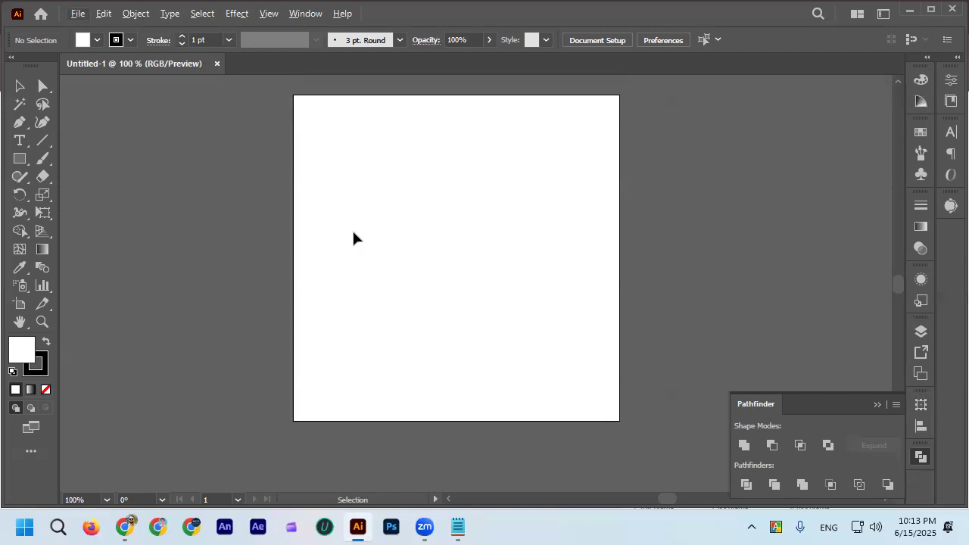
Return to the Selection tool and maximize the application window.
left_click(40, 274)
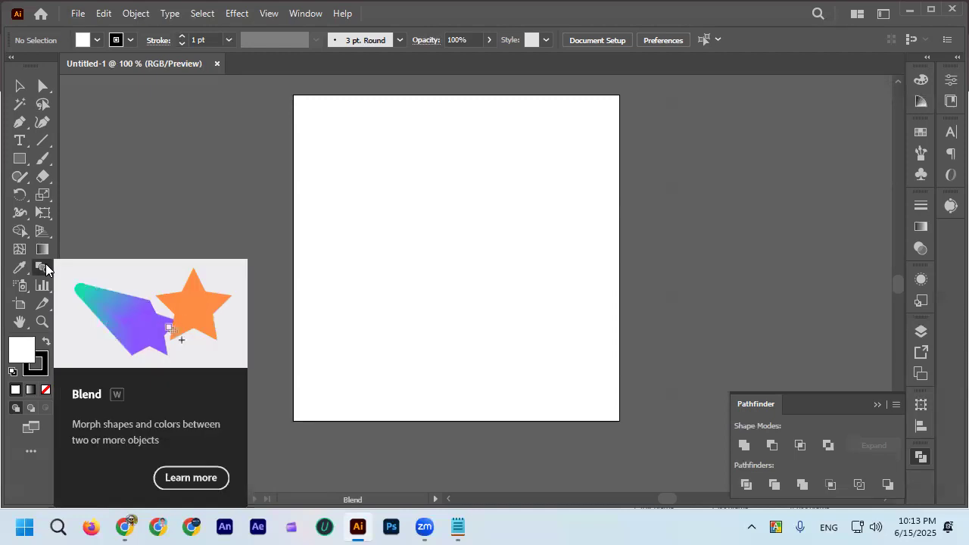
left_click(13, 89)
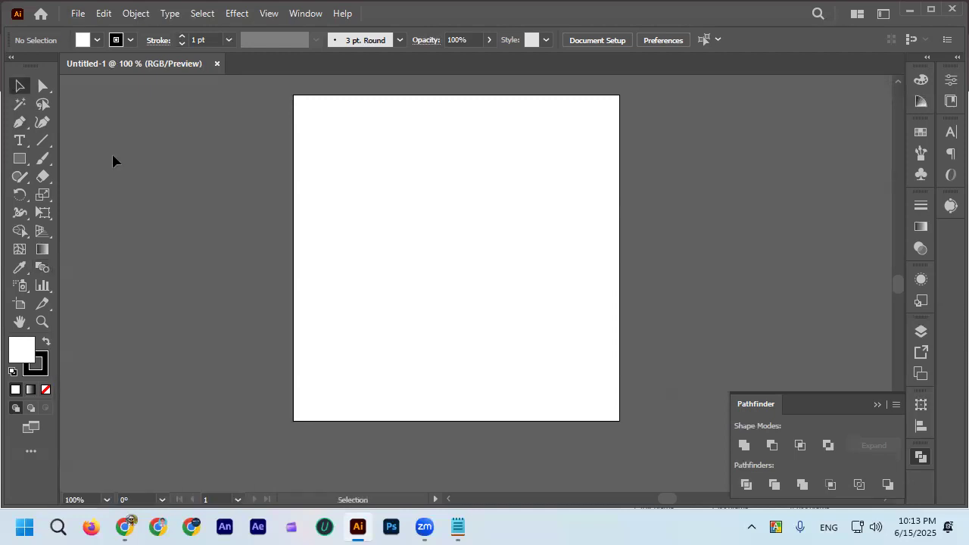
left_click(932, 10)
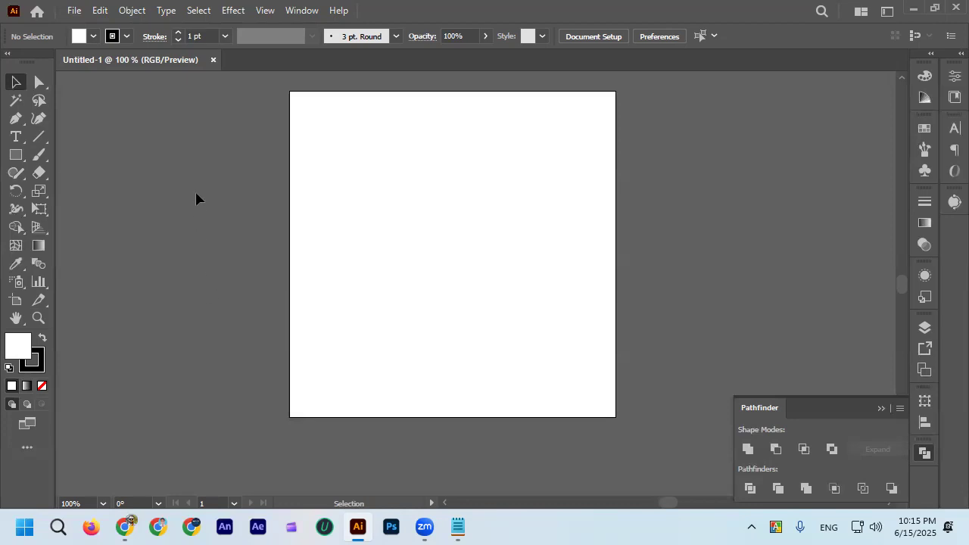
Draw a circle in the upper-left area of the artboard with the Ellipse tool and remove its fill.
left_click(14, 155)
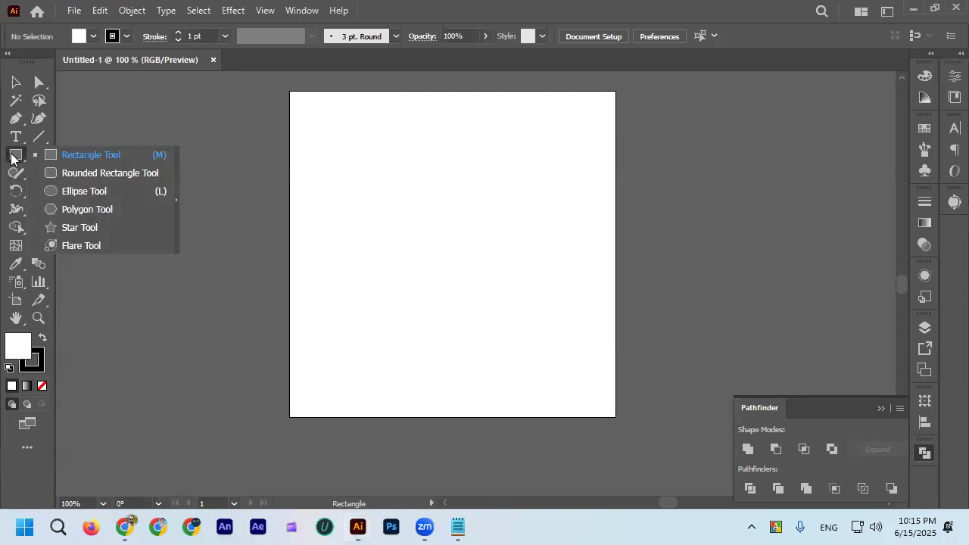
left_click(79, 191)
left_click_drag(343, 141, 408, 205)
left_click(92, 37)
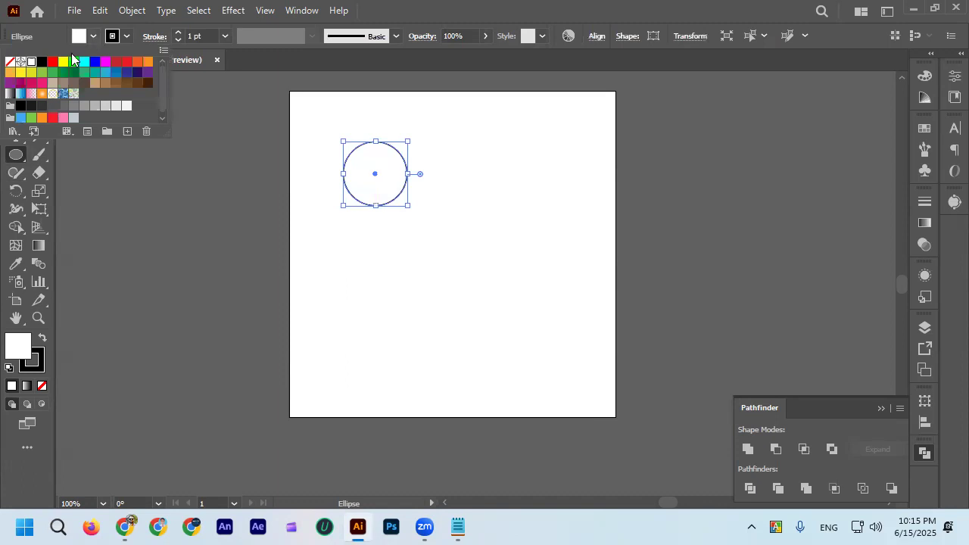
left_click(10, 61)
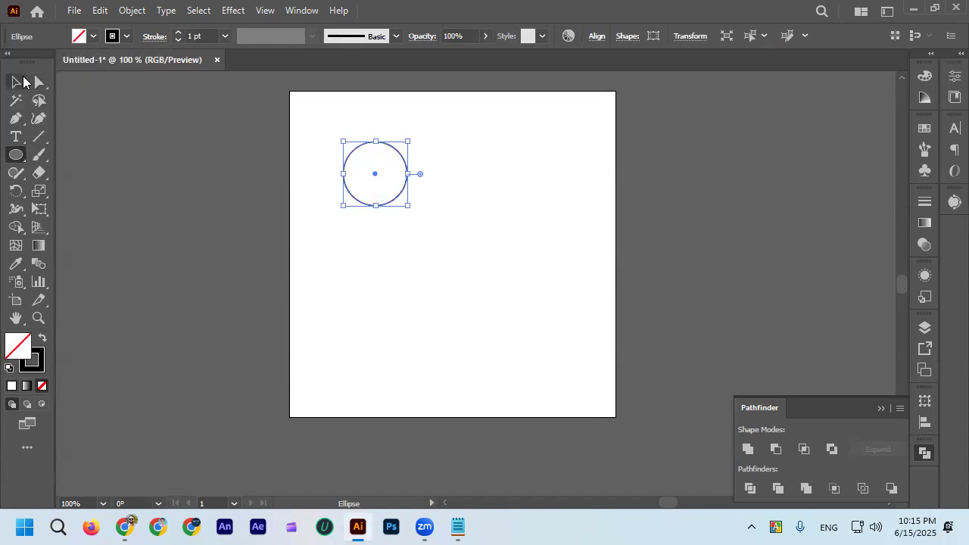
Shrink the circle to about half its size and set its stroke weight to 3 pt.
left_click(19, 82)
scroll(331, 153, "up", 1)
left_click_drag(446, 230, 396, 182)
left_click(177, 39)
left_click(176, 33)
left_click(177, 33)
left_click(176, 33)
left_click(168, 221)
Align the circle's stroke to the center of its path.
scroll(162, 221, "down", 2)
scroll(227, 208, "up", 3)
scroll(210, 198, "down", 1)
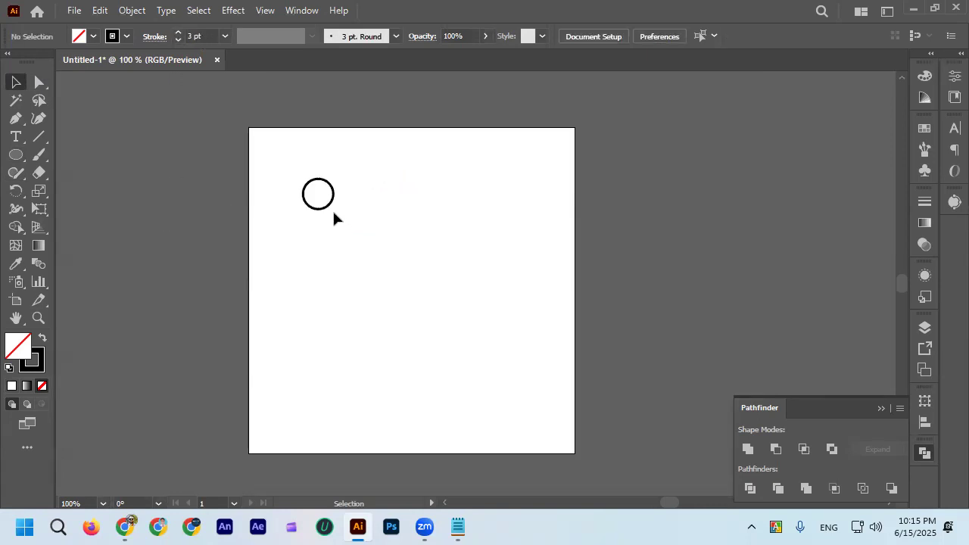
scroll(332, 209, "up", 1)
left_click(331, 198)
scroll(342, 182, "up", 2)
left_click(158, 38)
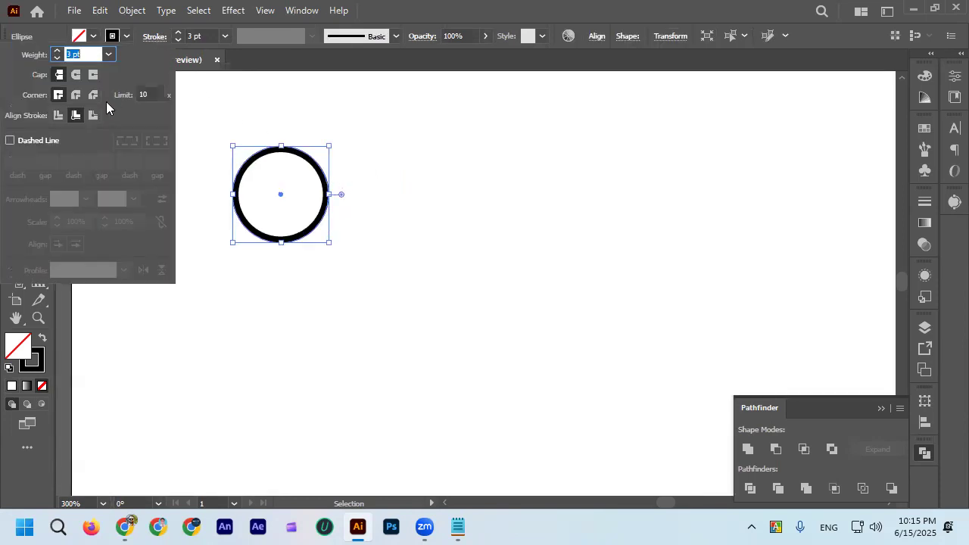
left_click(58, 115)
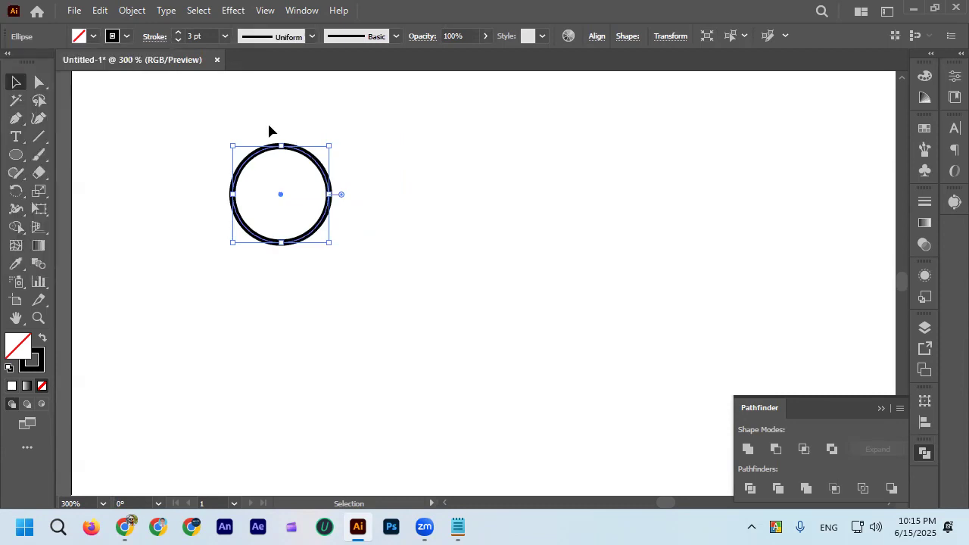
left_click(268, 130)
scroll(311, 155, "down", 2)
Draw a five-pointed star to the right of the circle with the Star tool, larger than the circle.
left_click(17, 157)
left_click_drag(16, 157, 95, 227)
mouse_move(537, 145)
left_mouse_down()
mouse_move(565, 168)
mouse_move(568, 190)
left_mouse_up()
left_click(17, 81)
left_click(418, 199)
Align the circle and the star to each other by their vertical centers.
left_click_drag(278, 126, 606, 216)
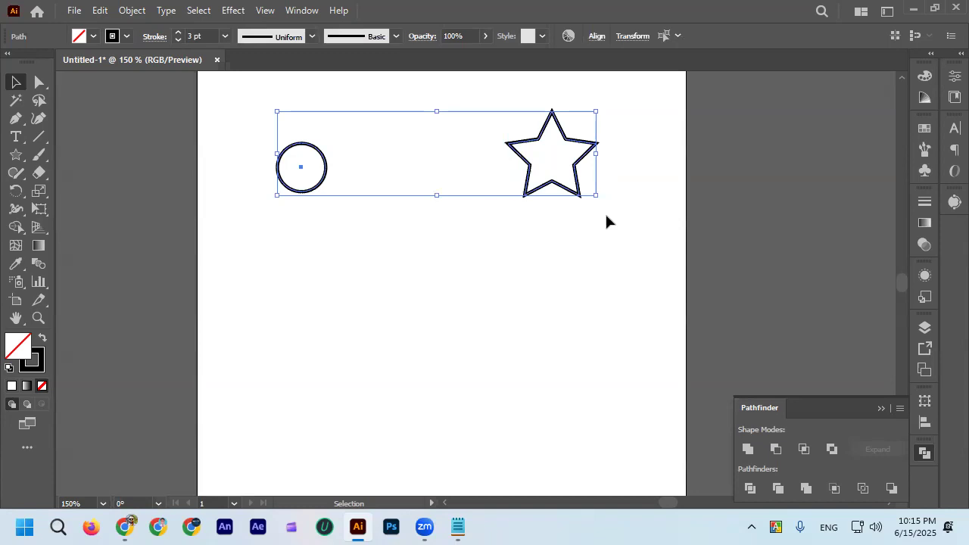
left_click(597, 36)
left_click(564, 78)
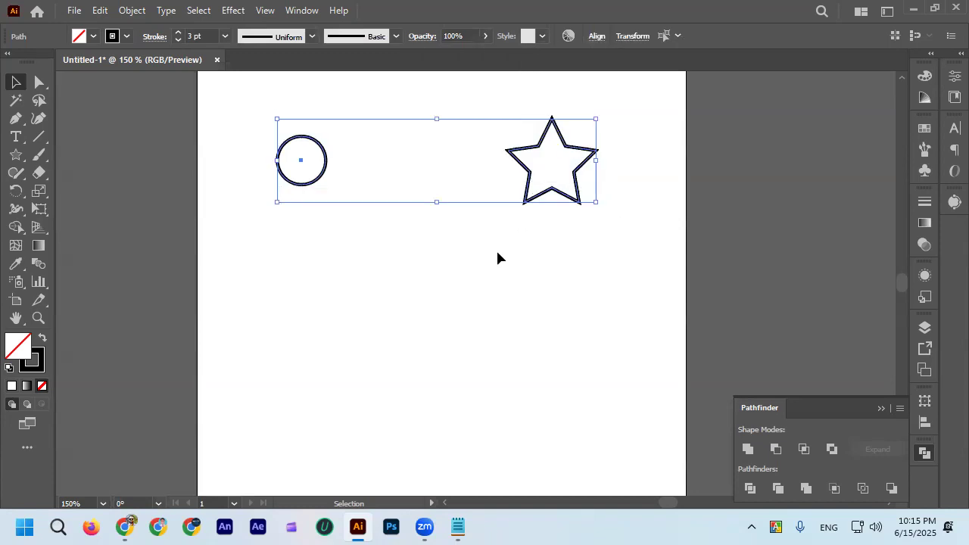
left_click(496, 249)
Spread the two shapes apart horizontally by moving the star farther right and the circle farther left.
left_click_drag(588, 169, 619, 169)
left_click(506, 250)
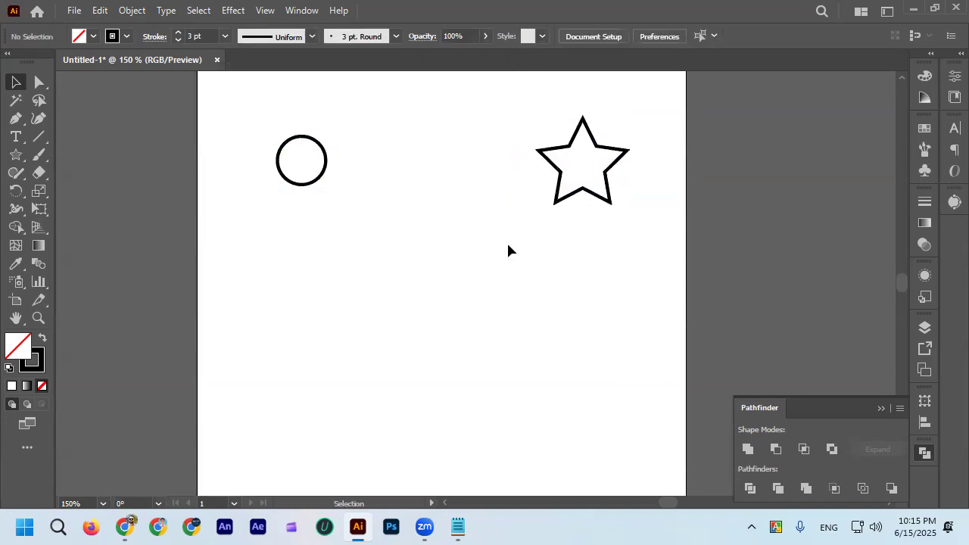
scroll(506, 248, "up", 2)
scroll(484, 246, "down", 1)
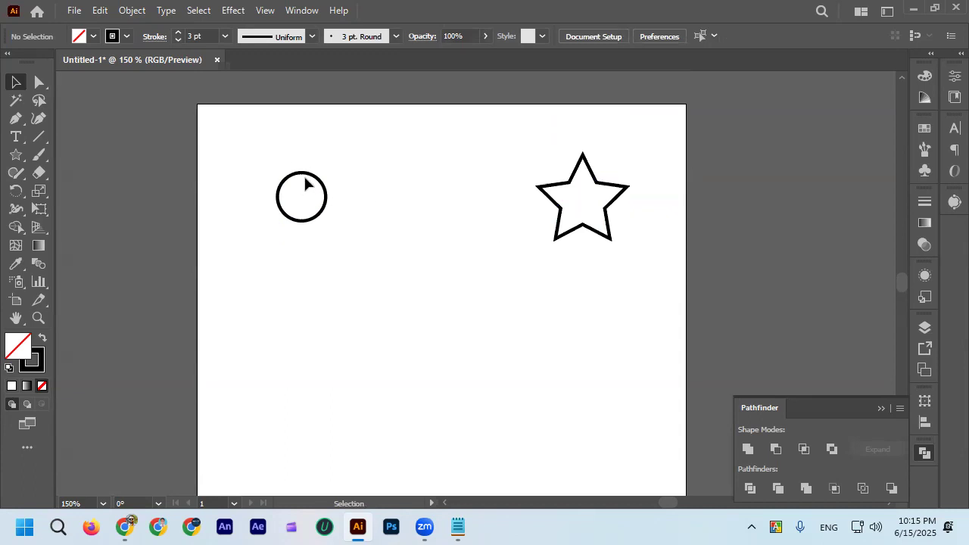
left_click_drag(310, 179, 278, 178)
Duplicate the circle and star straight down to form a second row below the originals.
left_click(271, 155)
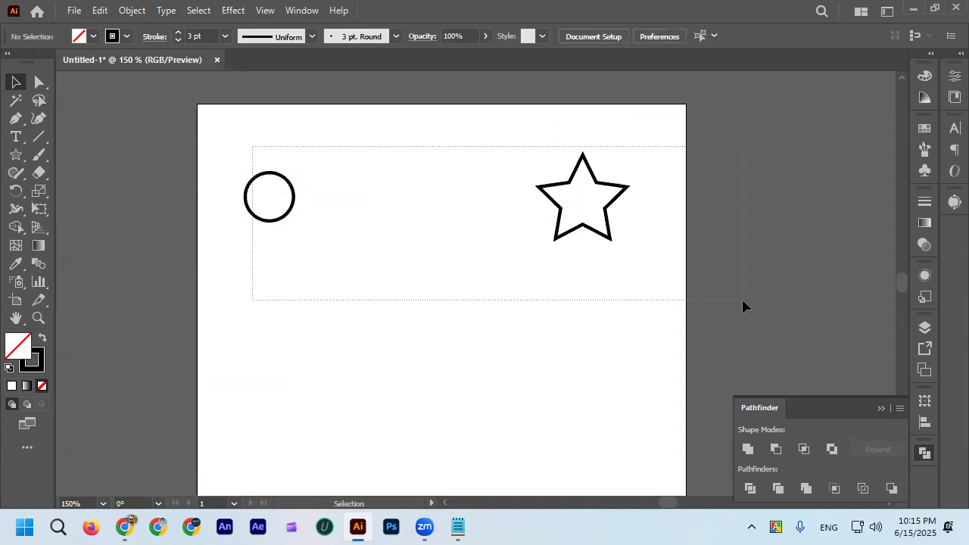
left_click_drag(743, 301, 743, 301)
scroll(681, 257, "down", 3)
left_click_drag(604, 191, 606, 301)
left_click(424, 261)
Change the lower star's stroke color to red.
left_click(612, 291)
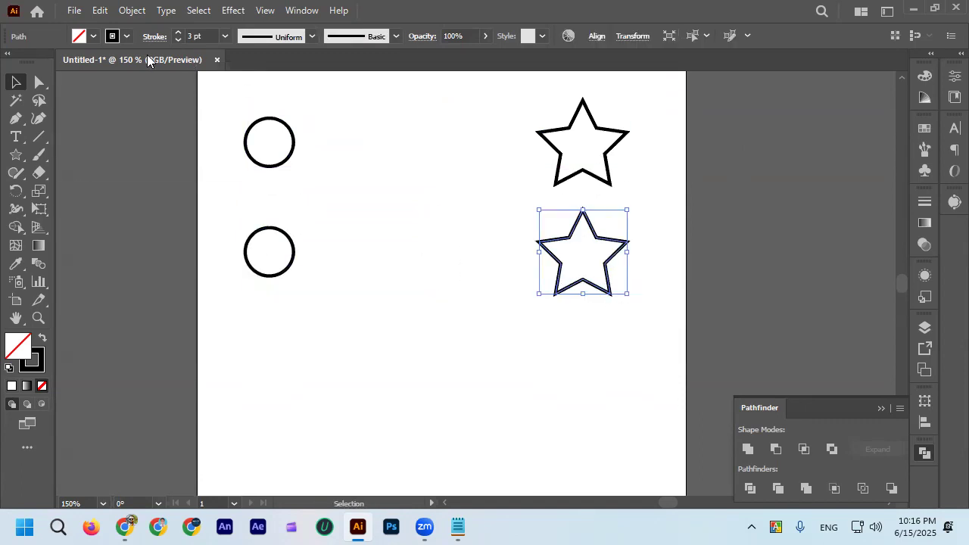
left_click(127, 37)
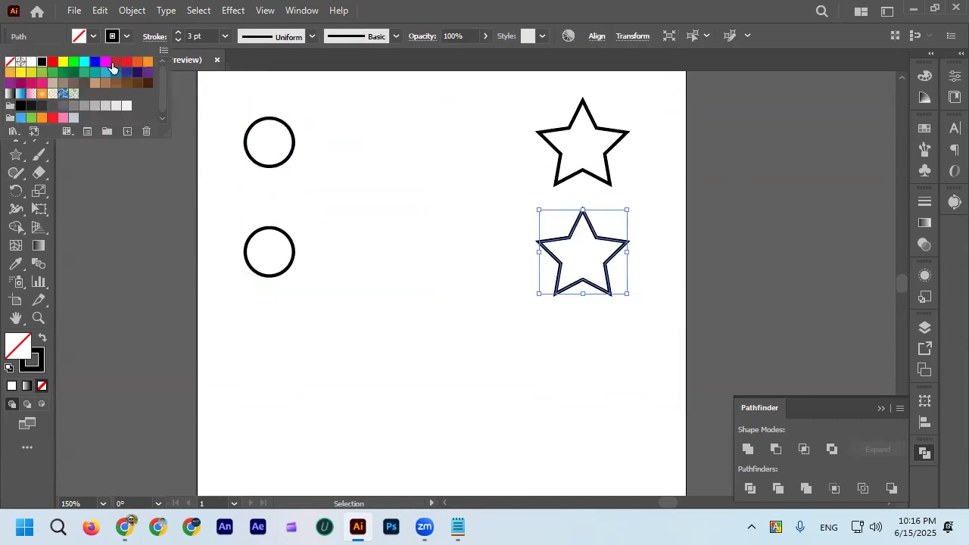
left_click(52, 61)
left_click(204, 221)
Change the lower circle's stroke color to yellow.
left_click(279, 272)
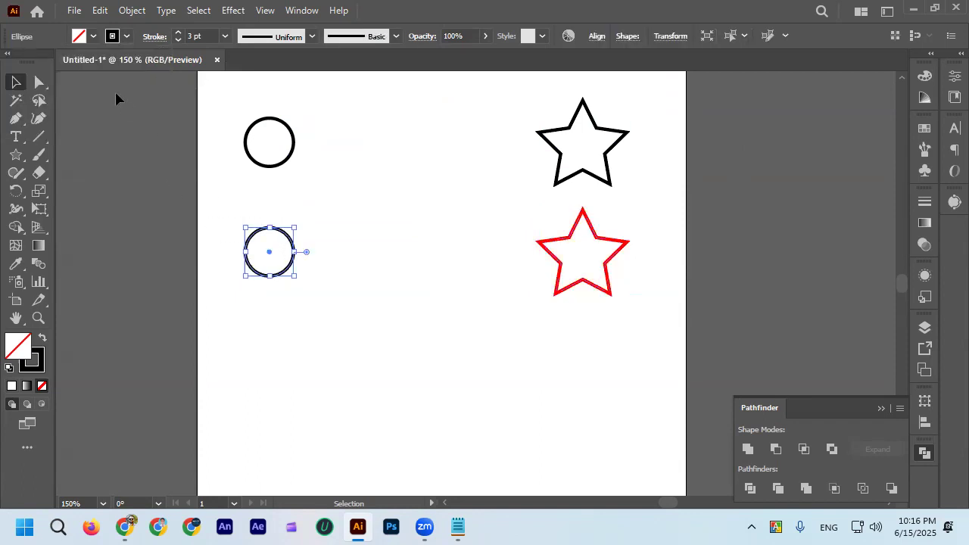
left_click(127, 36)
left_click(60, 61)
left_click(201, 260)
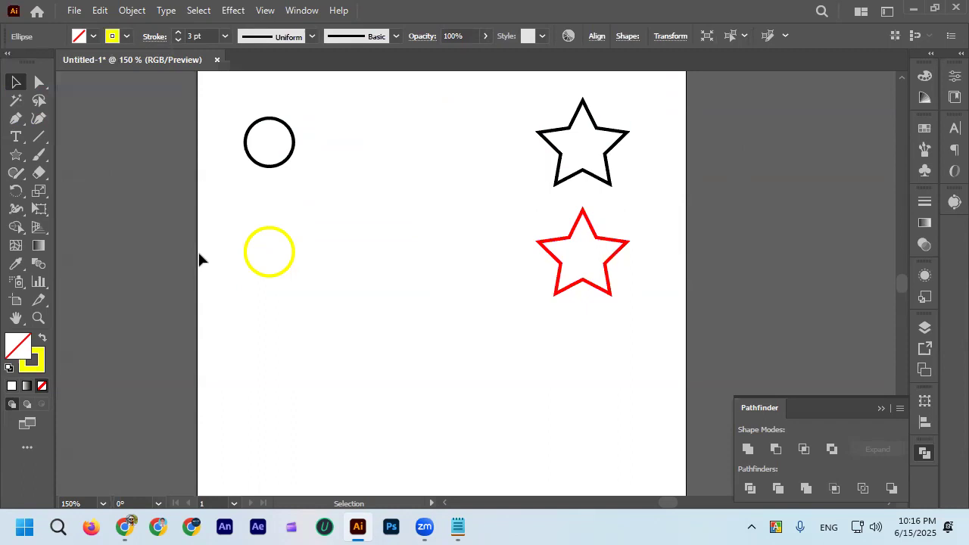
scroll(359, 268, "down", 1)
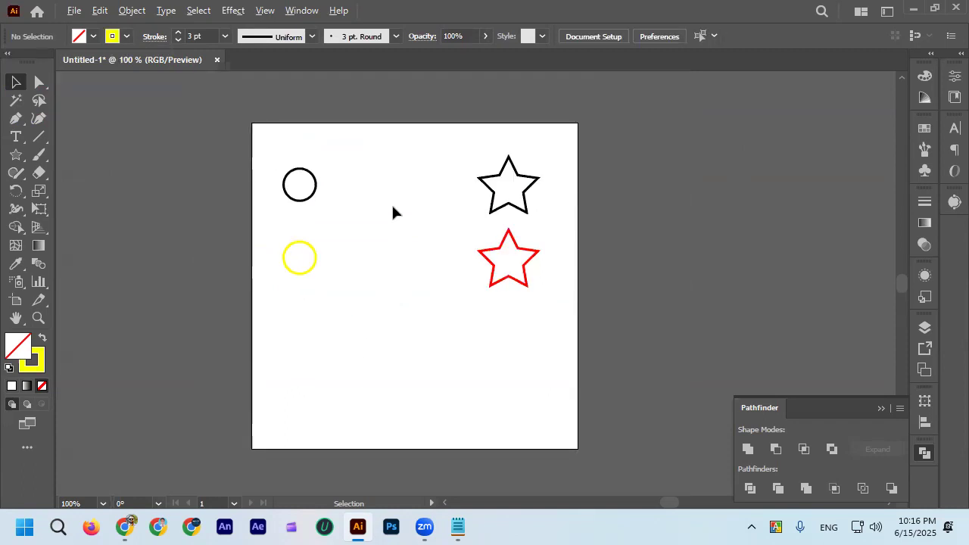
scroll(393, 212, "up", 1)
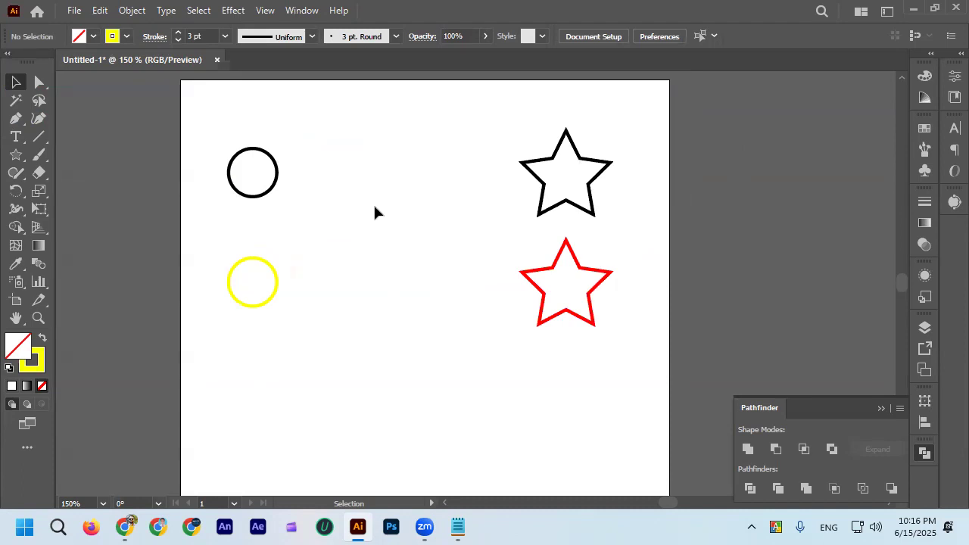
scroll(373, 204, "up", 1)
left_click_drag(530, 212, 532, 214)
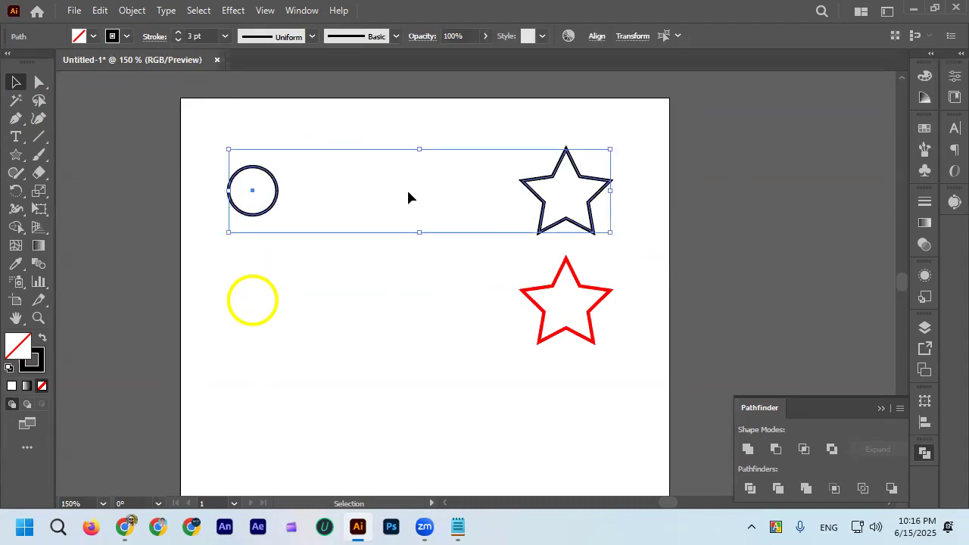
left_click(336, 132)
left_click_drag(264, 156, 529, 213)
left_click(289, 137)
left_click(473, 237)
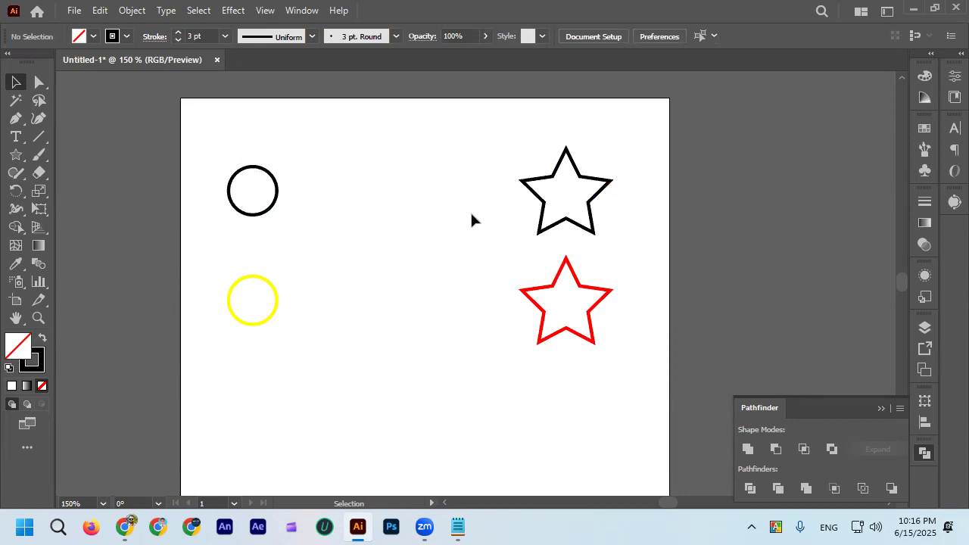
left_click(278, 186)
left_click(487, 119)
left_click(278, 187)
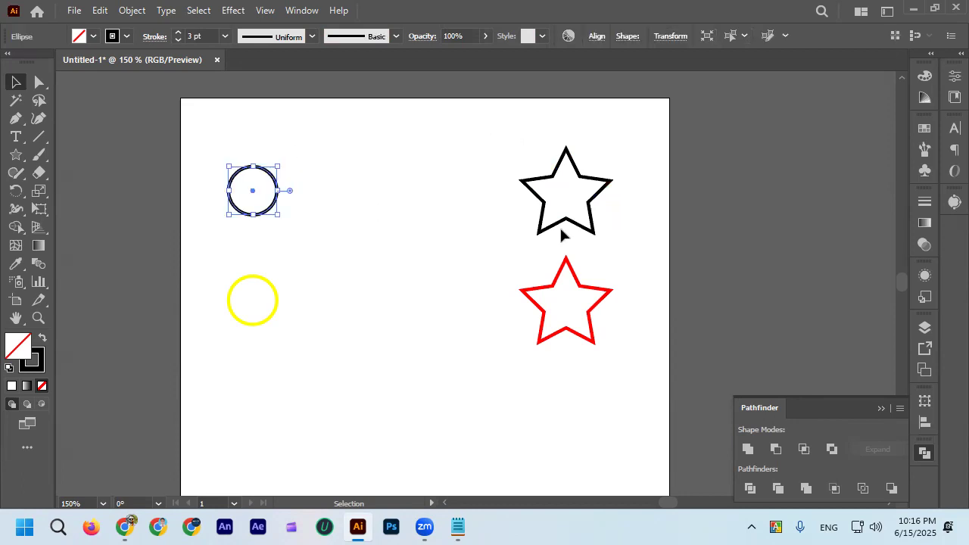
Try blending the black circle's right anchor with the black star's left inner corner, and undo the blend.
left_click_drag(227, 143, 644, 204)
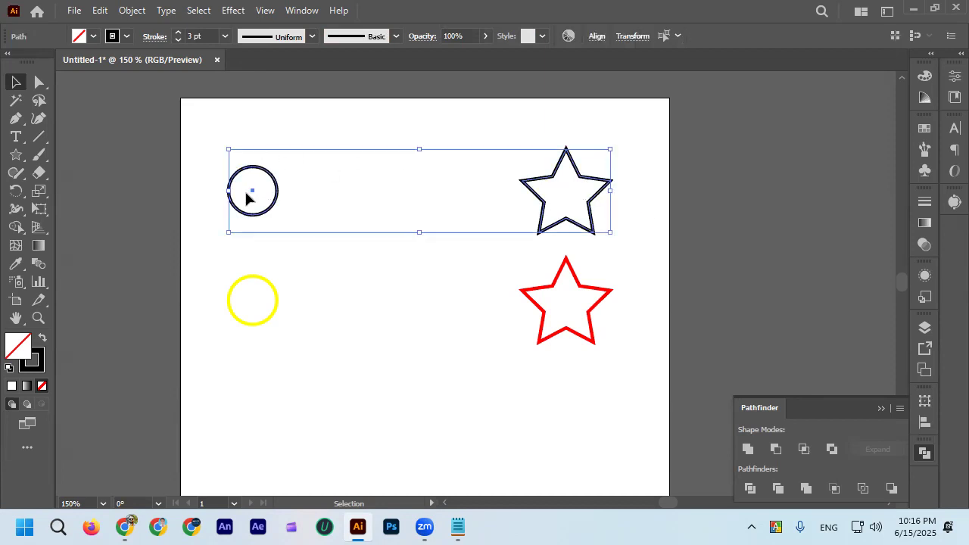
left_click(38, 263)
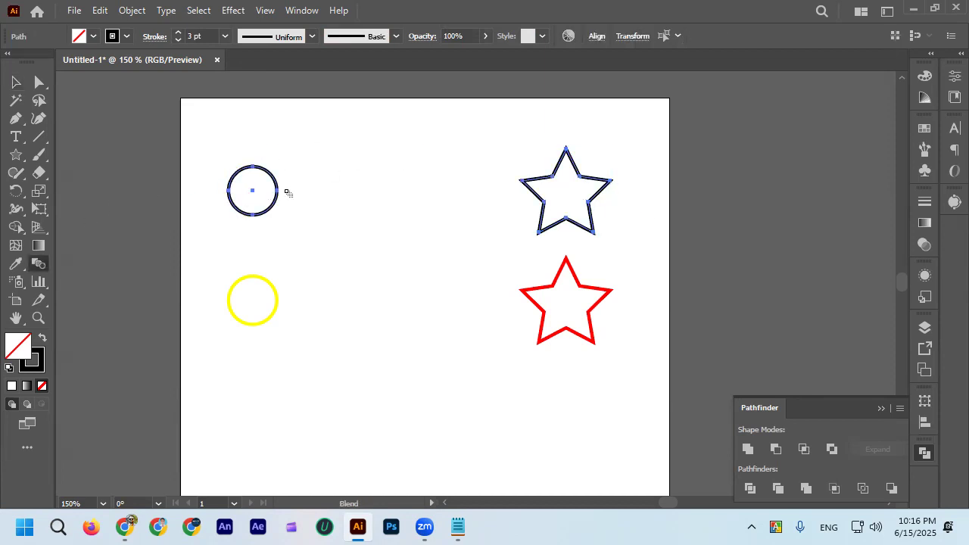
scroll(284, 190, "up", 3)
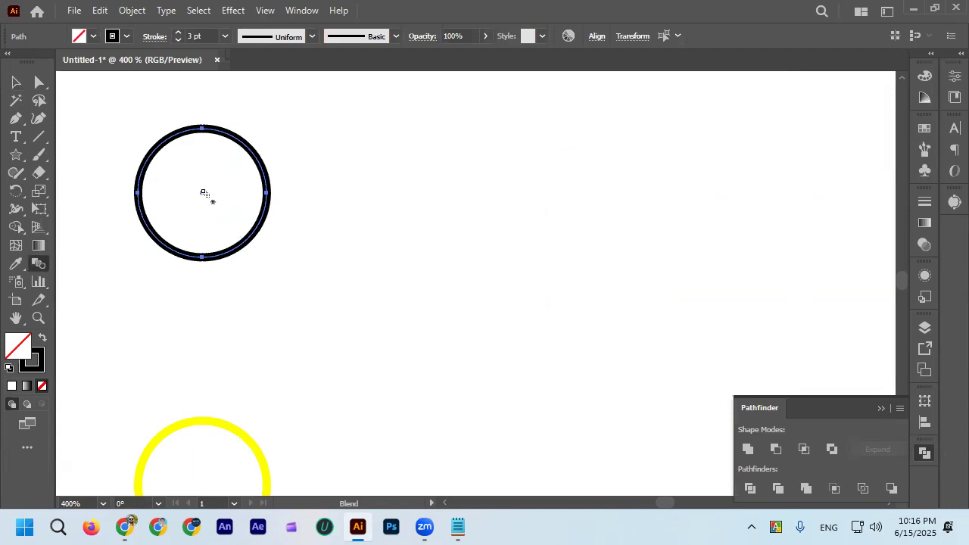
scroll(204, 194, "up", 4)
scroll(454, 195, "down", 2)
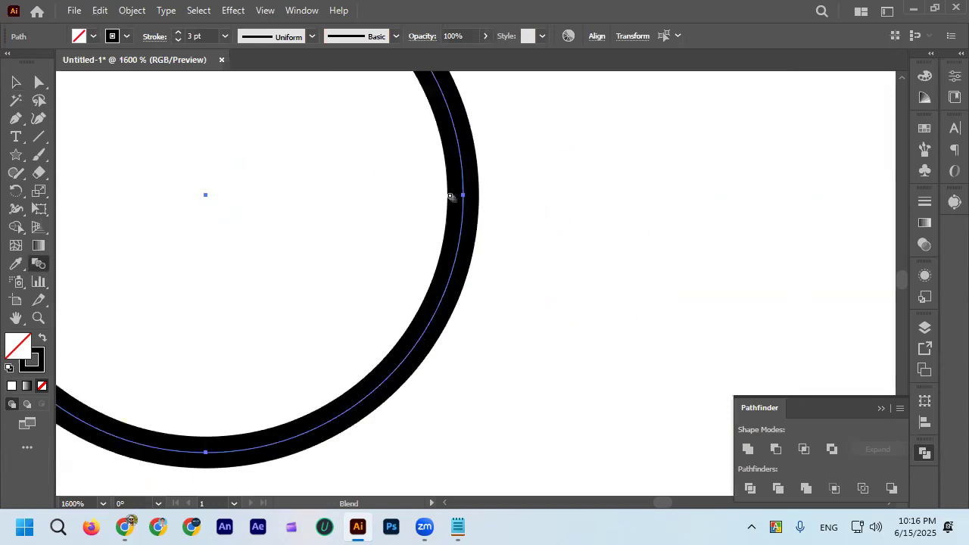
scroll(447, 194, "down", 1)
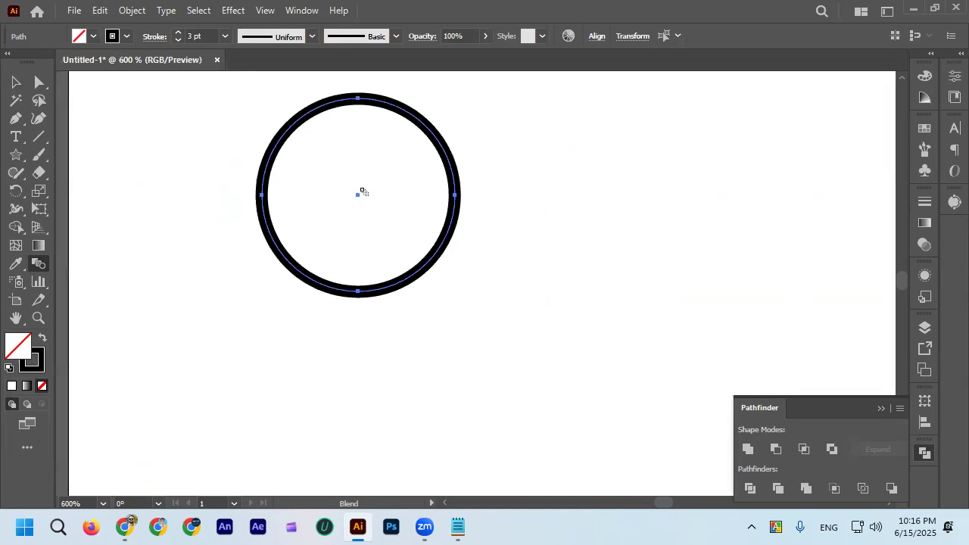
scroll(487, 188, "up", 1)
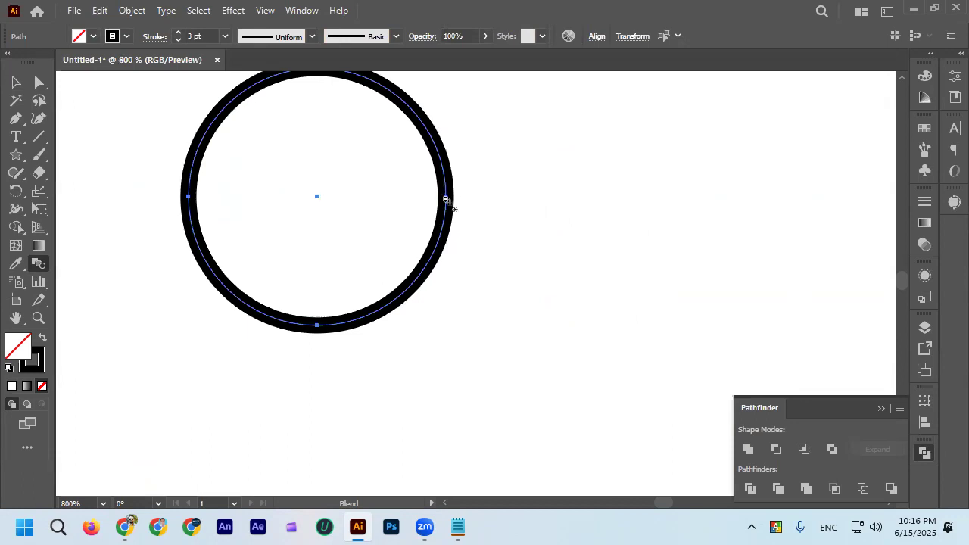
scroll(447, 198, "down", 4)
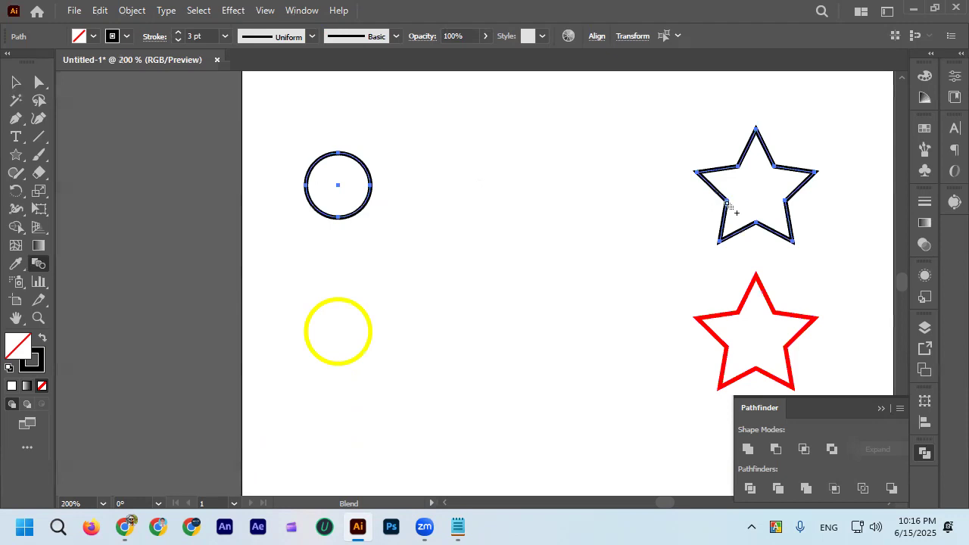
scroll(728, 201, "up", 2)
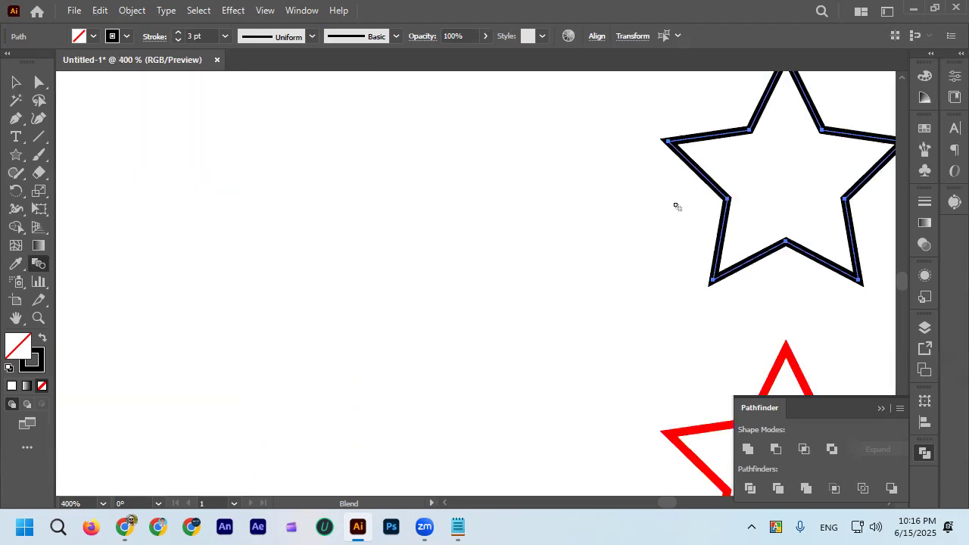
scroll(689, 202, "up", 2)
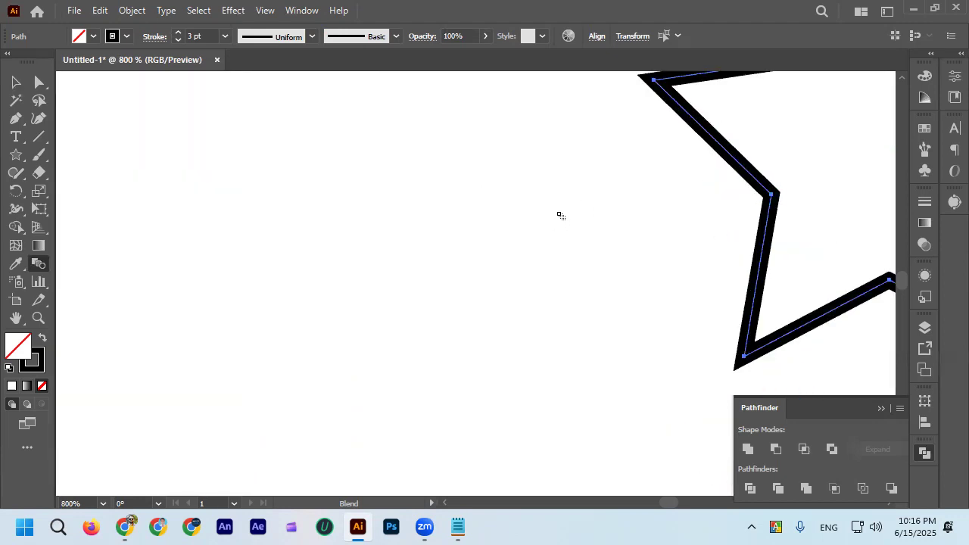
scroll(568, 208, "down", 2)
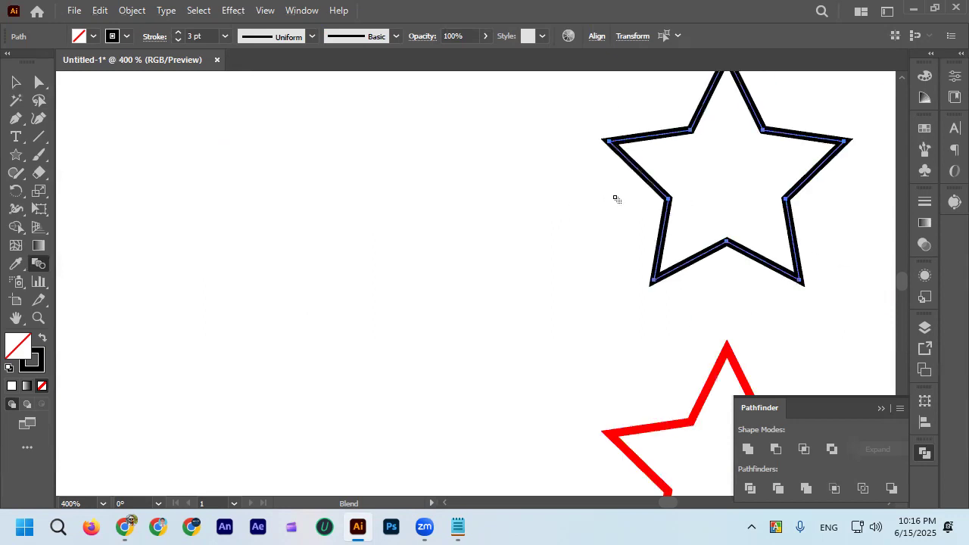
left_click(670, 201)
scroll(662, 199, "down", 4)
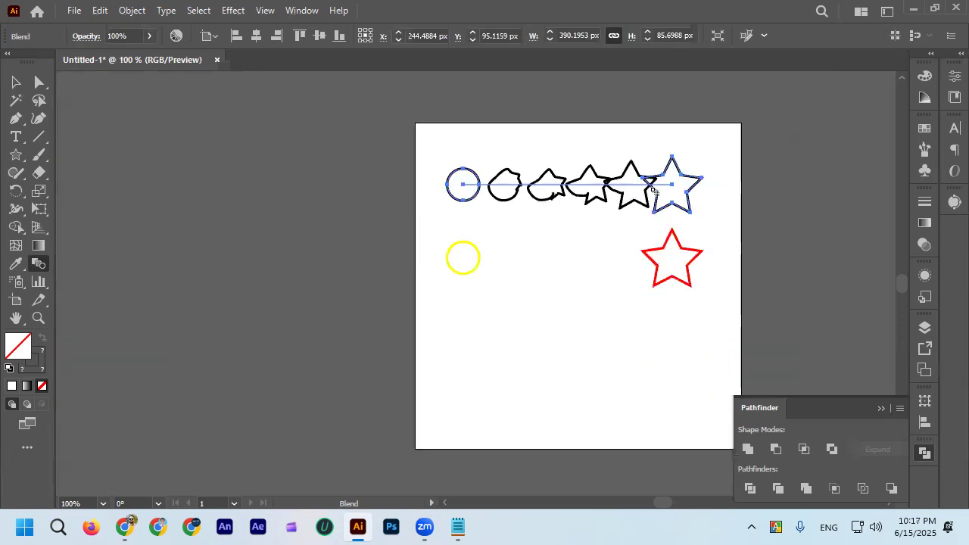
scroll(671, 190, "up", 2)
key("v")
key("ctrl+z")
scroll(656, 195, "up", 1)
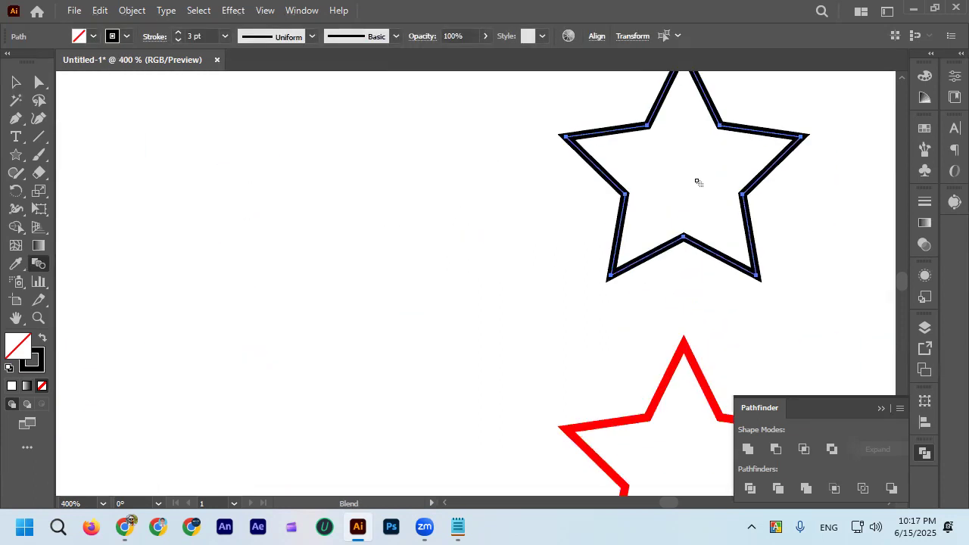
Retry the blend from the black star back to the circle's right anchor, and undo it.
scroll(626, 196, "down", 4)
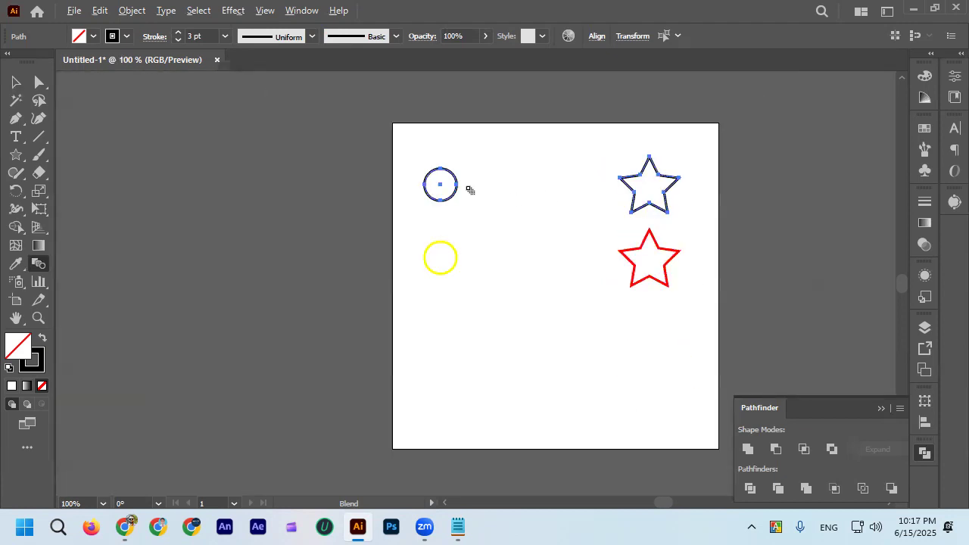
scroll(467, 188, "up", 3)
left_click(437, 180)
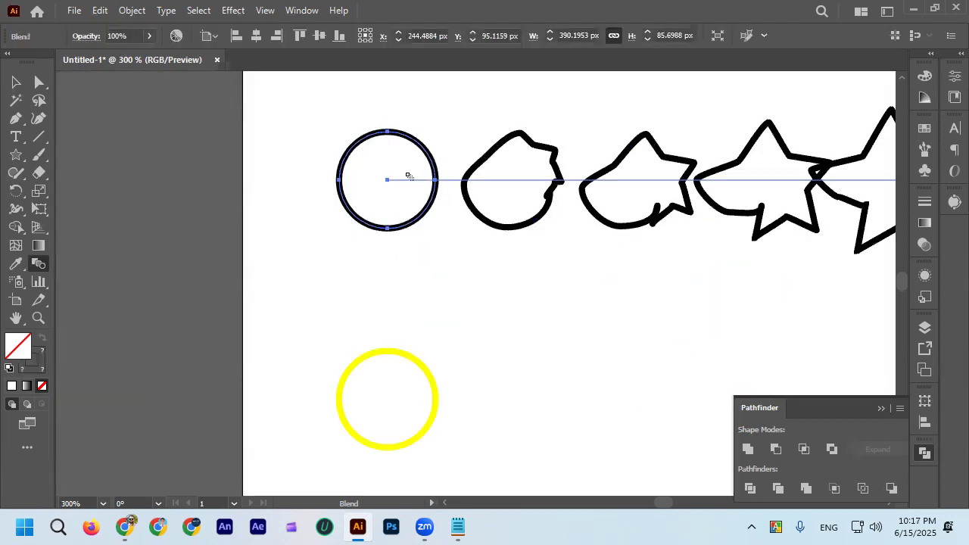
scroll(411, 173, "down", 2)
key("ctrl+z")
scroll(471, 154, "down", 1)
Reselect the black circle and star, try blending the circle's right anchor to the star's left inner corner again, and undo it.
left_click(16, 82)
left_click(285, 158)
left_click_drag(318, 126, 716, 179)
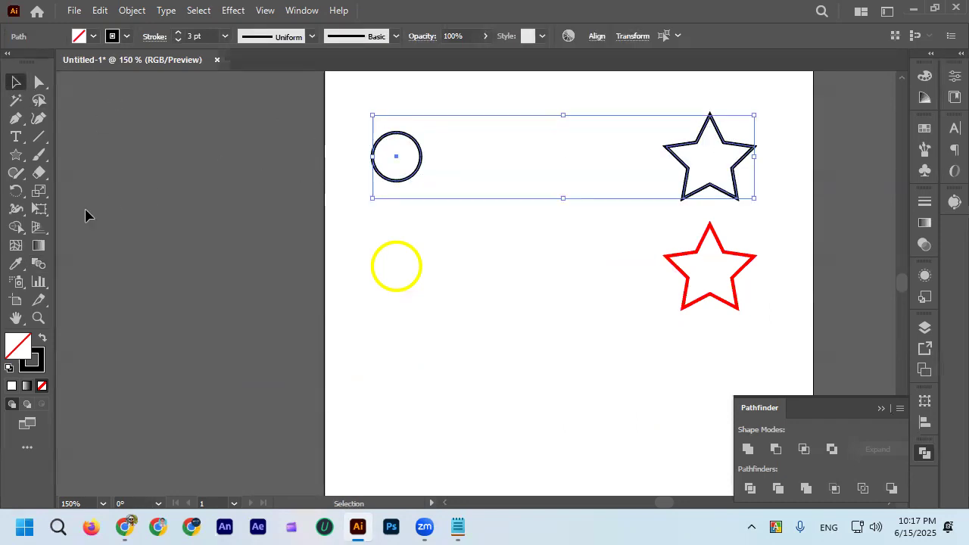
left_click(39, 263)
scroll(424, 175, "up", 3)
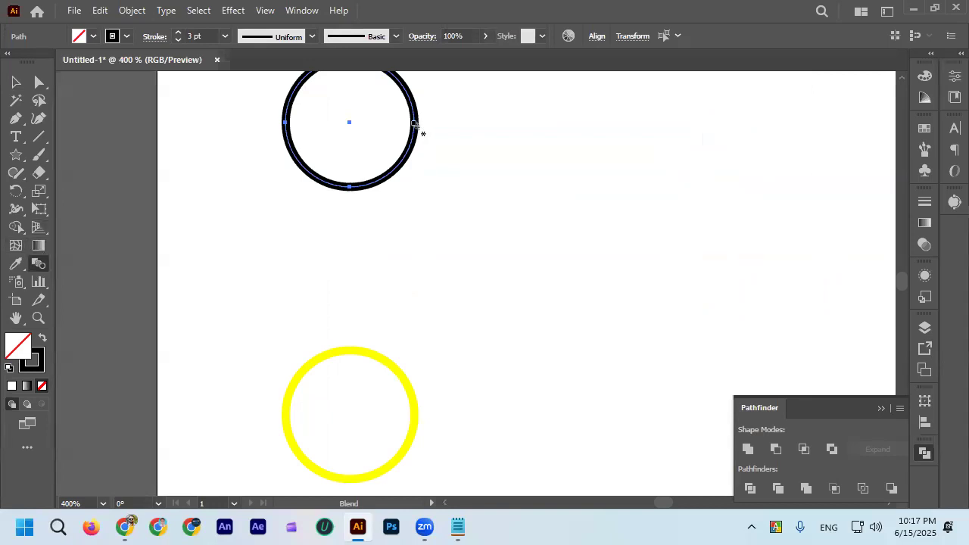
left_click(415, 123)
scroll(418, 127, "down", 3)
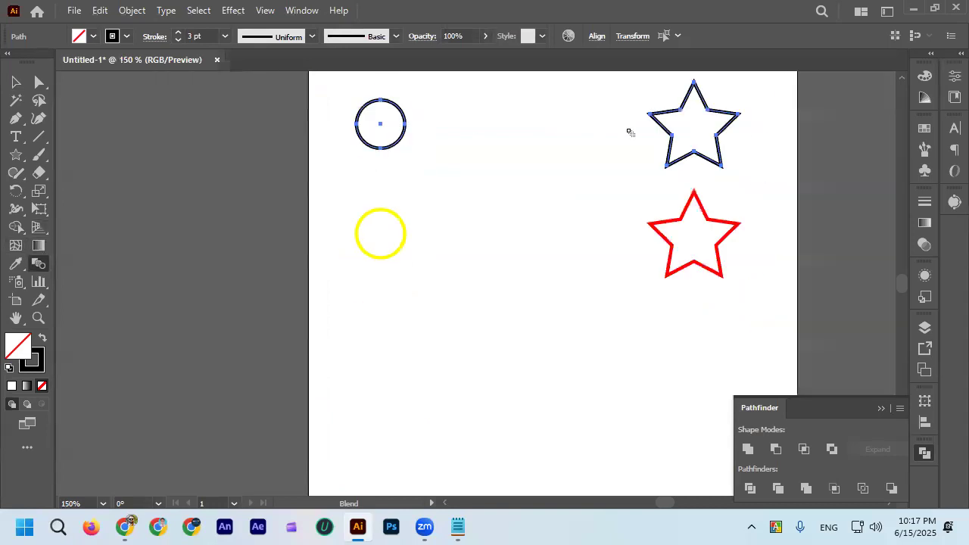
left_click(671, 137)
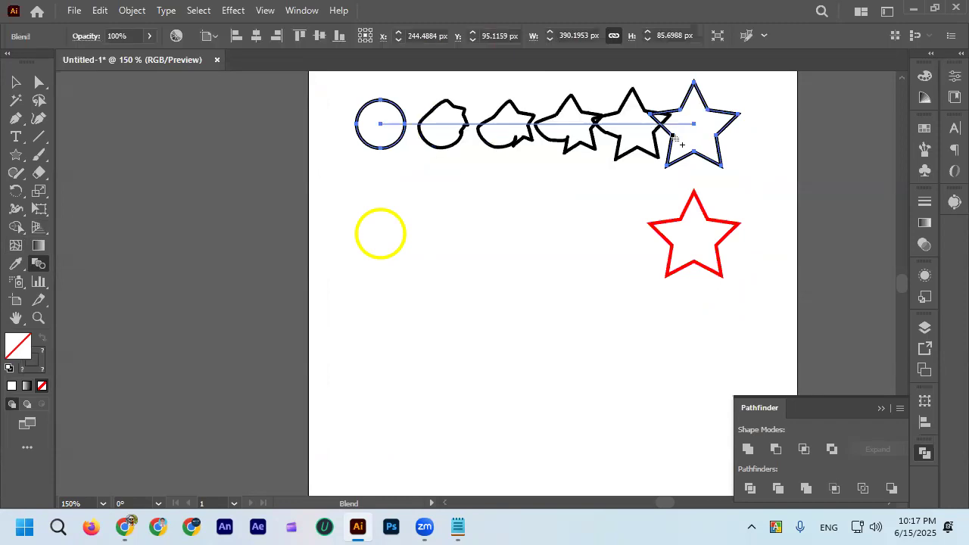
key("ctrl+z")
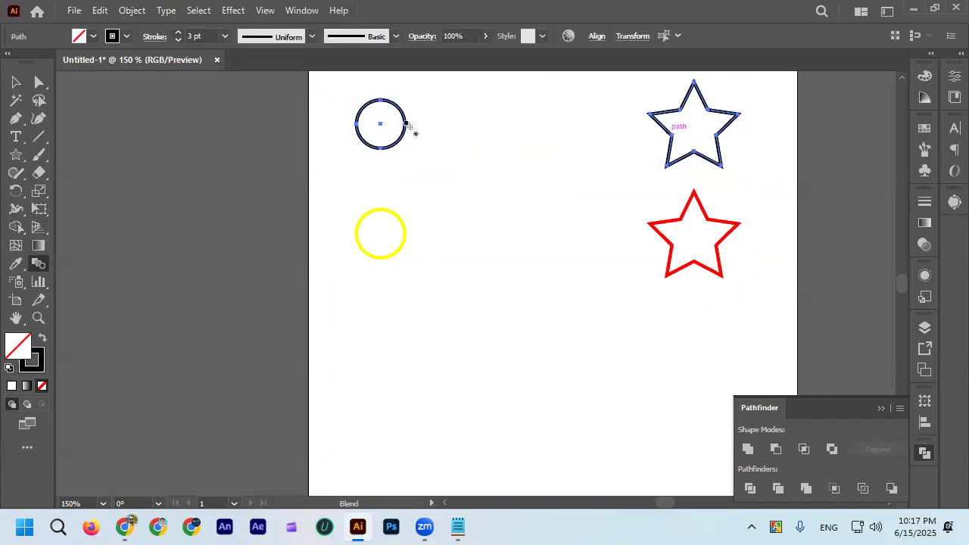
Try a blend using the star's right inner corner and the circle's right anchor, undoing each attempt.
left_click(718, 137)
key("ctrl+z")
scroll(692, 132, "up", 1)
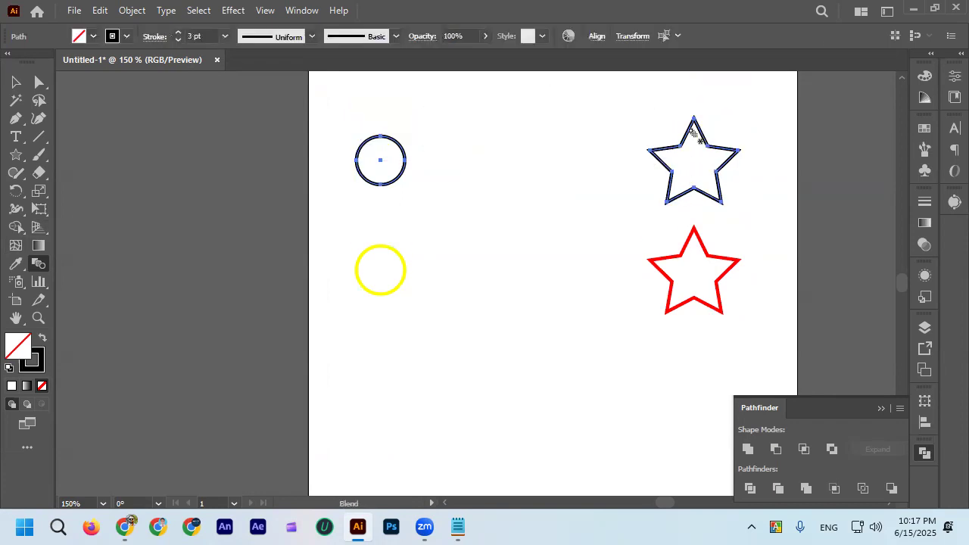
left_click(407, 162)
key("ctrl+z")
Blend the black circle into the black star using the star's top point.
left_click(381, 162)
left_click(694, 120)
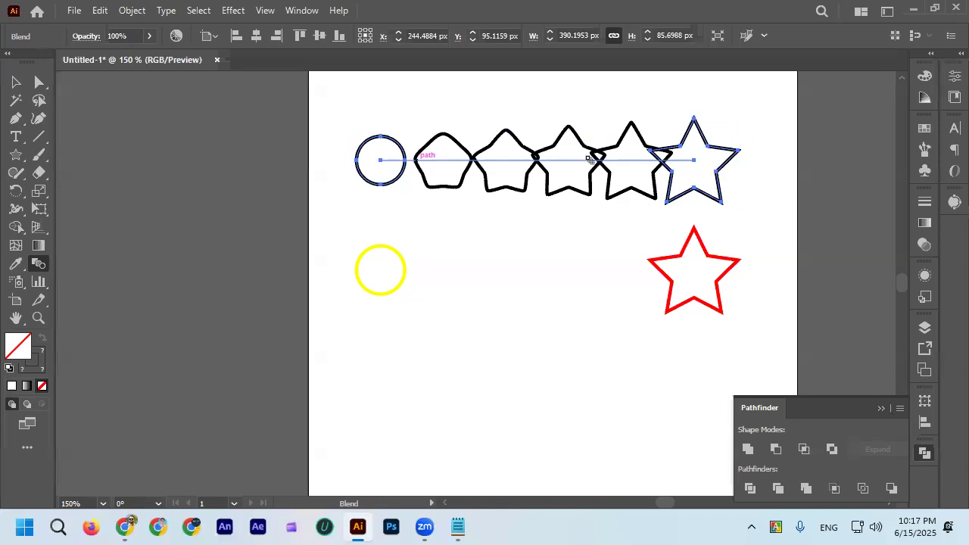
left_click(16, 81)
Examine how the intermediate shapes of the upper blend change from the circle to the star.
scroll(444, 126, "up", 2)
scroll(259, 144, "down", 3)
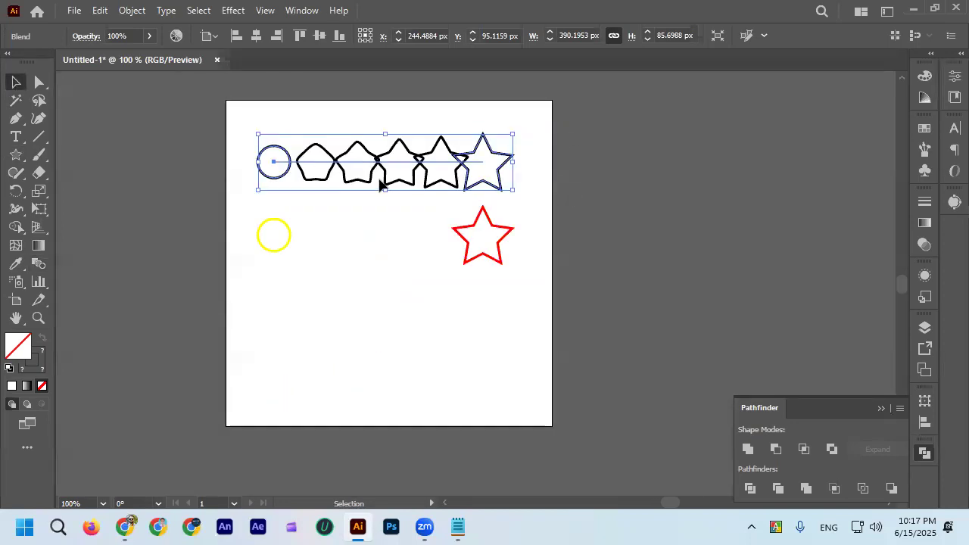
scroll(302, 168, "up", 3)
scroll(303, 169, "up", 1)
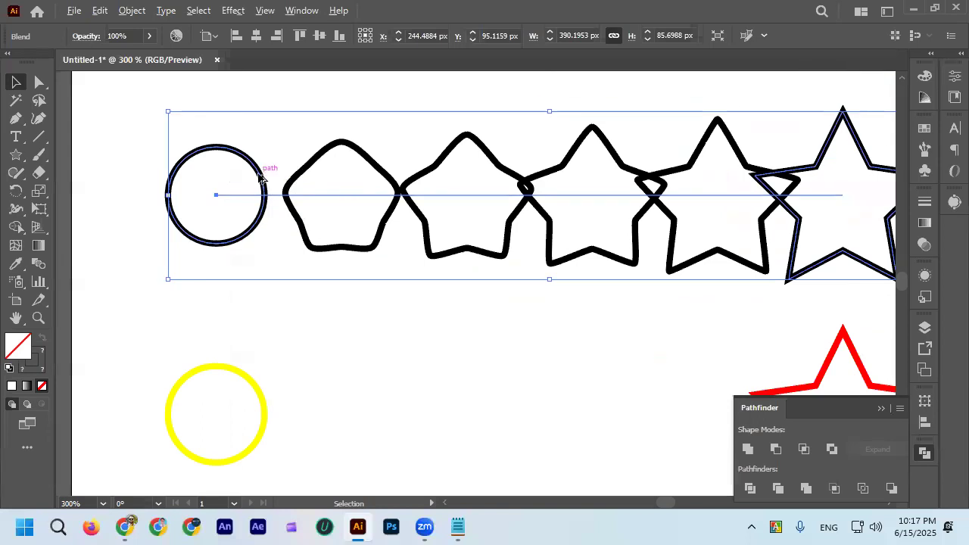
scroll(267, 229, "down", 2)
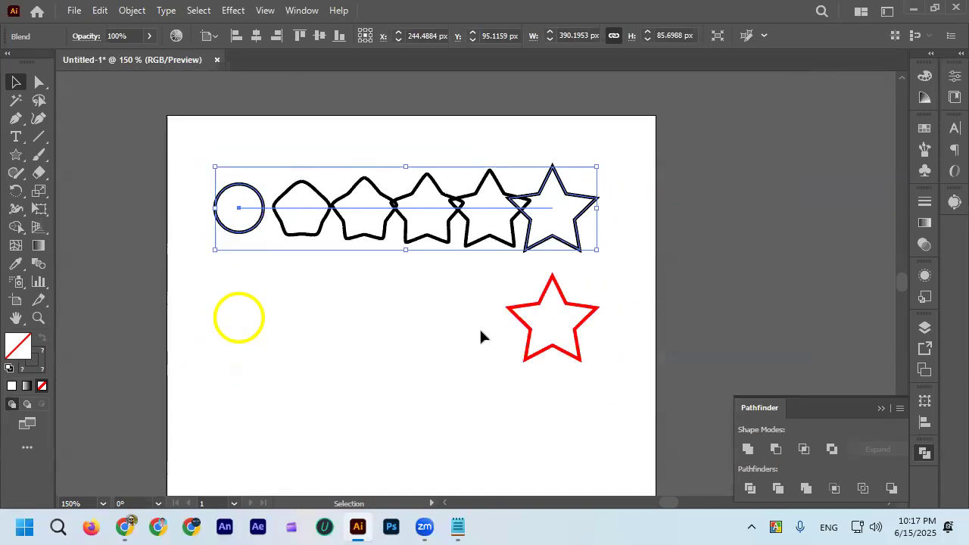
scroll(295, 227, "up", 2)
scroll(296, 238, "down", 1)
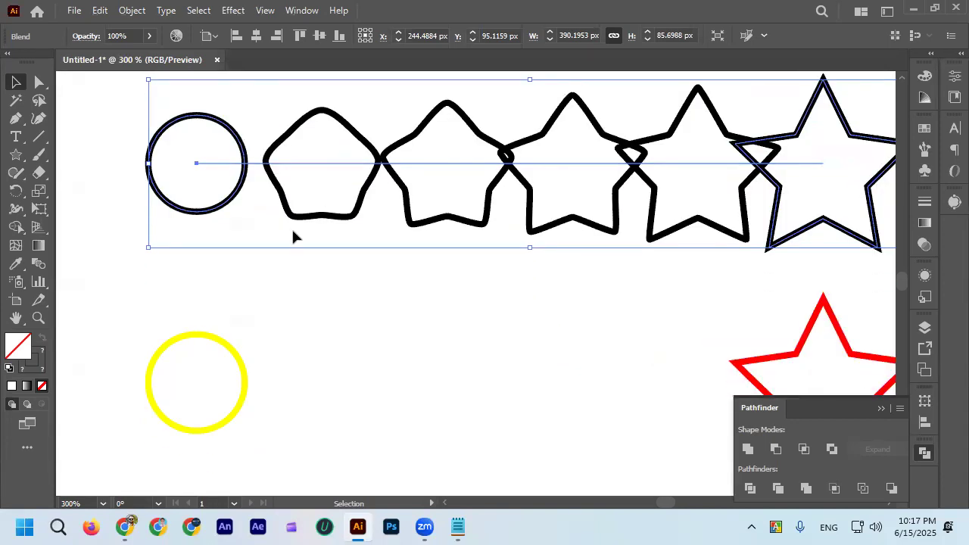
scroll(279, 228, "up", 1)
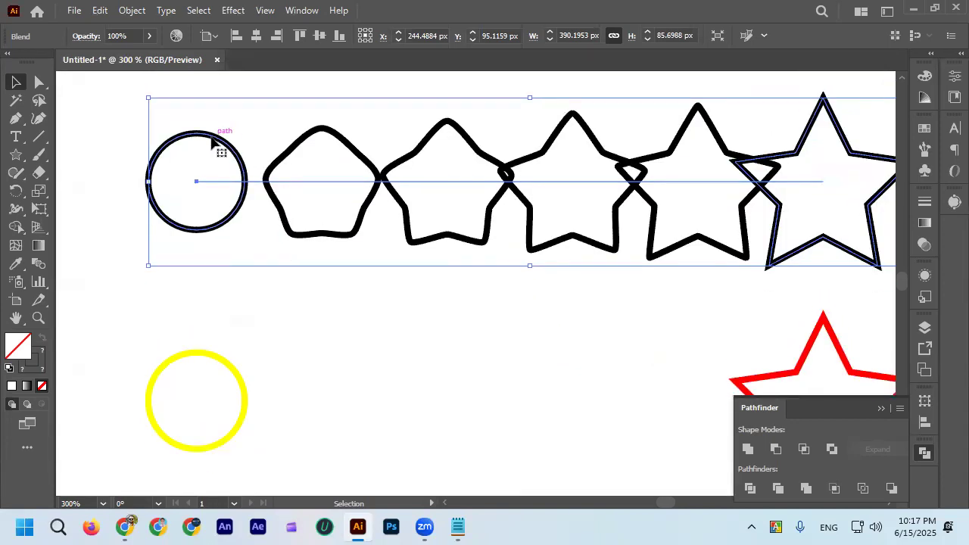
scroll(191, 150, "up", 1)
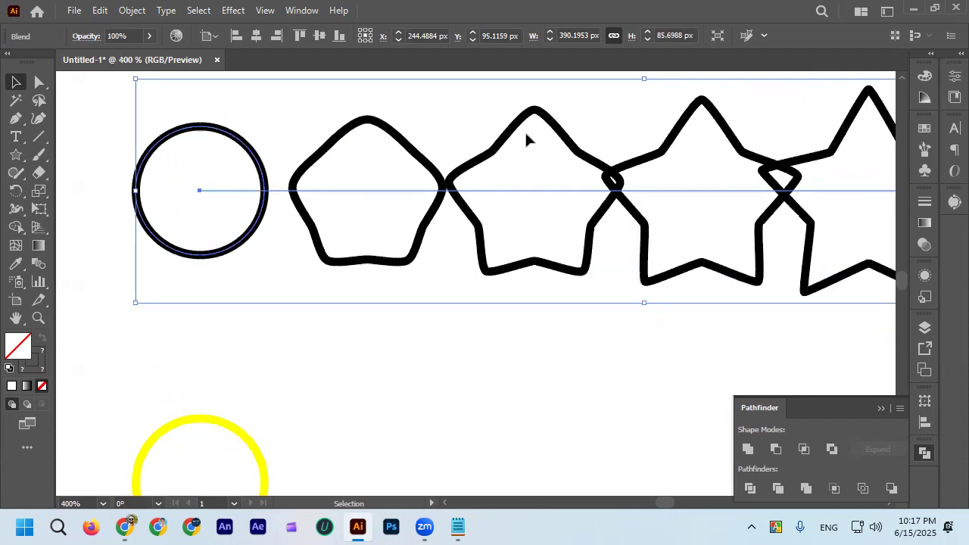
scroll(652, 156, "down", 2)
scroll(816, 152, "right", 3)
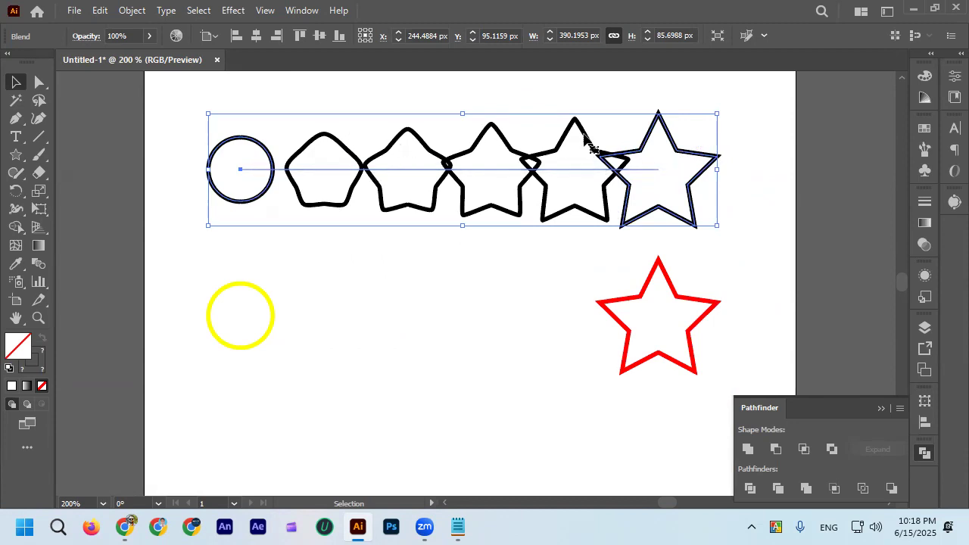
scroll(339, 156, "up", 1)
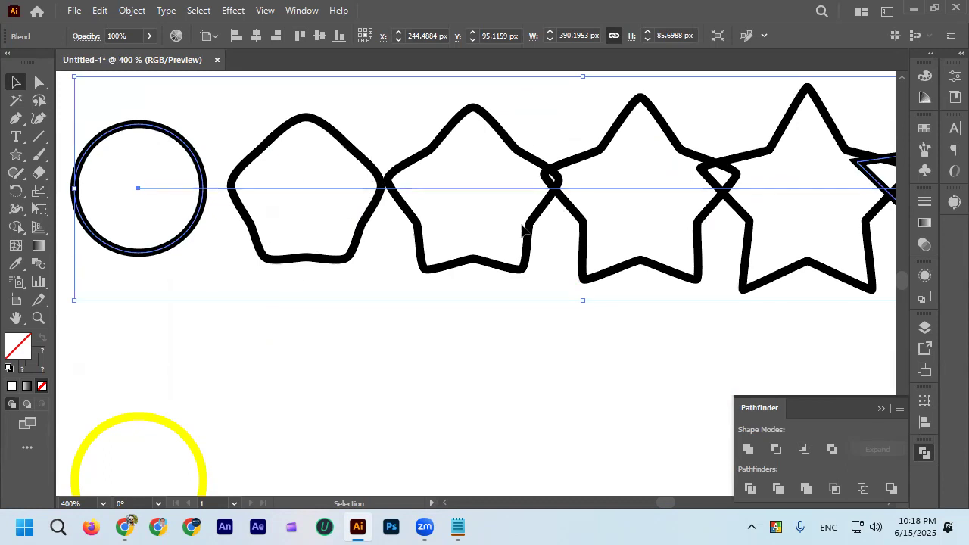
scroll(356, 210, "down", 1)
scroll(356, 210, "down", 1)
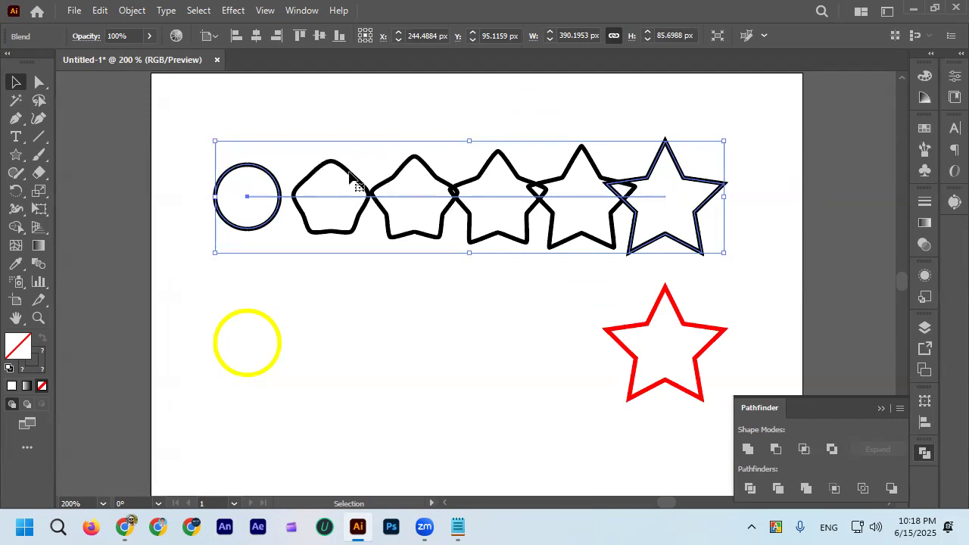
Change the black circle-to-star blend's spacing to Specified Steps, with preview on.
double_click(38, 262)
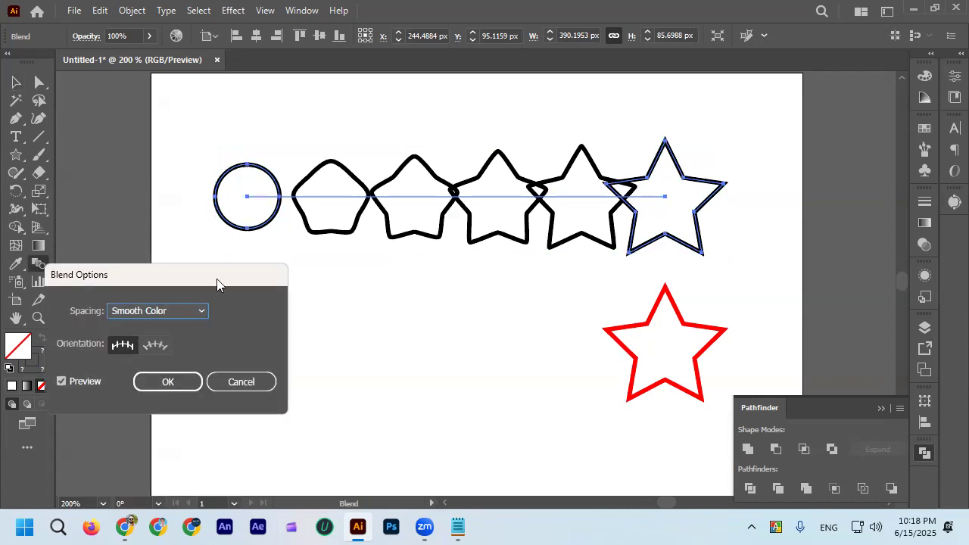
left_click(253, 379)
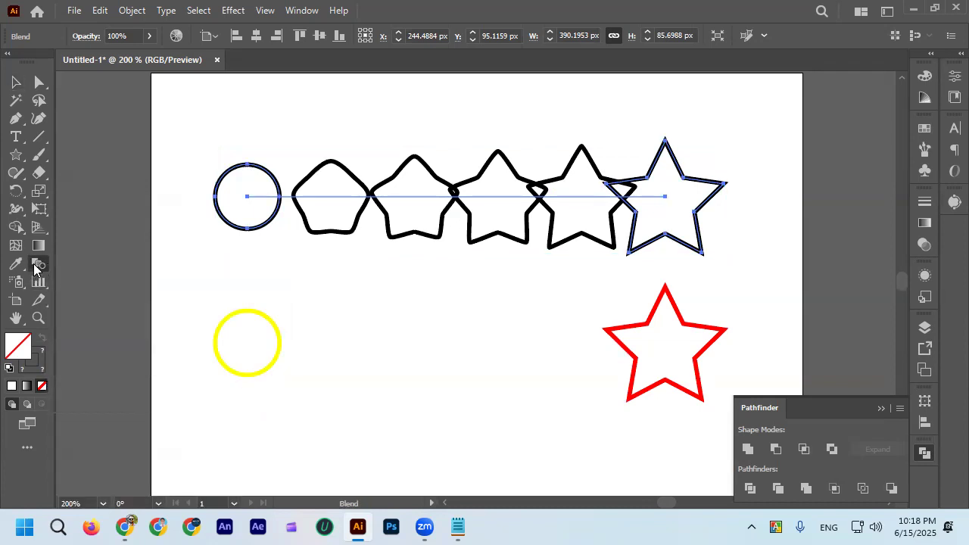
double_click(34, 263)
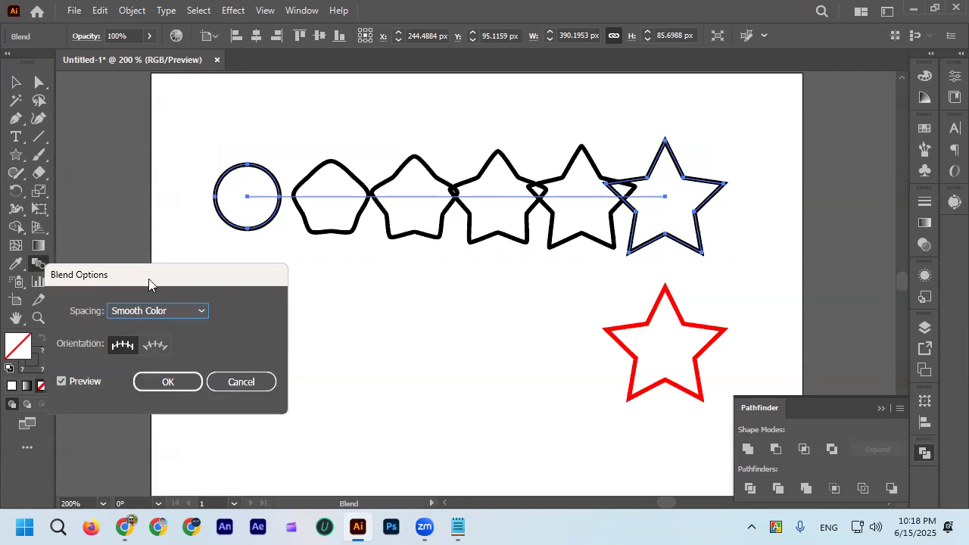
left_click_drag(148, 279, 357, 233)
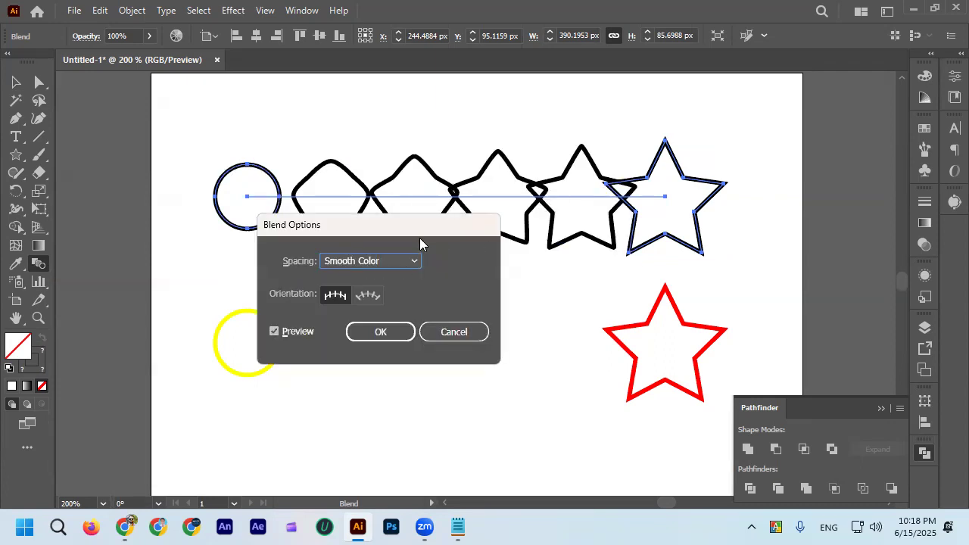
left_click_drag(418, 231, 395, 269)
left_click(393, 300)
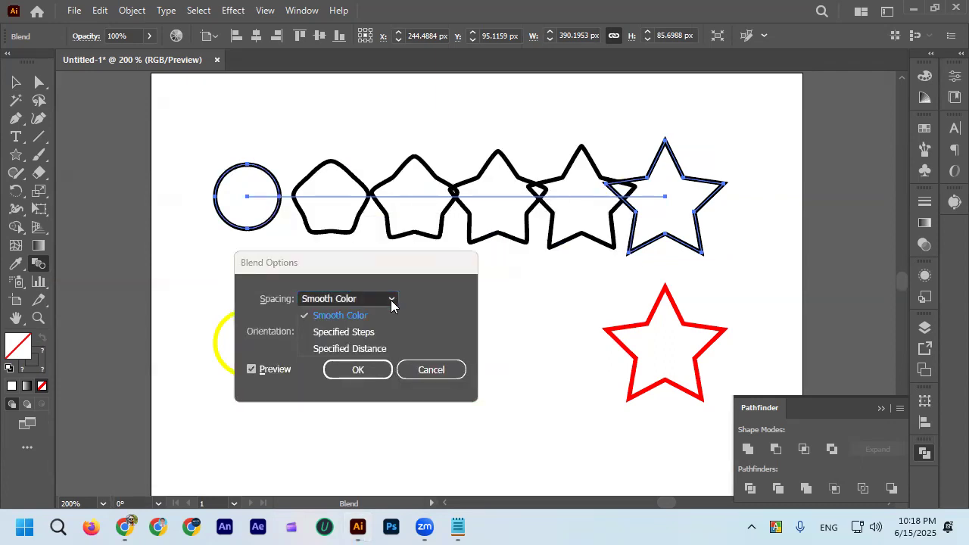
left_click(372, 335)
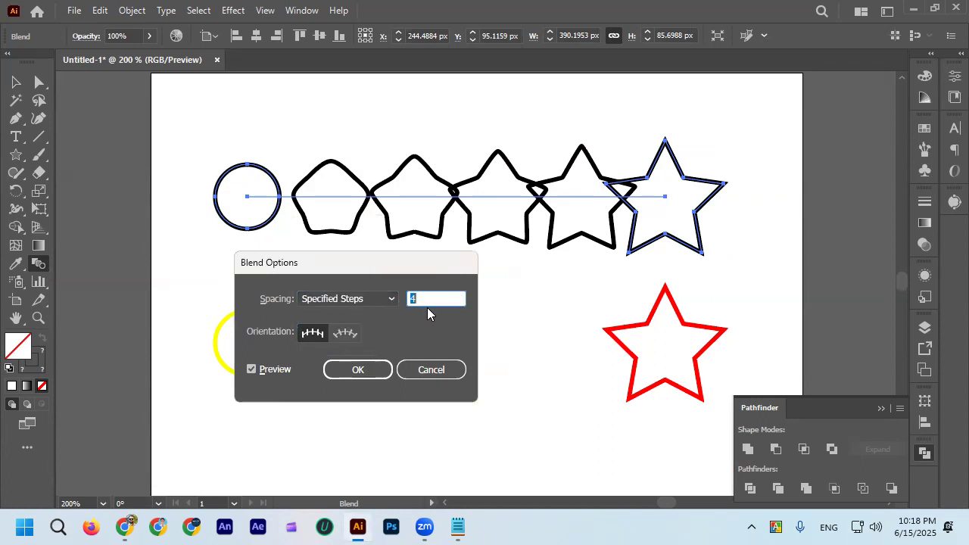
left_click_drag(359, 265, 341, 246)
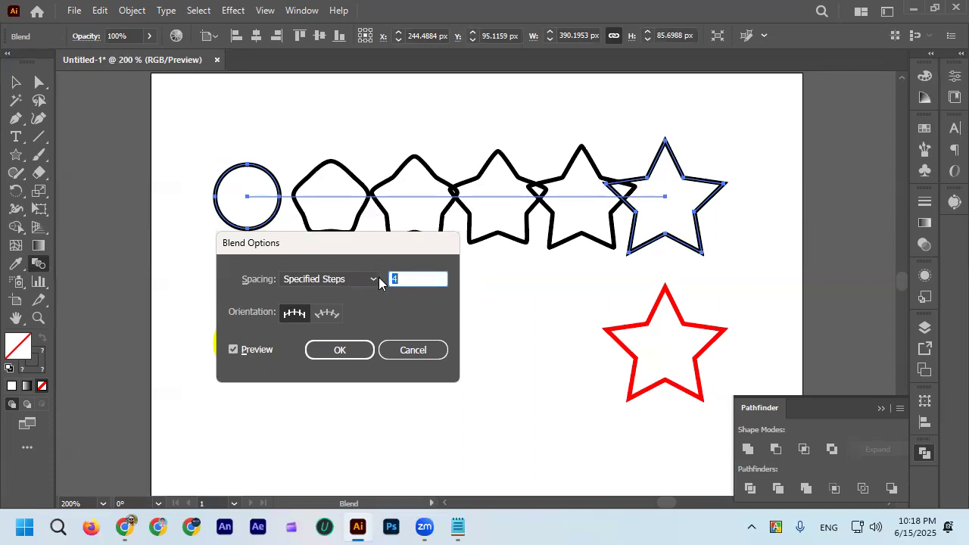
Raise the black blend's step count to 60 and apply it.
type("9")
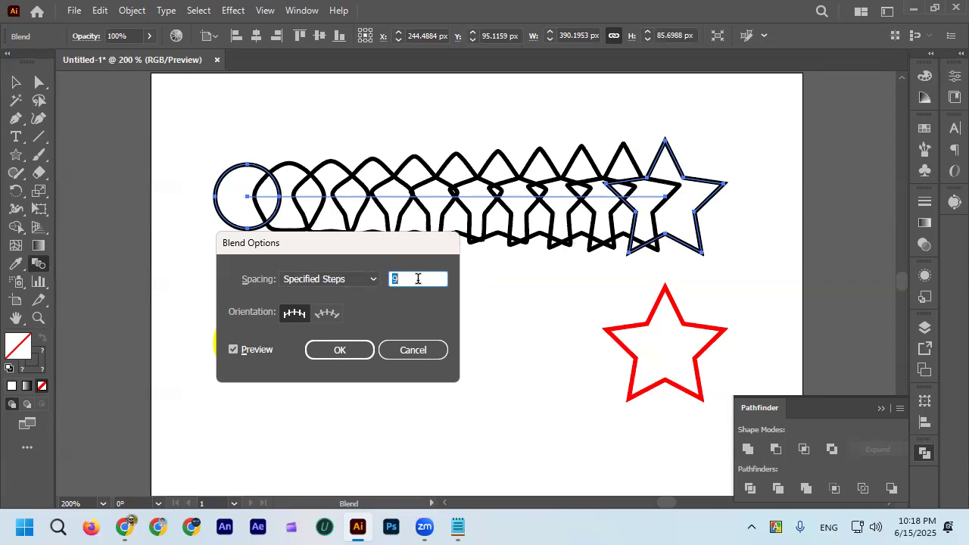
scroll(418, 279, "up", 20)
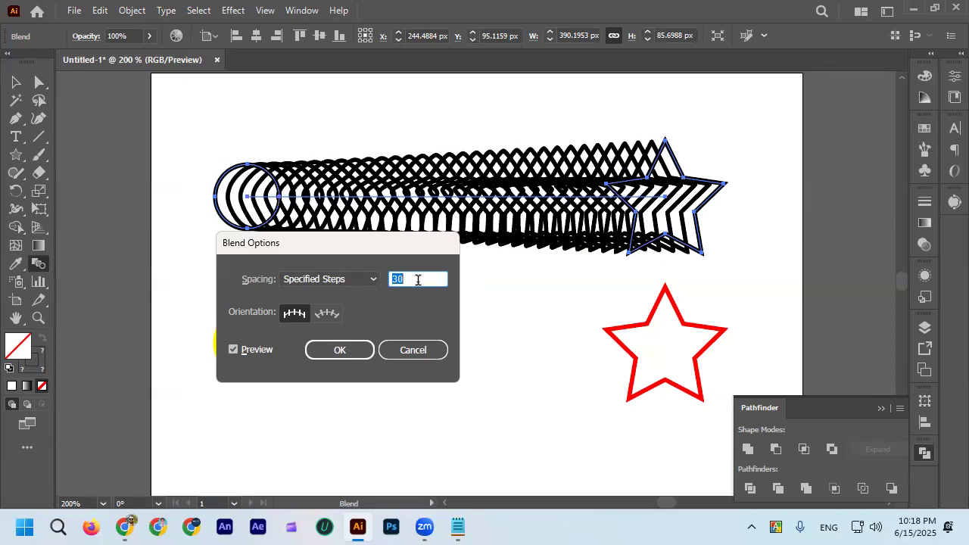
scroll(419, 280, "up", 15)
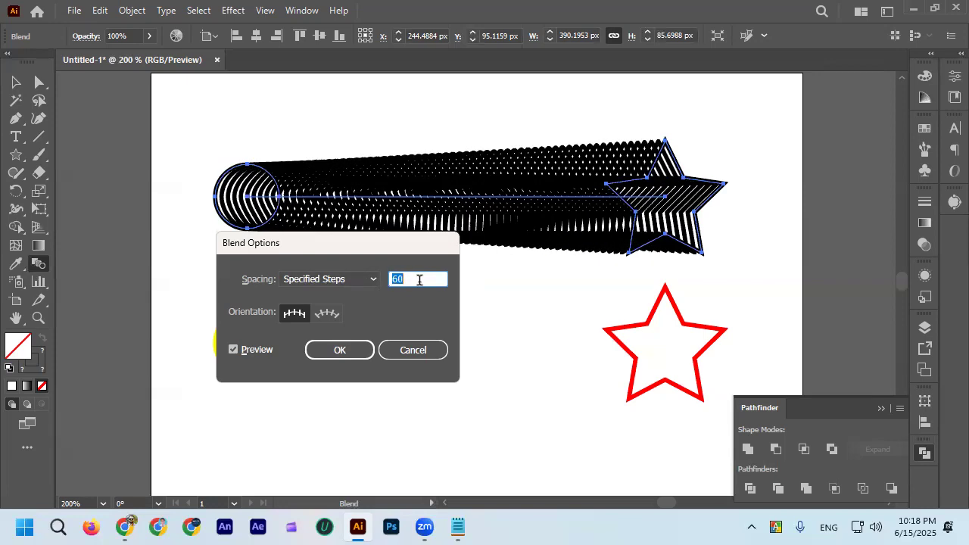
scroll(419, 279, "up", 1)
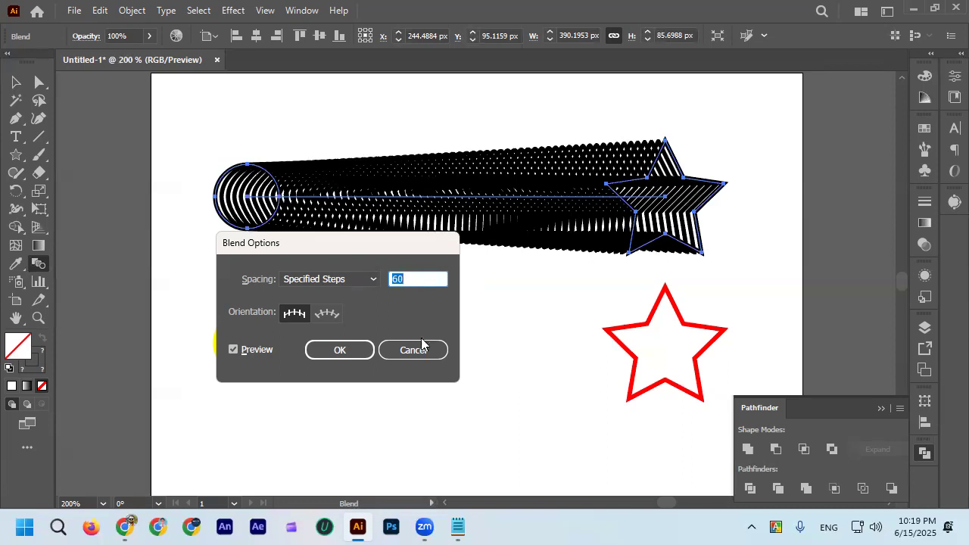
left_click(340, 349)
Examine the dense row of outlines between the circle and the star in the black blend.
left_click(15, 82)
left_click(222, 124)
left_click_drag(222, 123, 333, 231)
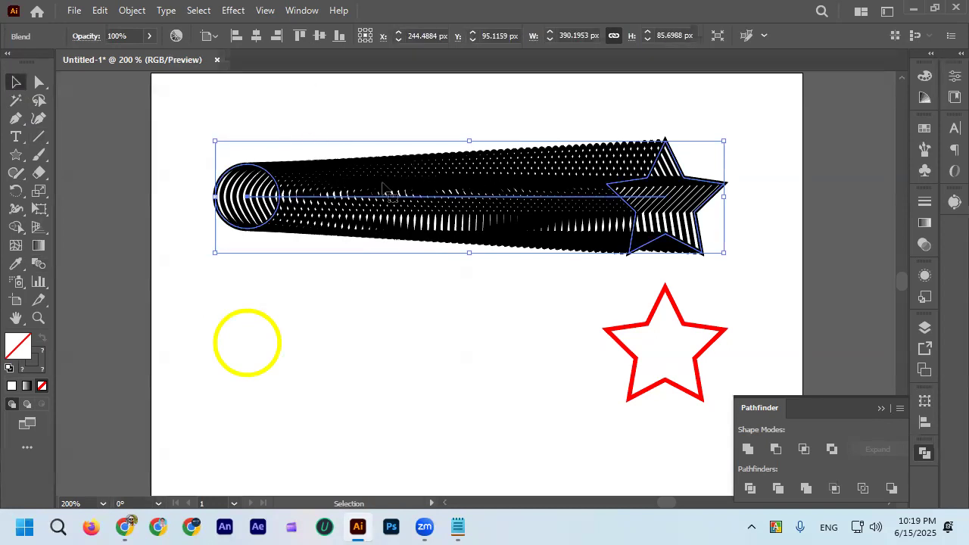
scroll(382, 184, "down", 2)
scroll(454, 182, "up", 2)
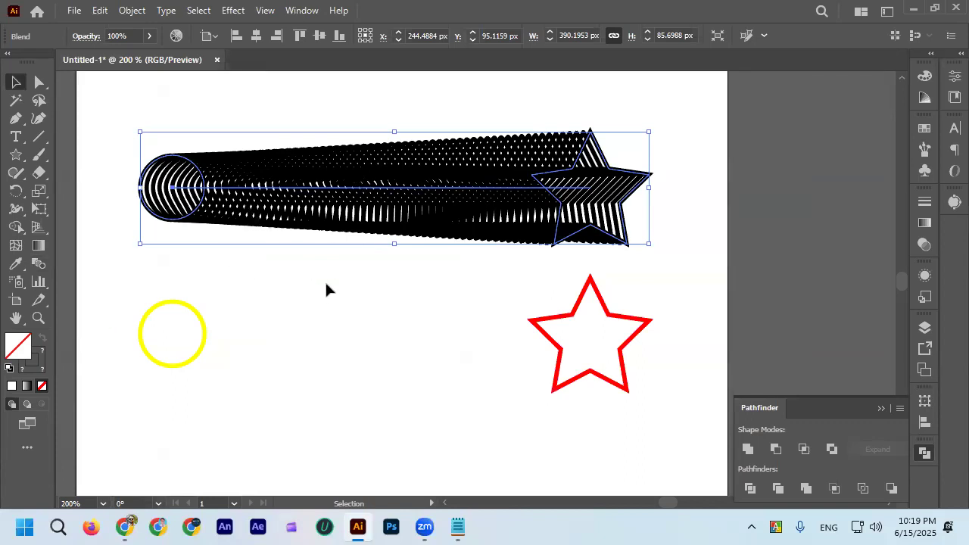
scroll(236, 166, "up", 2)
scroll(238, 174, "down", 2)
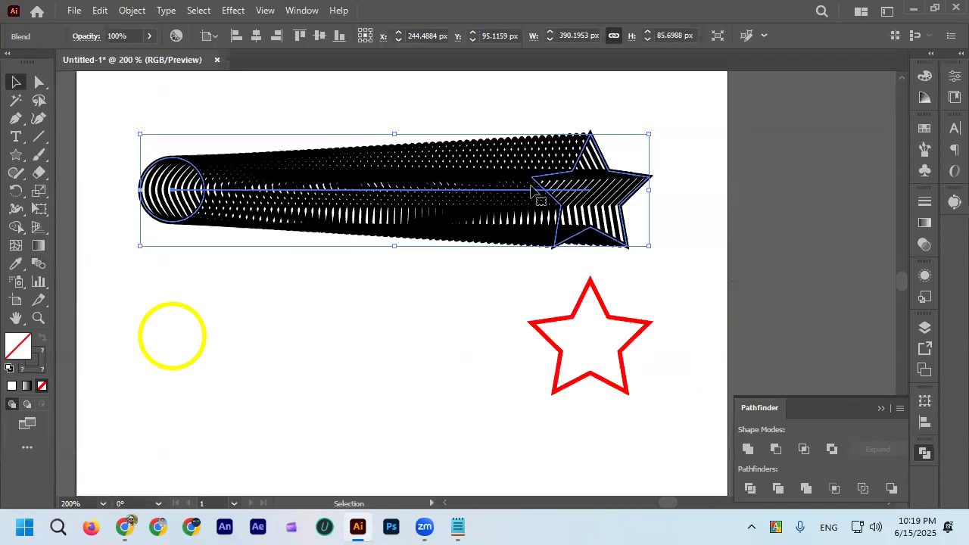
left_click(353, 111)
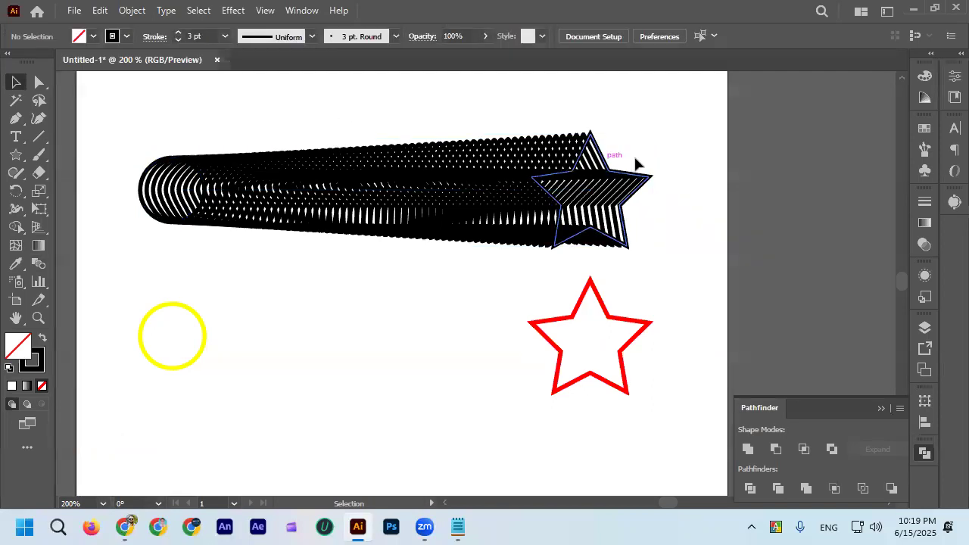
left_click(228, 184)
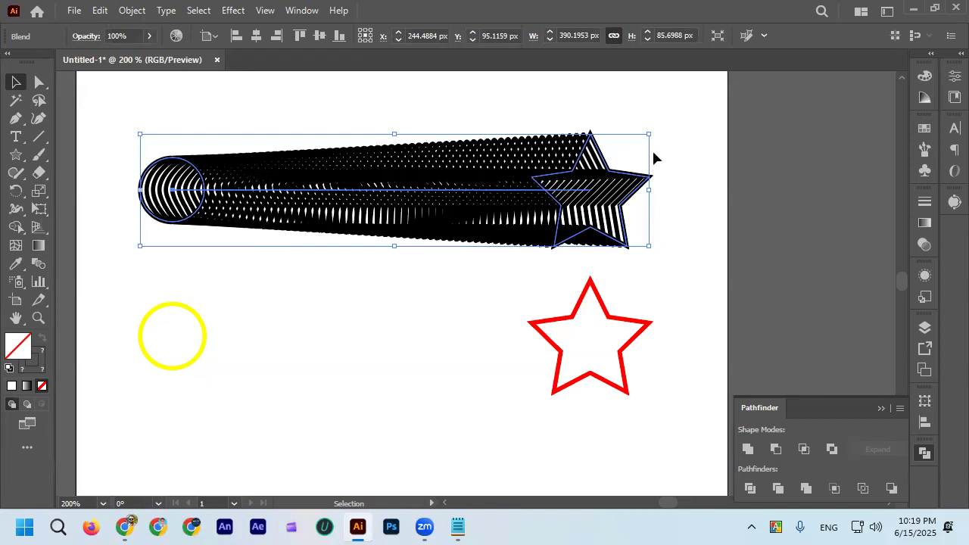
scroll(439, 170, "down", 2)
left_click(421, 271)
scroll(409, 265, "up", 1)
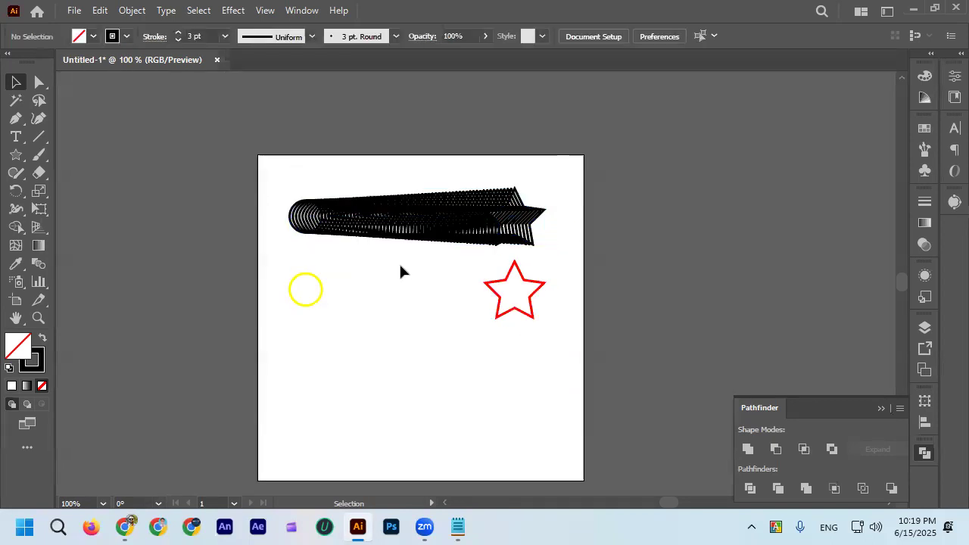
Set the stroke weight of the yellow circle and red star to 1 pt.
scroll(399, 262, "up", 2)
left_click_drag(561, 324, 609, 334)
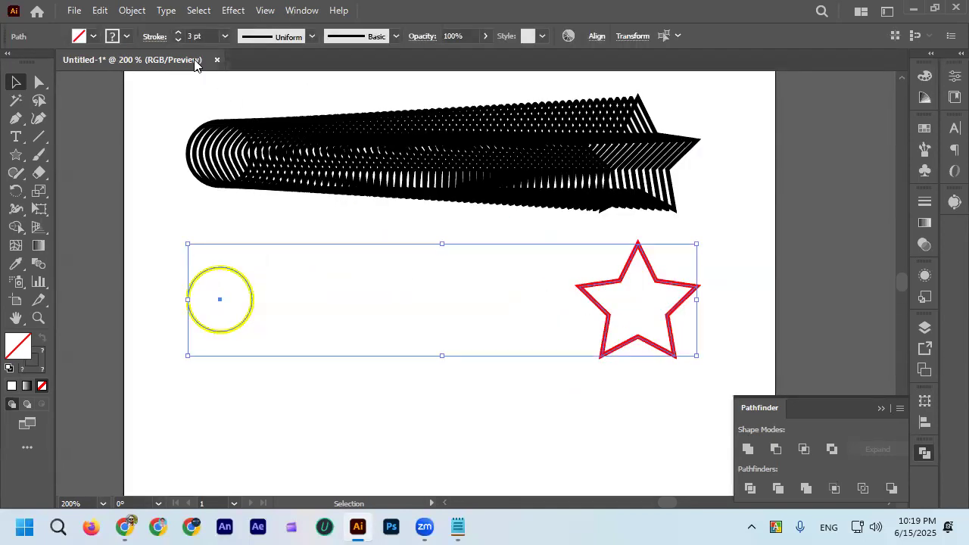
left_click(176, 41)
left_click(177, 41)
left_click_drag(175, 251, 593, 333)
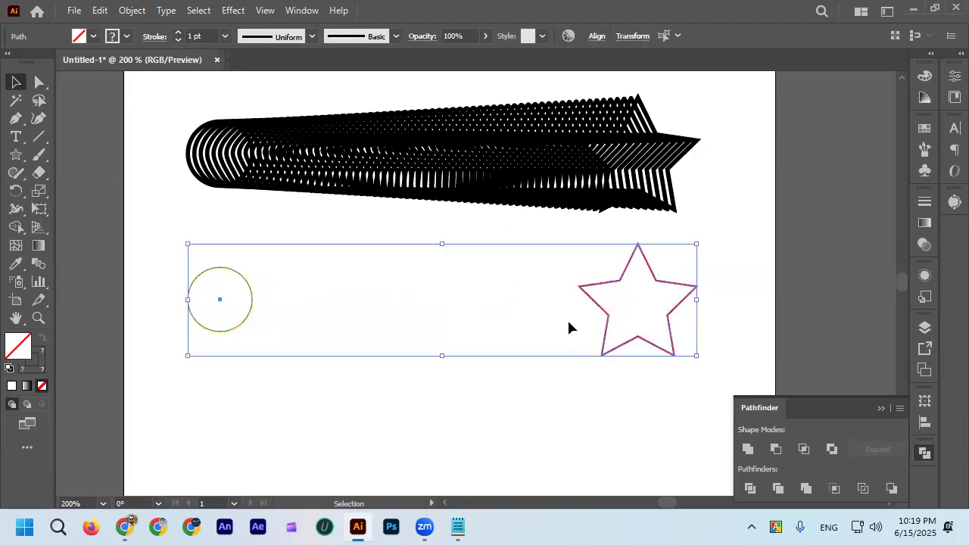
Try blending the yellow circle's right anchor into the red star, and undo the blend.
left_click(38, 265)
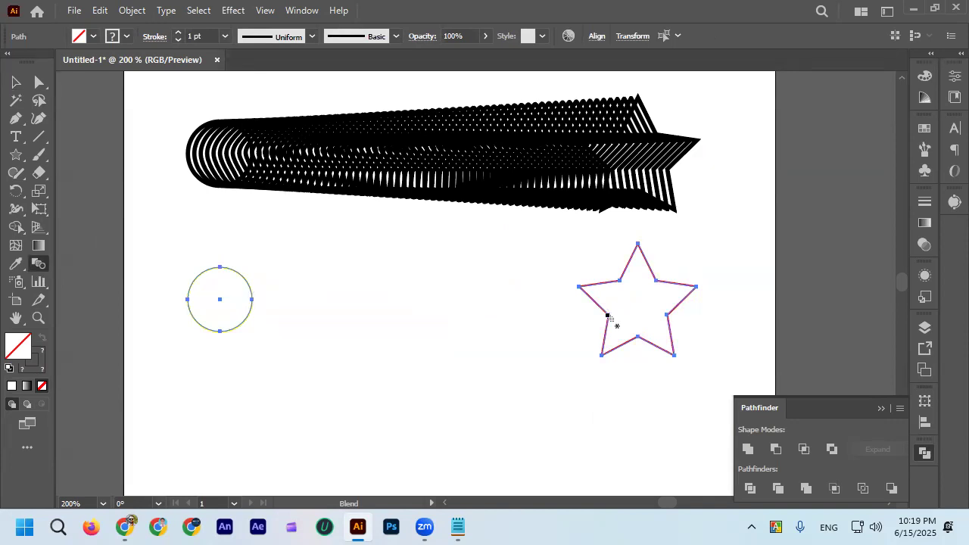
left_click(252, 300)
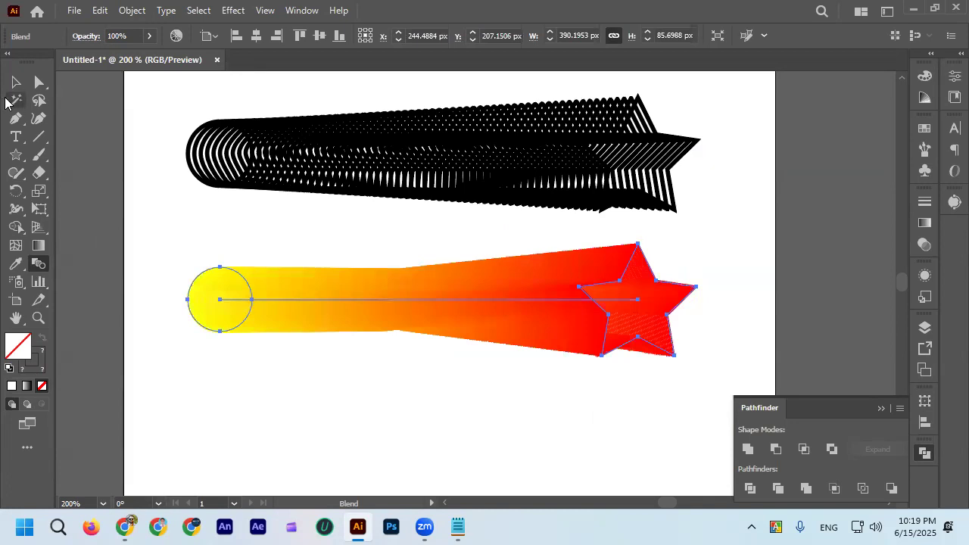
key("ctrl+z")
Reselect the yellow circle and red star and blend them using the star's left inner corner.
left_click(15, 82)
left_click(166, 255)
left_click_drag(207, 295, 588, 359)
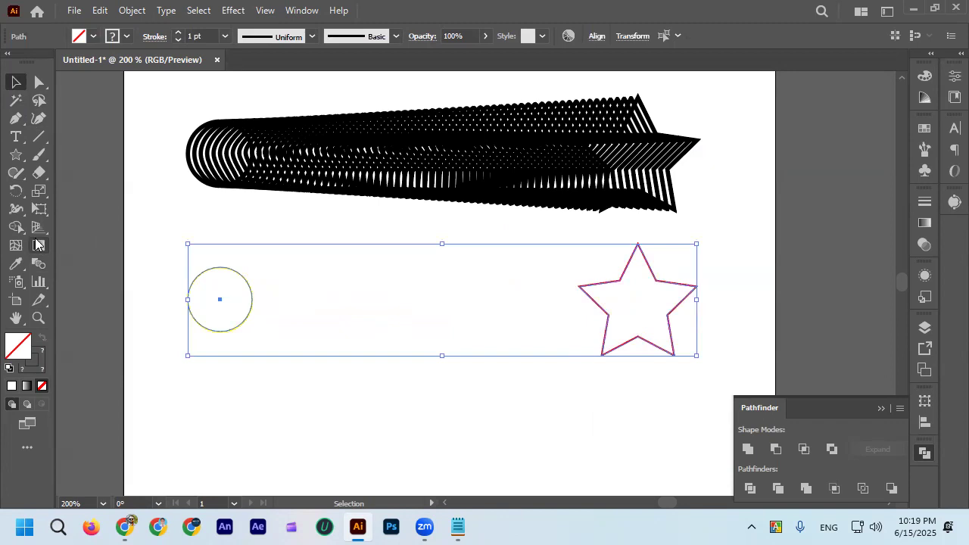
left_click(39, 264)
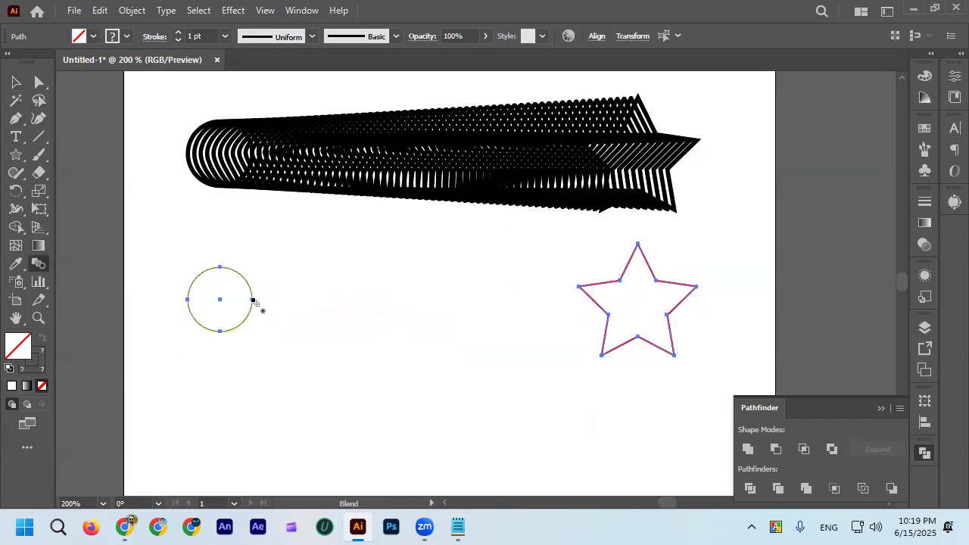
left_click(609, 314)
Change the yellow-to-red blend's spacing to Specified Steps and lower the count to about 80 steps.
scroll(520, 303, "up", 2)
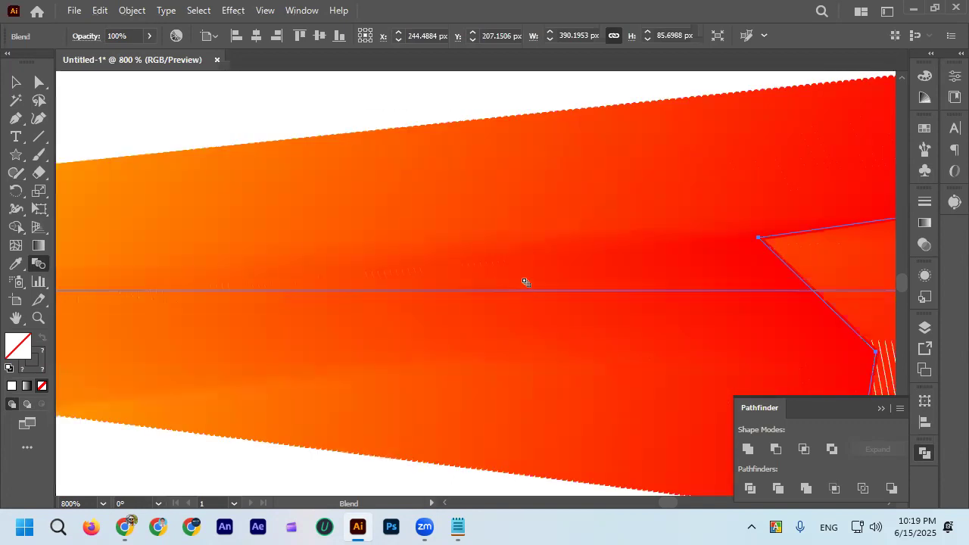
scroll(545, 281, "down", 2)
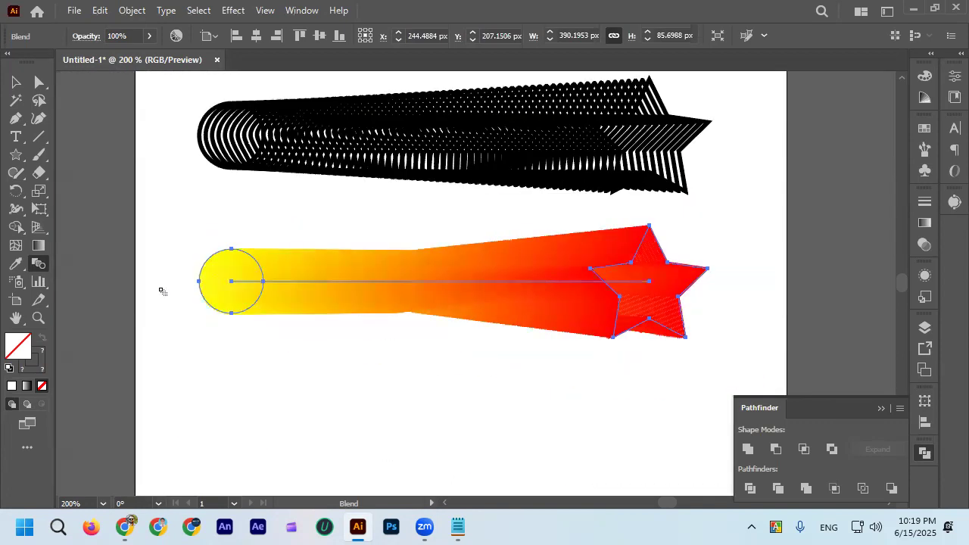
double_click(42, 266)
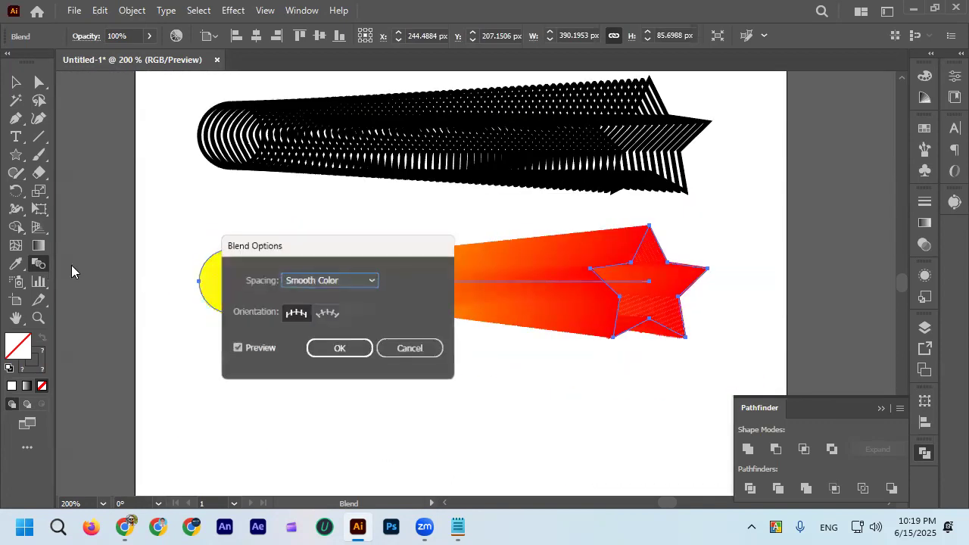
left_click(369, 285)
left_click(357, 308)
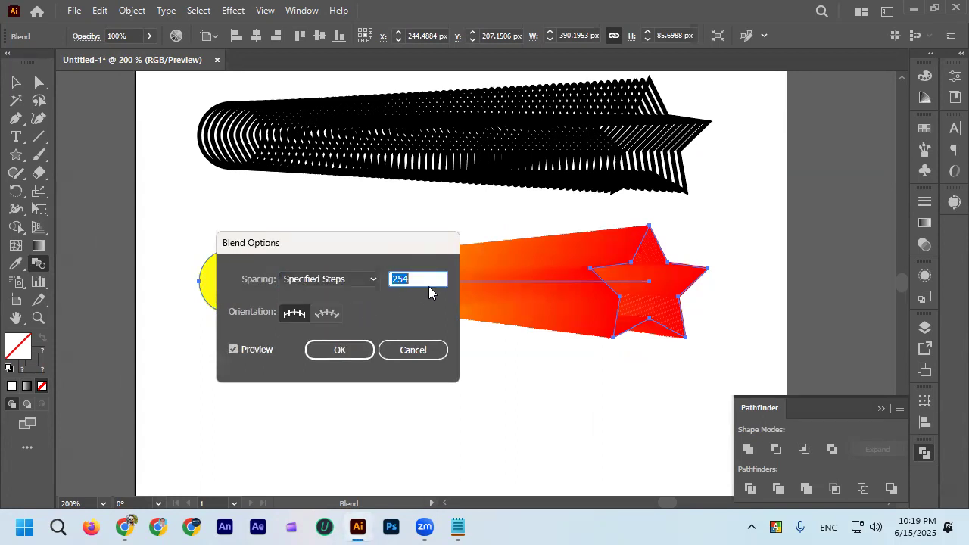
scroll(427, 279, "down", 20)
scroll(425, 280, "down", 20)
scroll(424, 279, "down", 20)
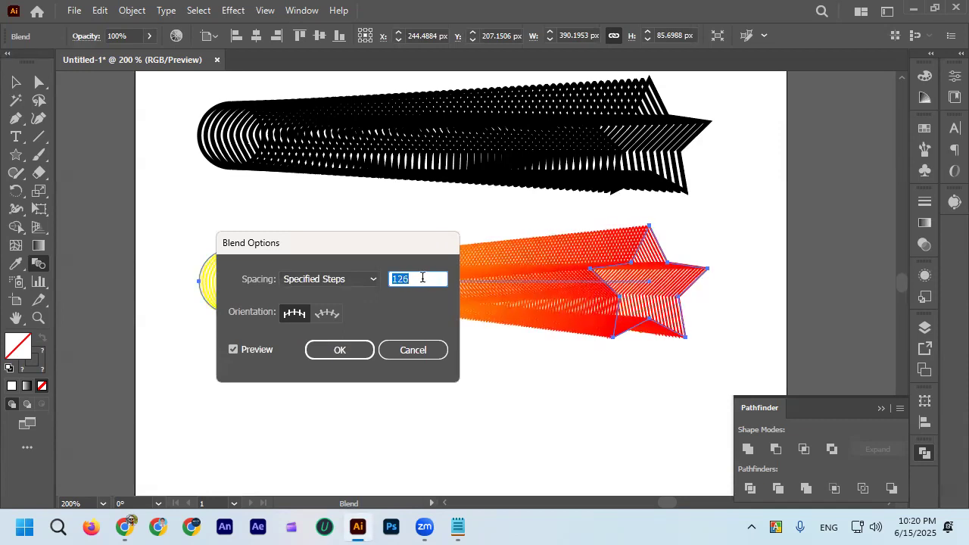
scroll(423, 278, "down", 20)
scroll(423, 278, "down", 5)
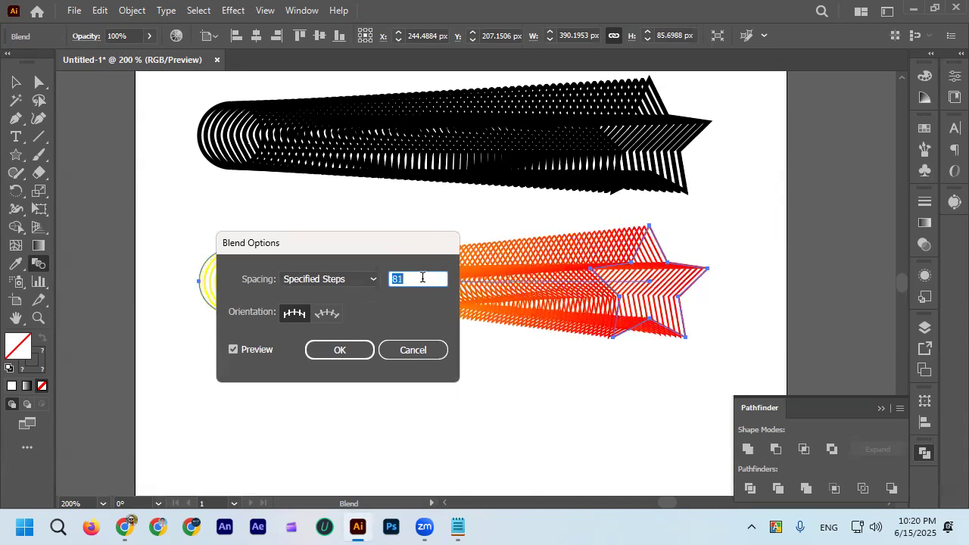
scroll(422, 278, "down", 1)
left_click(337, 350)
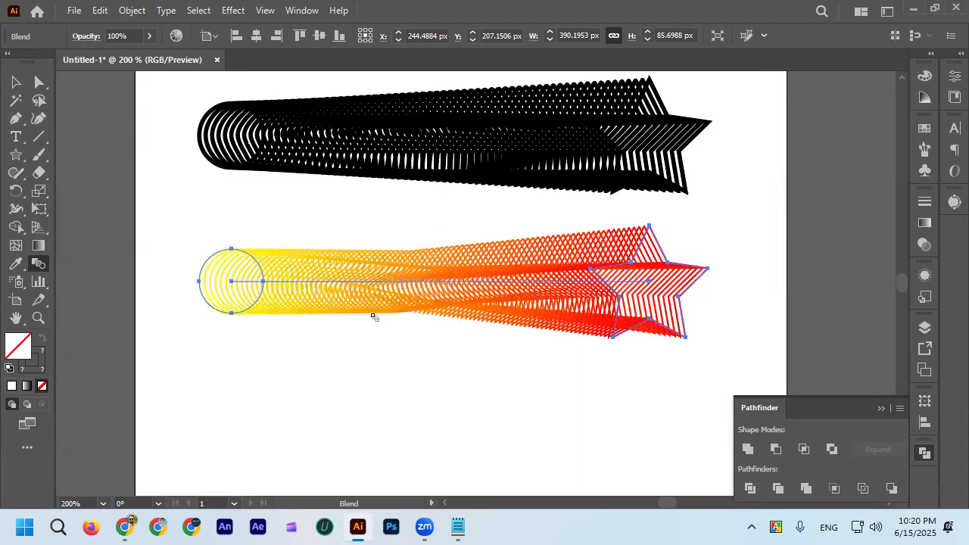
Examine the individual outlines at the circle and star ends of the yellow-to-red blend.
scroll(277, 287, "up", 5)
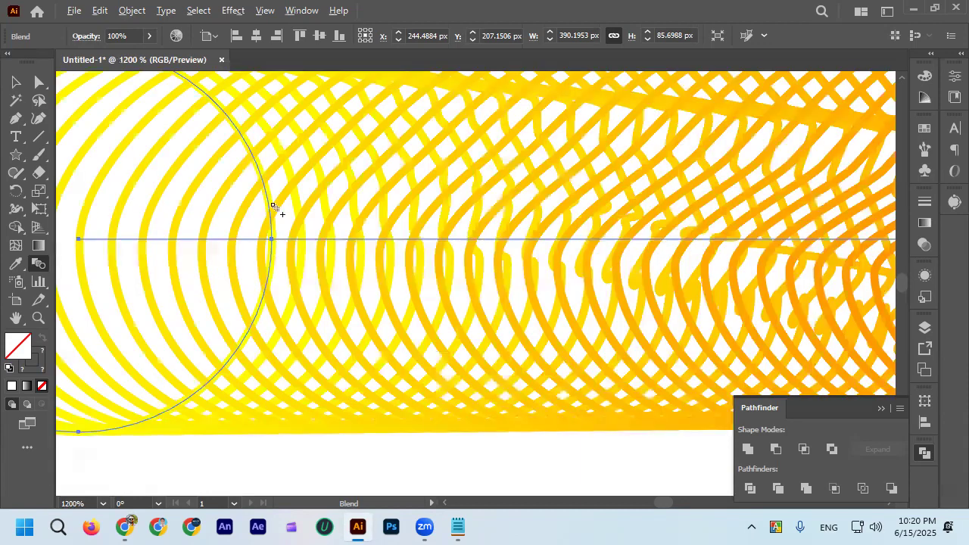
scroll(270, 199, "down", 6)
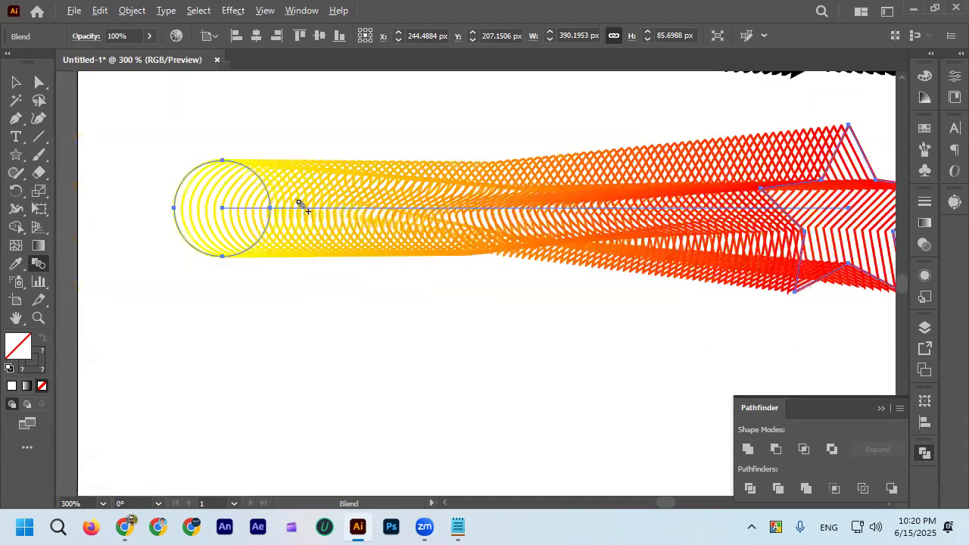
scroll(545, 204, "up", 3)
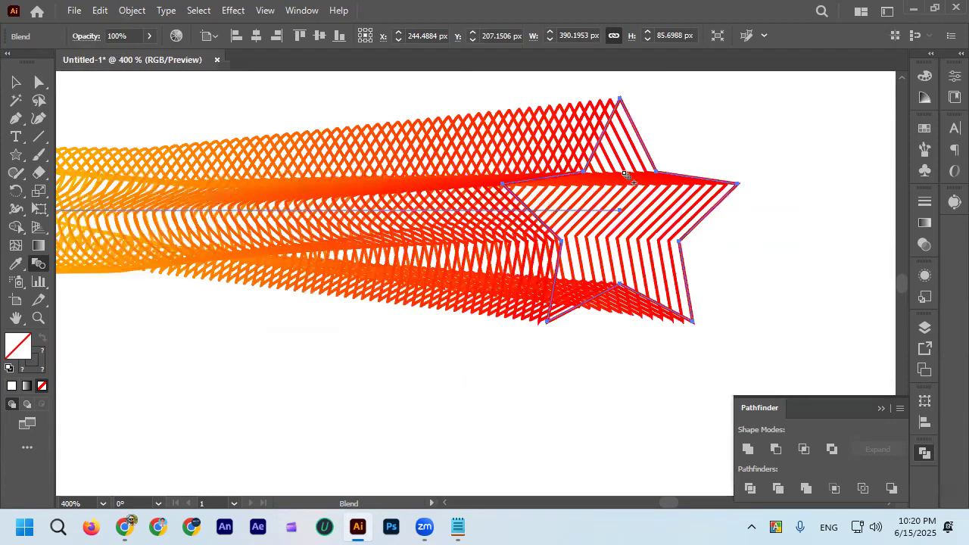
scroll(621, 178, "down", 3)
scroll(383, 221, "up", 3)
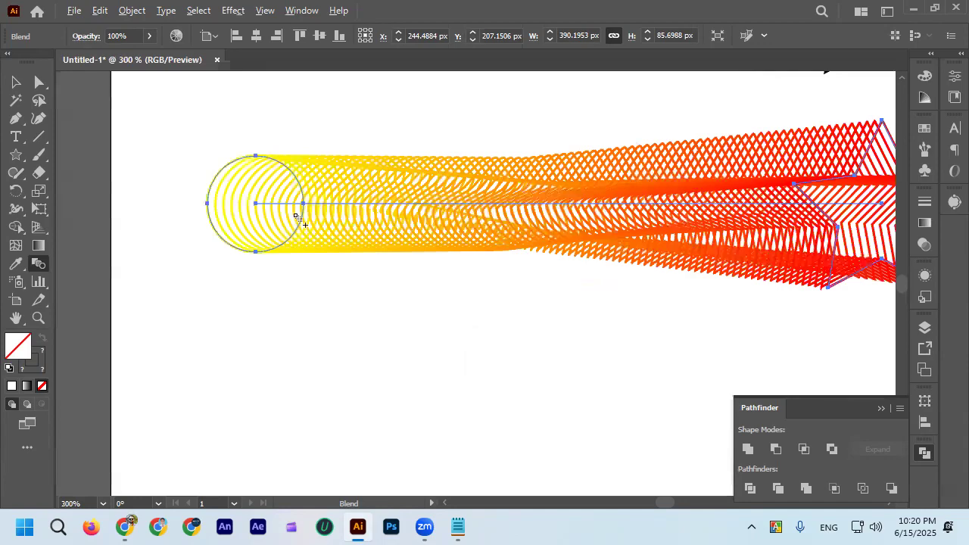
scroll(299, 220, "down", 2)
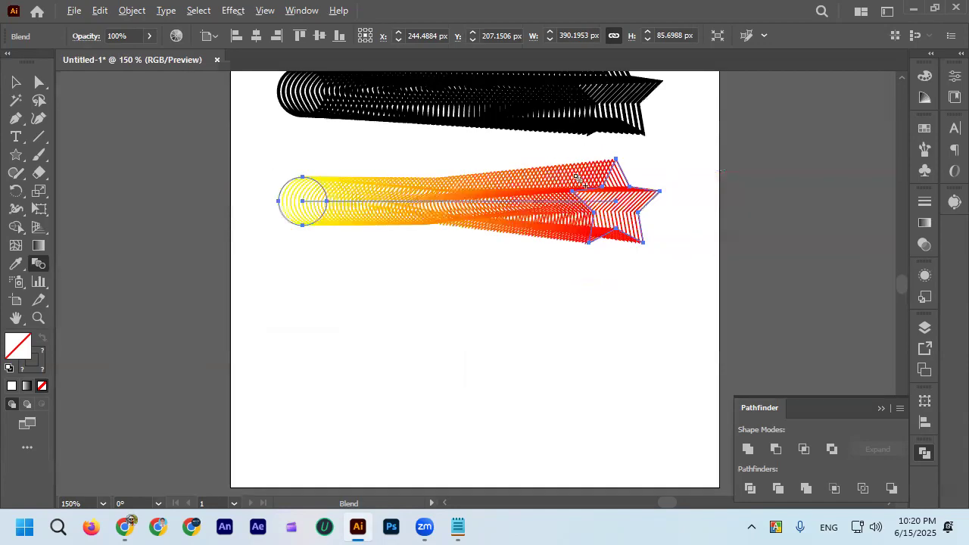
scroll(577, 178, "up", 3)
scroll(670, 199, "down", 2)
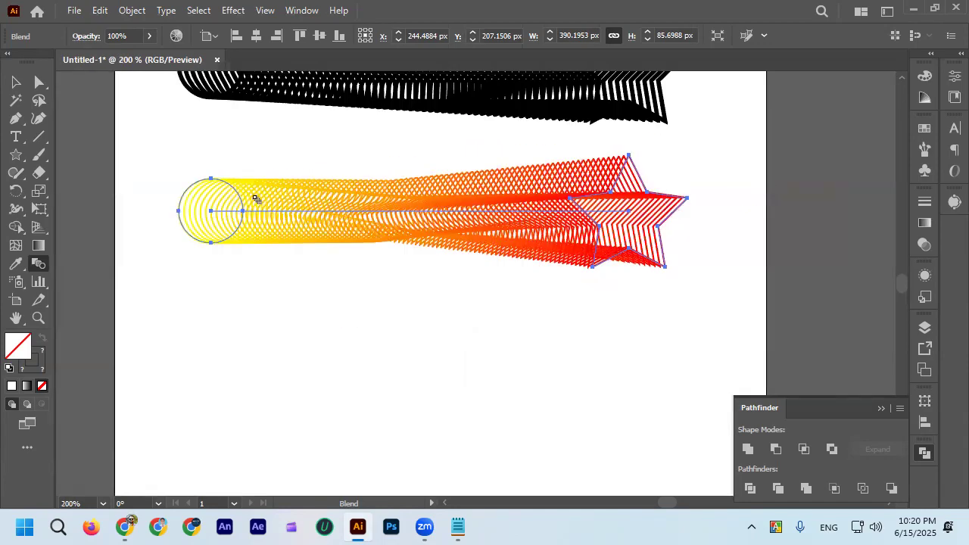
scroll(356, 199, "up", 3)
scroll(308, 199, "down", 3)
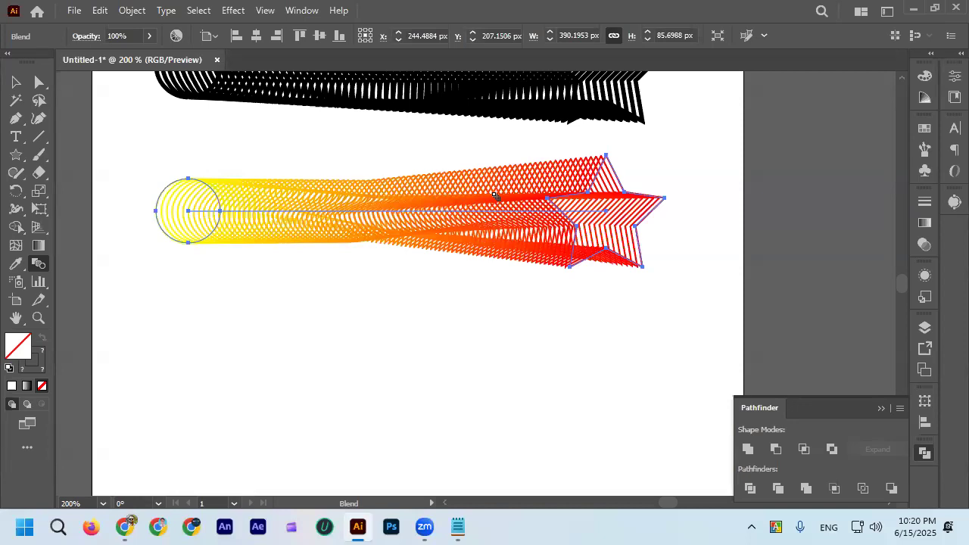
scroll(476, 213, "down", 1)
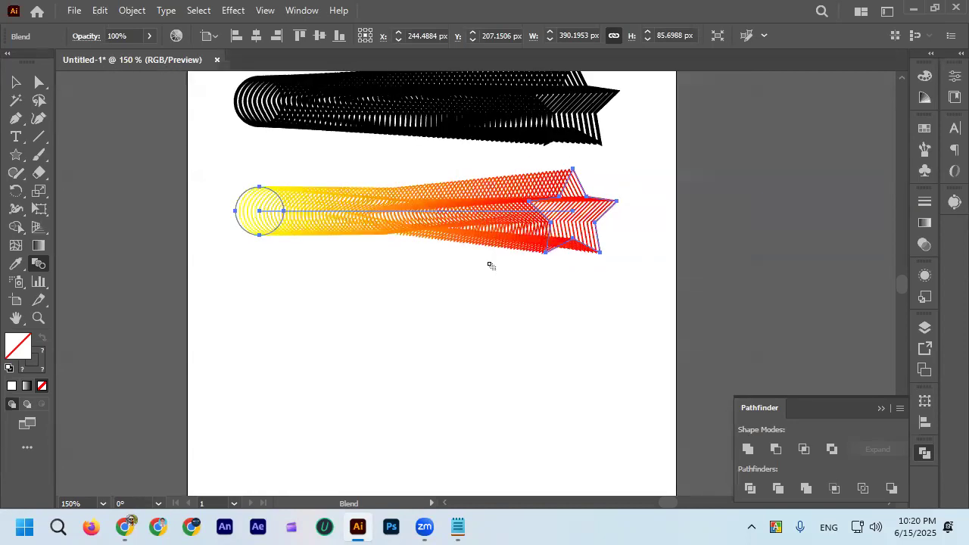
scroll(489, 265, "up", 2)
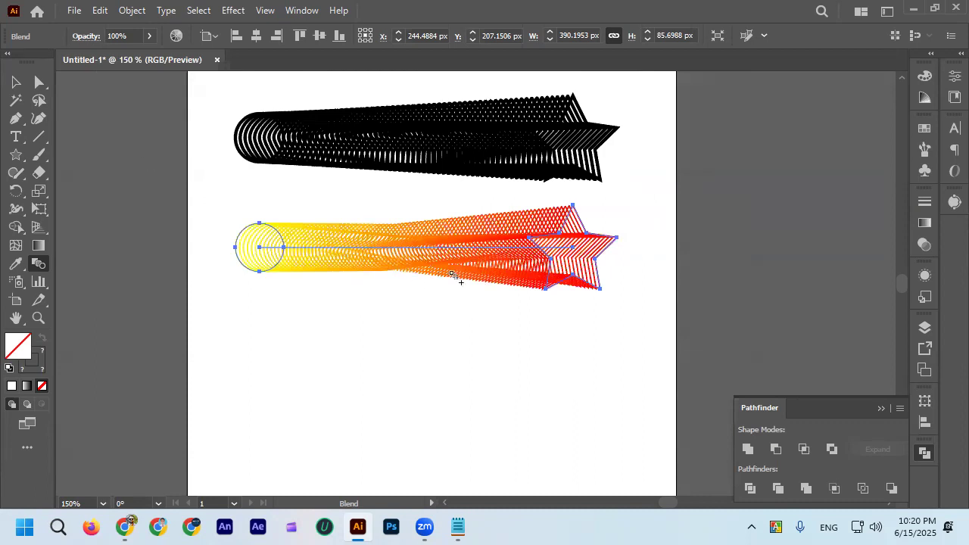
scroll(458, 252, "up", 1)
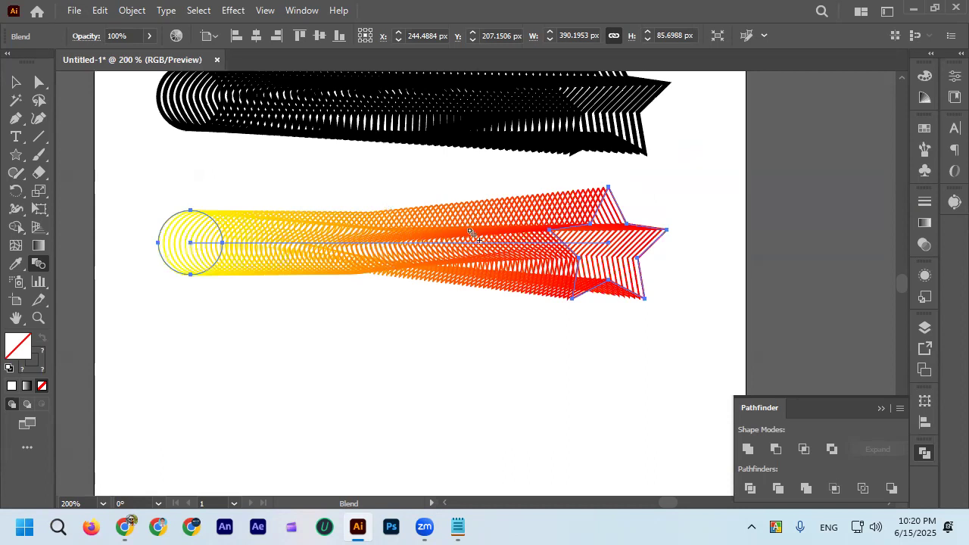
Select the yellow-to-red blend's straight spine and bend it with two added Curvature tool points, one above and one at lower left.
left_click(39, 82)
left_click(190, 244)
left_click_drag(326, 244, 351, 250)
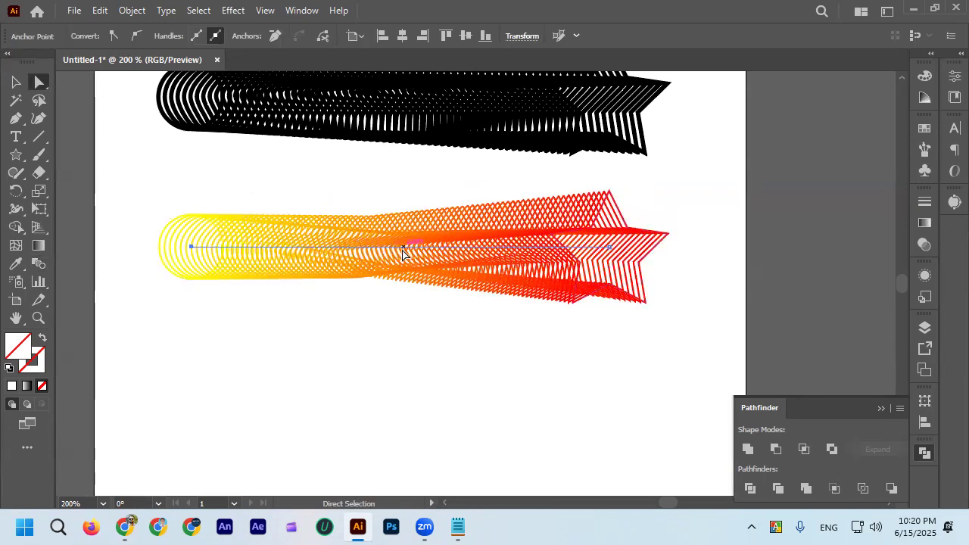
left_click(38, 119)
left_click_drag(411, 253, 288, 194)
left_click_drag(403, 186, 402, 241)
left_click_drag(398, 274, 139, 353)
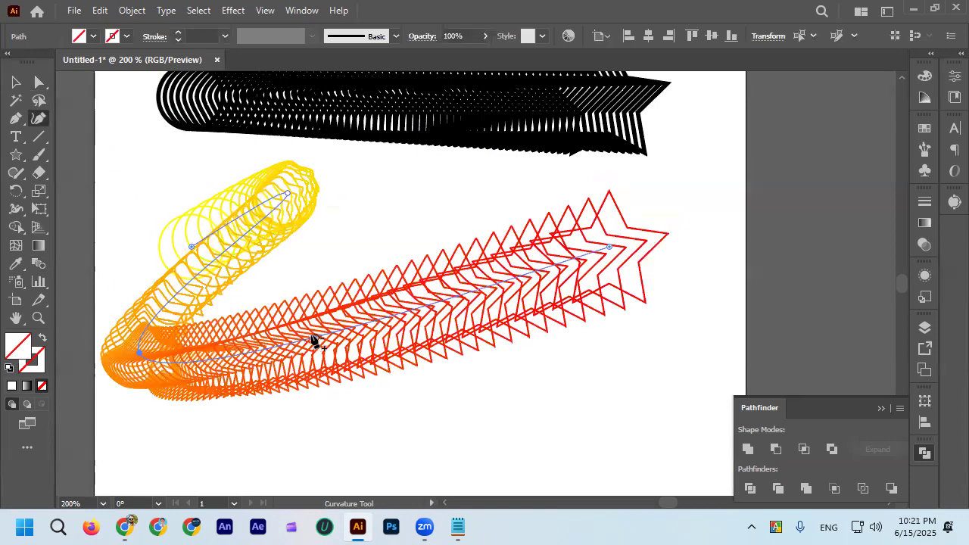
Add a third curvature point near the star end and move the spine's lower-left point up to form an S-shaped curve.
left_click_drag(322, 335, 493, 355)
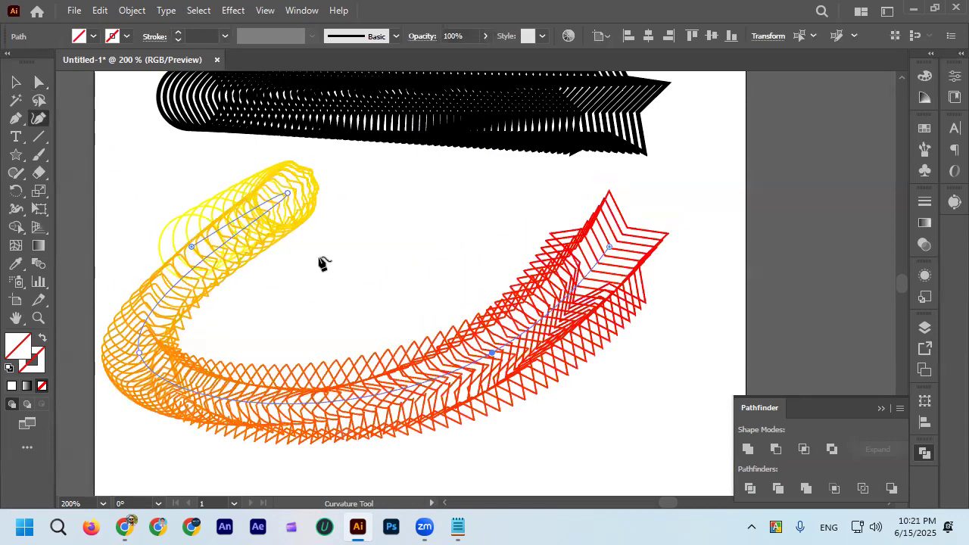
left_click_drag(139, 353, 375, 183)
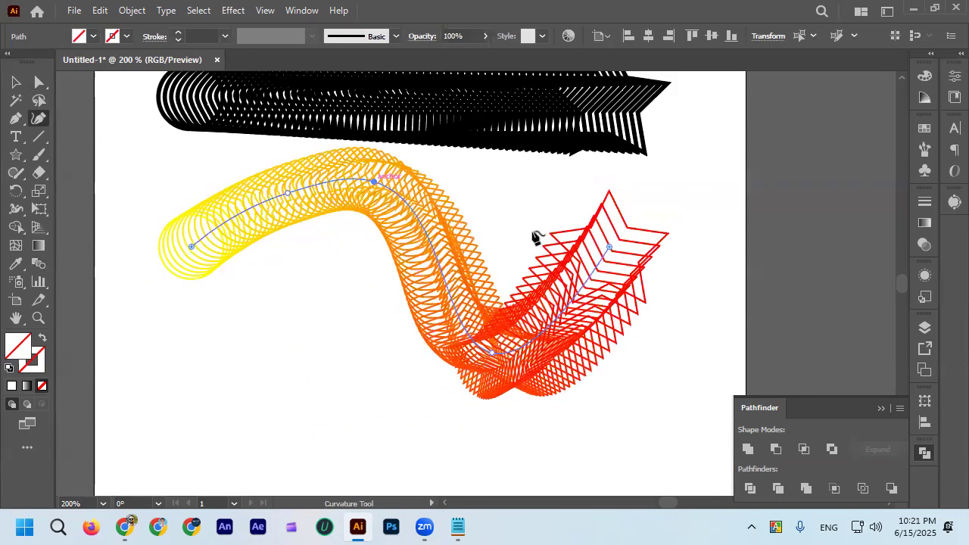
scroll(462, 218, "down", 2)
scroll(506, 252, "up", 1)
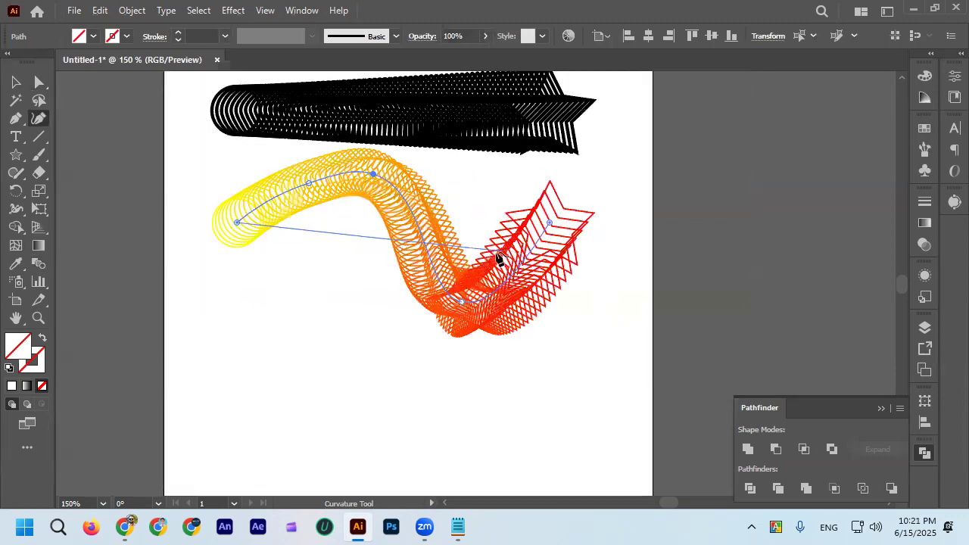
Select the curved yellow-to-red blend as a whole and examine its outlines from the circle through the bends to the star.
left_click(17, 83)
left_click(245, 222)
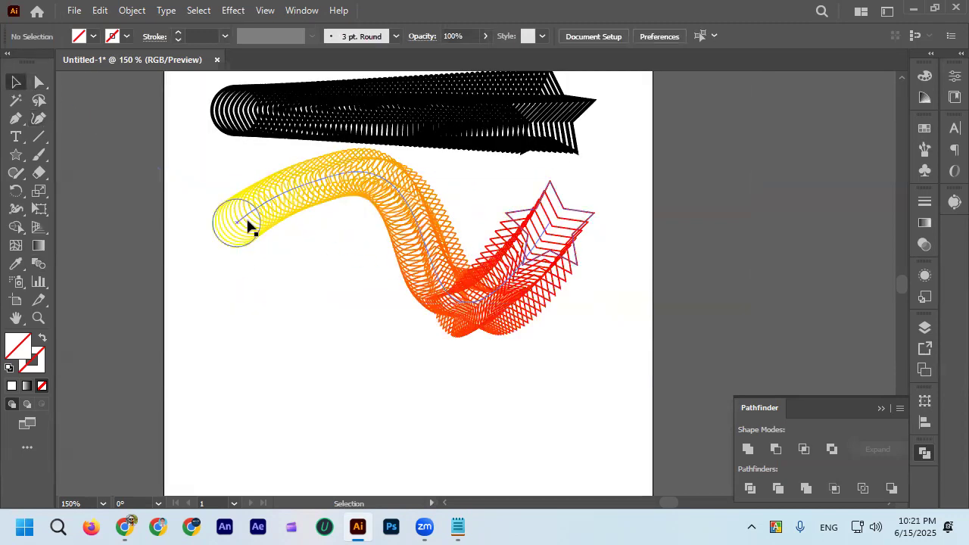
left_click(243, 223)
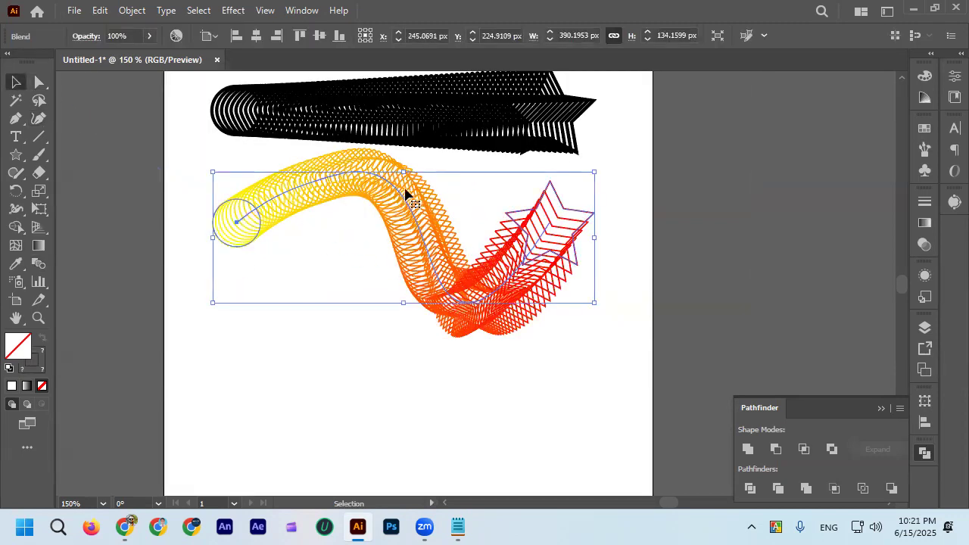
left_click(563, 222)
left_click(454, 288)
left_click(369, 314)
left_click(465, 247)
left_click(422, 281)
left_click(427, 263)
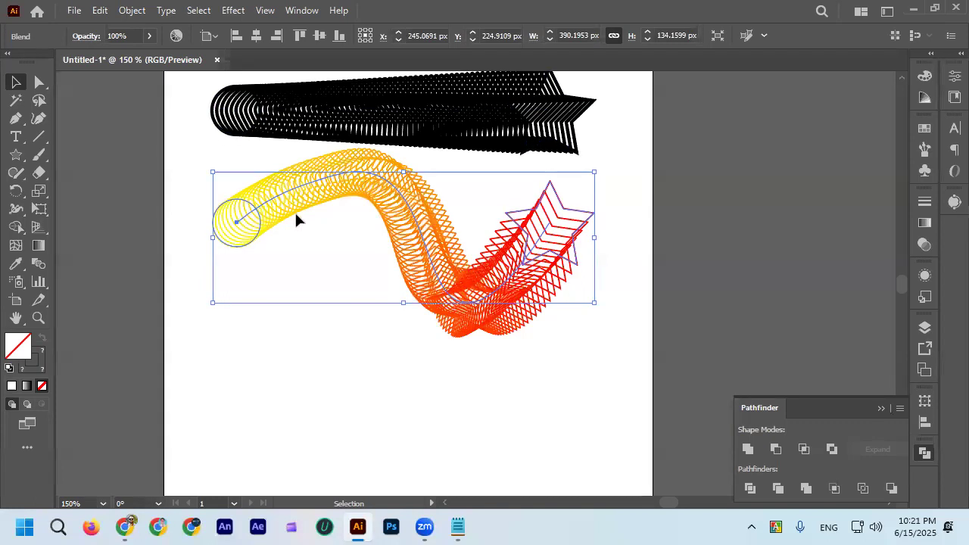
Move the black blend about 25 px up and 5.5 px to the right, away from the curved blend.
left_click(249, 148)
scroll(249, 148, "up", 1)
left_click_drag(371, 150, 377, 124)
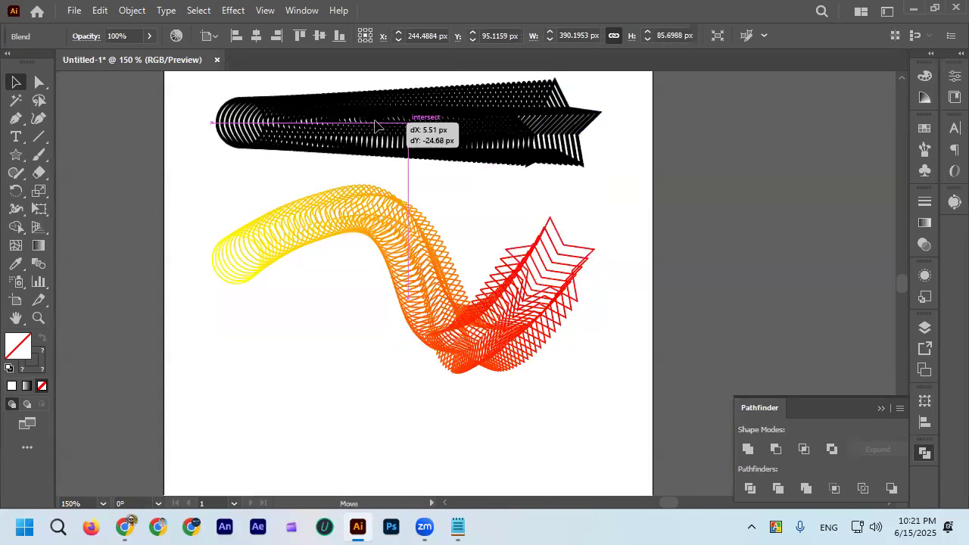
Reverse the stacking order of the curved yellow-to-red blend with Reverse Front to Back.
left_click(288, 232)
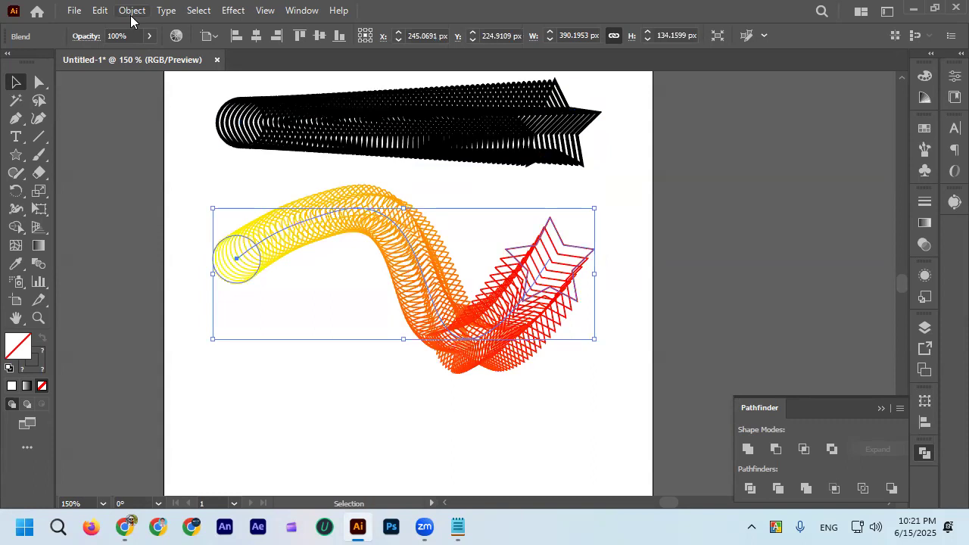
left_click(131, 12)
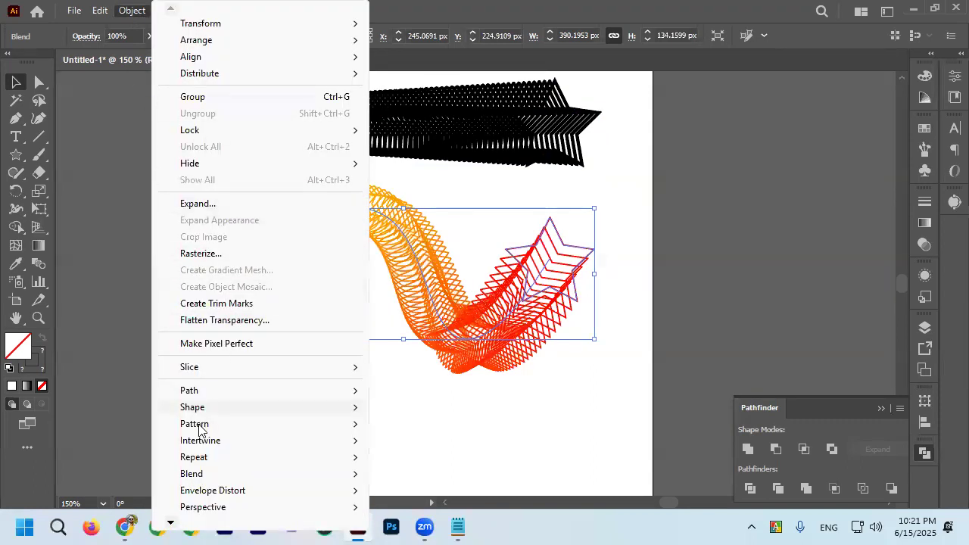
mouse_move(207, 475)
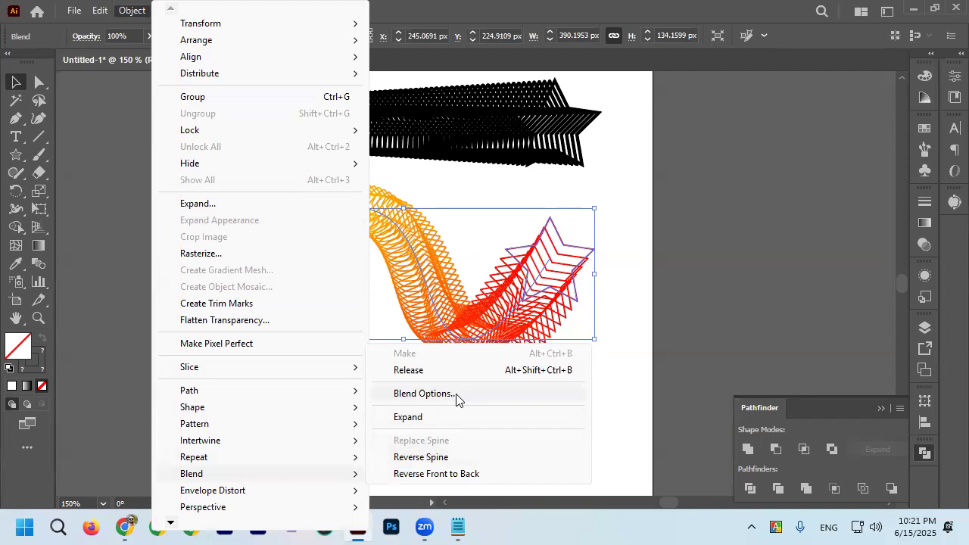
left_click(472, 475)
left_click(574, 350)
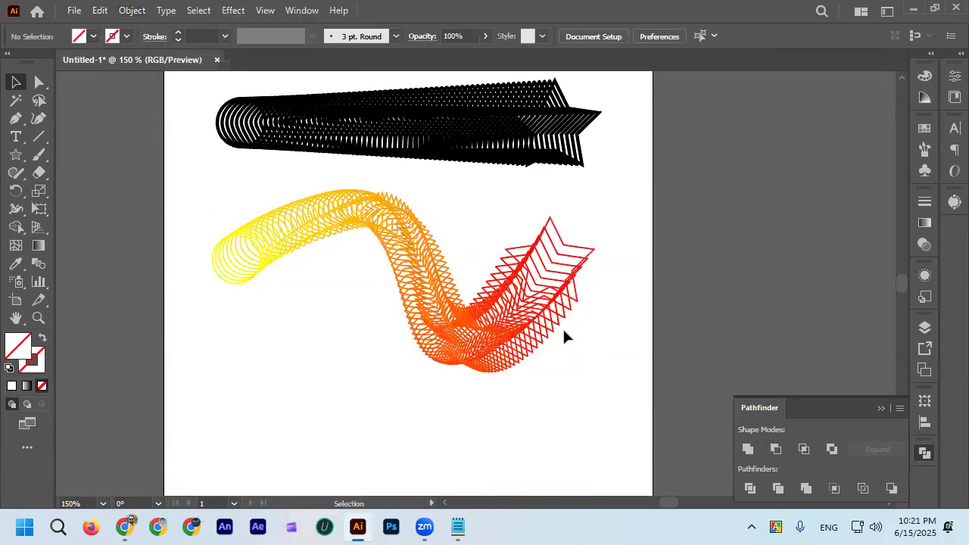
Reshape the curved blend's spine by moving its lower bend leftward and its star end to below the yellow circle.
left_click(562, 291)
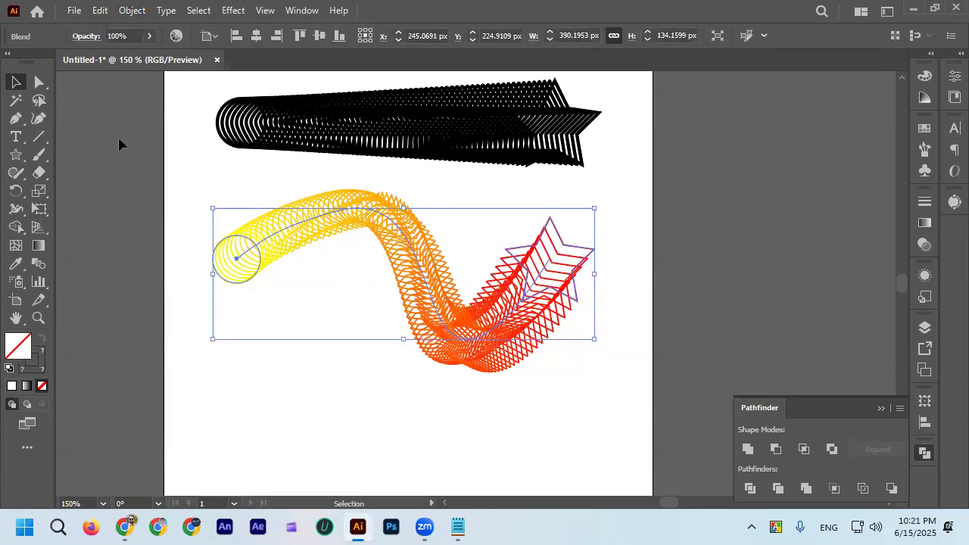
key("a")
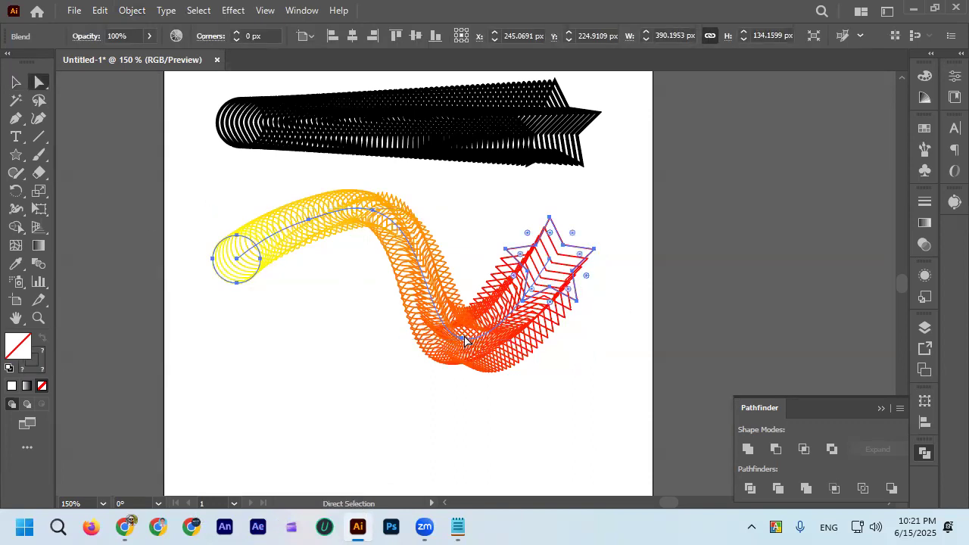
left_click_drag(460, 342, 331, 323)
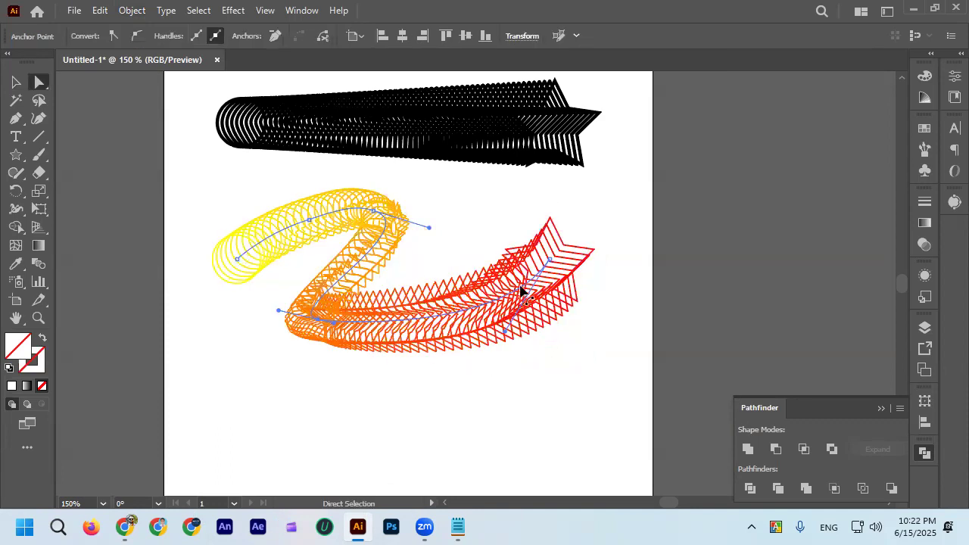
left_click_drag(552, 267, 231, 368)
left_click_drag(334, 324, 286, 338)
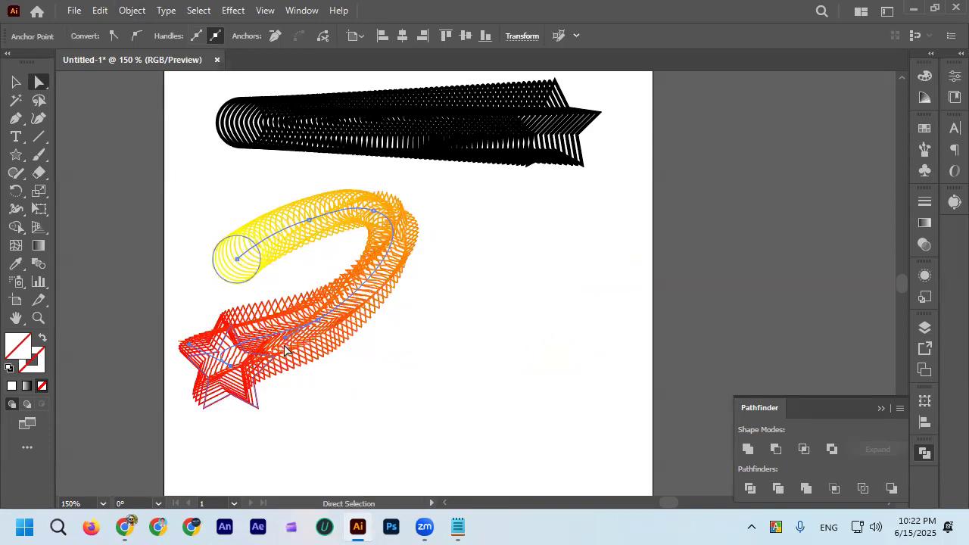
left_click_drag(237, 368, 163, 361)
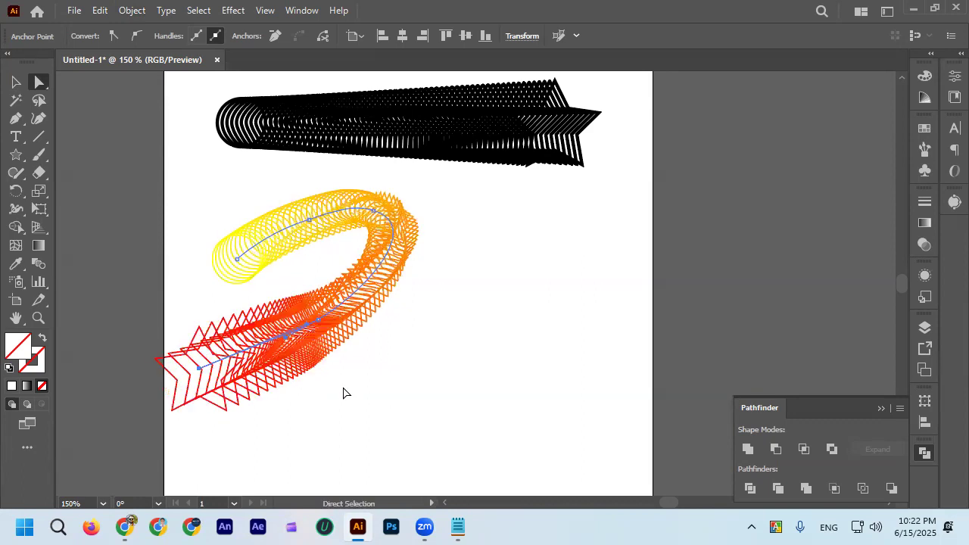
Select both blends and delete them to clear the artboard.
left_click(343, 392)
left_click(16, 82)
key("ctrl+1")
scroll(196, 192, "up", 1)
scroll(198, 197, "down", 2)
left_click_drag(189, 142, 293, 289)
key("Delete")
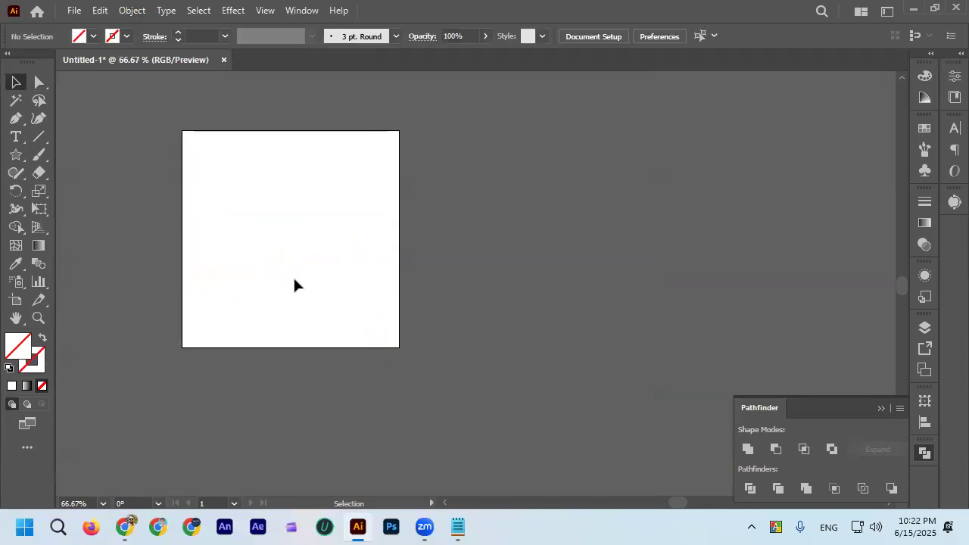
scroll(274, 213, "up", 1)
scroll(279, 238, "up", 2)
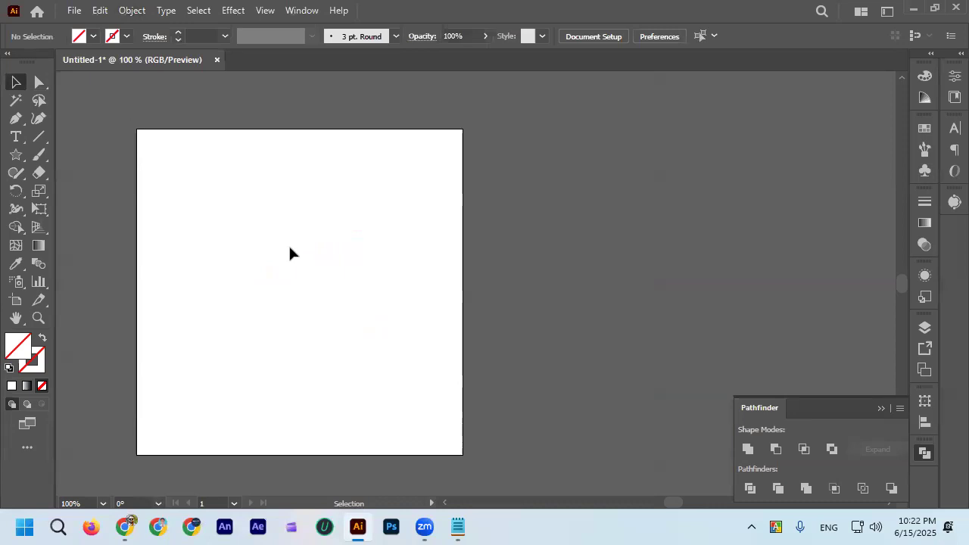
Draw a five-pointed star in the artboard's upper-left area, move it slightly down and right, and give it a 1 pt yellow stroke.
left_click(15, 155)
scroll(155, 201, "up", 1)
left_click_drag(242, 207, 290, 262)
left_click(15, 82)
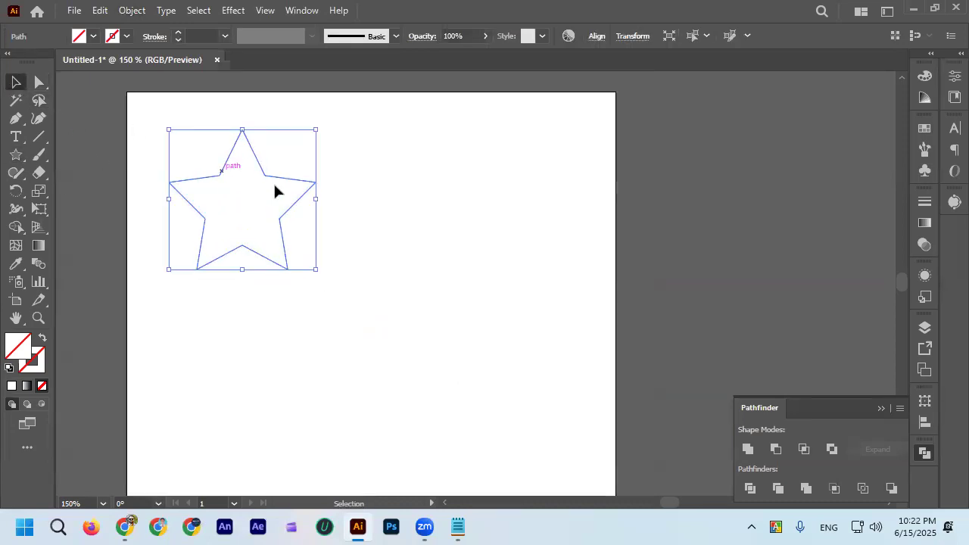
left_click_drag(290, 184, 316, 254)
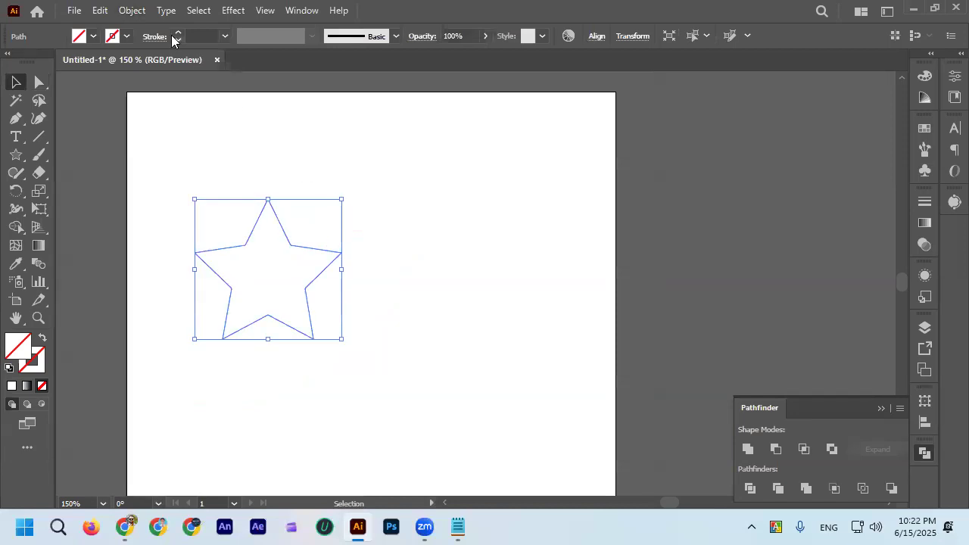
left_click(178, 33)
left_click(271, 236)
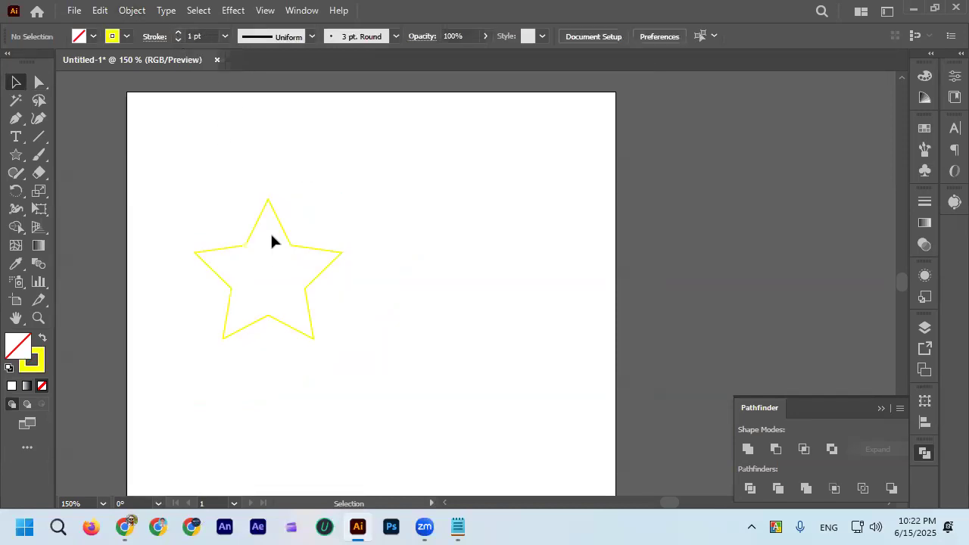
Round all corners of the yellow star to a radius of about 9.3 px.
scroll(272, 238, "up", 2)
scroll(354, 209, "down", 2)
left_click_drag(286, 178, 326, 227)
scroll(325, 226, "up", 1)
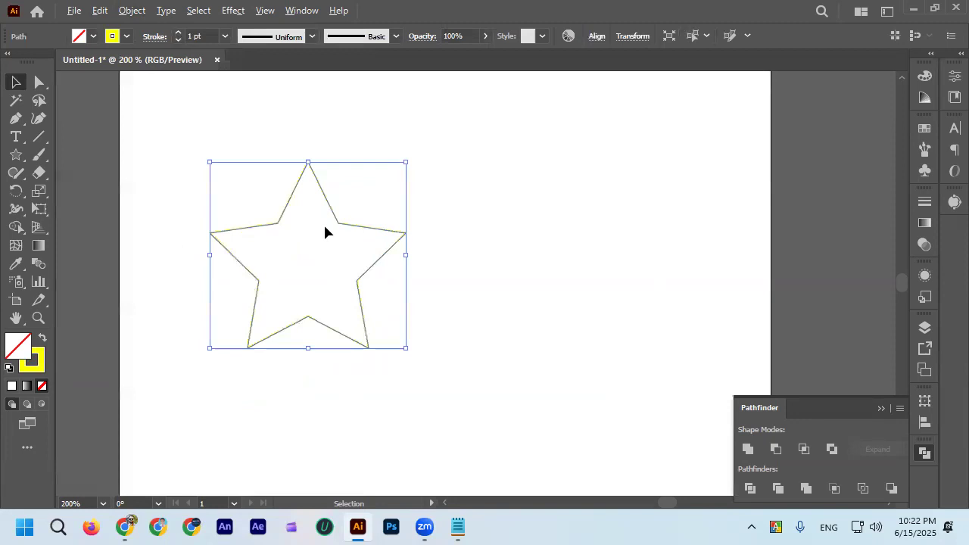
left_click(39, 81)
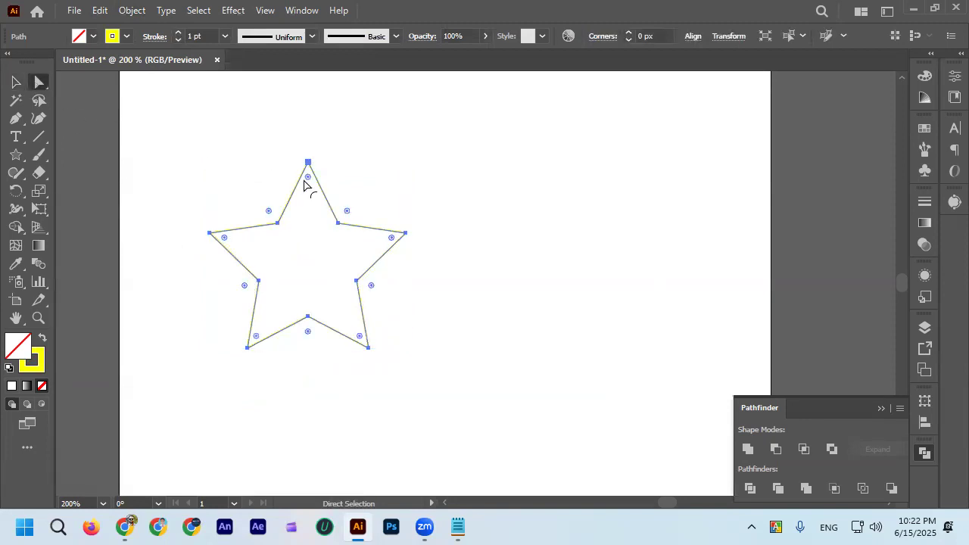
left_click_drag(307, 182, 312, 197)
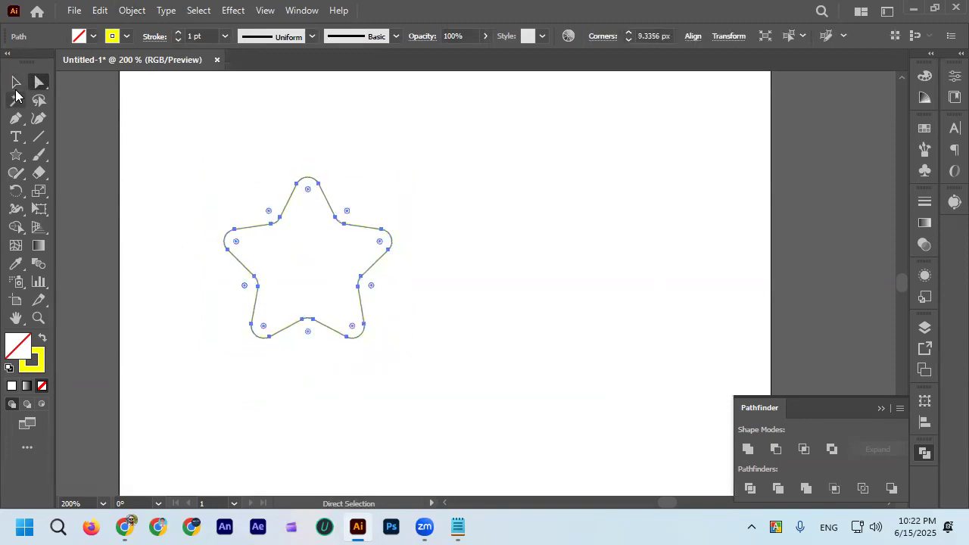
left_click(16, 82)
left_click(137, 129)
Draw a small yellow-outlined circle just off the star's lower-right arm and scale it down to a little over half its size.
left_click_drag(16, 154, 94, 193)
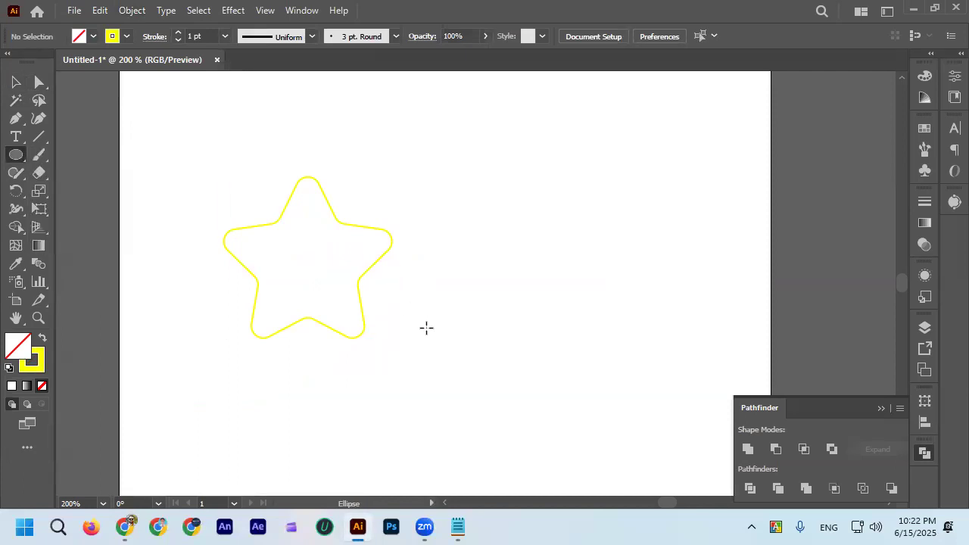
left_click_drag(418, 326, 447, 356)
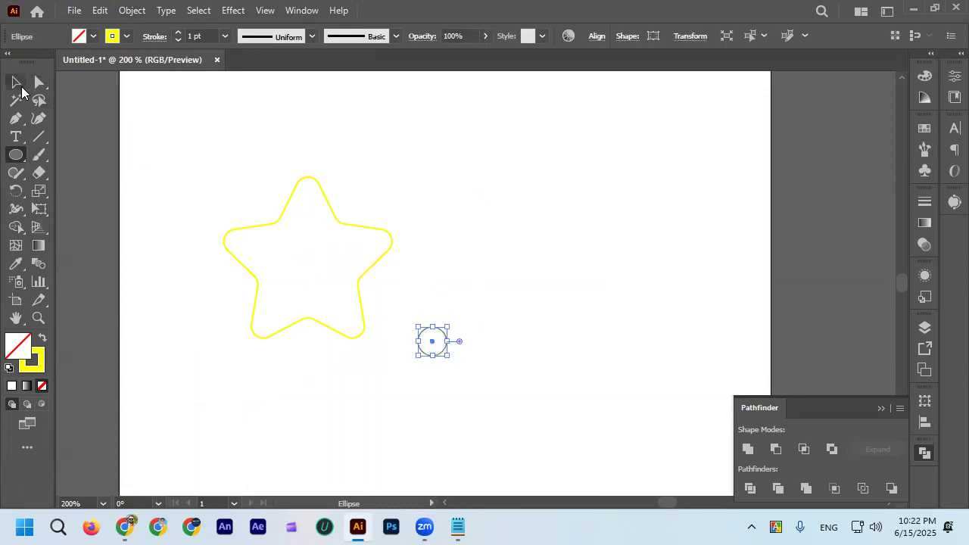
left_click(22, 89)
left_click(343, 350)
scroll(433, 366, "up", 2)
left_click(438, 344)
left_click_drag(458, 346, 444, 331)
left_click(442, 391)
scroll(406, 364, "down", 2)
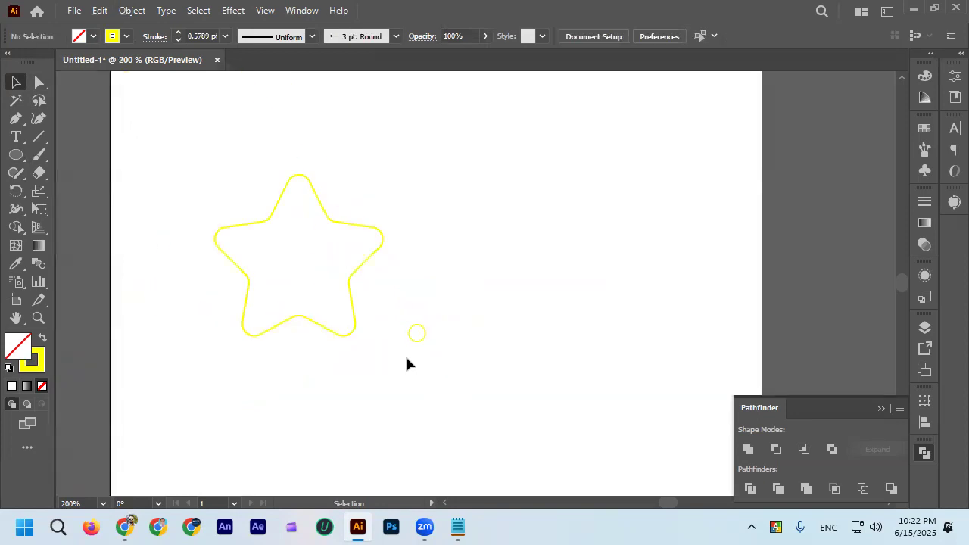
Change the rounded star's stroke to purple and the small circle's stroke to dark blue.
left_click(356, 313)
left_click(126, 37)
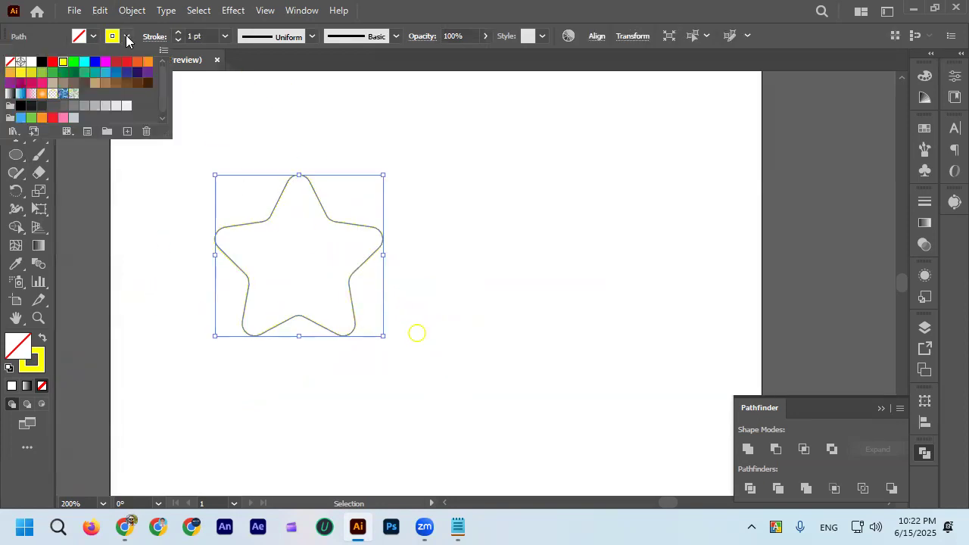
left_click(146, 80)
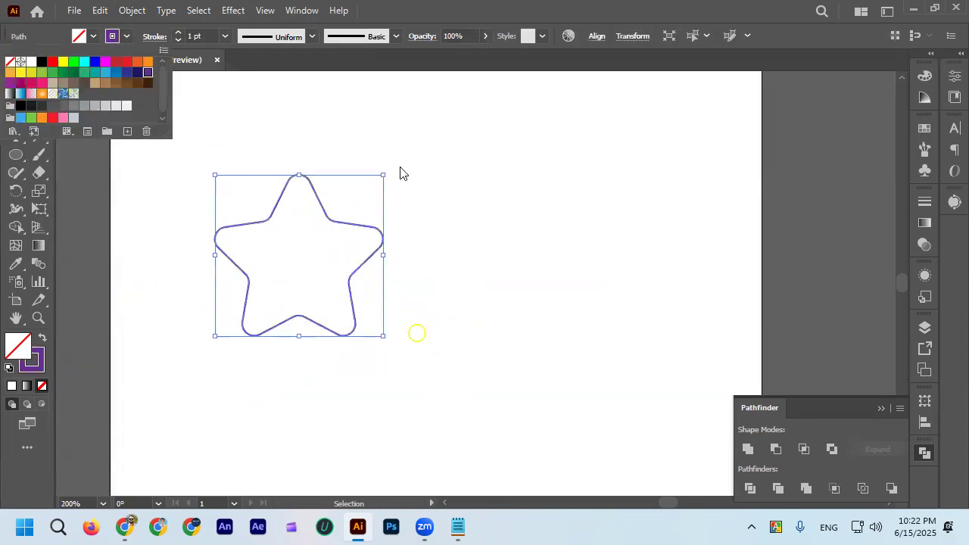
left_click(420, 267)
left_click(417, 335)
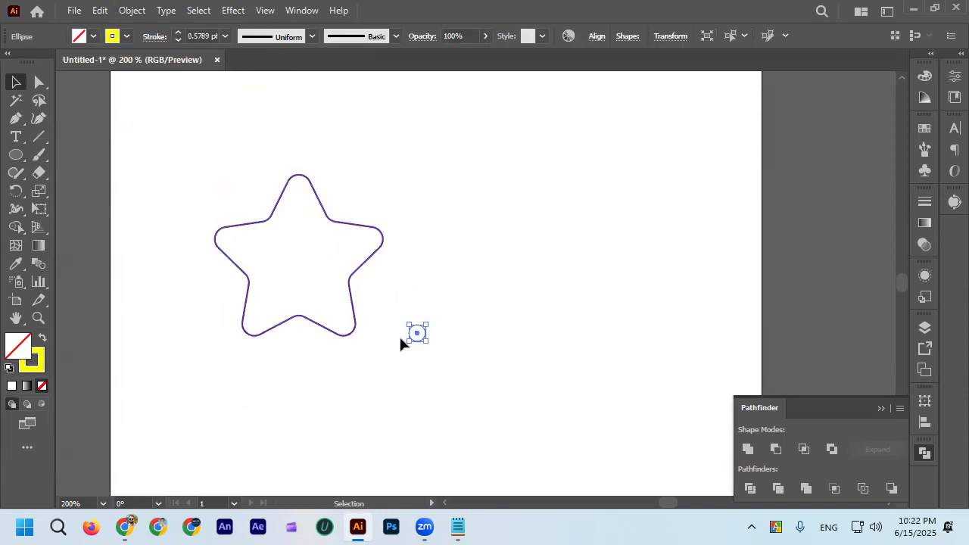
left_click(127, 36)
left_click(140, 77)
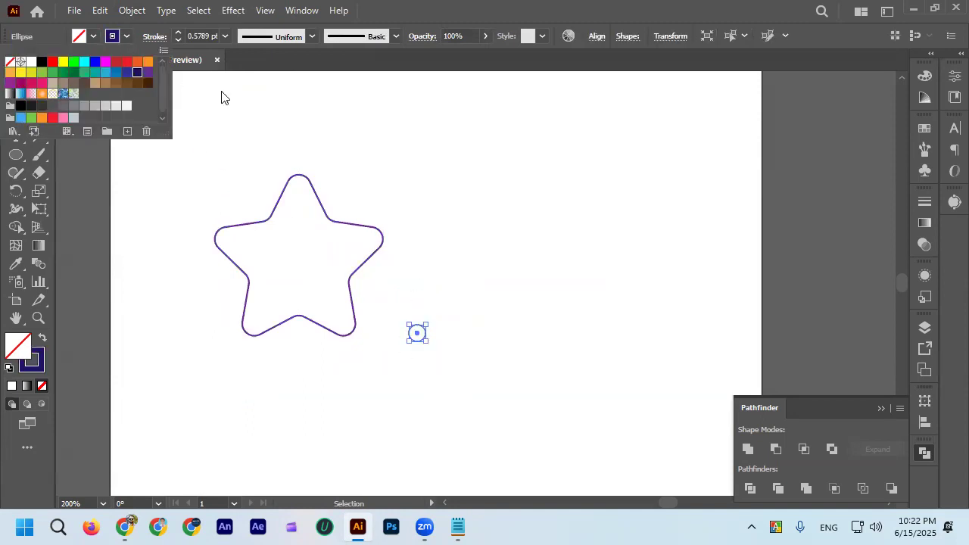
left_click(395, 170)
Scale the small dark blue circle beside the star's lower-right arm down to about half its size.
scroll(270, 191, "down", 1)
left_click_drag(198, 149, 428, 359)
left_click(451, 250)
left_click(424, 353)
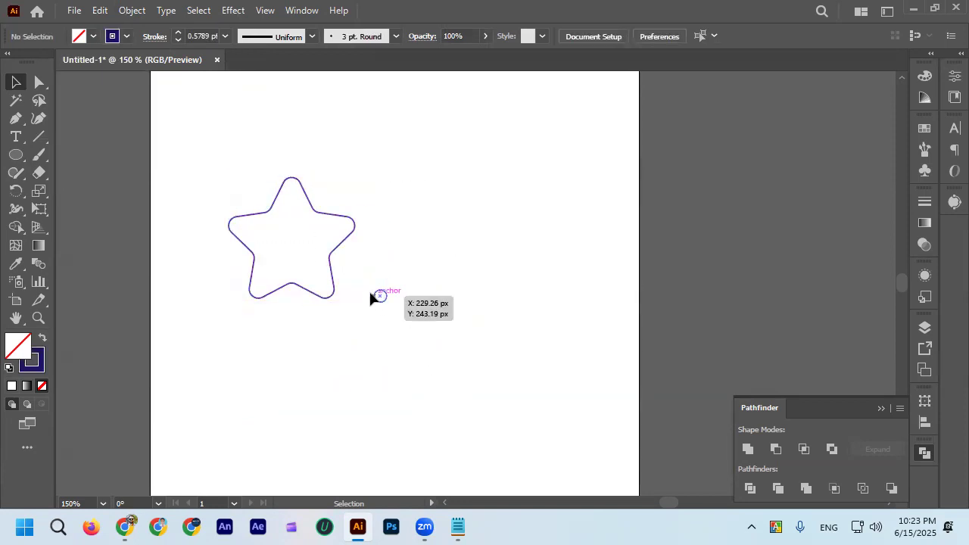
scroll(369, 290, "up", 2)
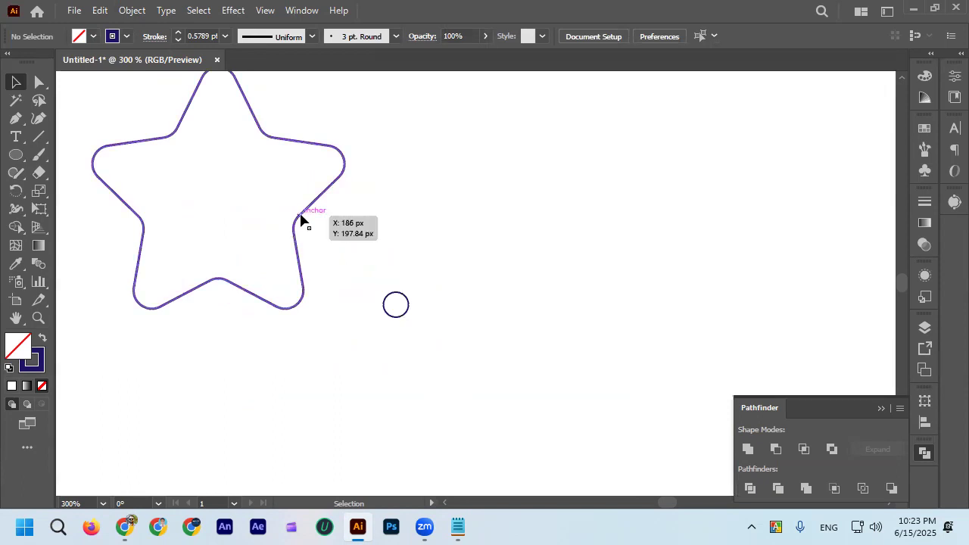
left_click(407, 304)
scroll(410, 317, "up", 2)
mouse_move(409, 312)
left_mouse_down()
mouse_move(383, 281)
mouse_move(415, 318)
left_mouse_up()
left_click(396, 285)
scroll(396, 282, "down", 2)
left_click(414, 340)
left_click_drag(355, 254, 413, 317)
Set the purple star's stroke weight to 0.25 pt.
scroll(340, 303, "up", 2)
left_click_drag(262, 214, 317, 276)
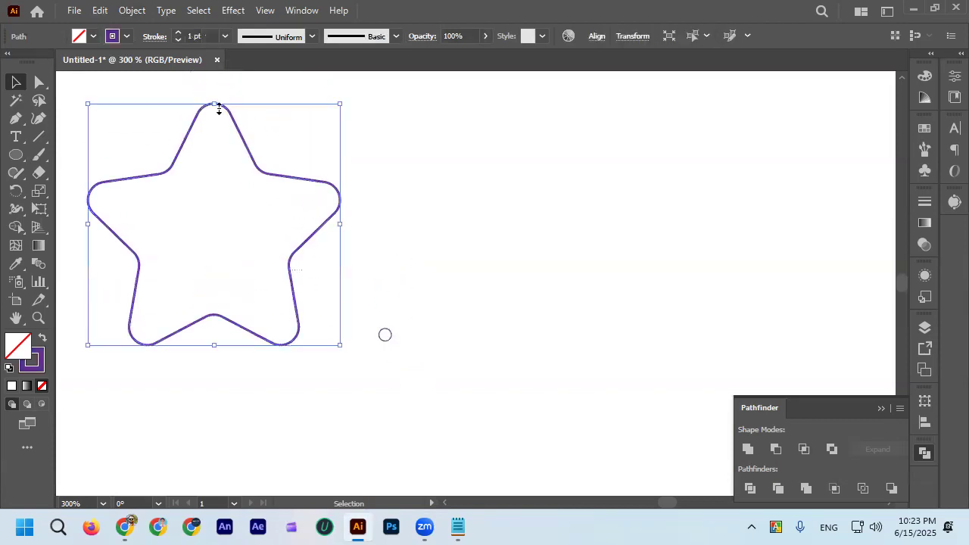
left_click(178, 41)
left_click(178, 41)
left_click(388, 231)
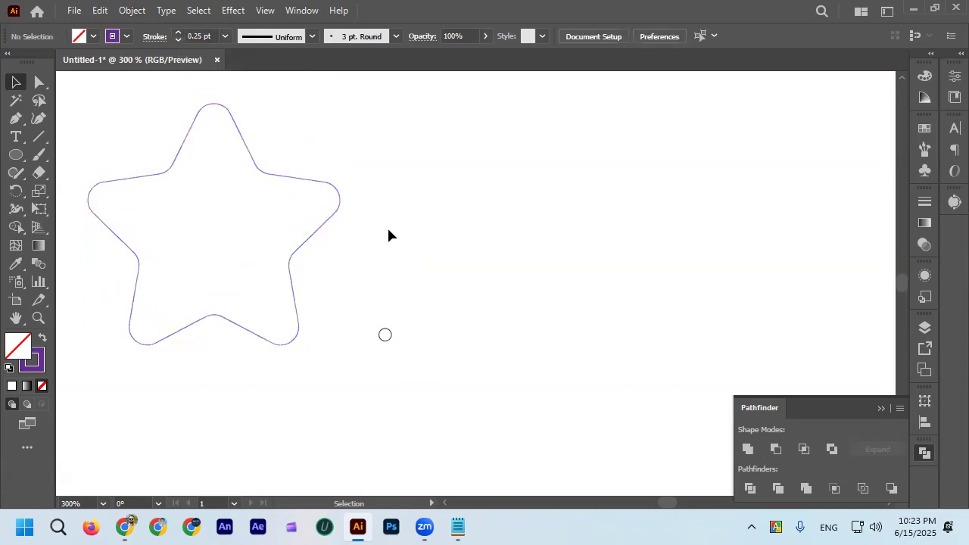
Set the small circle's stroke weight to 0.25 pt.
left_click_drag(376, 309, 390, 336)
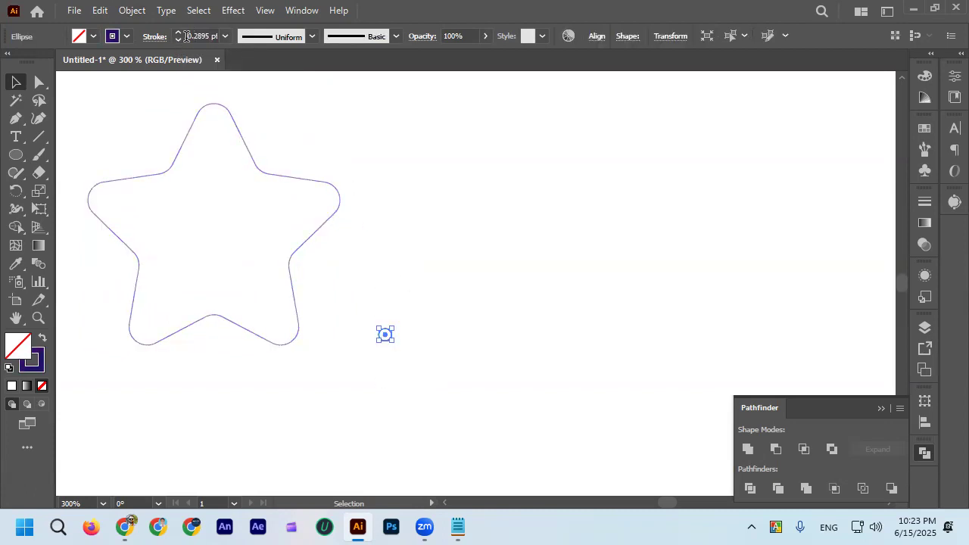
key("Delete")
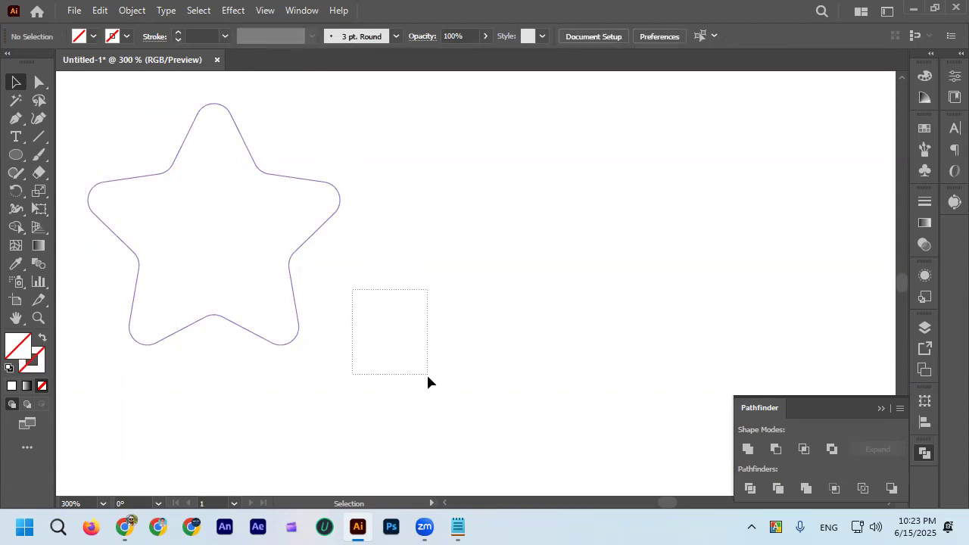
left_click_drag(428, 376, 429, 378)
left_click(178, 32)
left_click(371, 117)
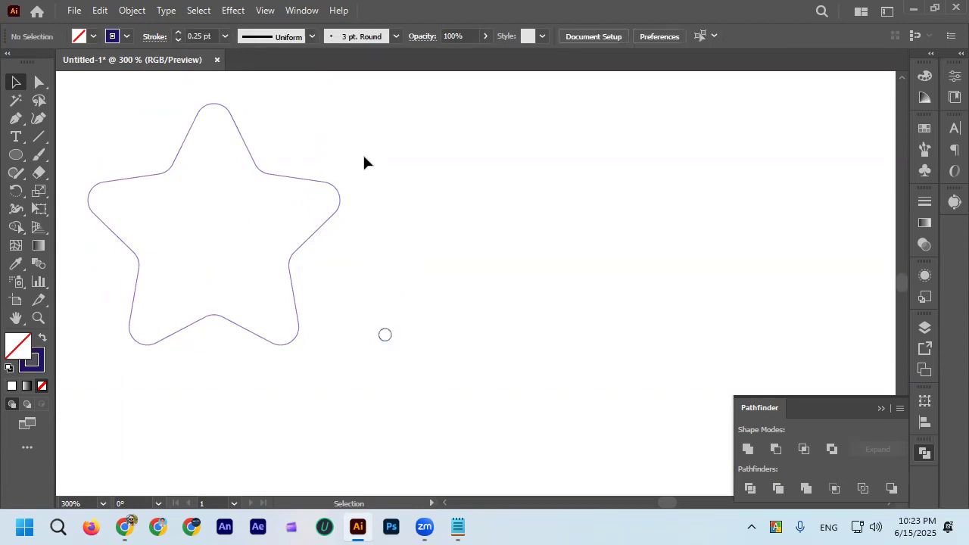
scroll(363, 154, "down", 2)
scroll(371, 220, "up", 1)
scroll(319, 219, "up", 3)
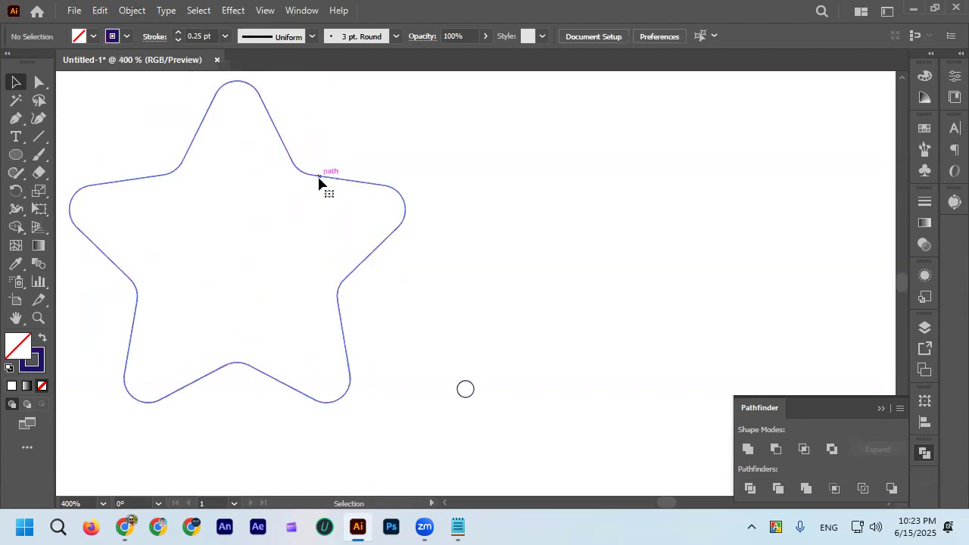
left_click(322, 168)
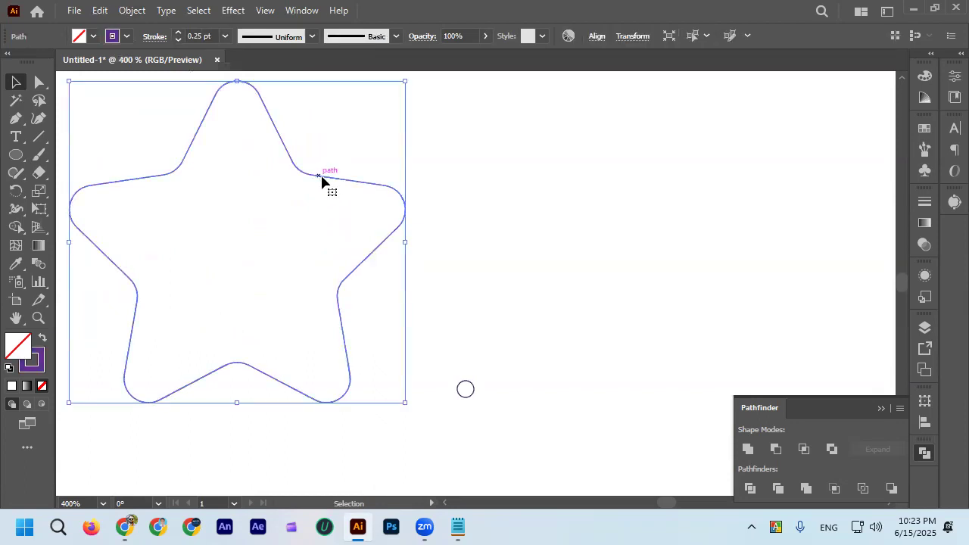
left_click(129, 36)
left_click(290, 117)
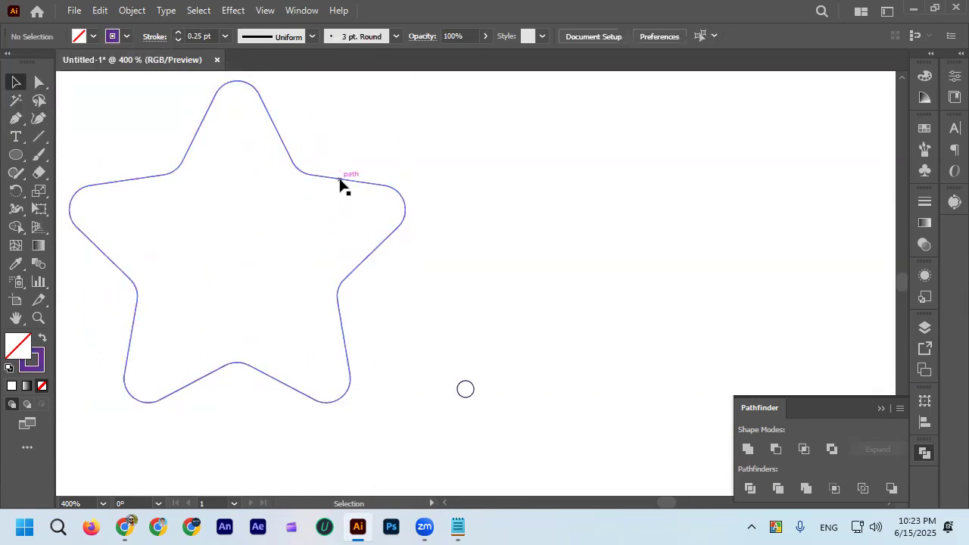
Select the star and the small circle together and make a blend between them.
scroll(341, 186, "down", 2)
left_click_drag(202, 125, 433, 330)
left_click(422, 352)
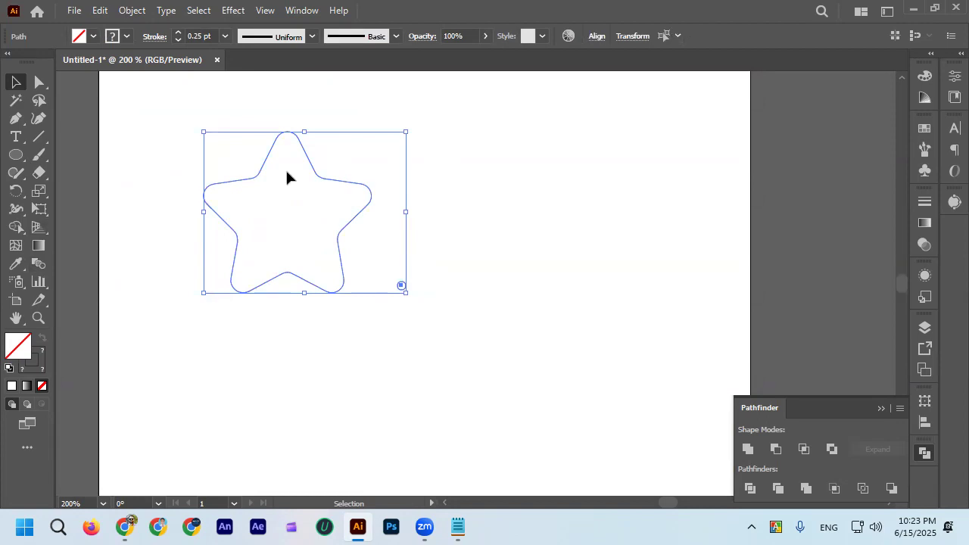
left_click(134, 10)
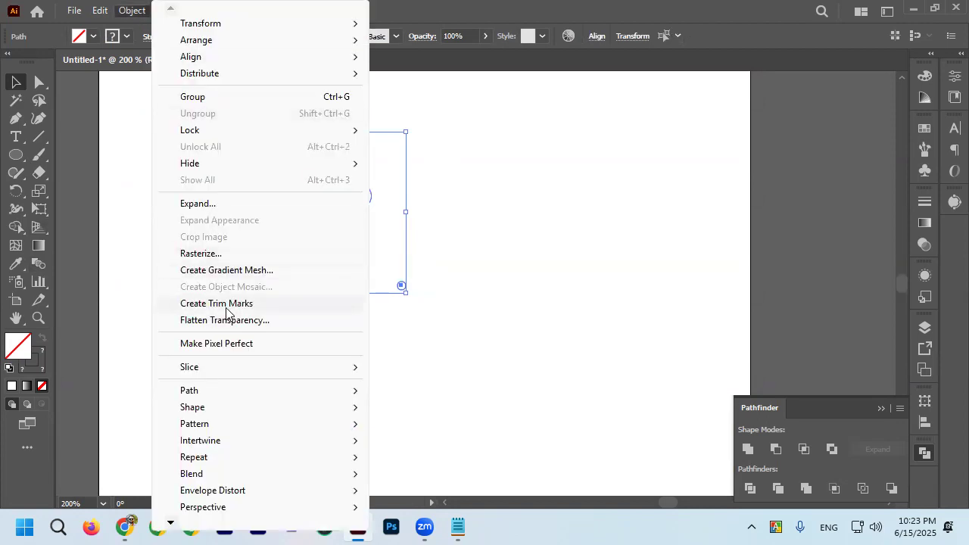
mouse_move(234, 477)
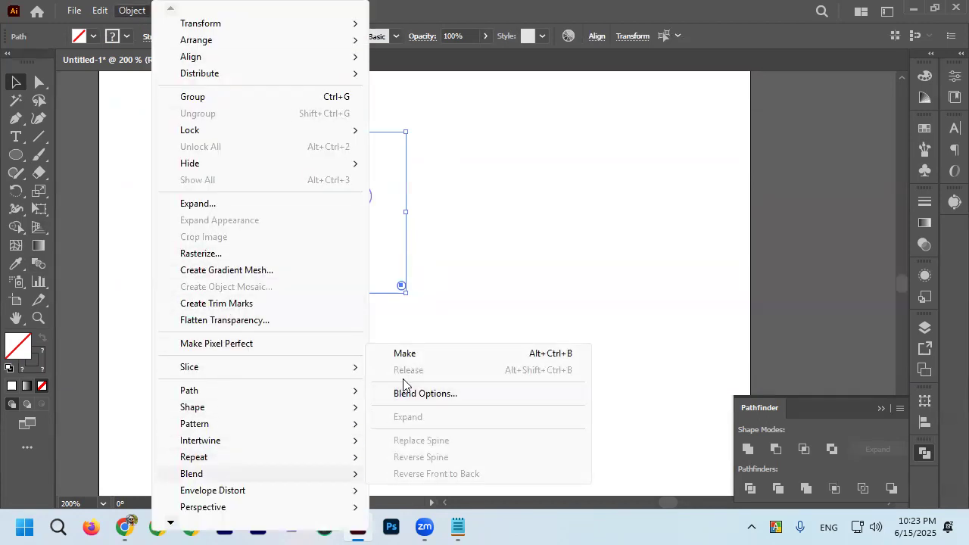
left_click(407, 356)
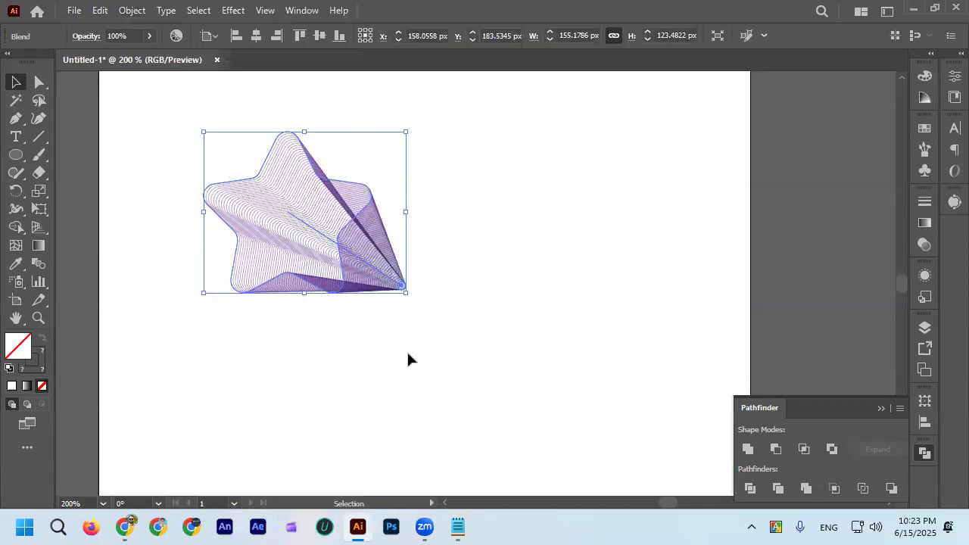
Examine the line spacing of the star-to-circle blend up close and from a distance.
scroll(368, 299, "up", 3)
scroll(382, 222, "down", 3)
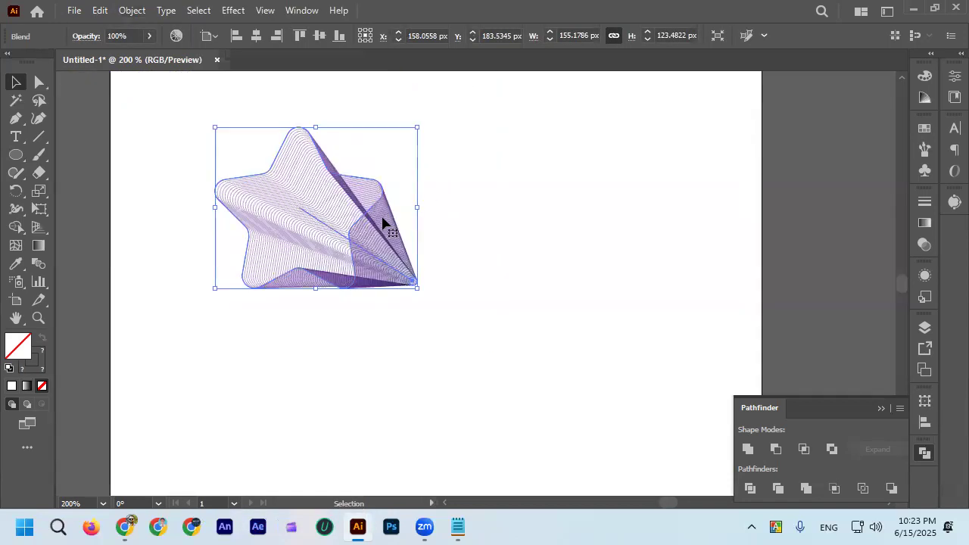
left_click(448, 268)
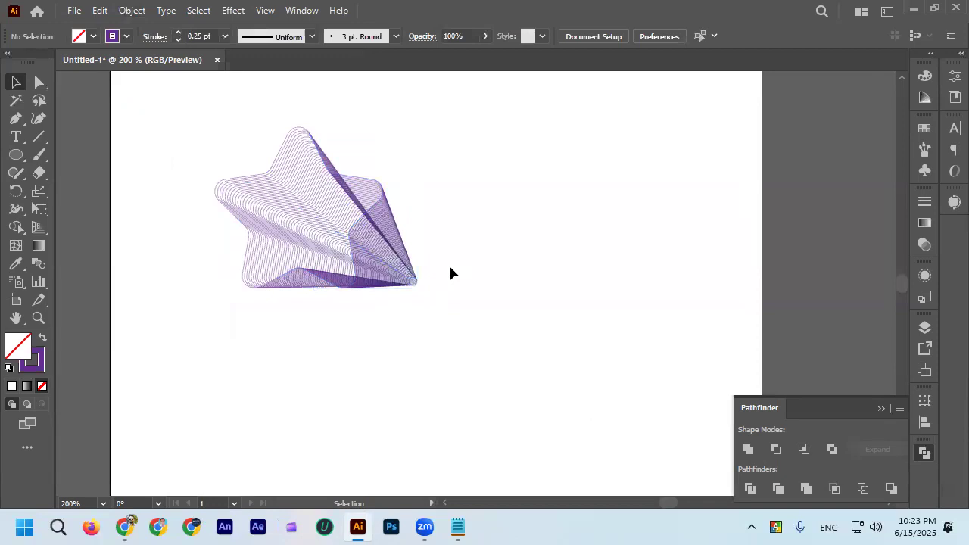
scroll(390, 281, "up", 2)
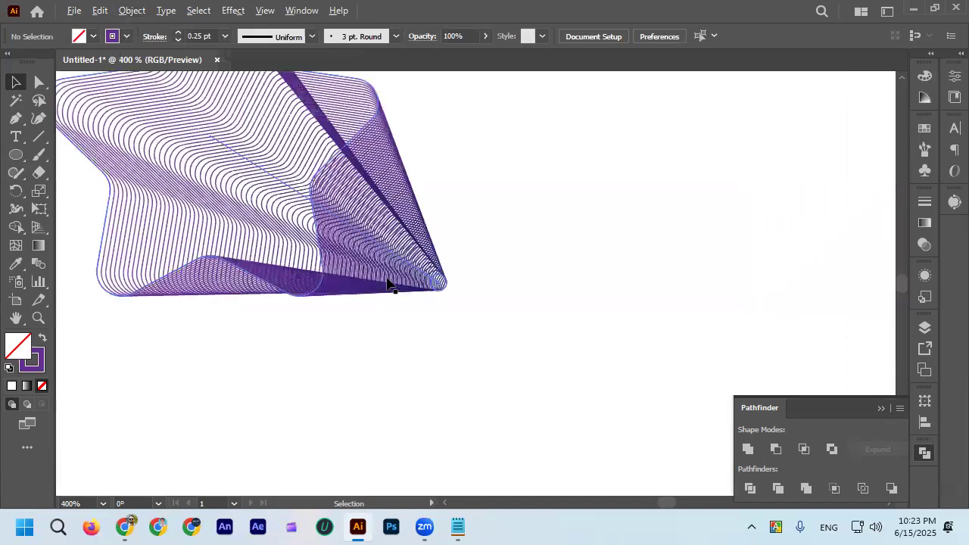
left_click(361, 243)
scroll(361, 243, "down", 3)
scroll(405, 234, "up", 2)
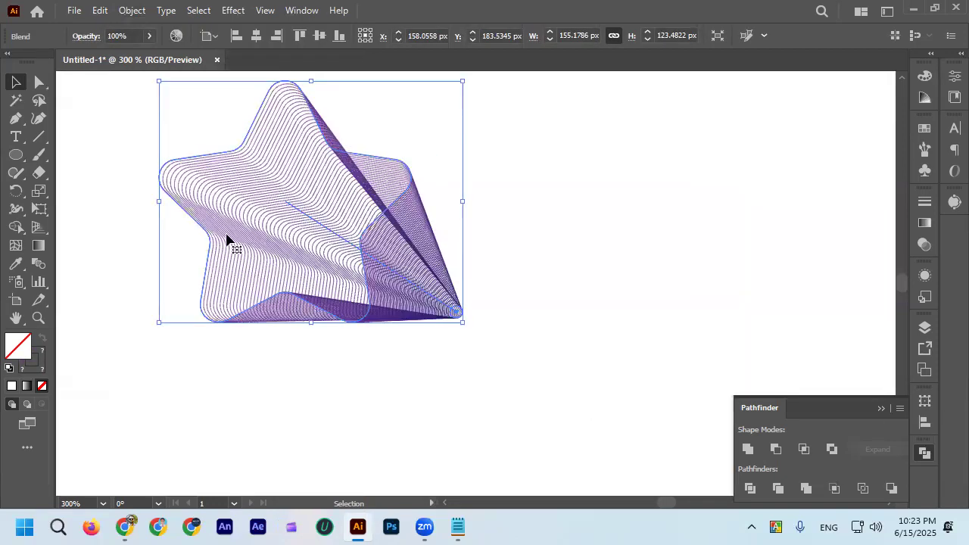
left_click(274, 362)
Set the star-to-circle blend's spacing to Specified Steps with about 200 steps.
left_click(335, 271)
double_click(38, 258)
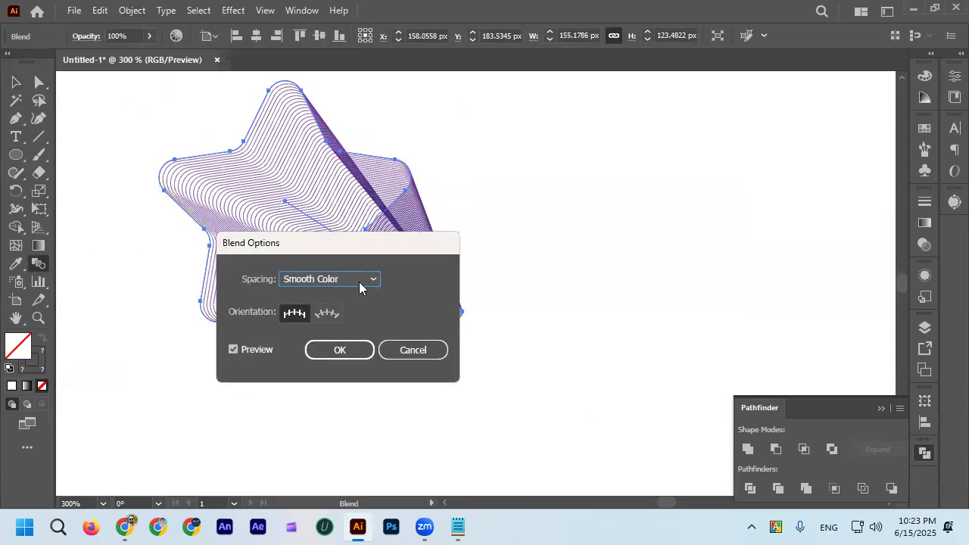
left_click(378, 284)
left_click(357, 307)
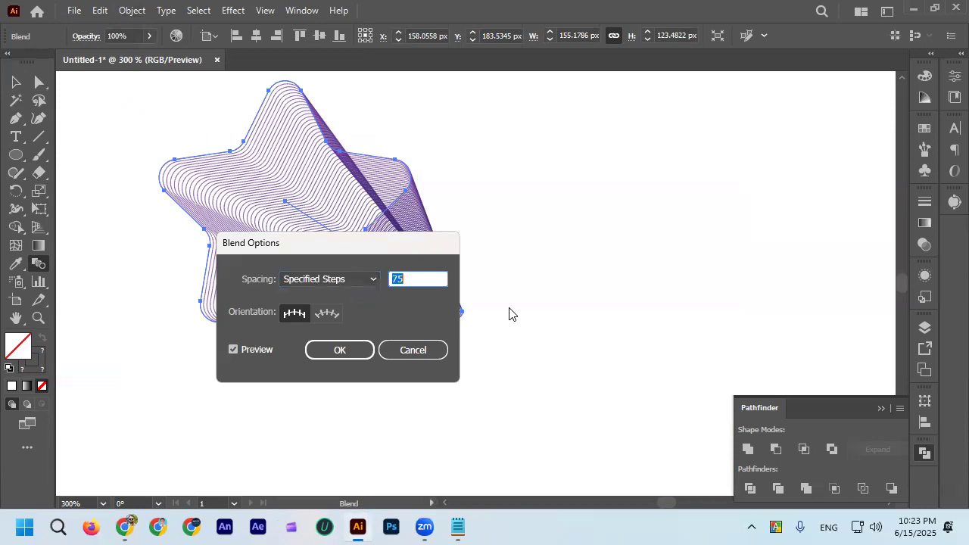
scroll(414, 279, "up", 20)
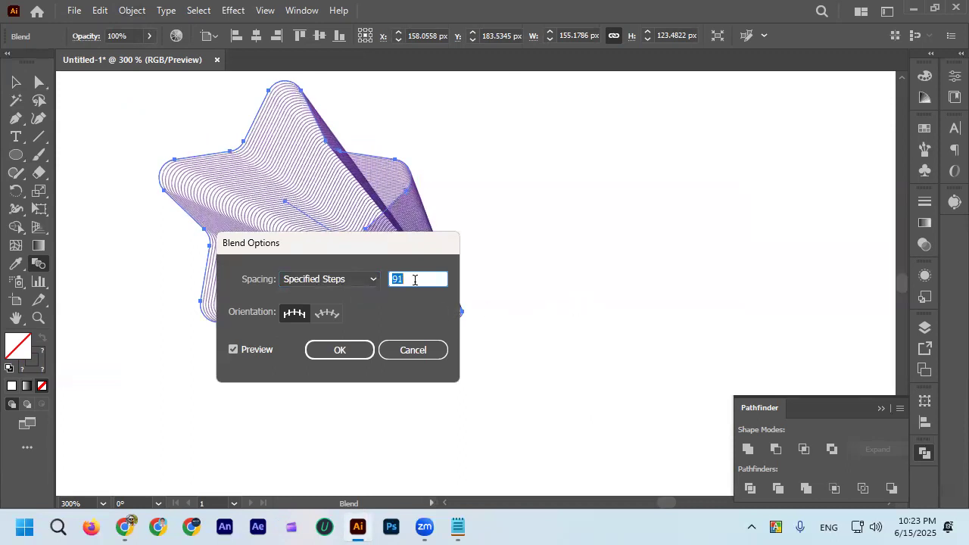
scroll(415, 279, "up", 20)
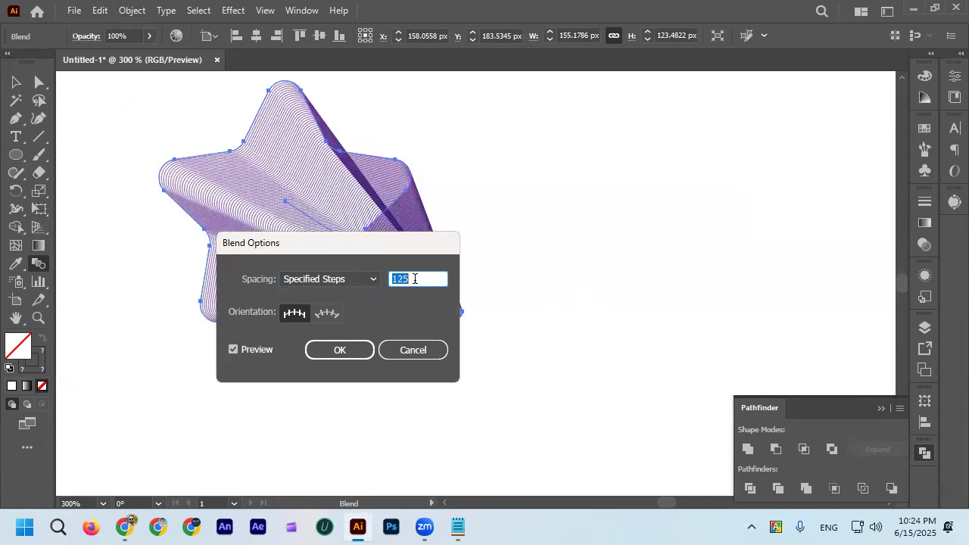
scroll(414, 278, "up", 20)
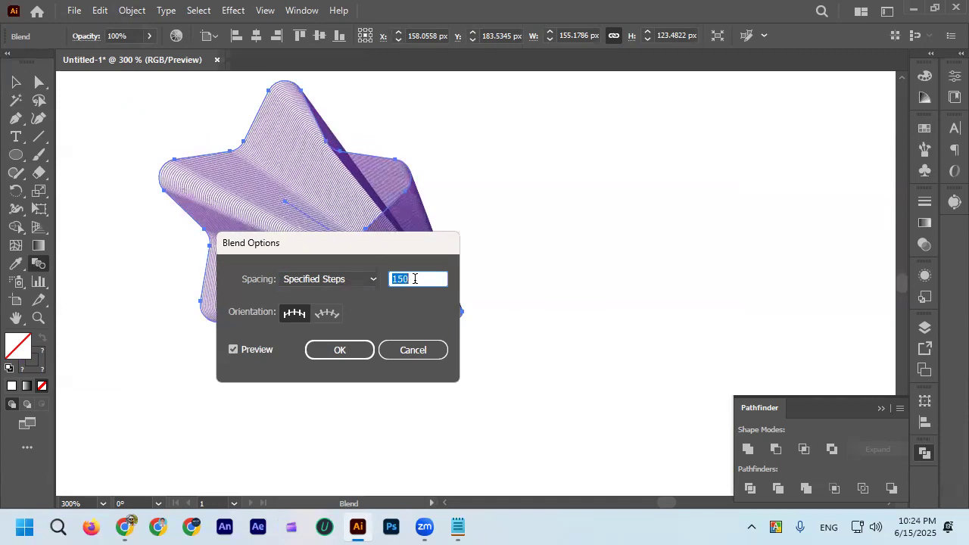
type("200")
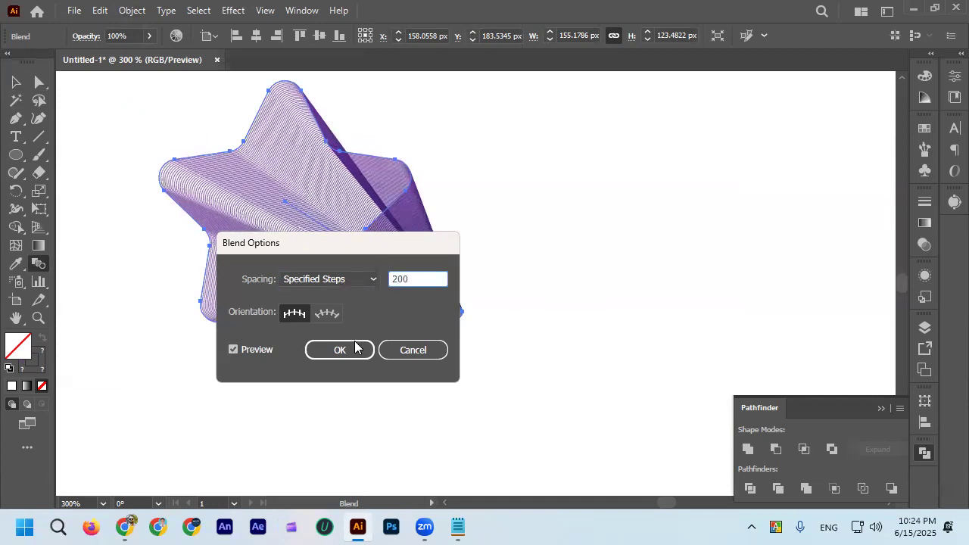
left_click(355, 347)
left_click(15, 81)
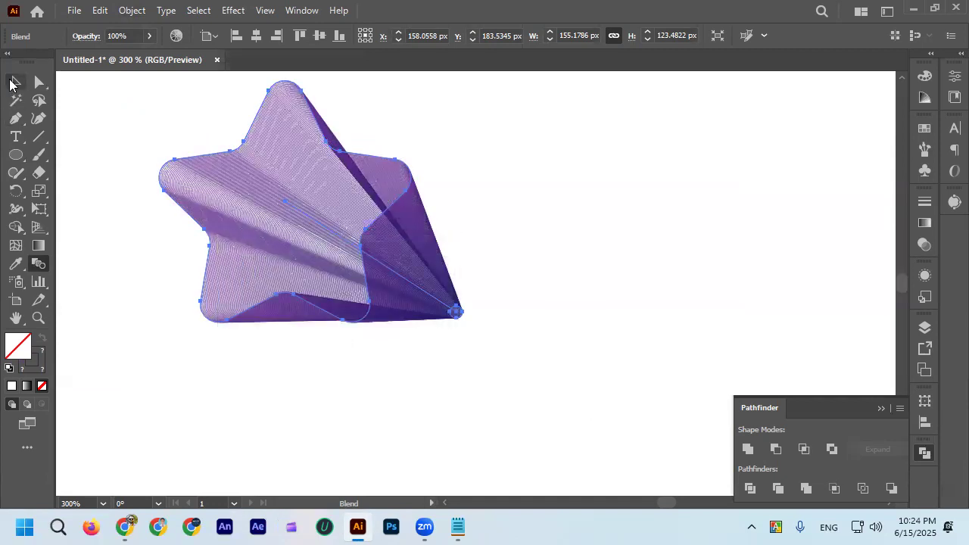
left_click(104, 293)
Examine the density and shading of the star blend at different magnifications.
scroll(595, 301, "down", 3)
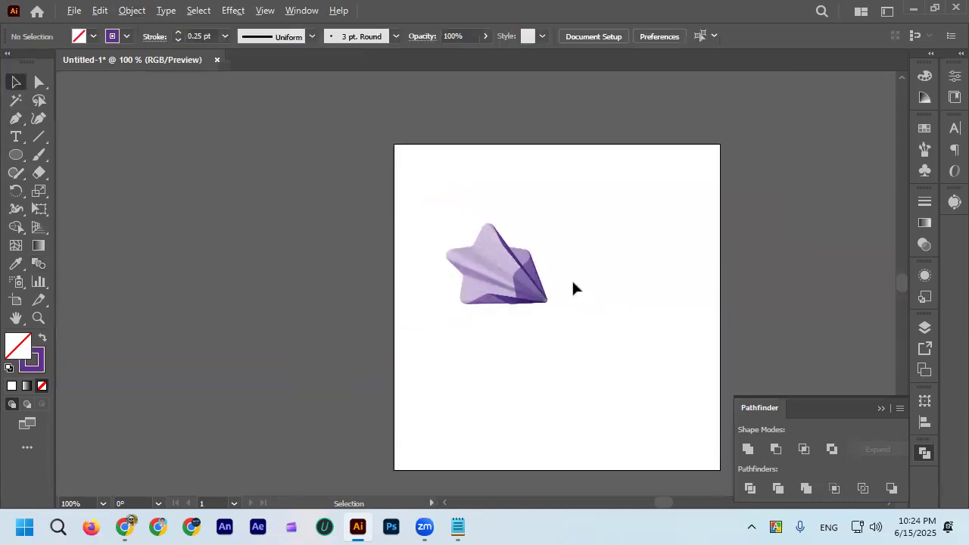
scroll(545, 284, "up", 4)
left_click(413, 306)
scroll(541, 253, "down", 2)
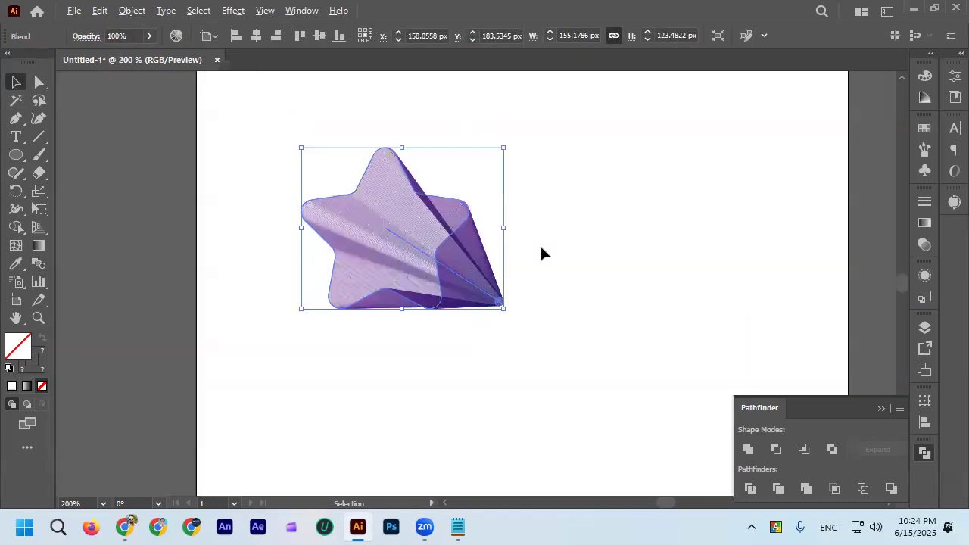
left_click(542, 257)
scroll(542, 261, "up", 2)
left_click(424, 271)
left_click(500, 261)
Bend the star blend's straight spine upward into an arch with the Anchor Point tool.
left_click(388, 288)
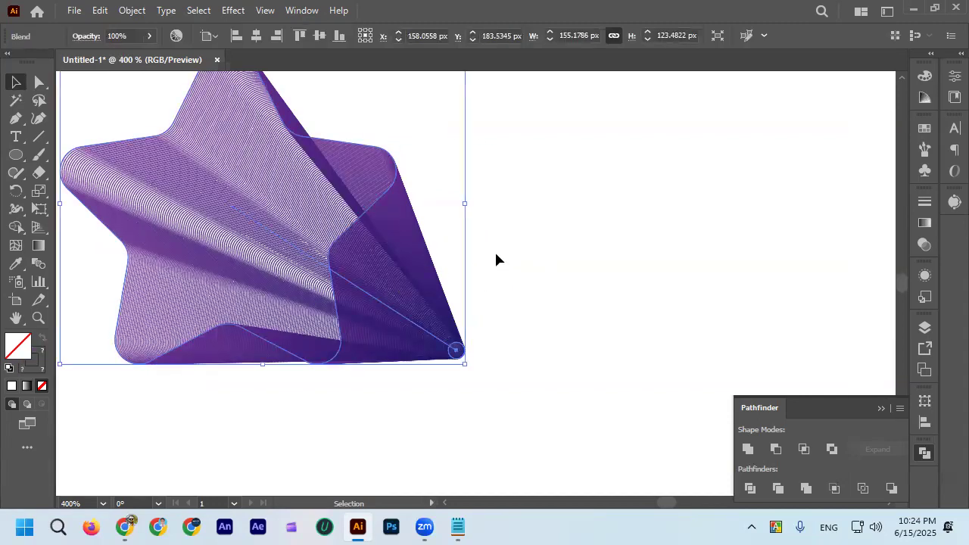
left_click(16, 119)
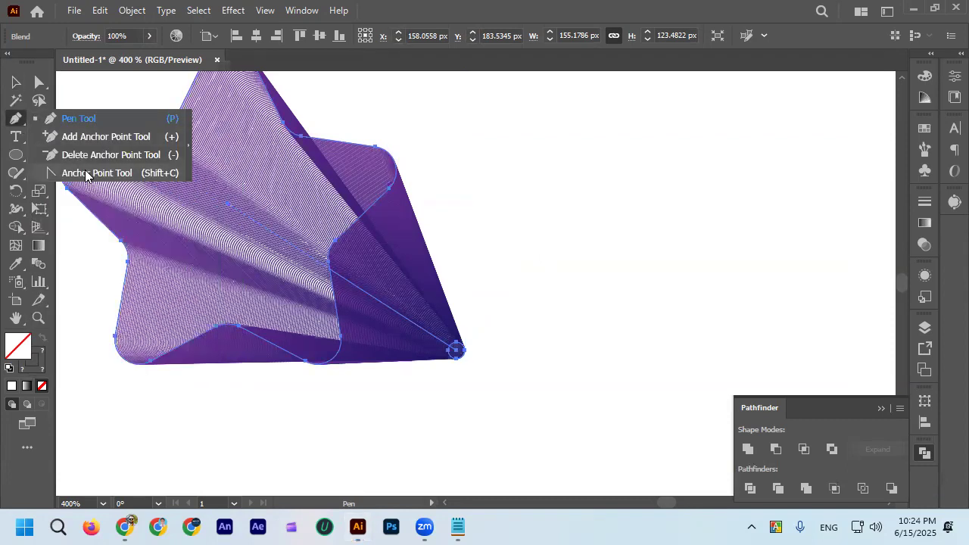
left_click(111, 174)
left_click_drag(379, 307, 299, 155)
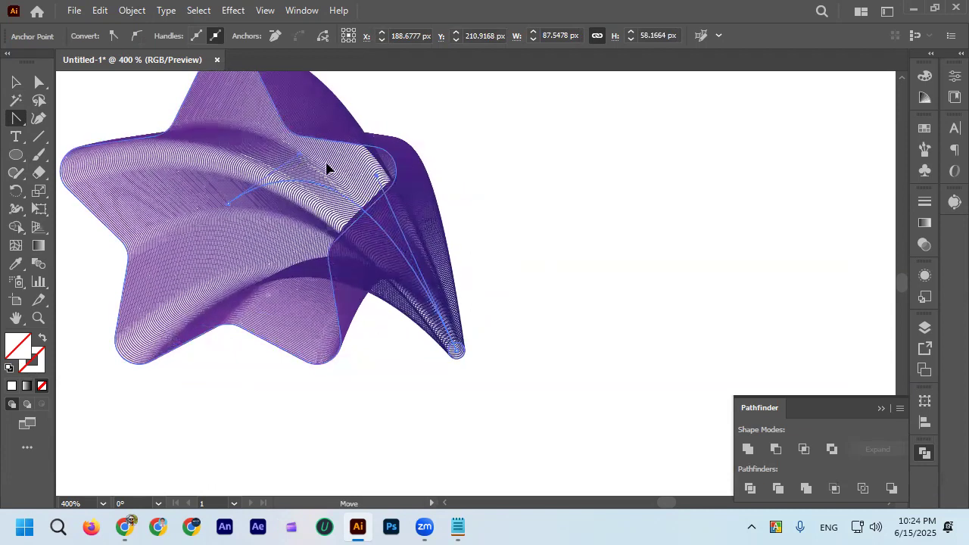
key("v")
left_click(528, 151)
key("ctrl+1")
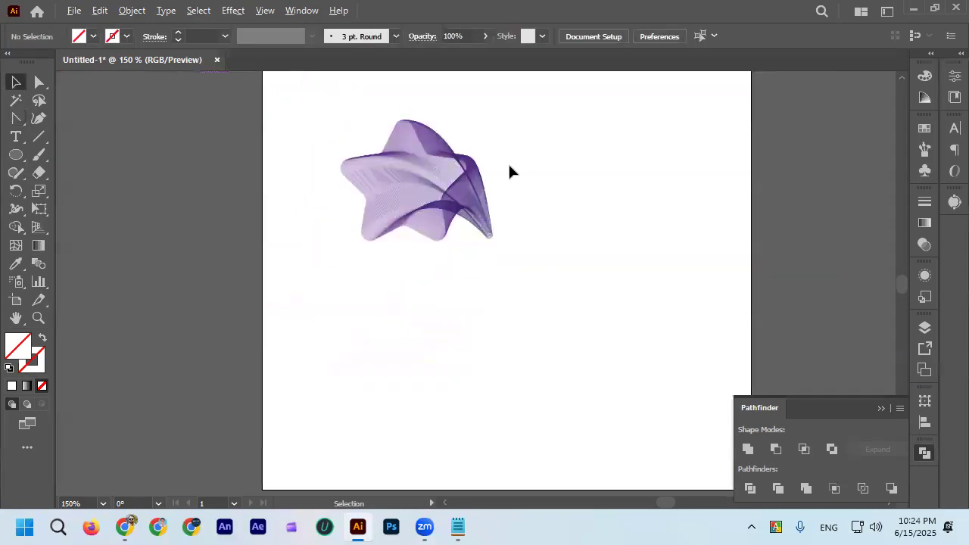
Try to reshape the star blend's curved spine at its small-circle end with the Direct Selection tool.
scroll(518, 273, "up", 2)
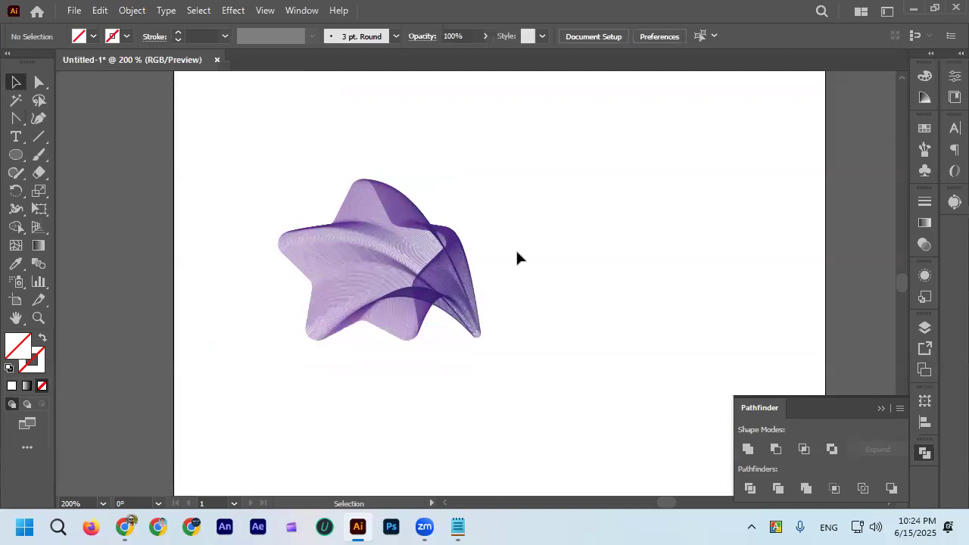
scroll(517, 259, "right", 2)
scroll(433, 268, "up", 2)
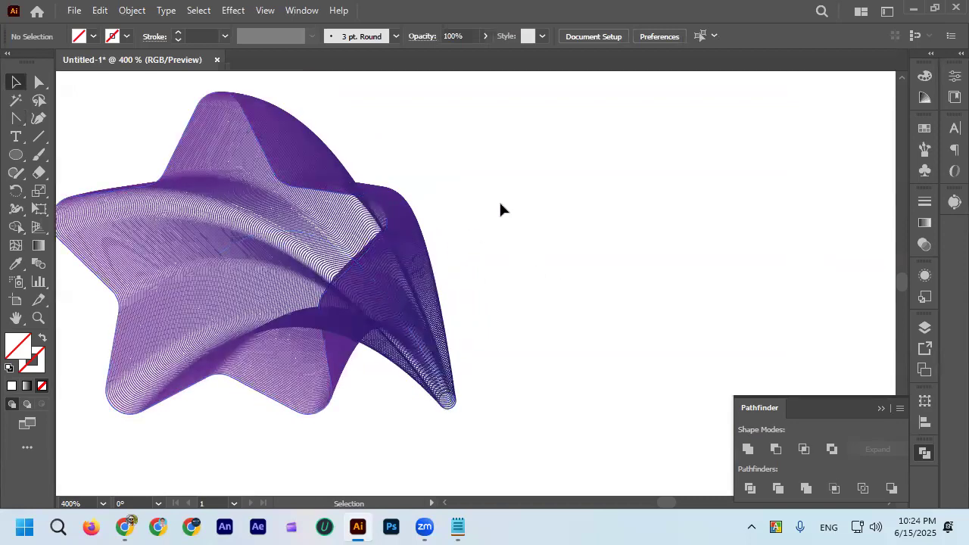
scroll(484, 203, "down", 2)
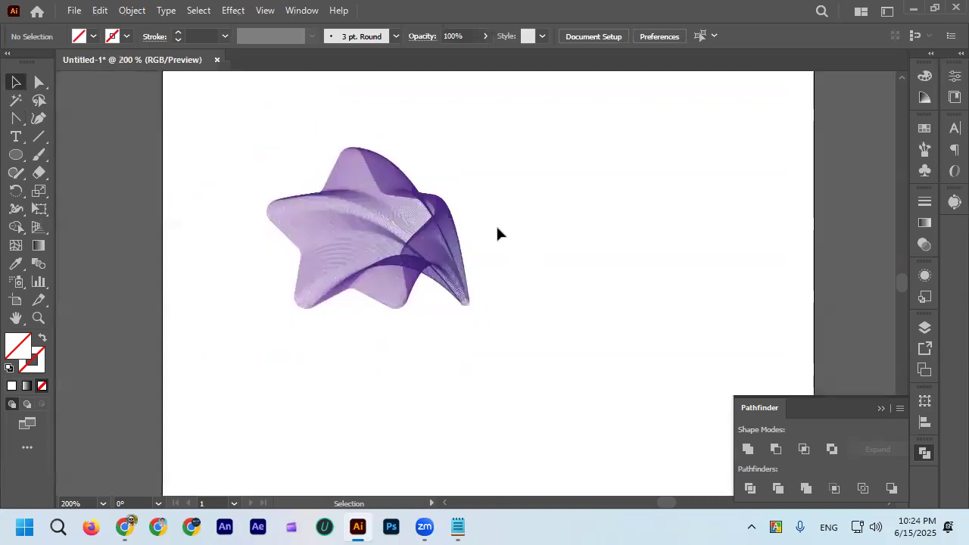
scroll(498, 234, "up", 1)
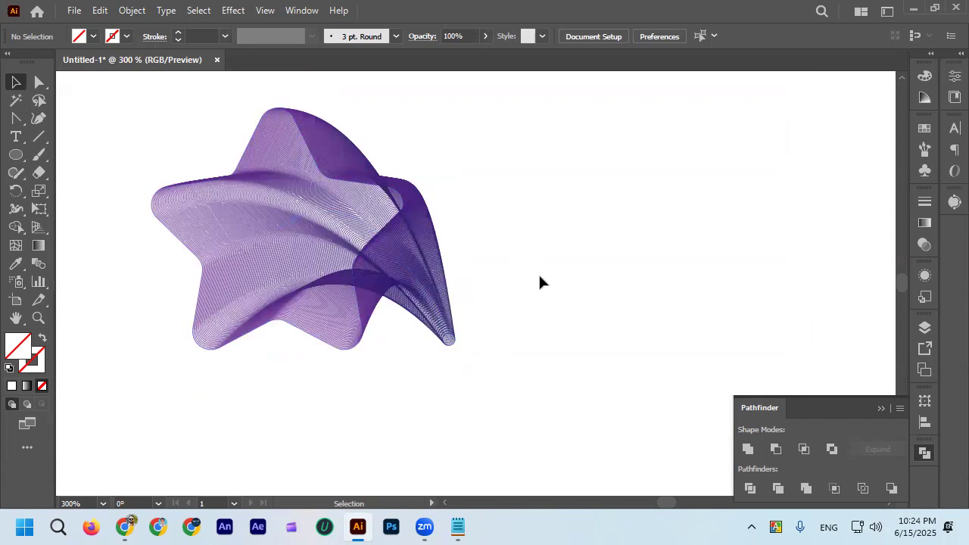
left_click(416, 253)
left_click_drag(449, 344, 387, 302)
left_click(42, 82)
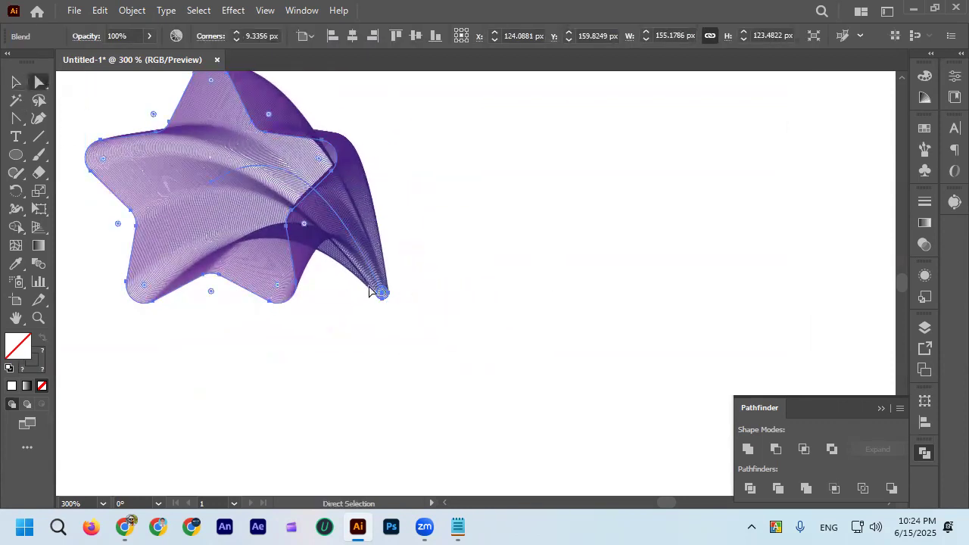
left_click(382, 293)
left_click_drag(360, 277, 347, 261)
left_click(373, 352)
scroll(403, 326, "up", 1)
key("ctrl+z")
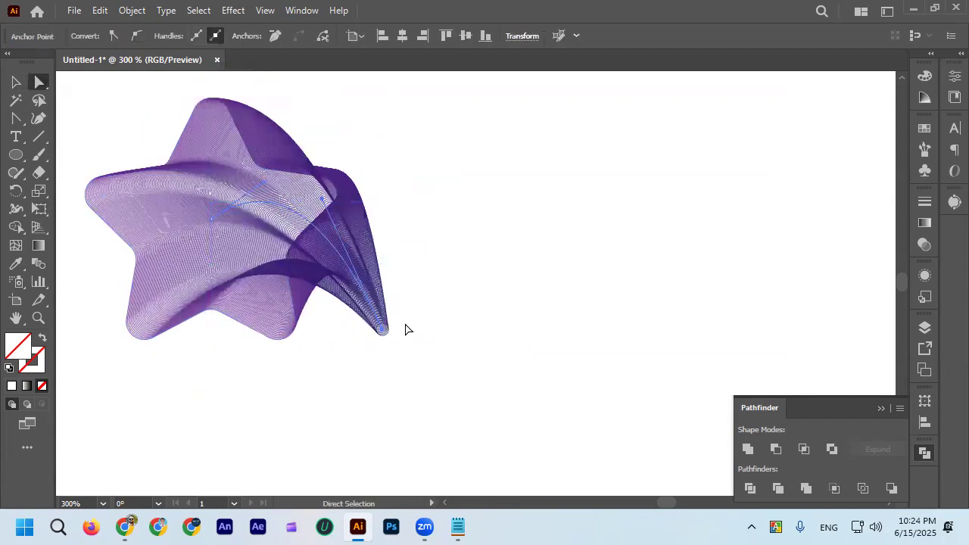
Delete the finished purple star-to-circle blend from the artboard.
left_click(15, 85)
left_click(437, 178)
scroll(418, 178, "up", 1)
scroll(428, 258, "down", 2)
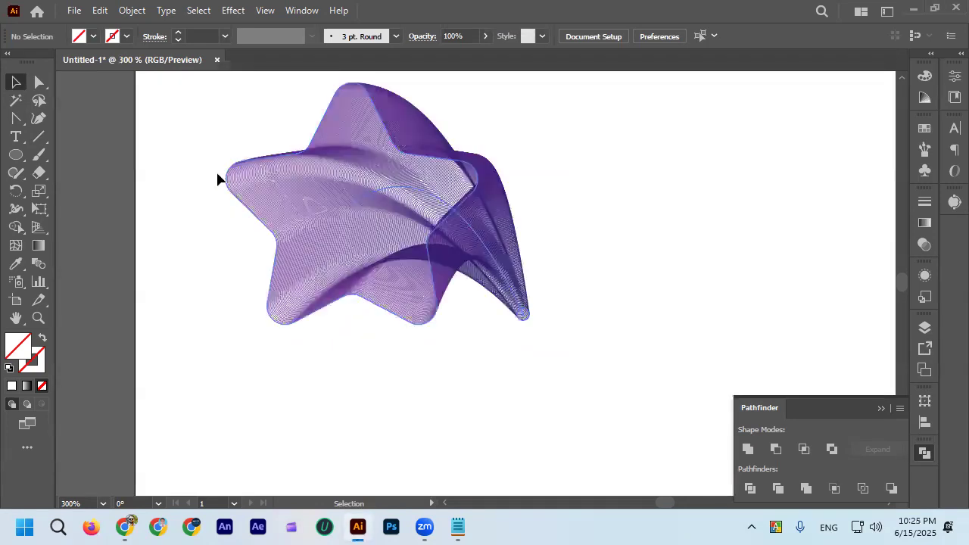
scroll(216, 170, "down", 1)
left_click_drag(210, 144, 502, 347)
key("Delete")
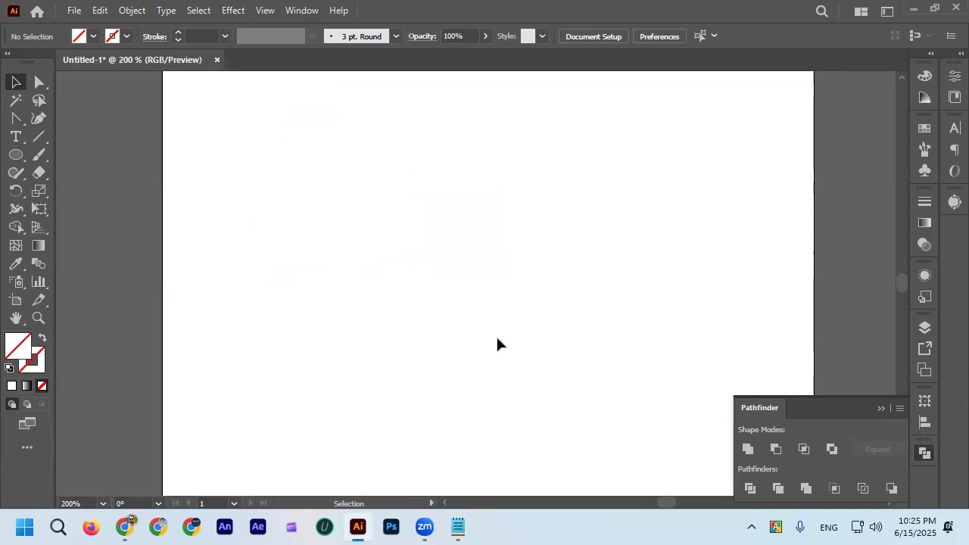
Draw a large five-pointed star with the Star tool in the upper-left part of the empty artboard.
scroll(156, 166, "down", 2)
scroll(272, 230, "up", 2)
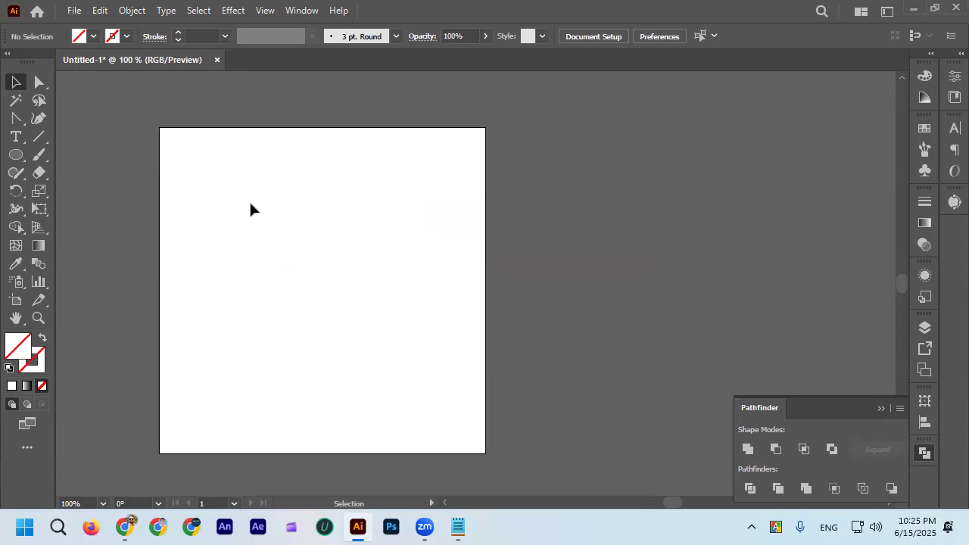
left_click(17, 155)
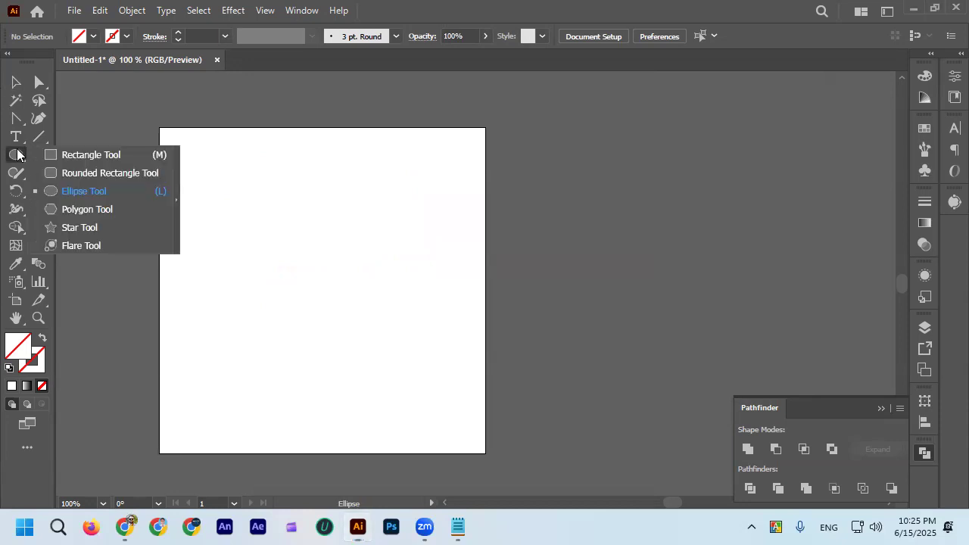
left_click(99, 227)
scroll(172, 240, "up", 1)
left_click_drag(218, 160, 390, 320)
left_click(15, 82)
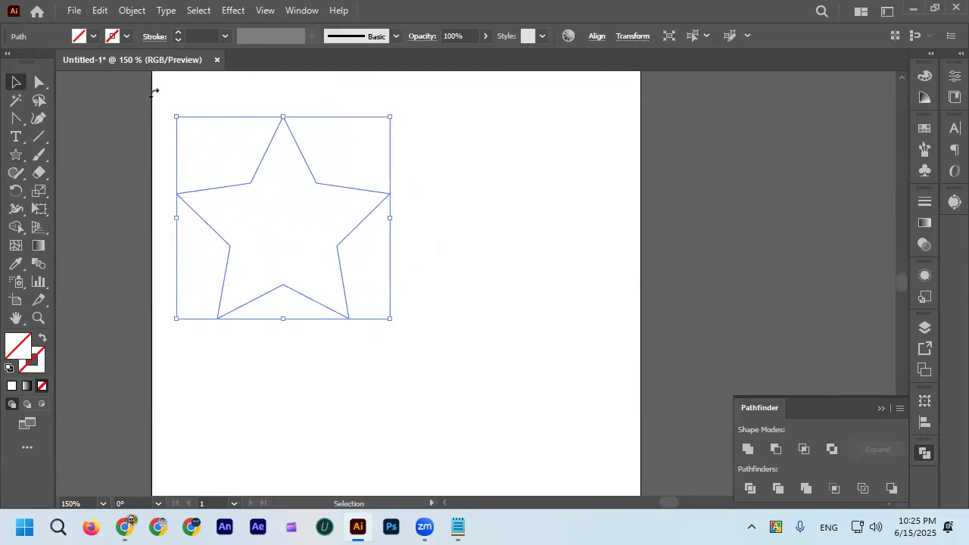
Give the new star a 3 pt outline and colour its stroke pink.
left_click(177, 33)
left_click(177, 33)
left_click(177, 33)
left_click(176, 33)
left_click_drag(195, 122, 255, 195)
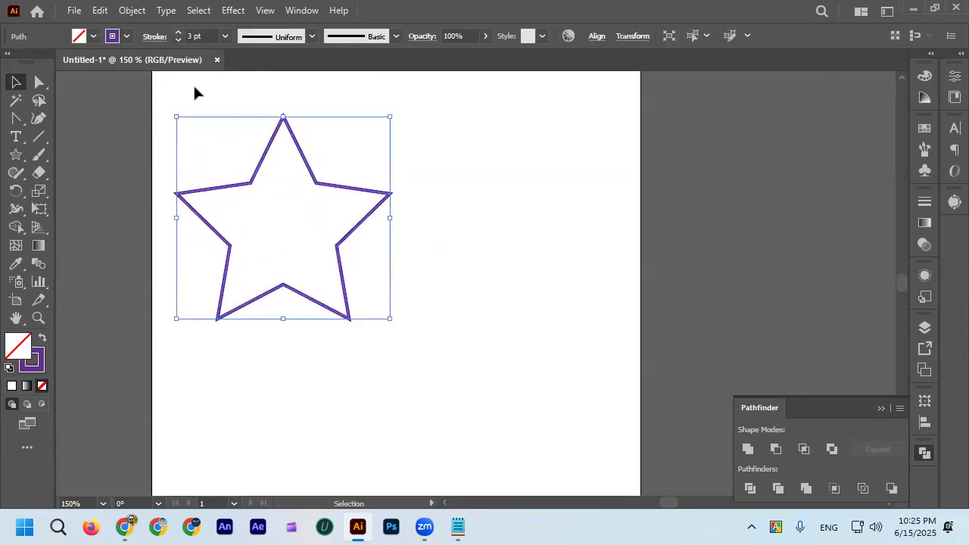
left_click(127, 37)
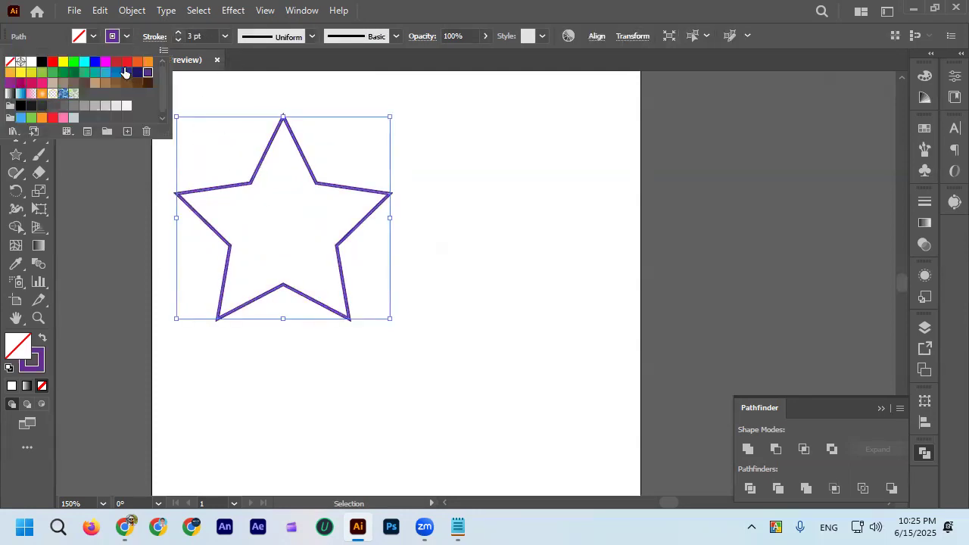
left_click(38, 83)
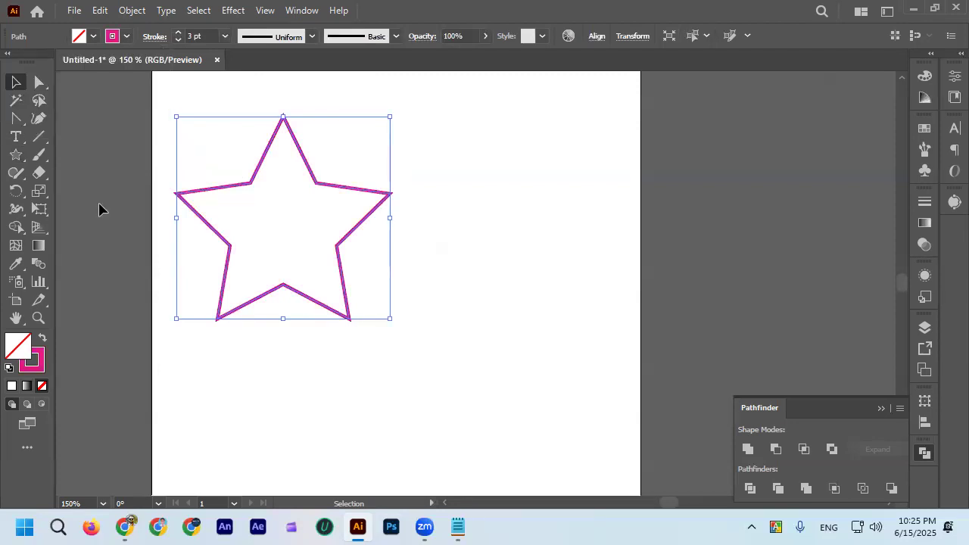
left_click(99, 203)
Round all the pink star's corners to about 10 px and thin its stroke to 1 pt.
scroll(194, 233, "up", 1)
left_click_drag(229, 159, 276, 222)
left_click_drag(243, 130, 300, 192)
left_click(40, 82)
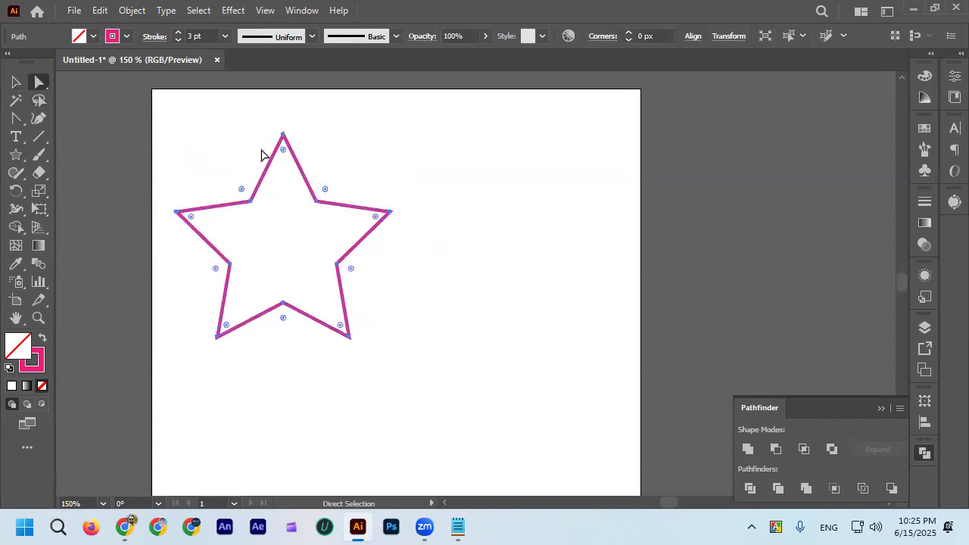
left_click_drag(283, 156, 292, 164)
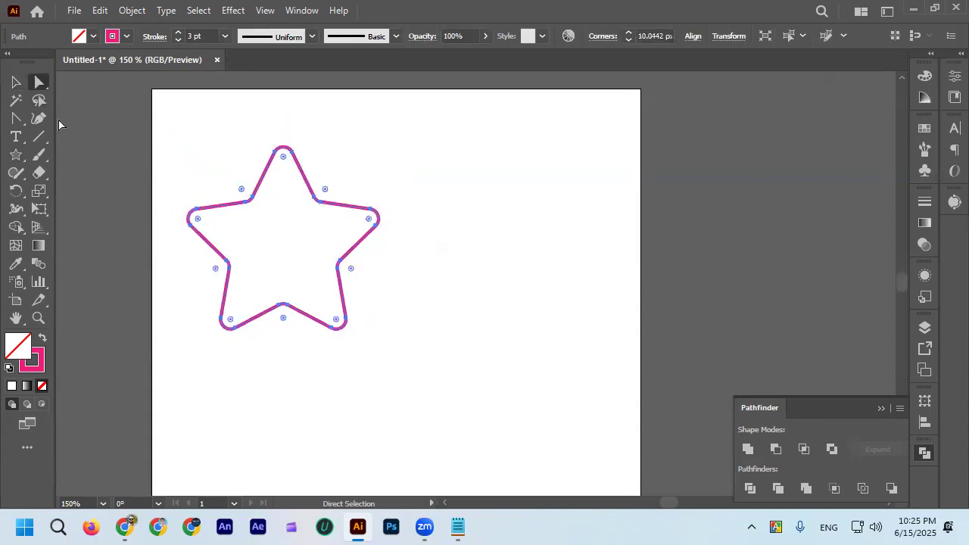
left_click(16, 82)
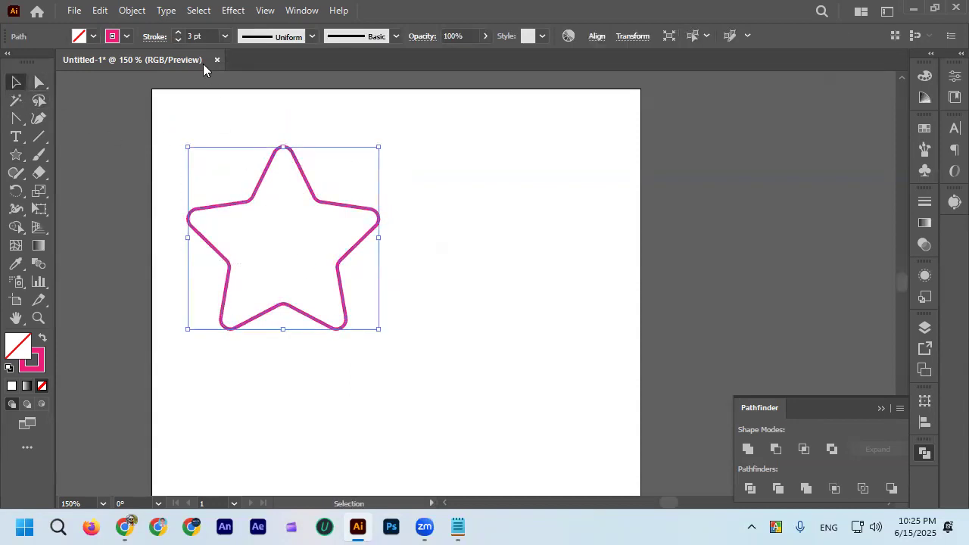
left_click(178, 41)
left_click(178, 40)
left_click(161, 194)
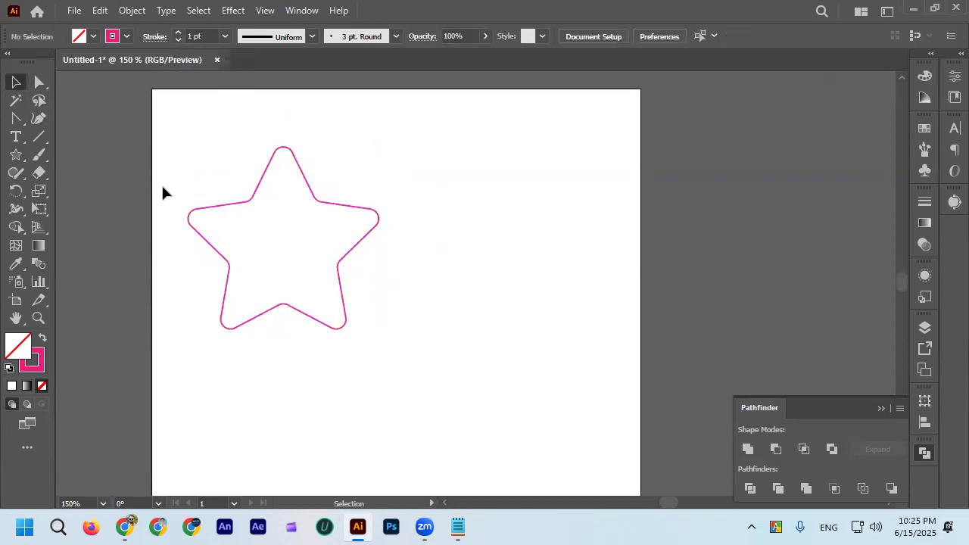
Draw a small circle with the Ellipse tool just beside the star's lower-right point.
left_click(16, 154)
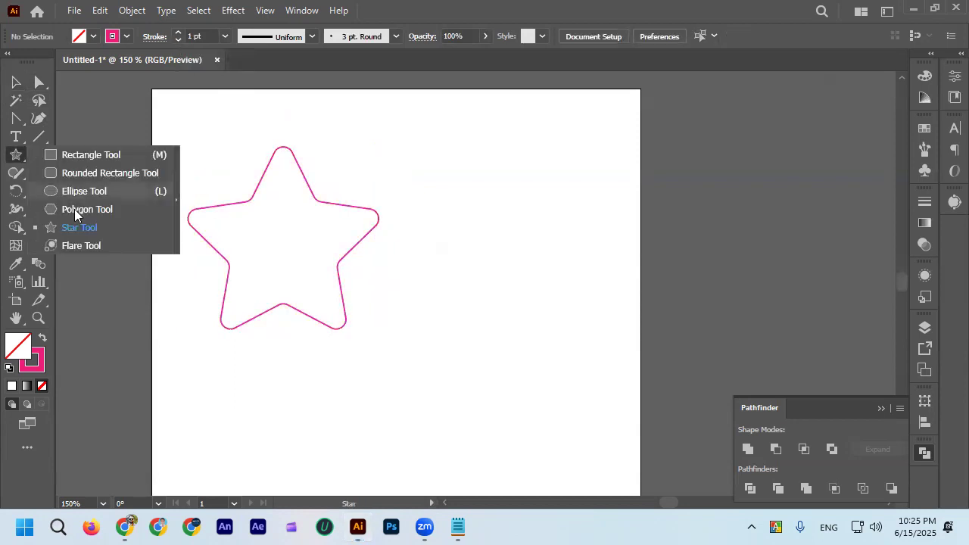
left_click(140, 192)
left_click_drag(374, 304, 392, 322)
left_click(16, 82)
left_click(338, 335)
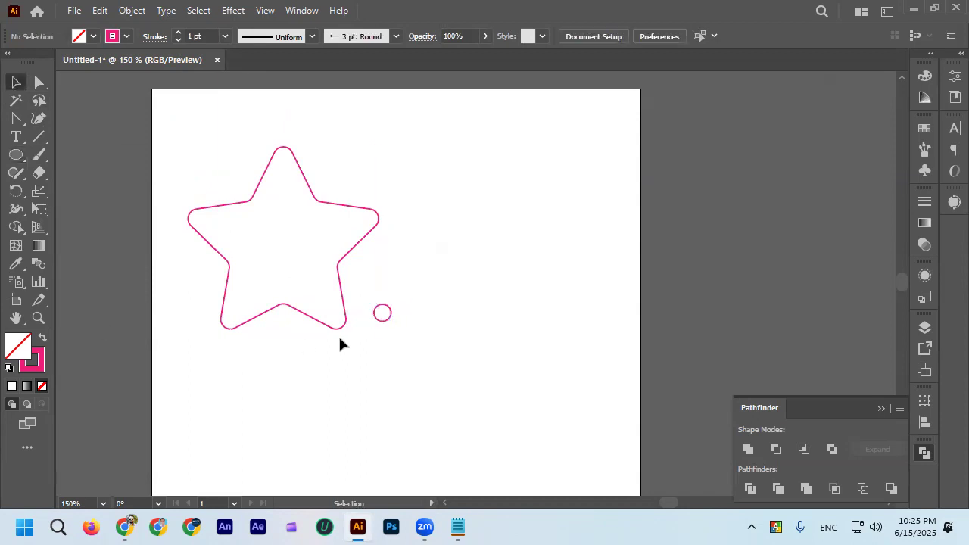
Shrink the small circle slightly and change its stroke colour to dark navy.
scroll(341, 334, "up", 2)
left_click(415, 308)
left_click_drag(434, 307, 425, 301)
left_click(126, 36)
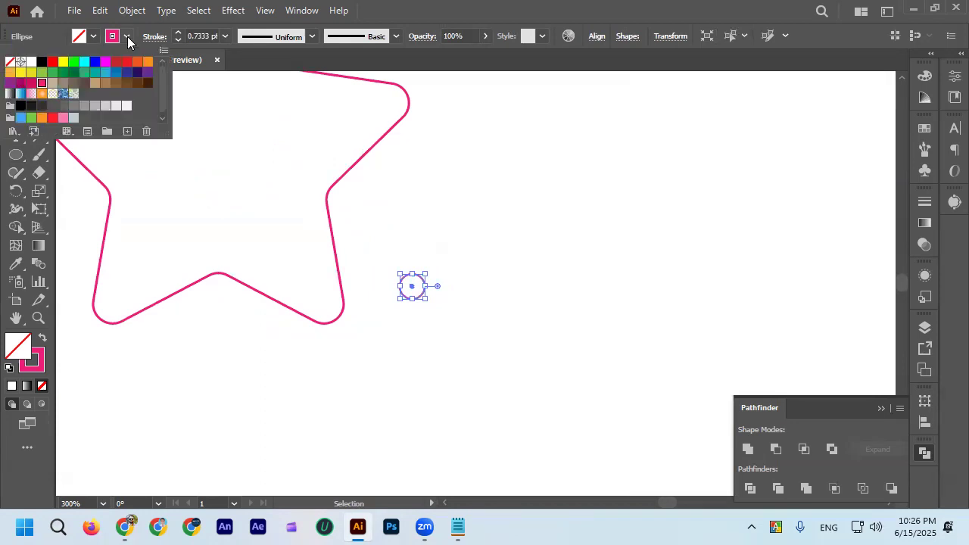
left_click(137, 72)
left_click(499, 250)
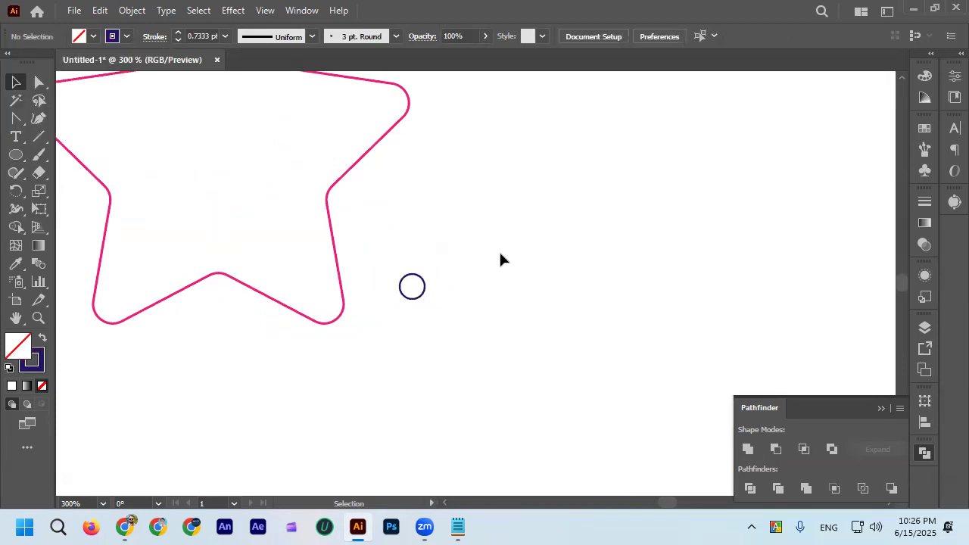
left_click(423, 277)
left_click(446, 334)
Examine the size and placement of the pink star and navy circle, both together and close up.
scroll(364, 308, "down", 1)
scroll(365, 313, "down", 1)
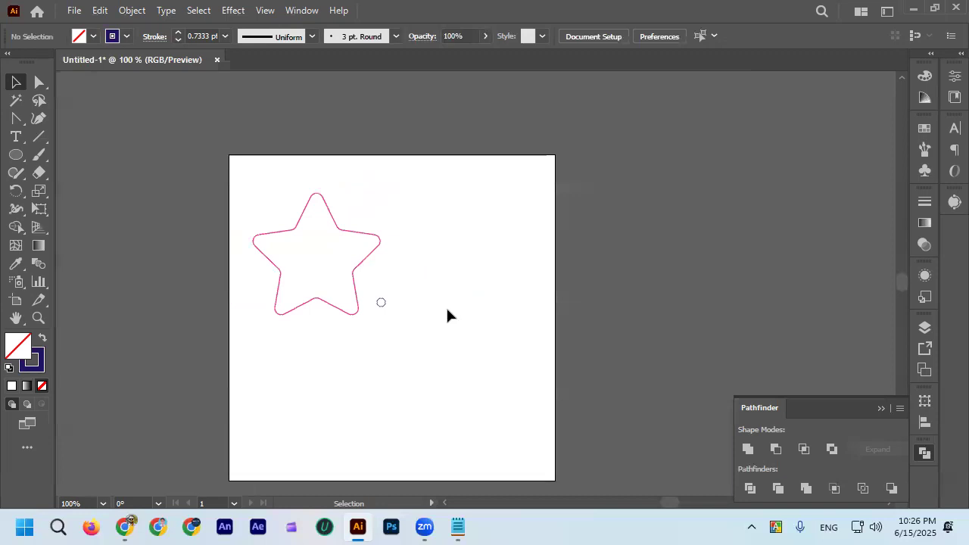
scroll(399, 298, "up", 1)
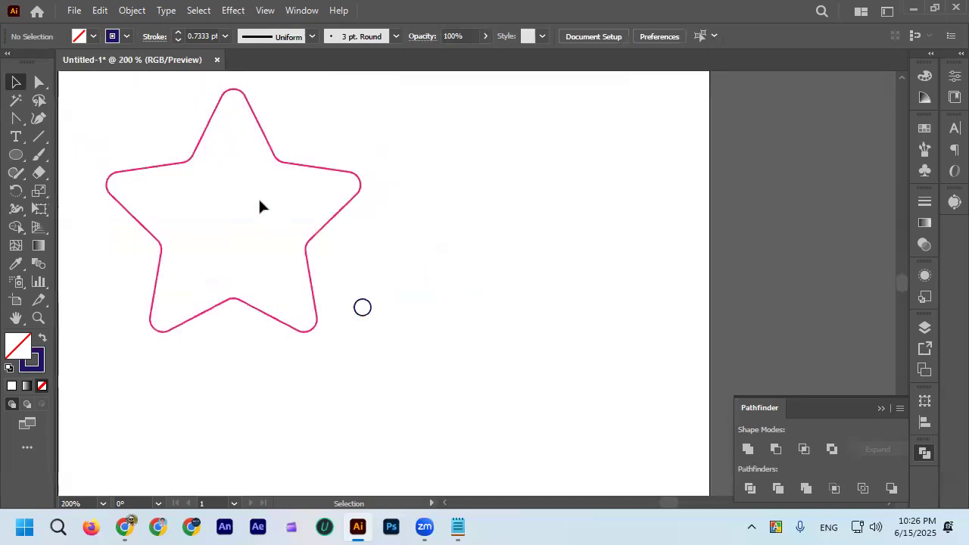
left_click_drag(213, 203, 384, 351)
left_click(483, 352)
scroll(342, 225, "down", 2)
scroll(341, 224, "up", 2)
left_click(335, 224)
left_click(489, 268)
scroll(379, 305, "up", 3)
left_click_drag(326, 274, 376, 333)
scroll(405, 313, "down", 3)
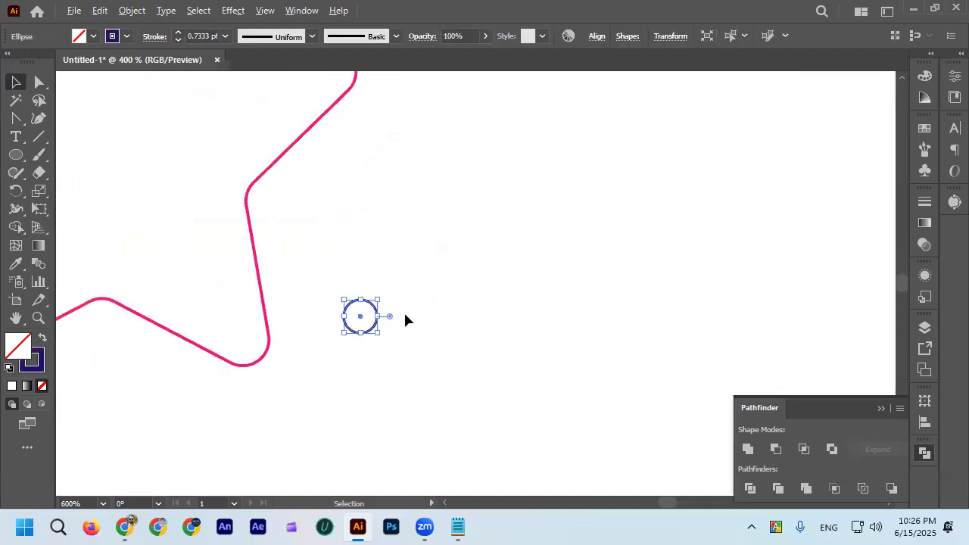
left_click(424, 351)
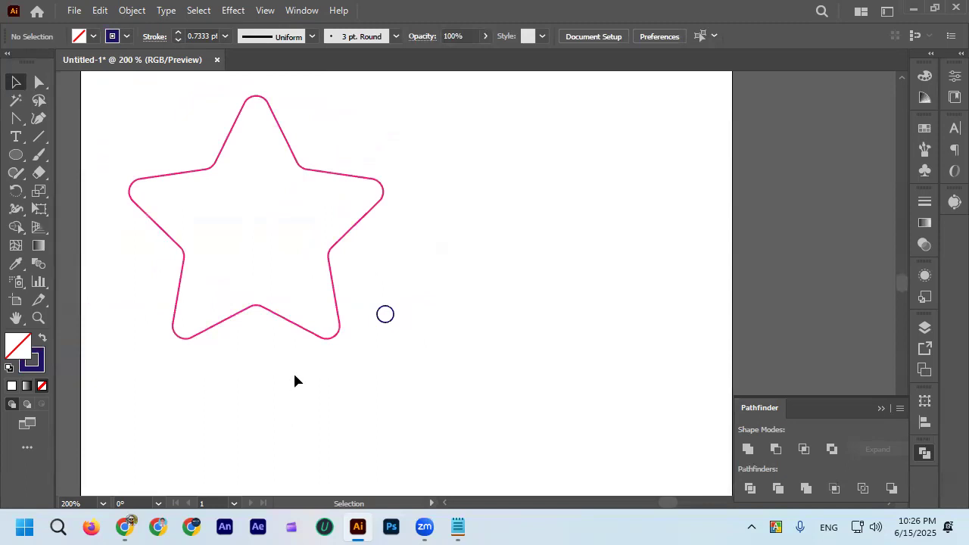
Inspect the stroke colour and weight of the small circle and the rounded star in turn.
left_click(383, 306)
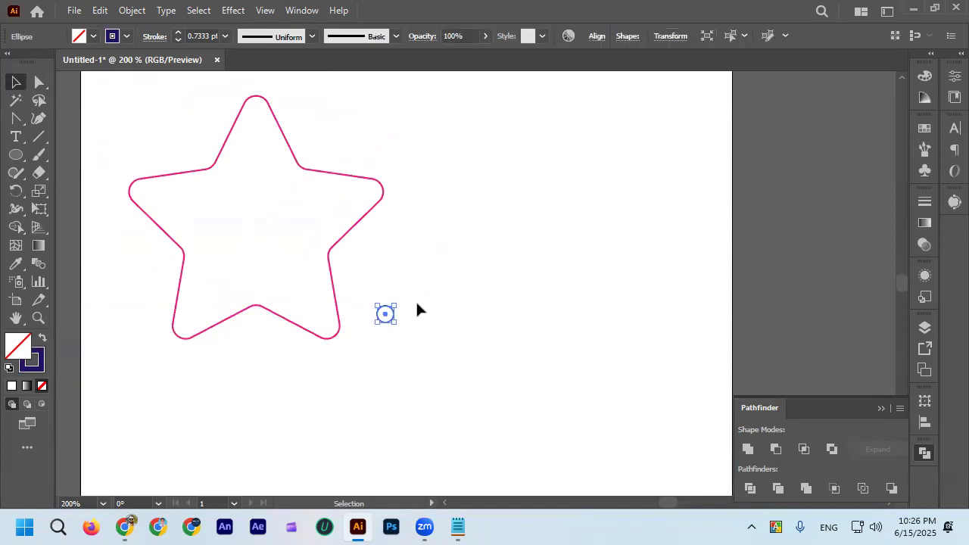
left_click(469, 231)
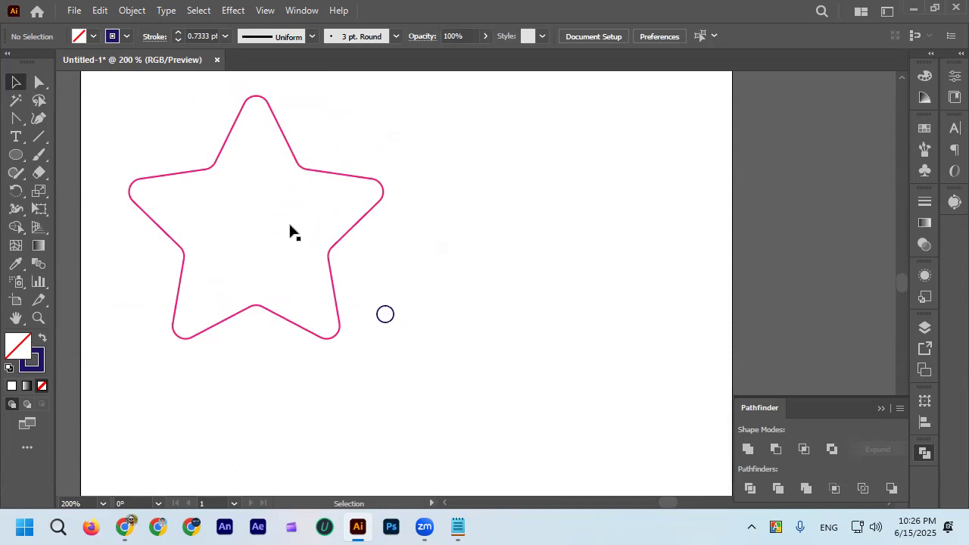
left_click(323, 173)
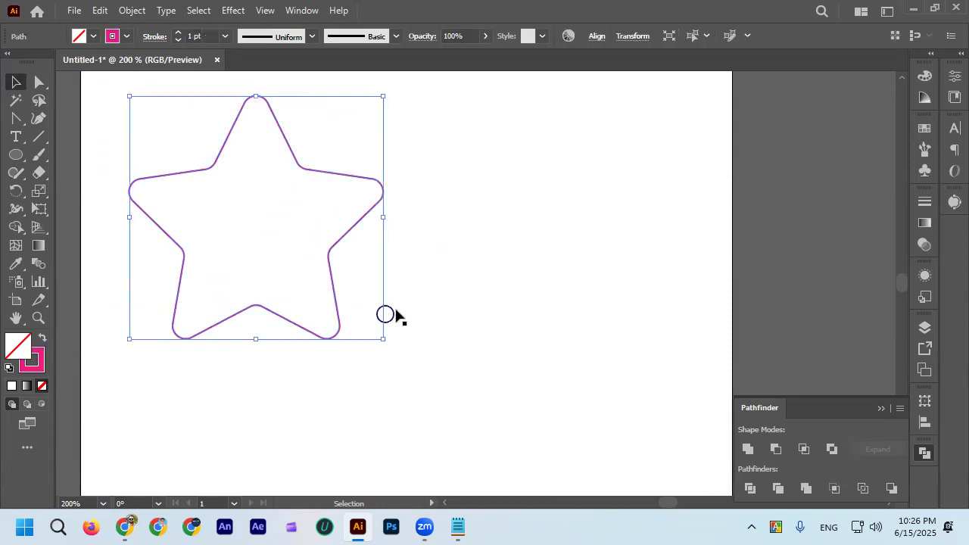
left_click(397, 310)
left_click_drag(186, 141, 344, 333)
left_click(510, 325)
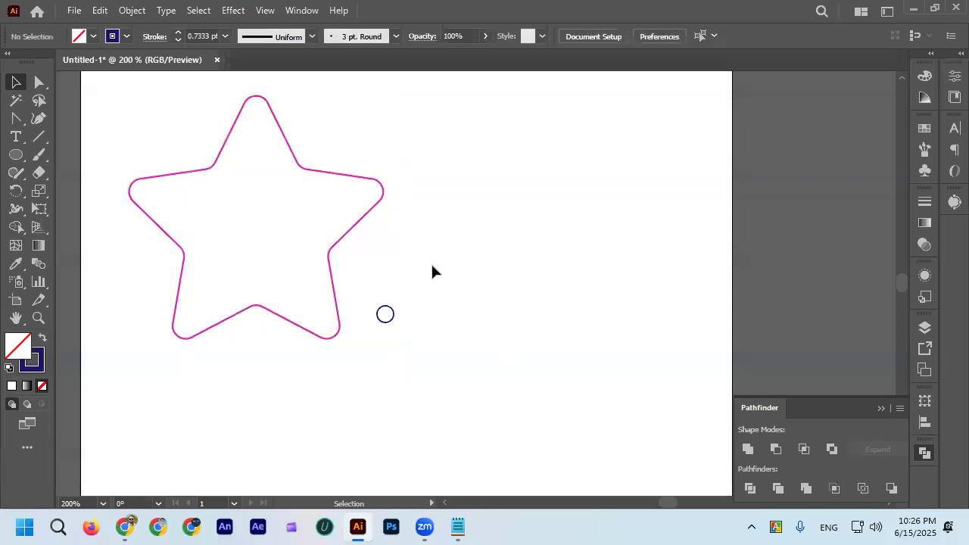
scroll(325, 175, "up", 2)
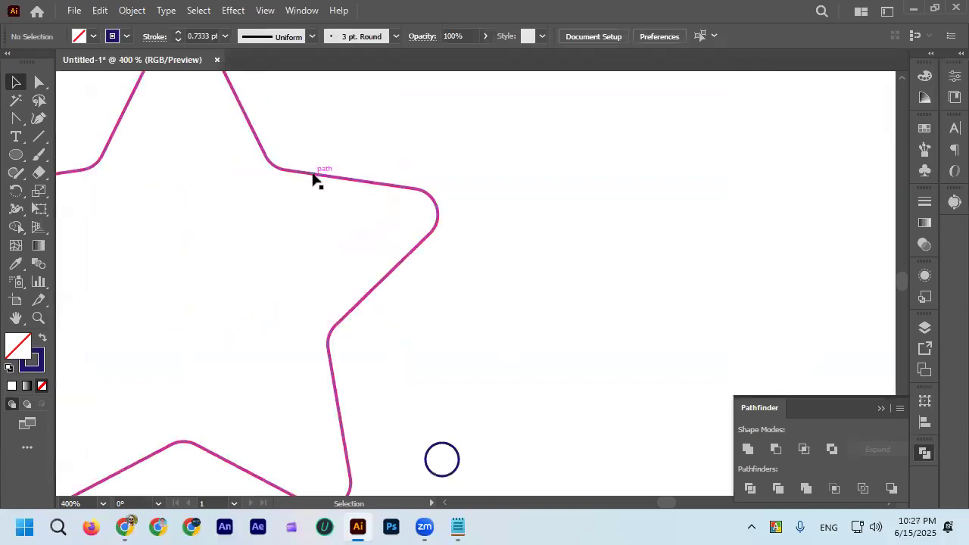
left_click(316, 177)
scroll(316, 177, "down", 2)
left_click(401, 261)
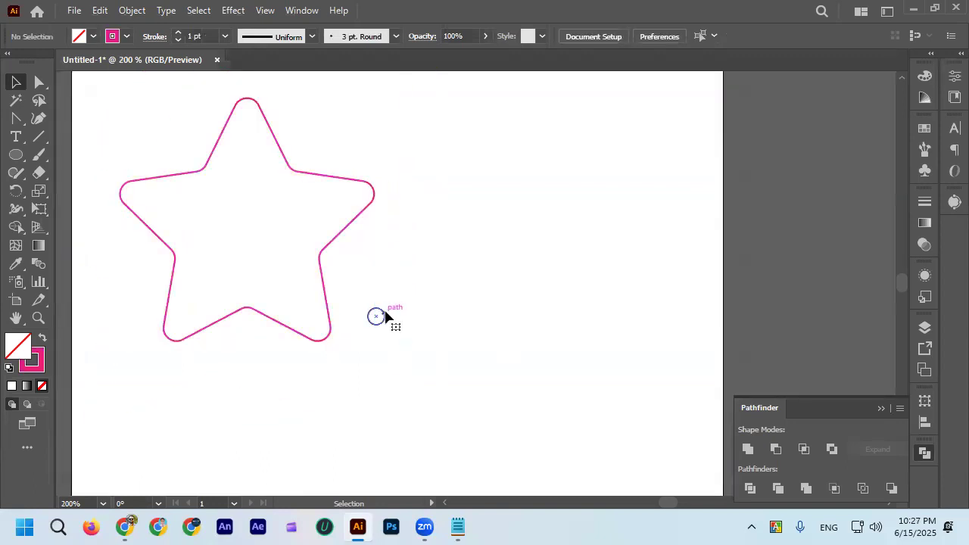
Move the pink star a little to the left, farther away from the navy circle.
left_click(378, 317)
scroll(382, 321, "up", 2)
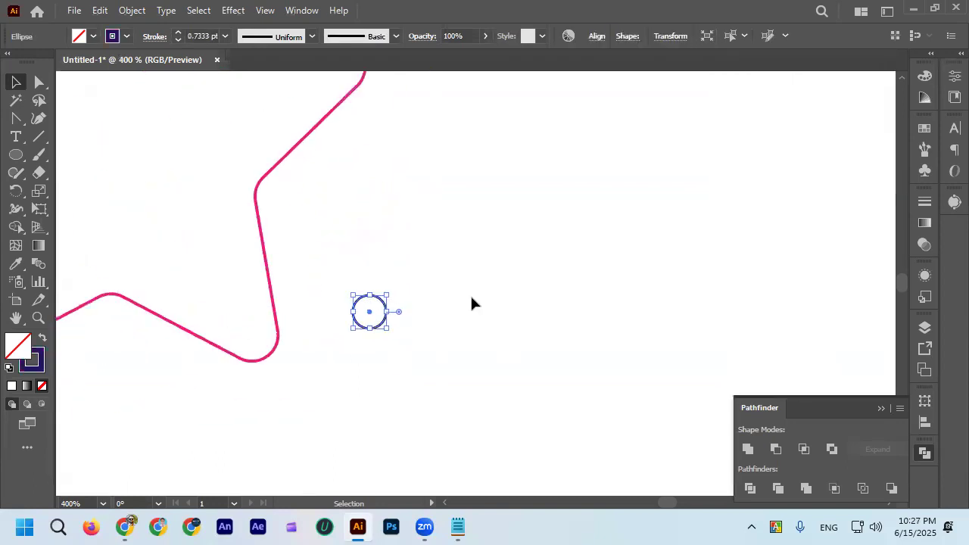
scroll(470, 287, "down", 2)
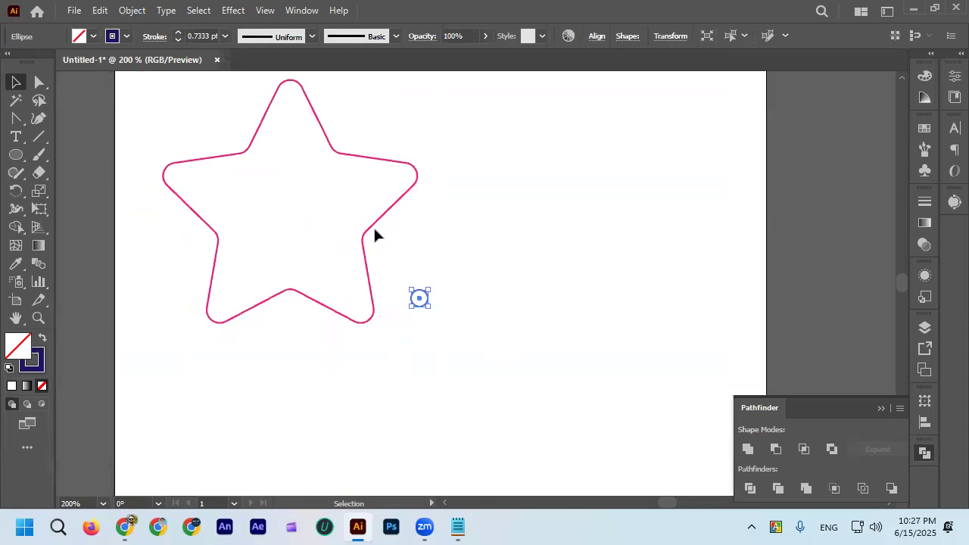
left_click_drag(368, 233, 321, 228)
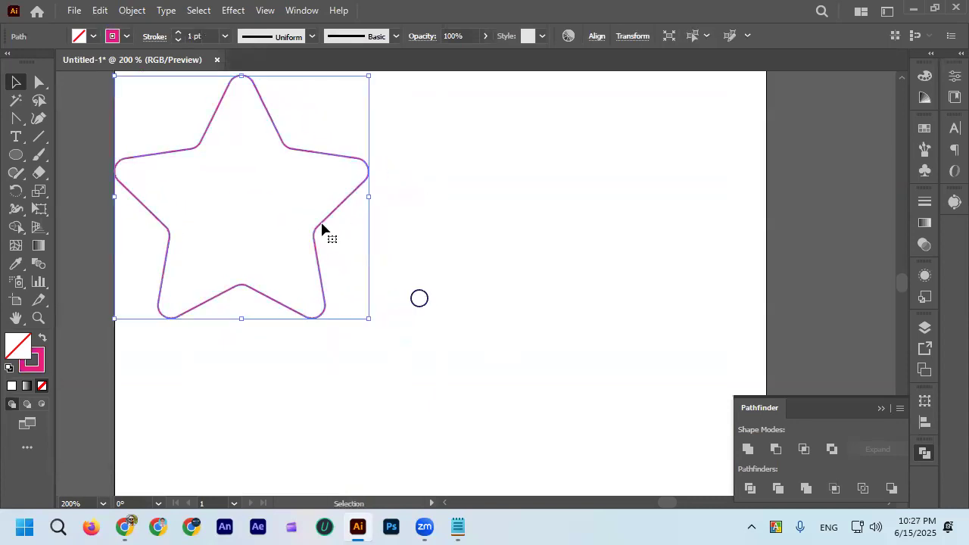
Compare the stroke settings and positions of the small navy circle and the pink rounded star by selecting each in turn.
left_click(419, 308)
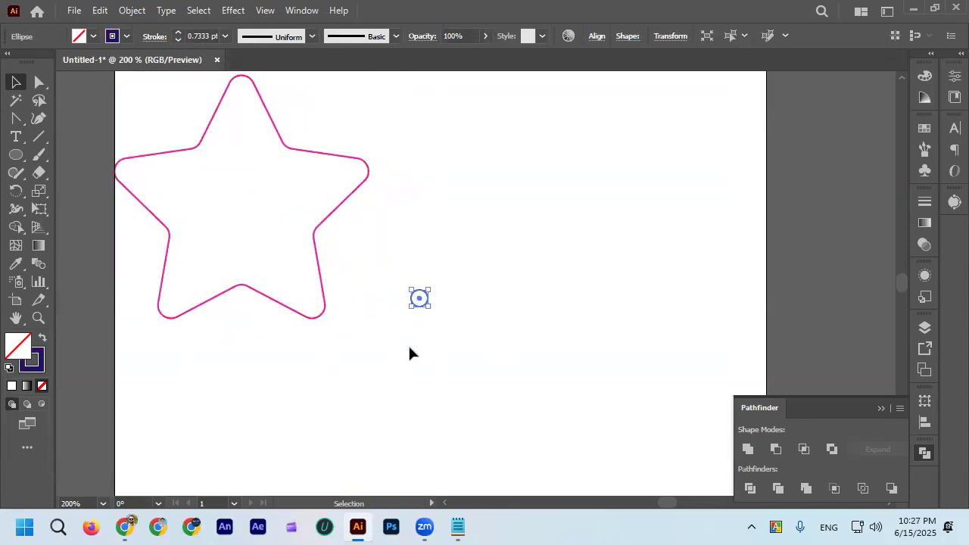
left_click(314, 232)
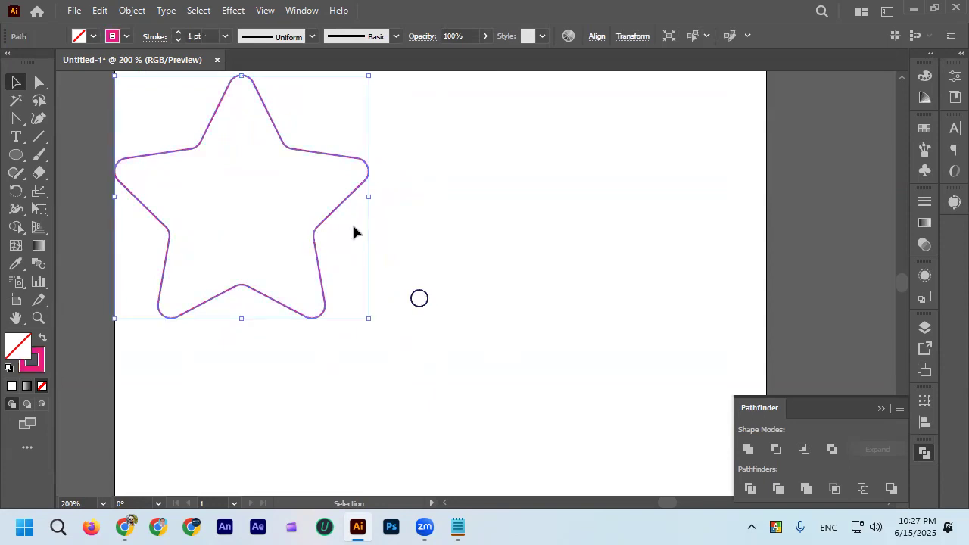
left_click(346, 234)
left_click(321, 229)
left_click(402, 299)
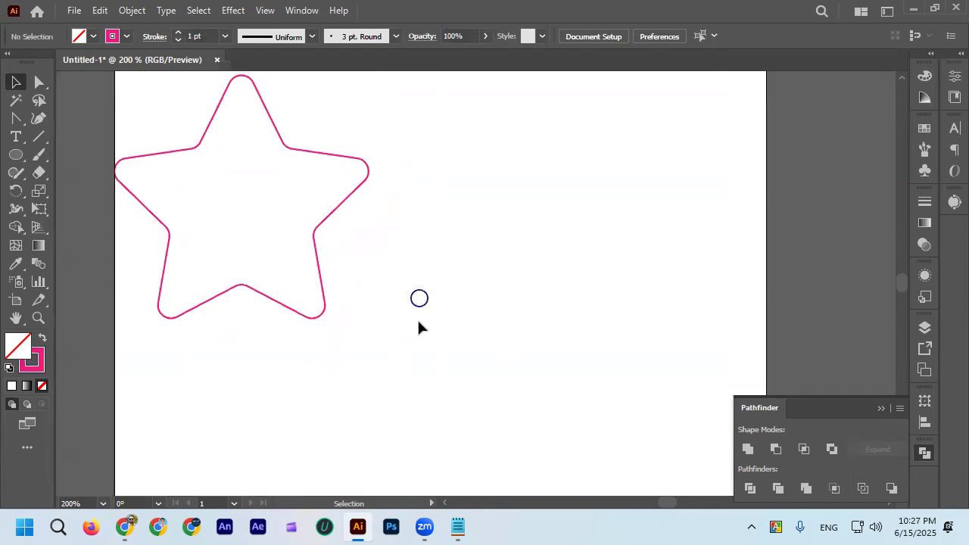
left_click(418, 307)
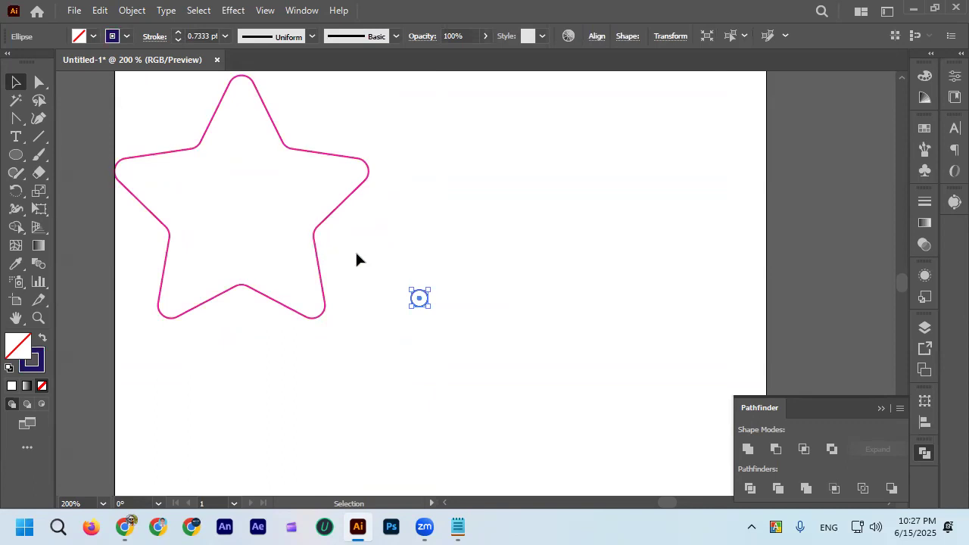
left_click(438, 321)
left_click(311, 227)
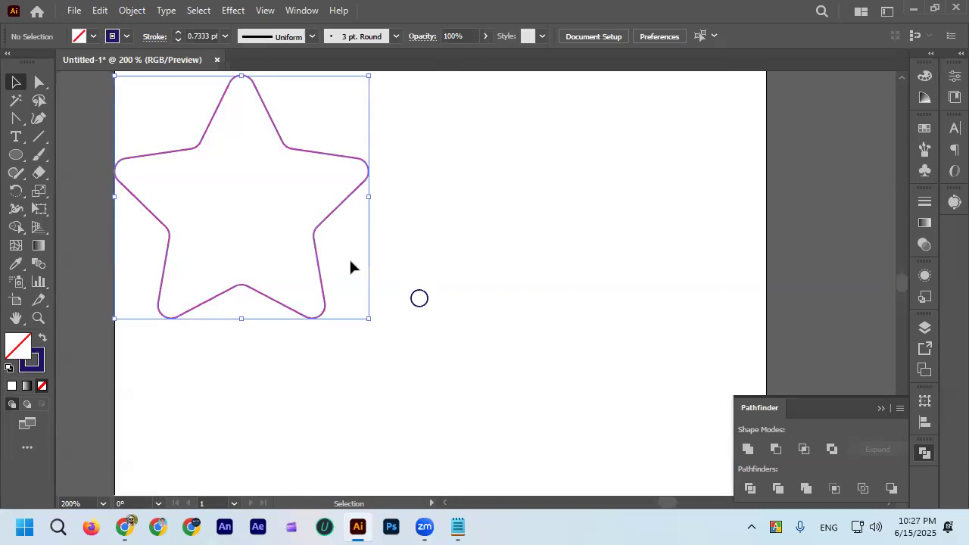
left_click_drag(402, 272, 444, 335)
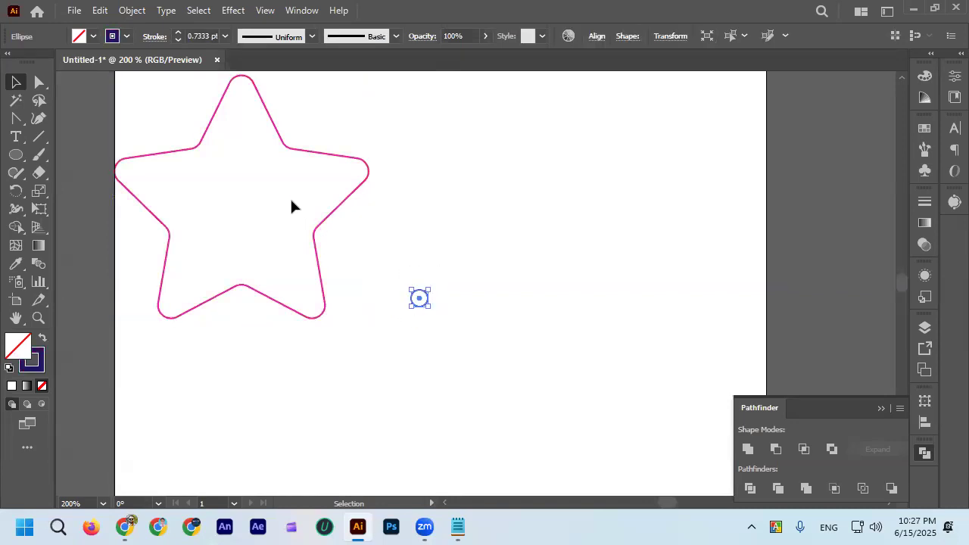
left_click_drag(351, 240, 353, 244)
left_click_drag(402, 281, 444, 330)
left_click_drag(286, 194, 337, 253)
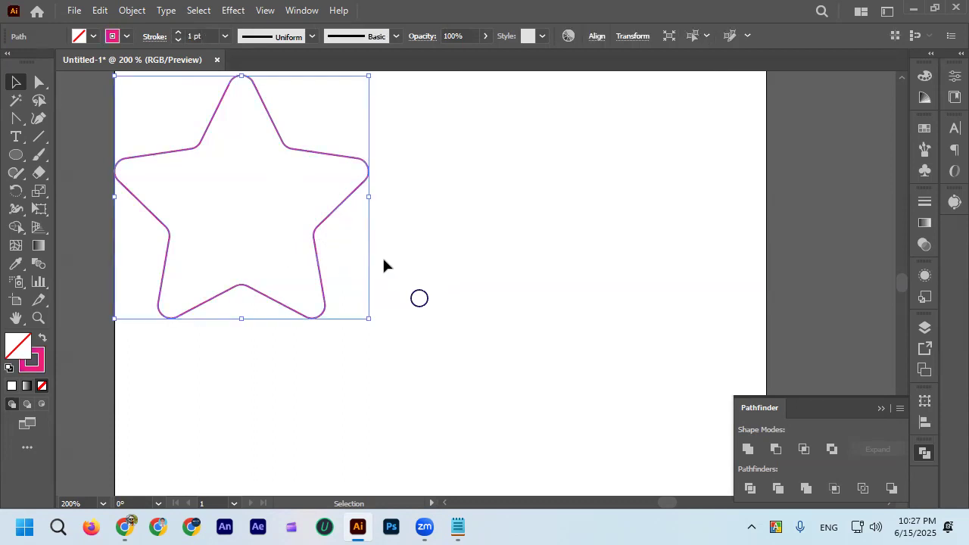
left_click(424, 306)
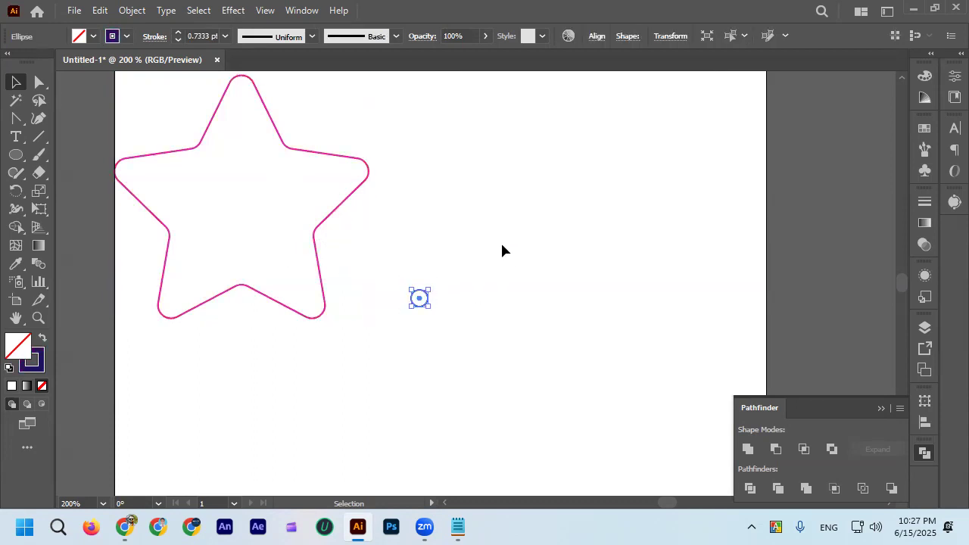
scroll(486, 249, "up", 1)
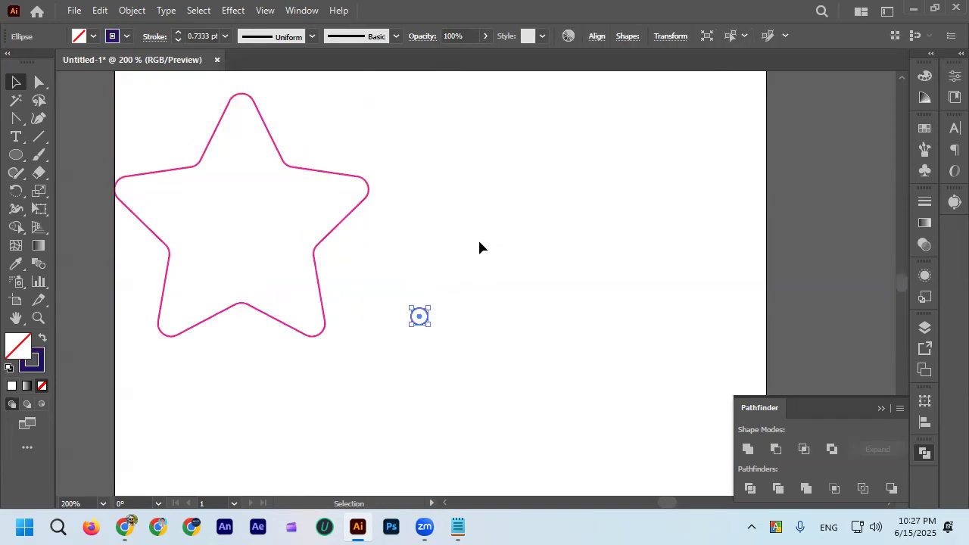
Try blending the star with the small circle using the Blend tool, from the star's inner corner to the circle's centre, and undo it.
left_click_drag(460, 339, 446, 303)
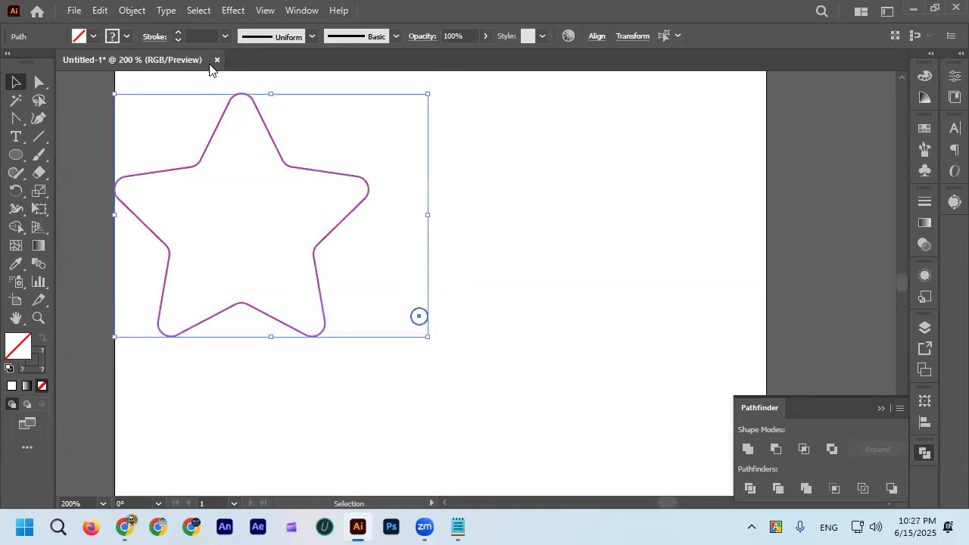
left_click(337, 127)
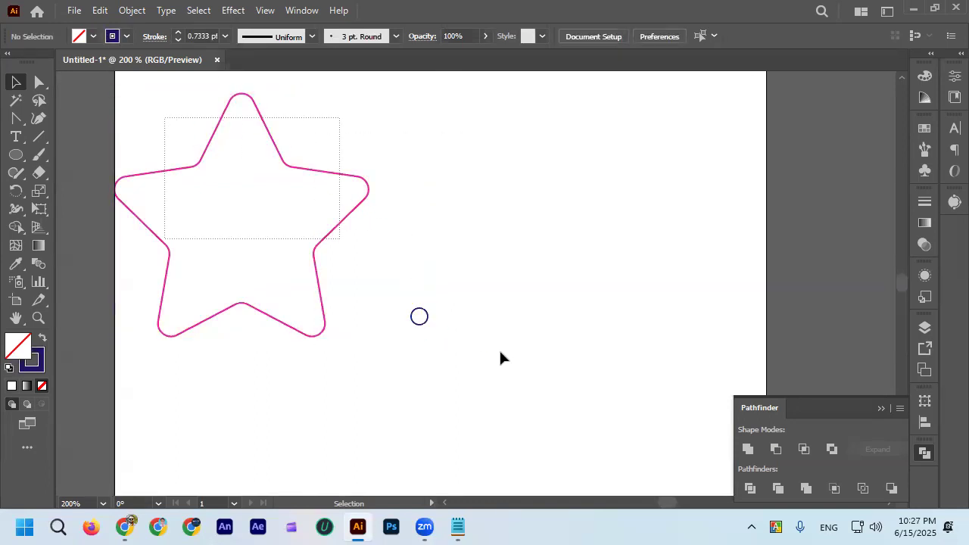
left_click_drag(500, 357, 387, 303)
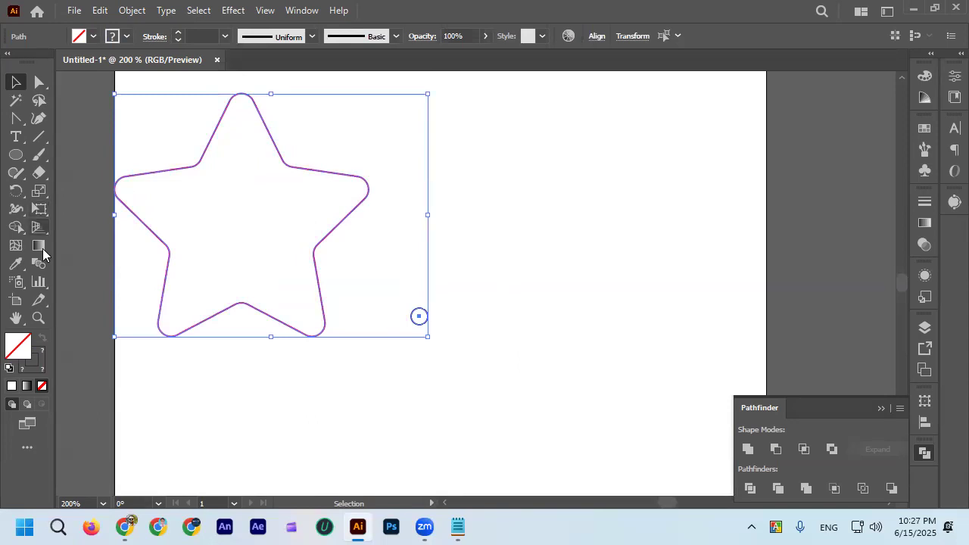
left_click_drag(185, 173, 451, 371)
left_click(38, 264)
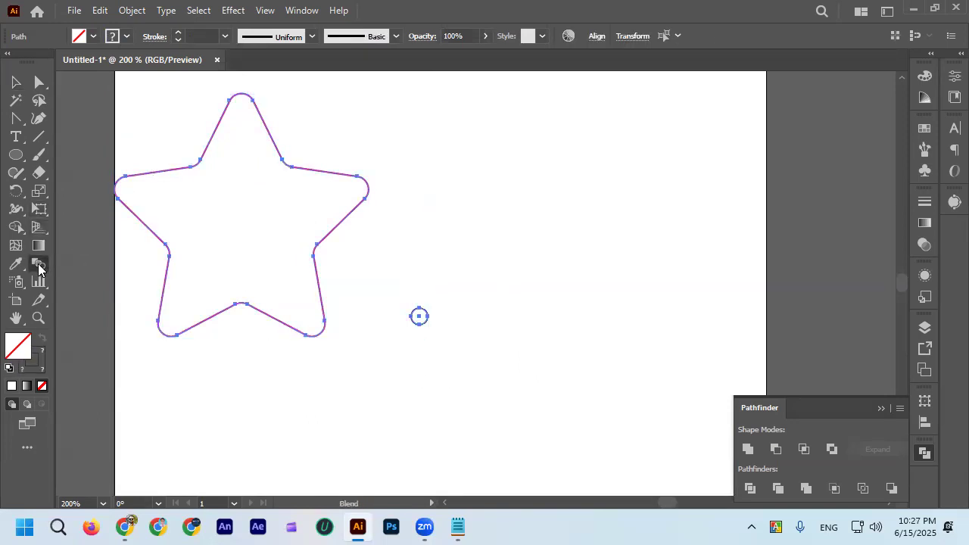
left_click(317, 244)
left_click(418, 316)
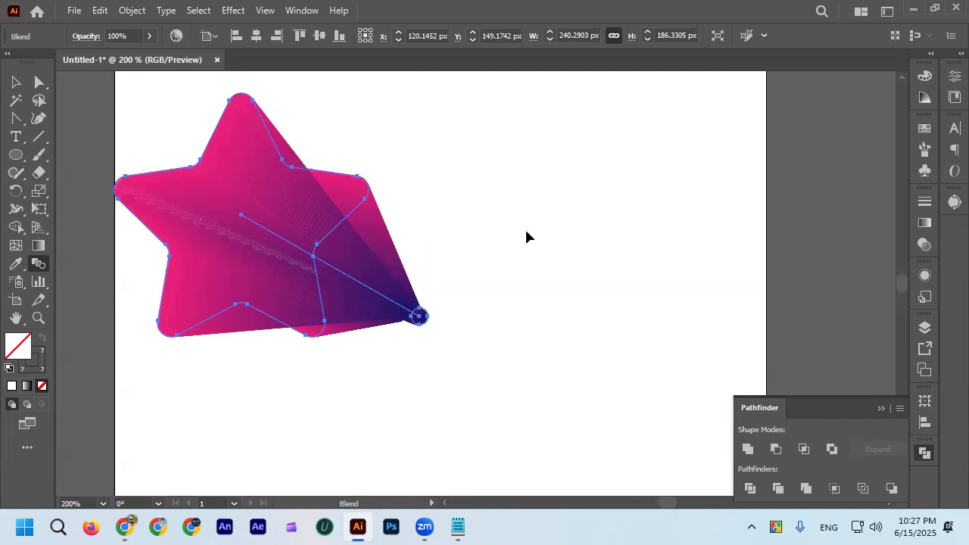
key("ctrl+z")
Try blending the selected star and circle with the Make Blend command, and undo that blend.
left_click(19, 86)
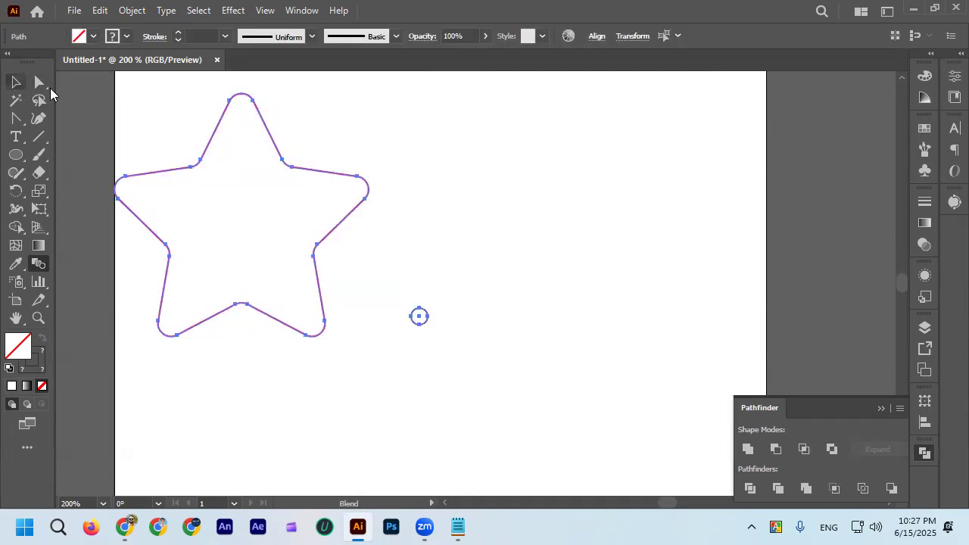
left_click(154, 115)
left_click_drag(152, 111, 405, 356)
left_click(164, 131)
left_click_drag(504, 402, 503, 399)
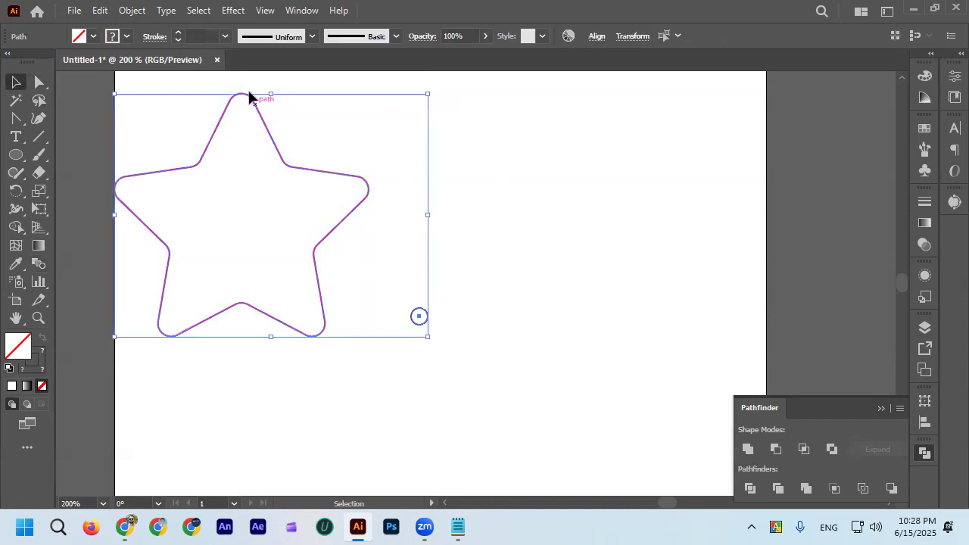
left_click(135, 9)
mouse_move(207, 474)
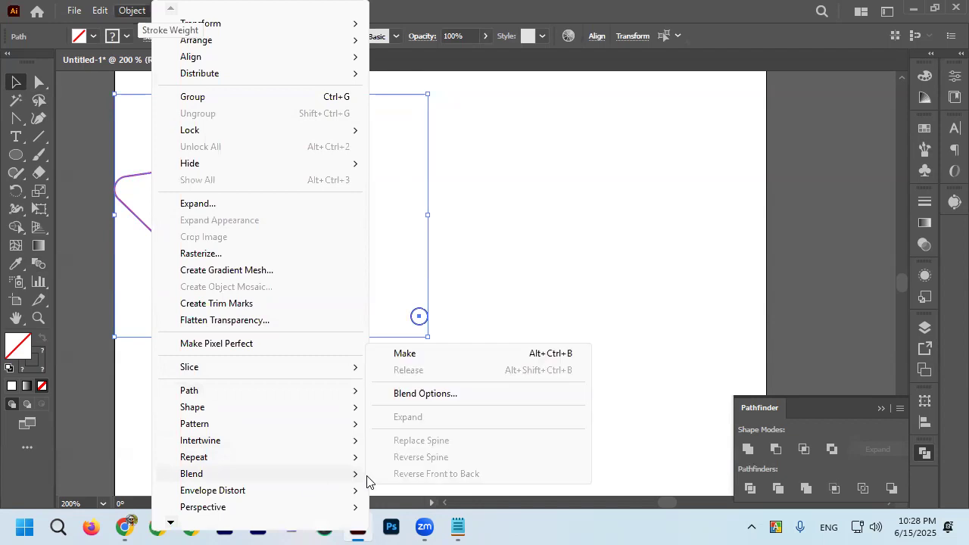
left_click(424, 354)
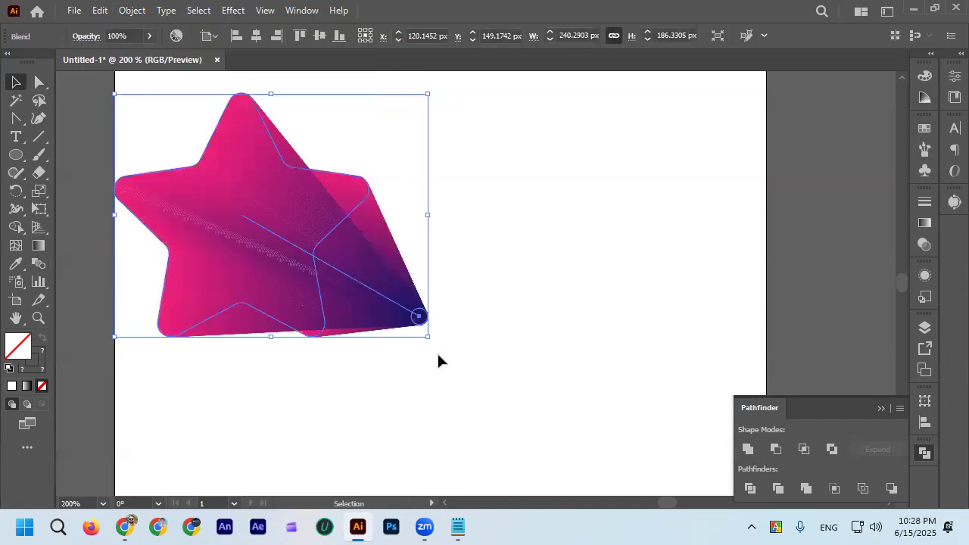
key("ctrl+z")
Select both the pink star and the navy circle and make a blend between them.
left_click_drag(168, 137, 357, 345)
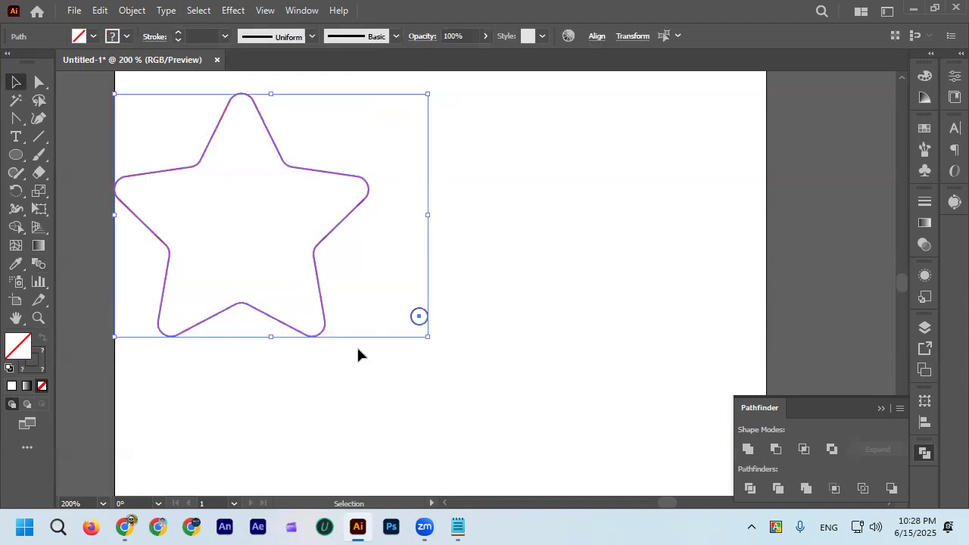
left_click(131, 12)
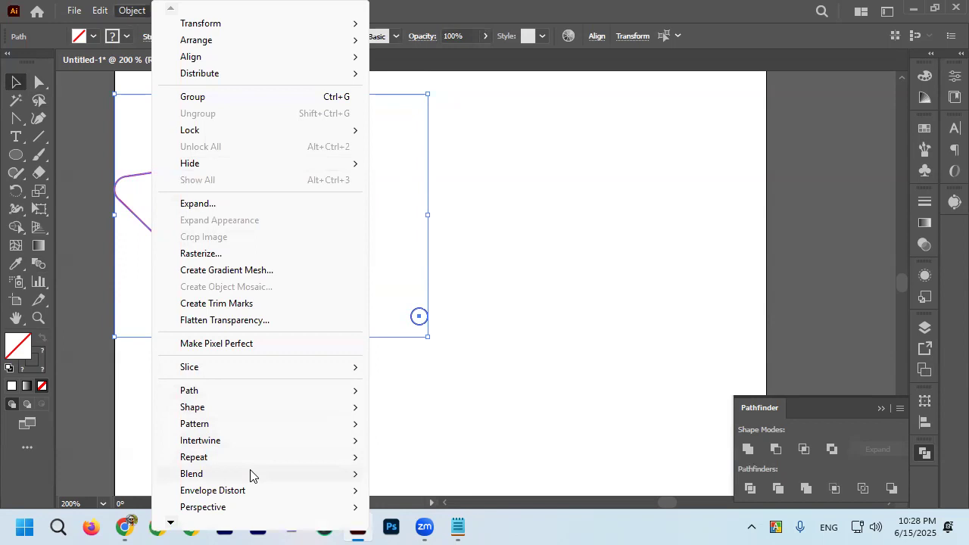
mouse_move(252, 475)
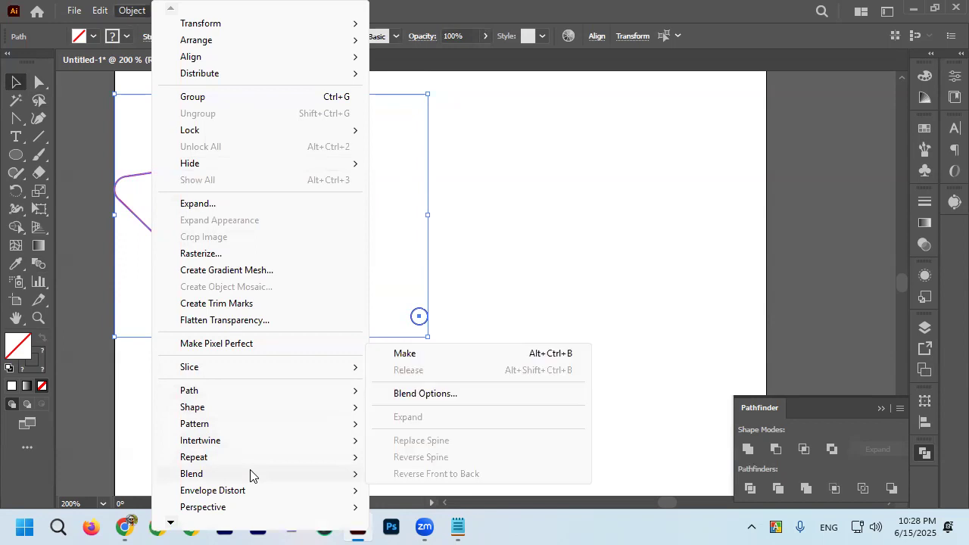
left_click(547, 167)
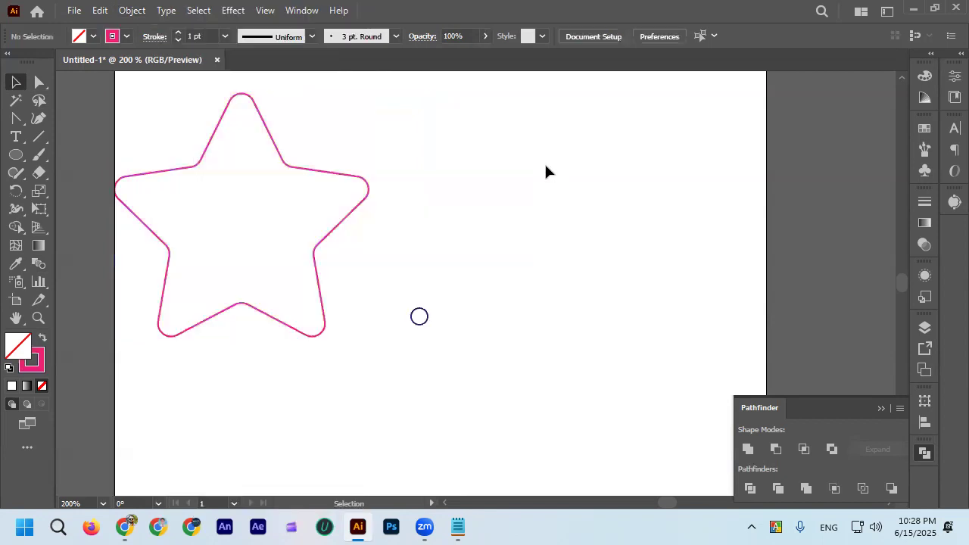
key("ctrl+a")
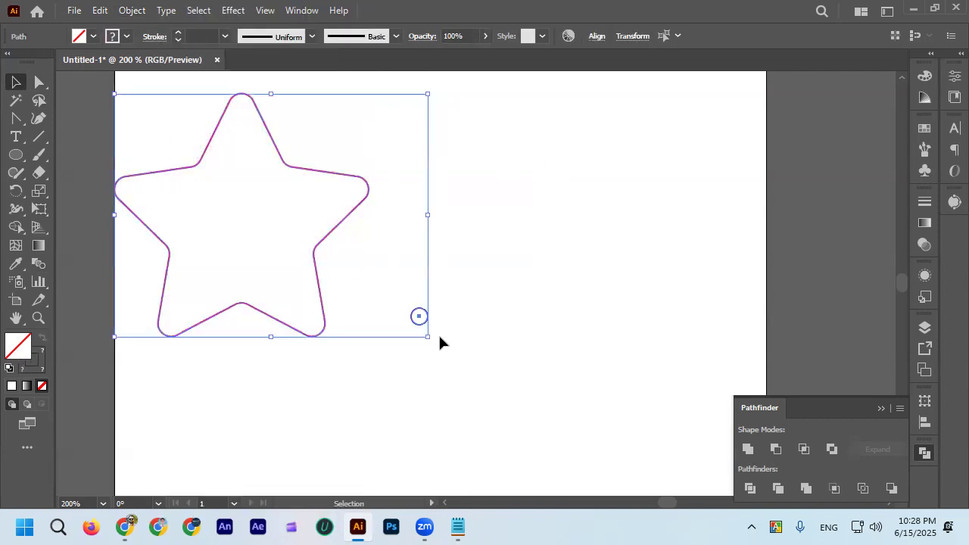
key("ctrl+alt+b")
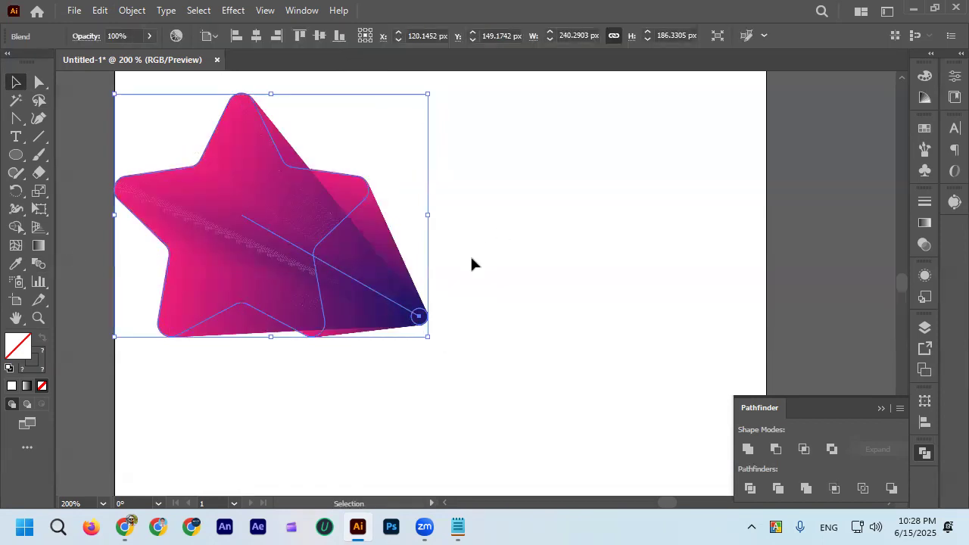
Examine the smooth colour transition between the star and the circle, with the blend both selected and deselected.
left_click(528, 261)
scroll(224, 175, "up", 2)
left_click(231, 176)
scroll(231, 176, "down", 2)
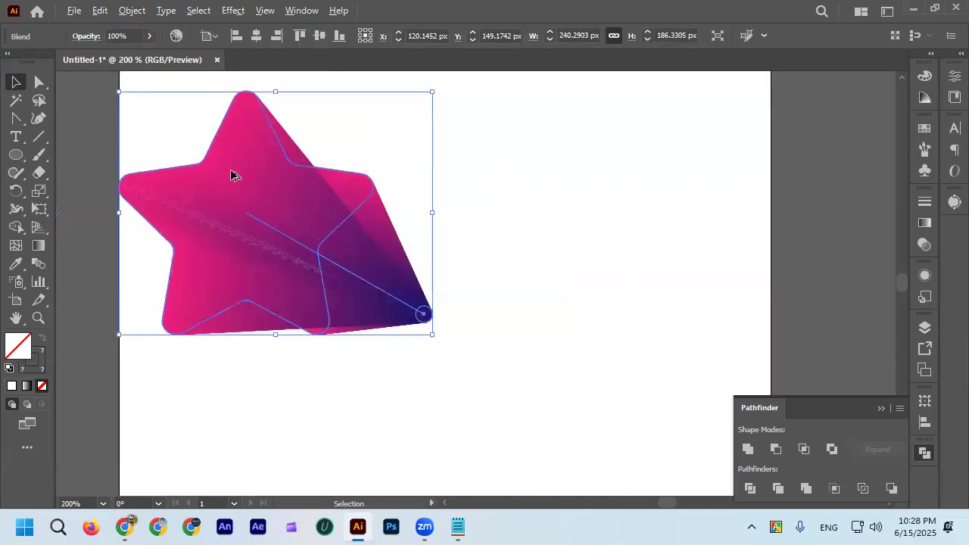
left_click(306, 128)
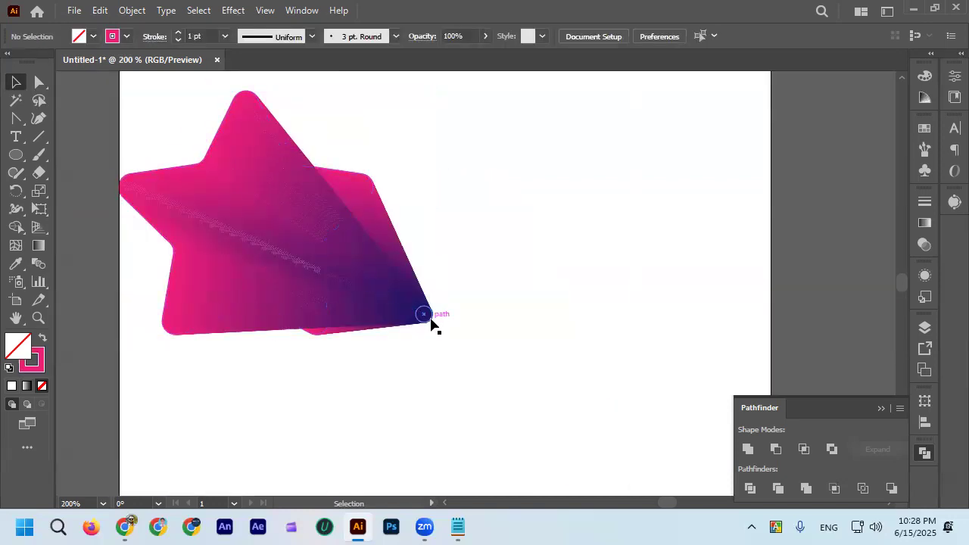
scroll(433, 275, "up", 1)
scroll(439, 263, "down", 1)
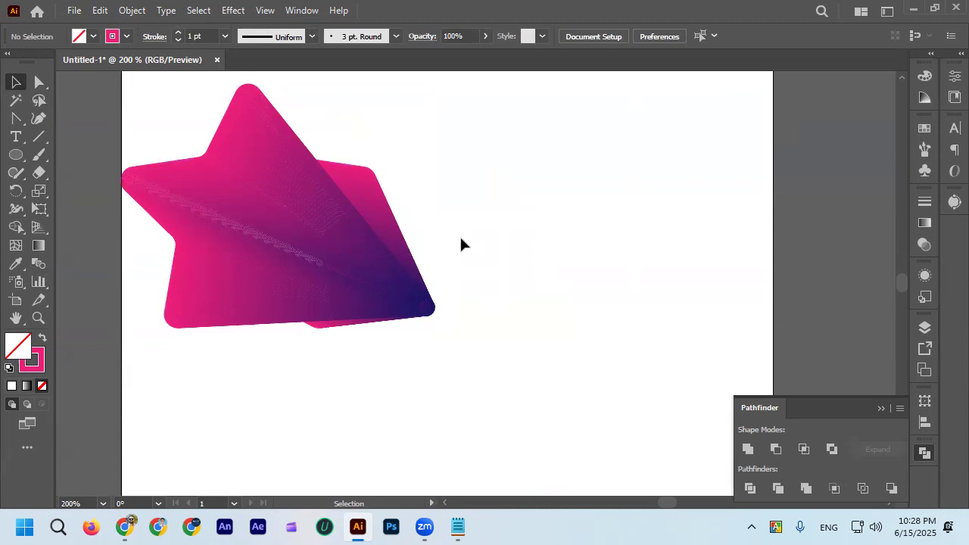
left_click(255, 232)
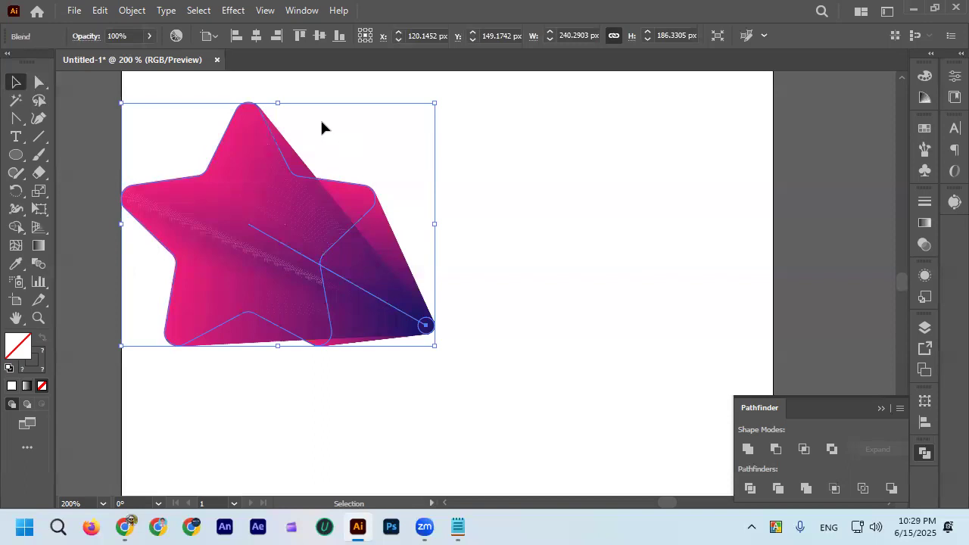
left_click(321, 141)
left_click(271, 205)
left_click(408, 139)
left_click(264, 252)
left_click(348, 158)
left_click(263, 250)
left_click(317, 145)
Set the star blend's spacing to Specified Steps with a reduced step count, and inspect the result around the small circle.
left_click(311, 231)
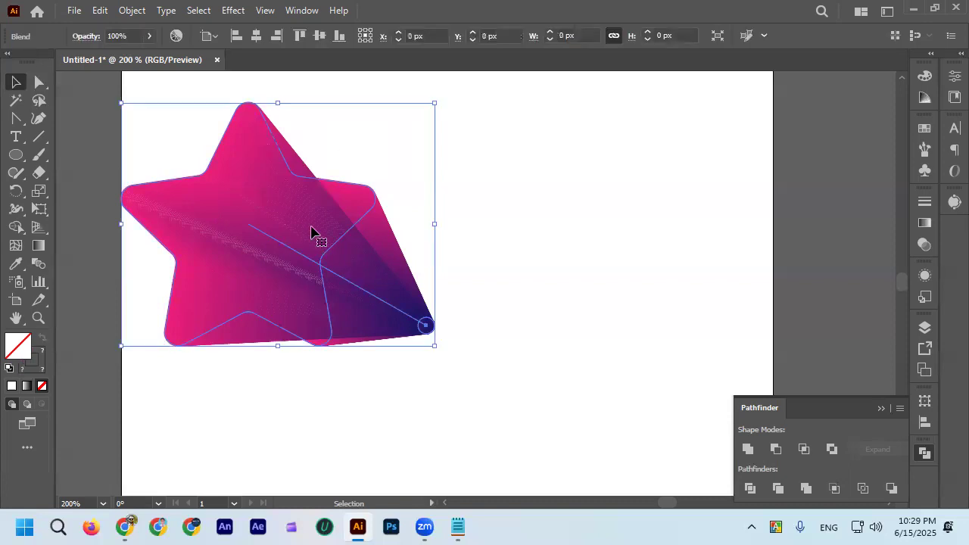
double_click(41, 261)
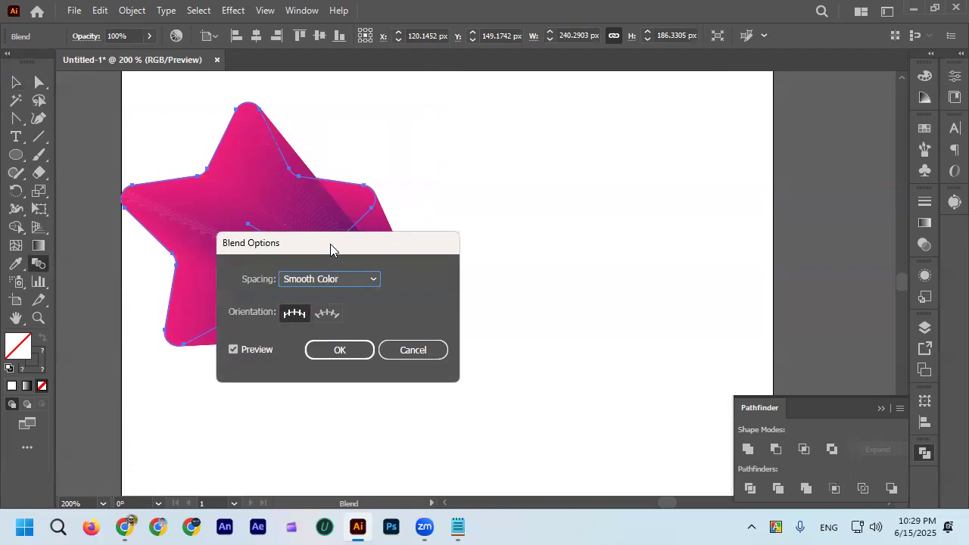
left_click_drag(330, 244, 536, 141)
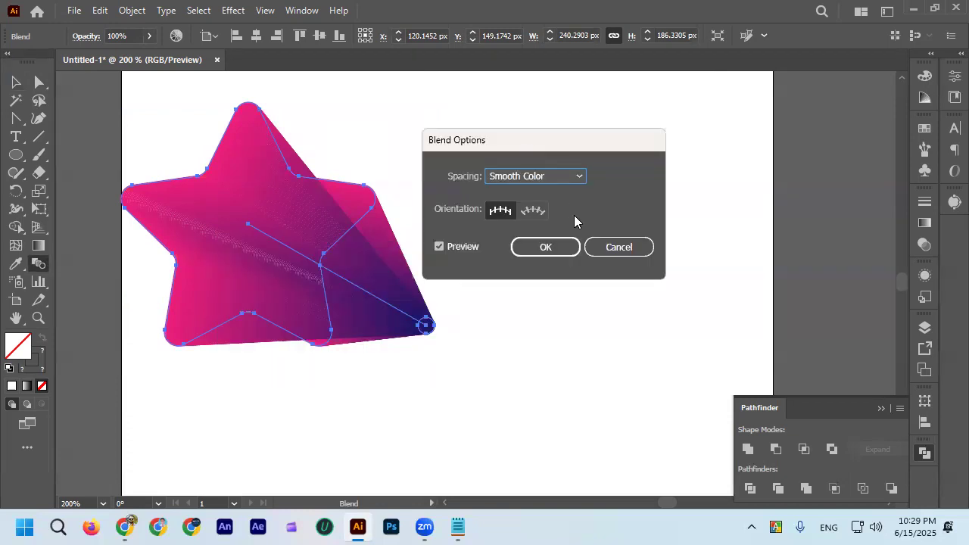
left_click(574, 177)
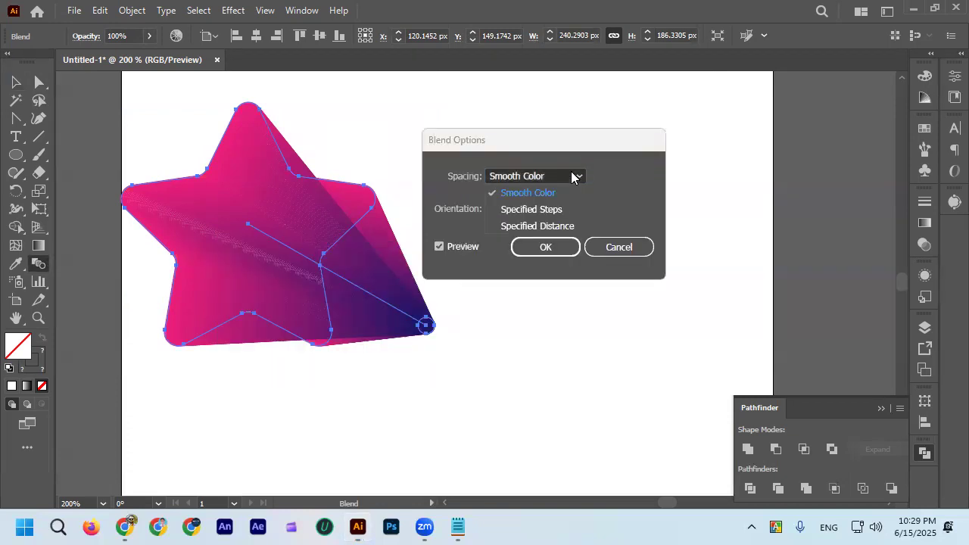
left_click(565, 210)
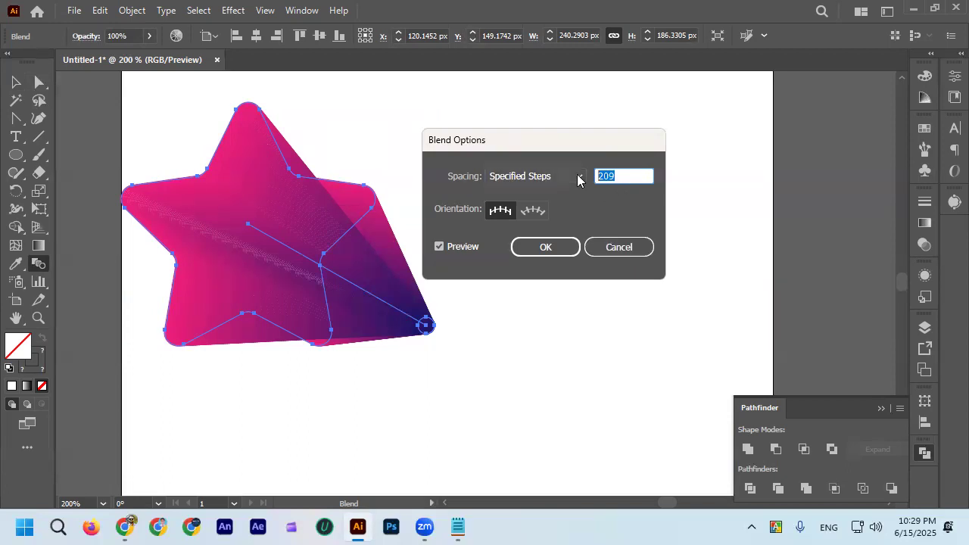
type("150")
left_click(567, 247)
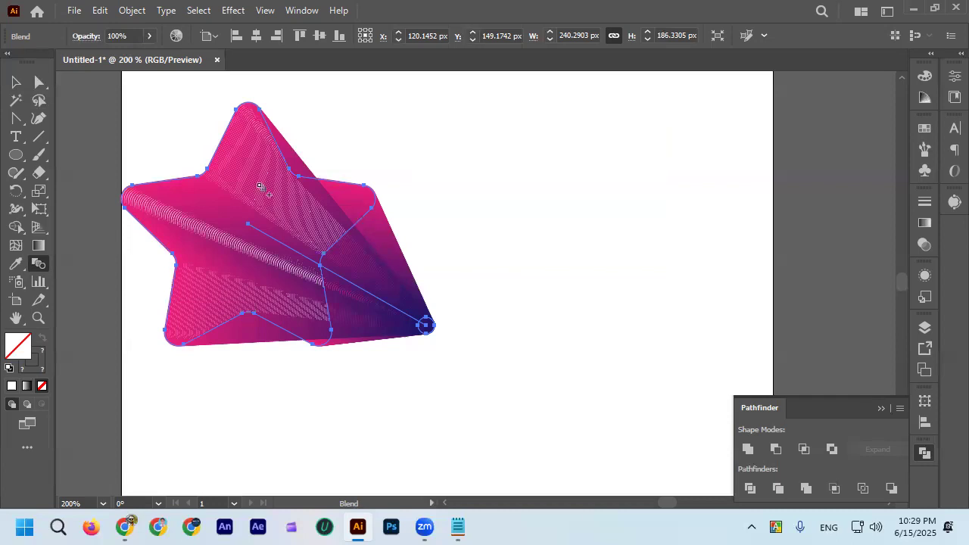
scroll(422, 325, "up", 5)
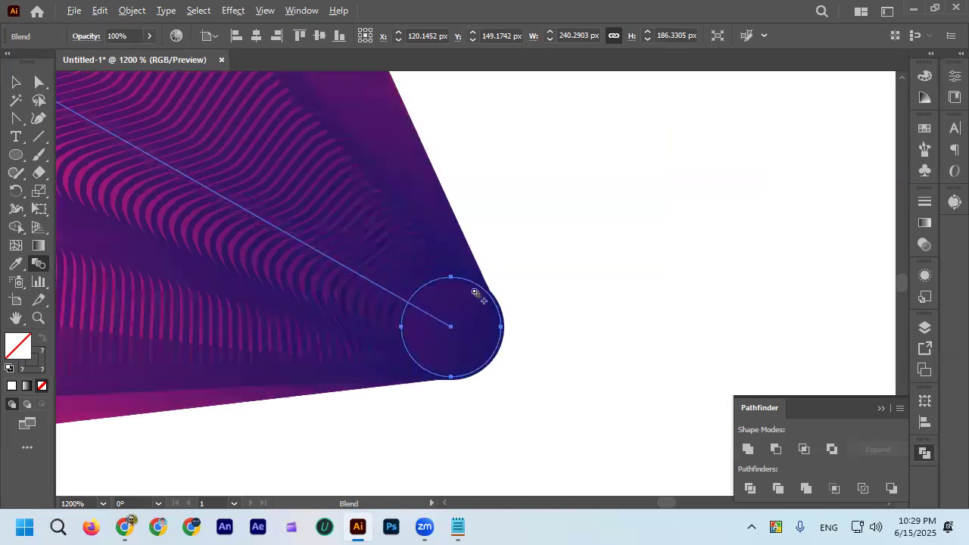
scroll(495, 299, "down", 5)
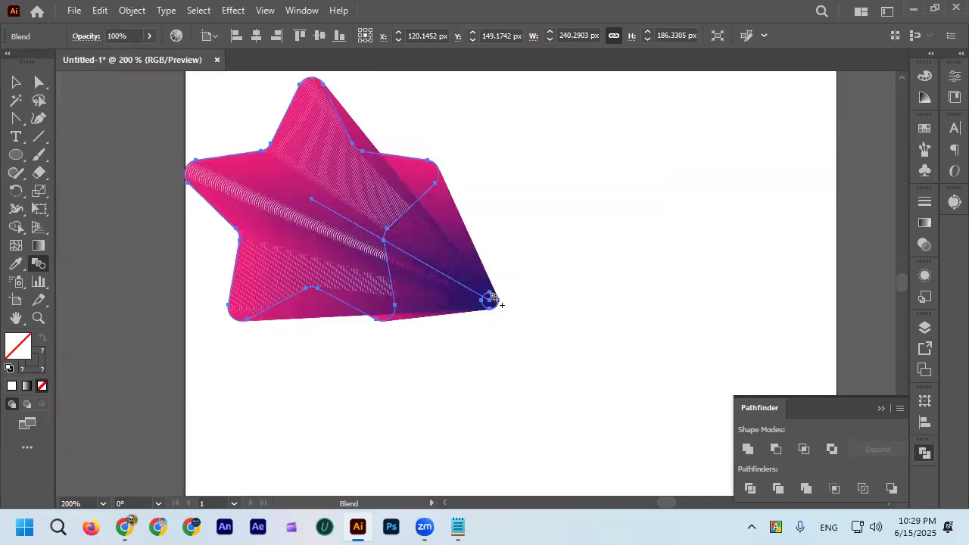
Move the star blend about 108 px right and 18 px down, away from the artboard's edge.
scroll(493, 300, "up", 3)
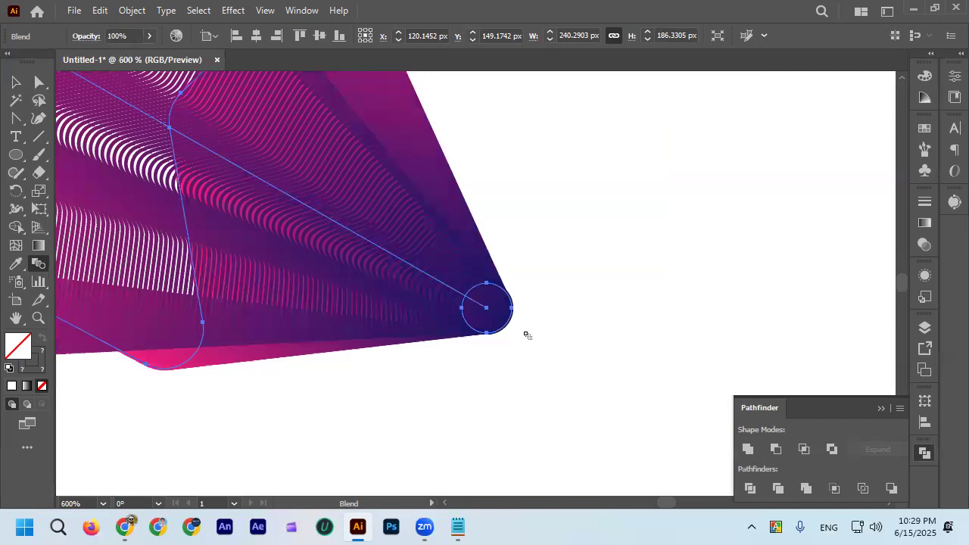
key("ctrl+minus")
key("ctrl+minus")
key("ctrl+minus")
key("ctrl+minus")
left_click(15, 82)
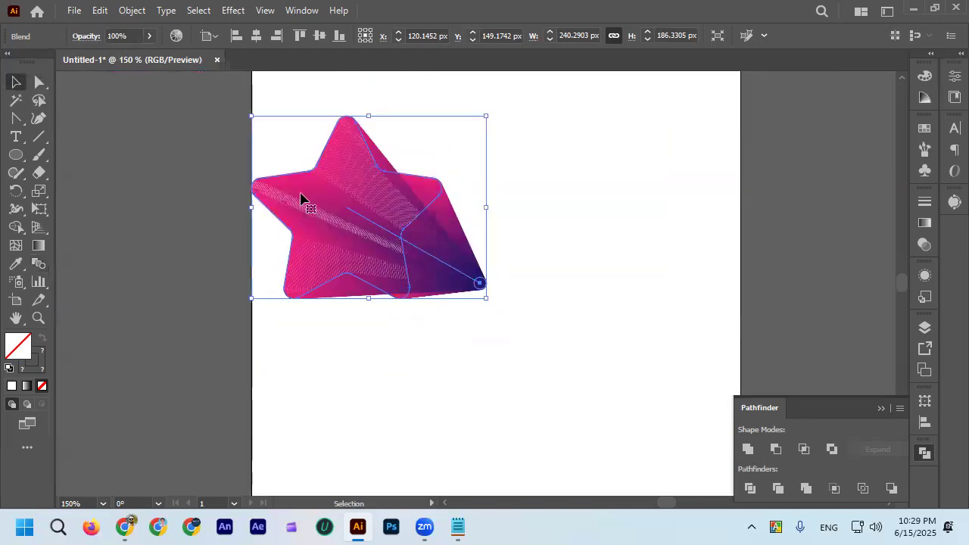
left_click(201, 178)
left_click_drag(368, 217, 451, 241)
left_click(353, 234)
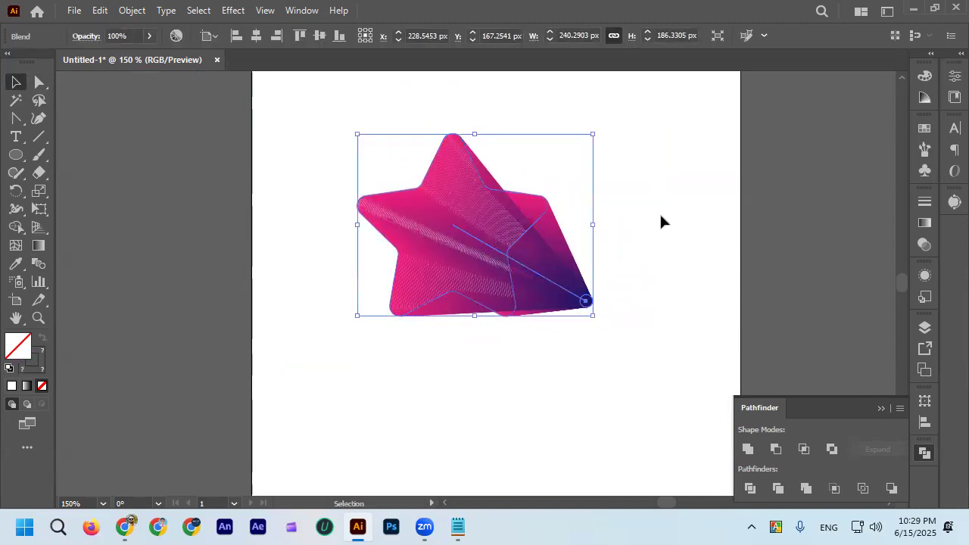
Examine the straight spine between the star and the small circle, and the blend's intermediate steps along it.
scroll(595, 261, "up", 2)
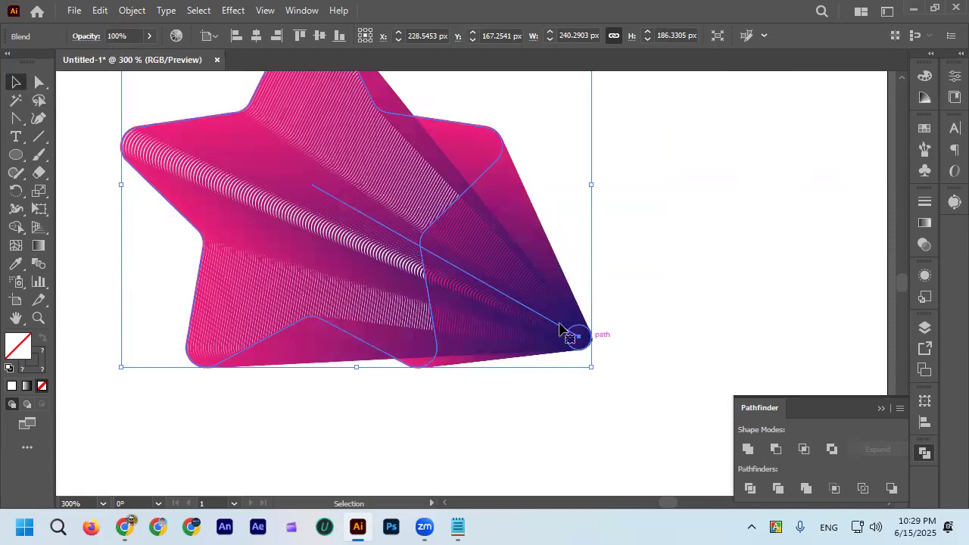
scroll(353, 227, "down", 2)
scroll(379, 231, "up", 3)
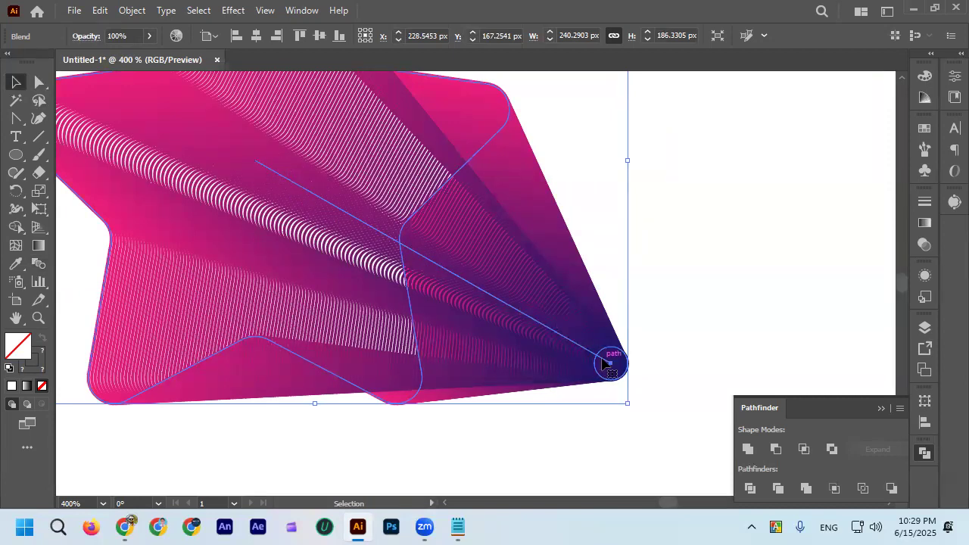
scroll(453, 273, "down", 2)
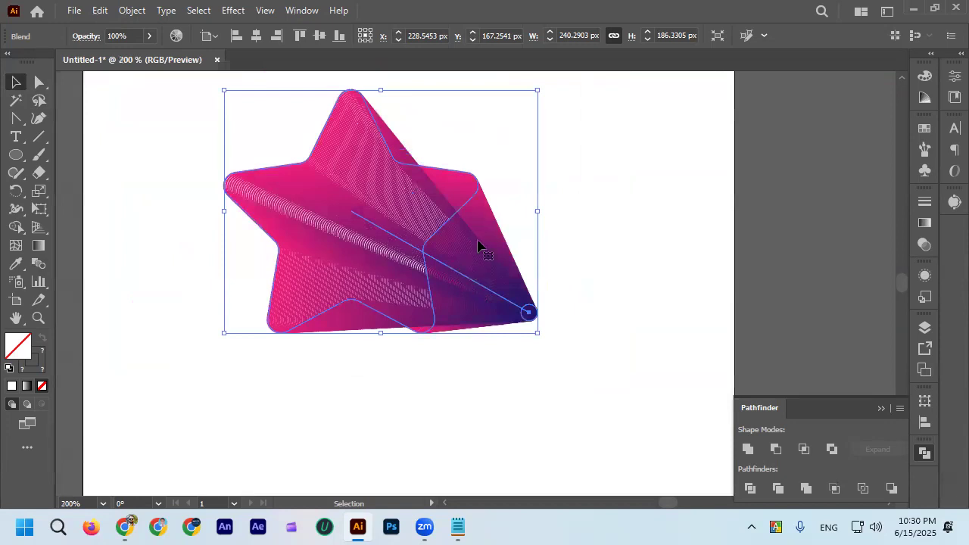
scroll(499, 261, "up", 1)
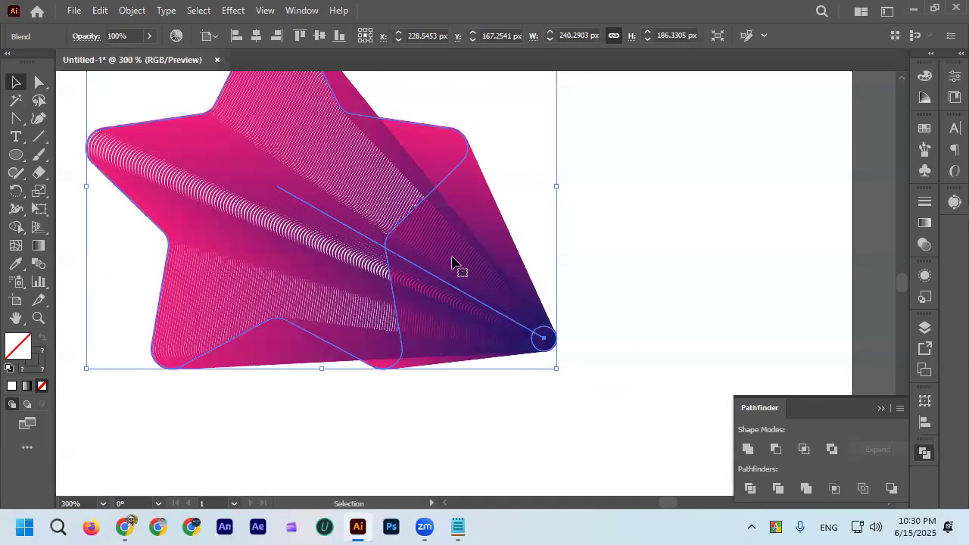
scroll(493, 249, "up", 1)
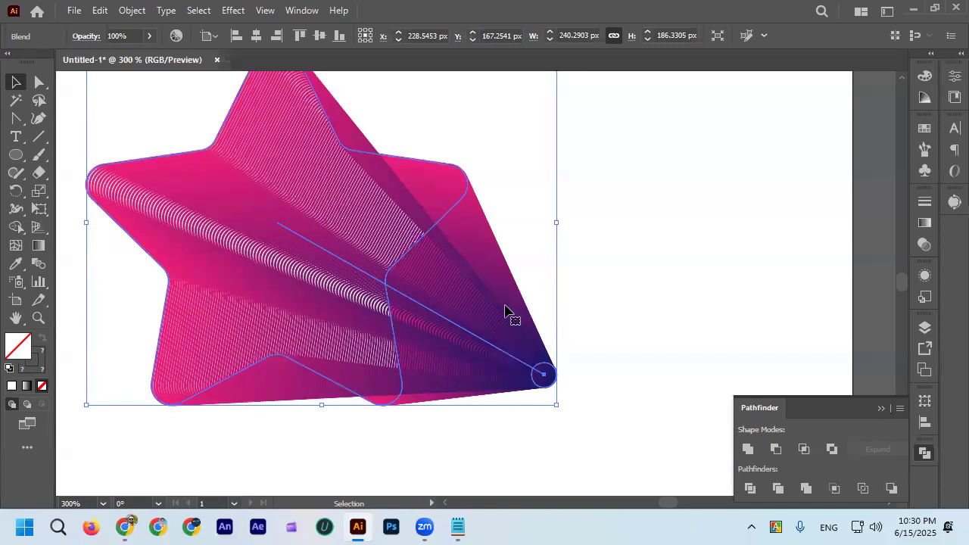
scroll(286, 286, "down", 1)
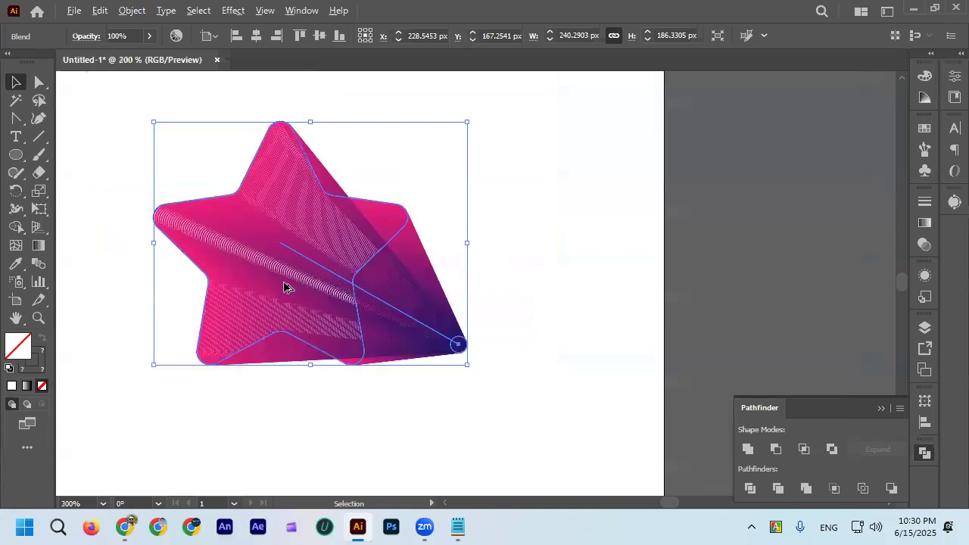
scroll(384, 295, "up", 1)
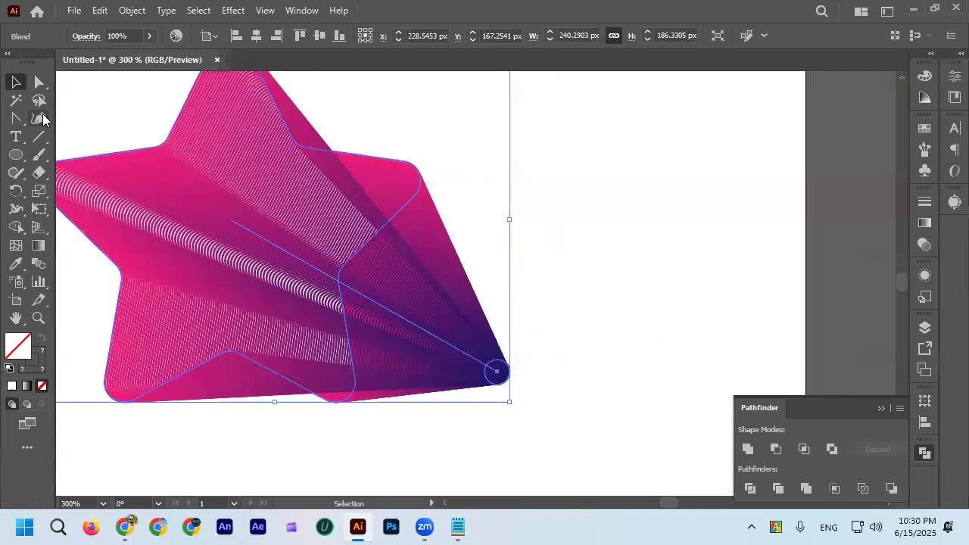
Switch from the Anchor Point tool to the Pen tool and show the related path-editing tools.
left_click(18, 119)
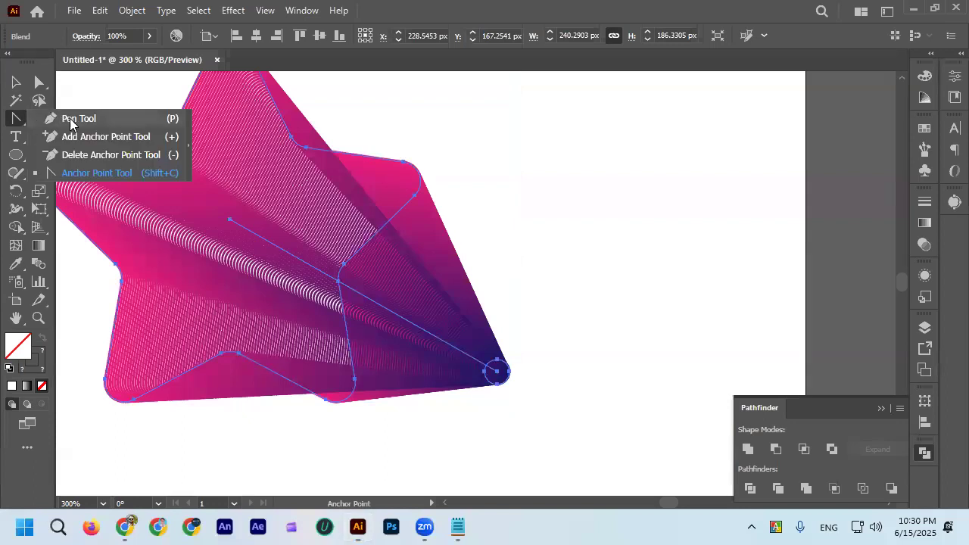
left_click(71, 124)
left_click(18, 119)
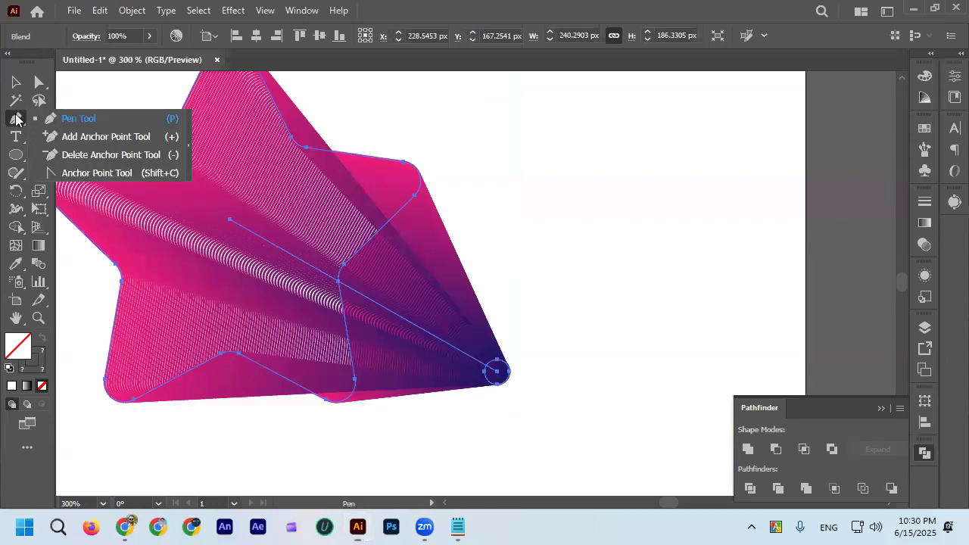
left_click(76, 119)
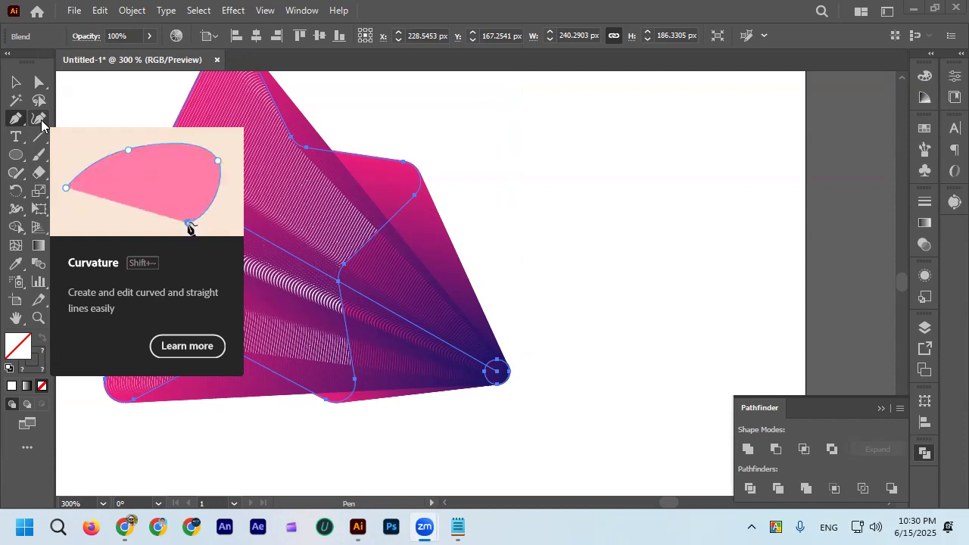
right_click(16, 119)
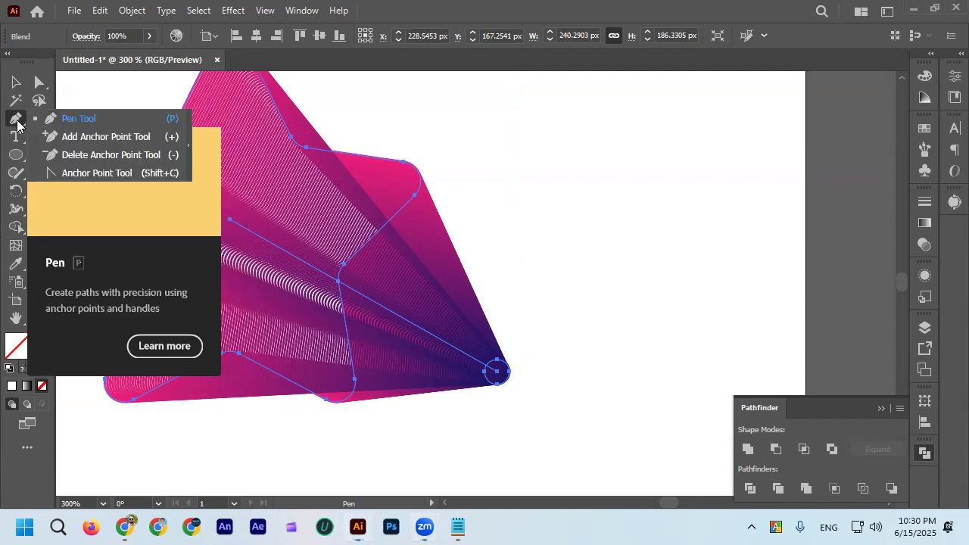
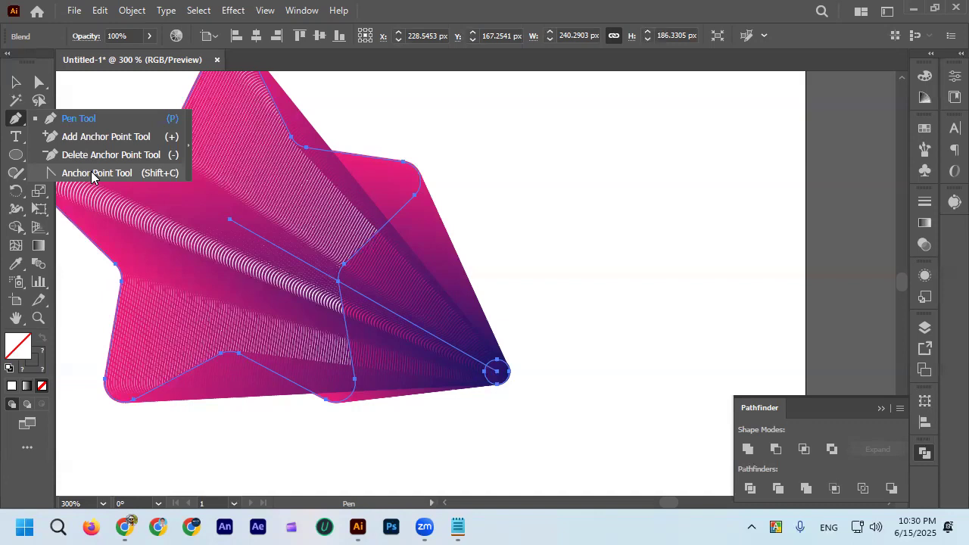
Bend the blend's straight spine into an upward arc between the star and the small circle with the Anchor Point tool.
left_click(38, 124)
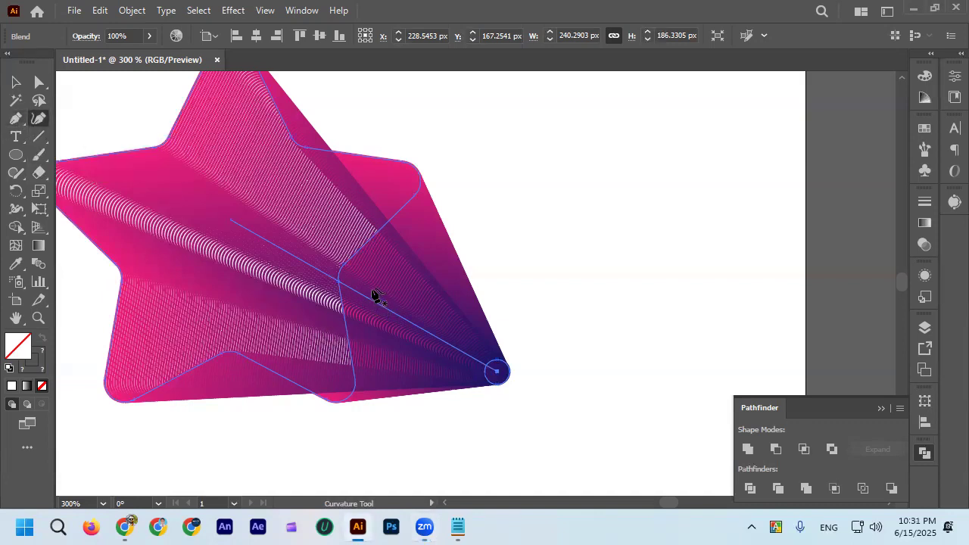
left_click(15, 119)
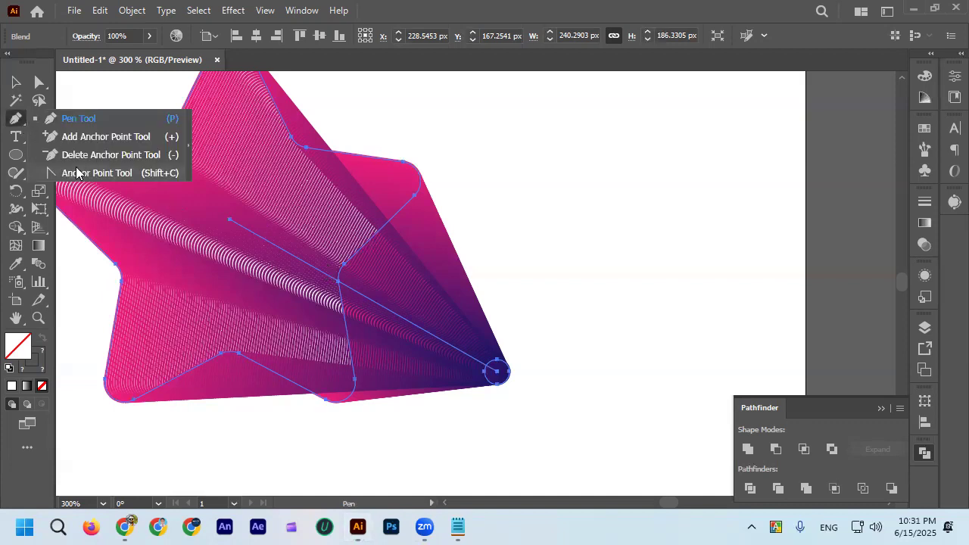
left_click(16, 120)
left_click(77, 173)
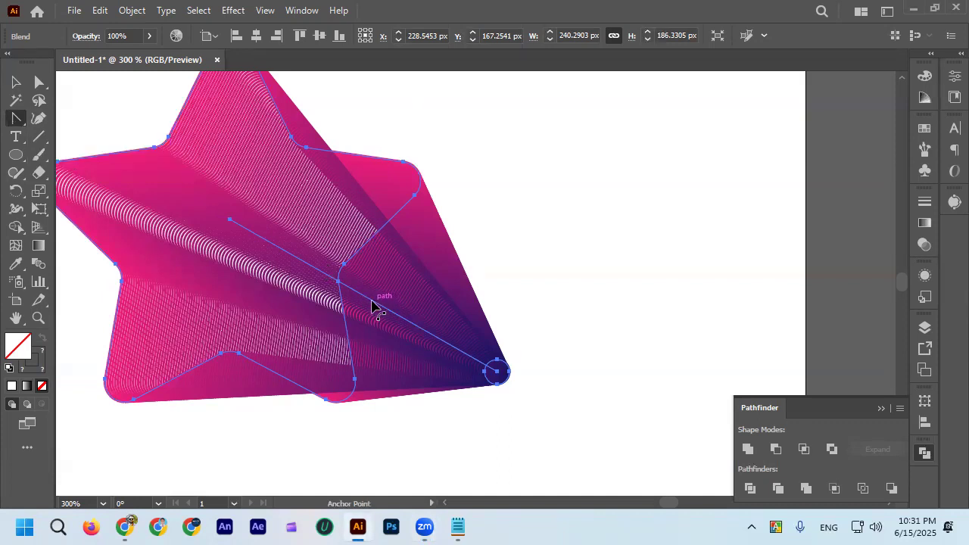
left_click_drag(372, 306, 485, 227)
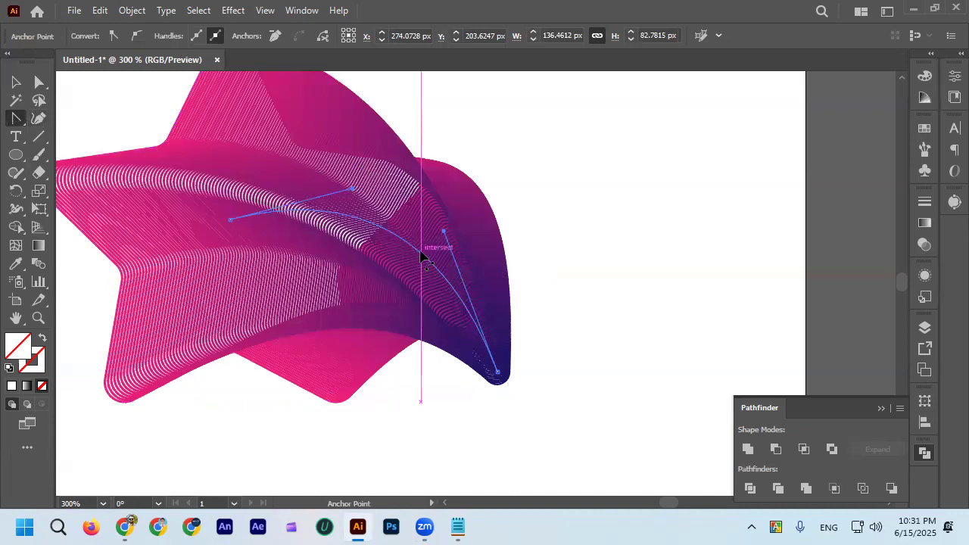
Try to bend the spine into a curve sagging below the star's center, and undo that change.
left_click_drag(385, 312, 528, 245)
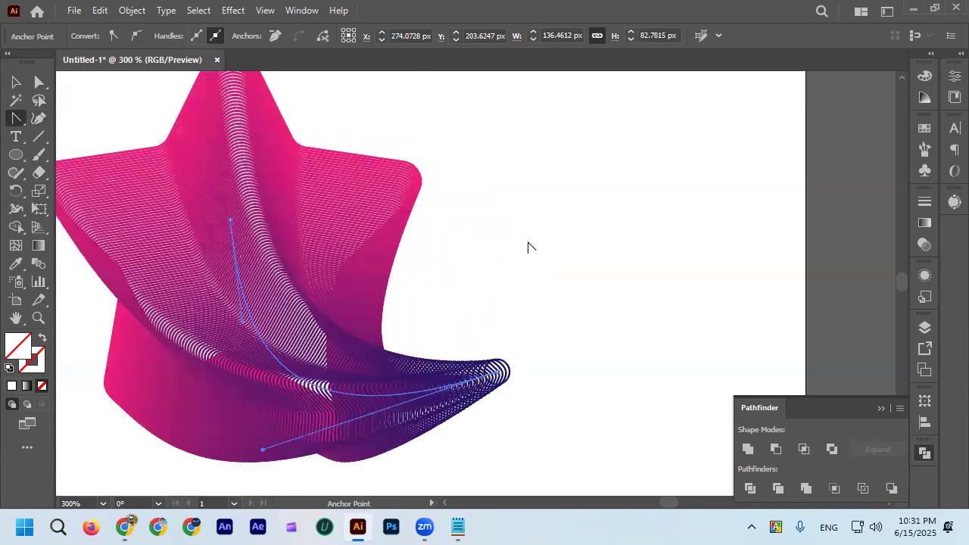
scroll(509, 234, "down", 2)
scroll(498, 237, "up", 1)
key("ctrl+z")
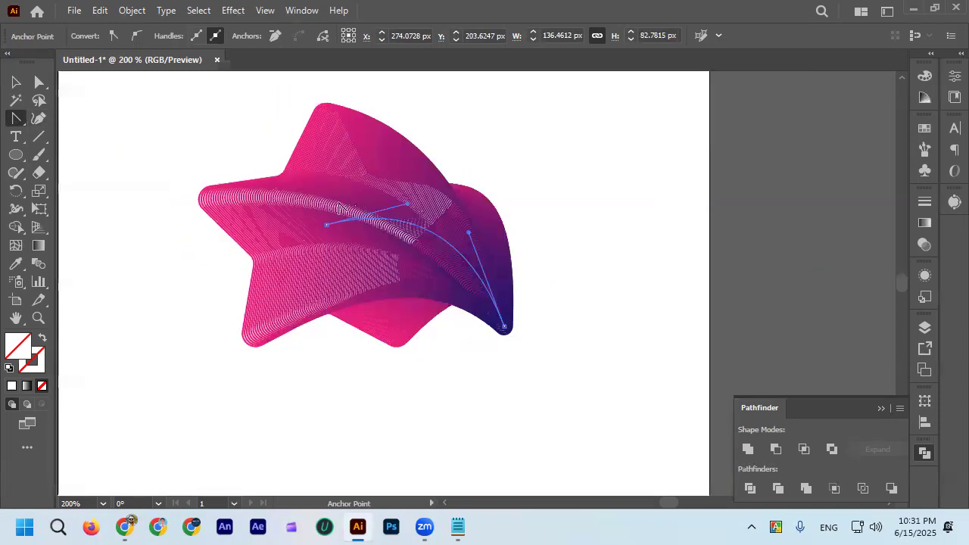
Add a point midway along the arched spine with the Curvature tool, move it next to the star-end point, and deselect.
left_click(39, 118)
left_click(426, 229)
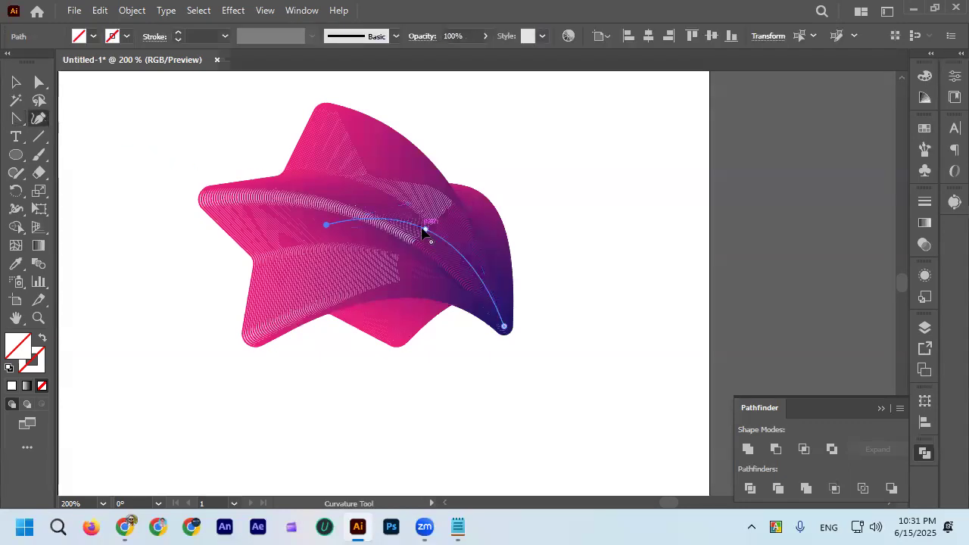
left_click_drag(427, 233, 318, 225)
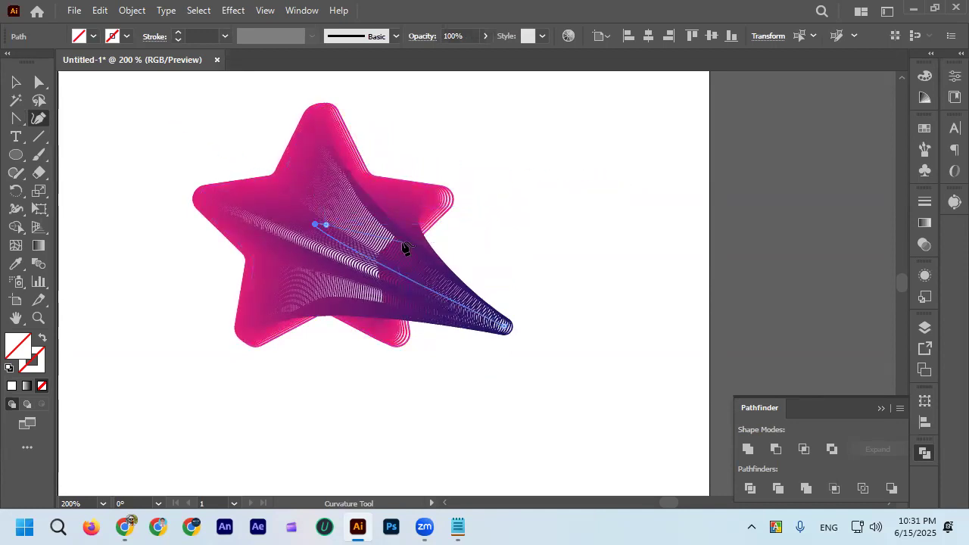
key("v")
left_click(114, 105)
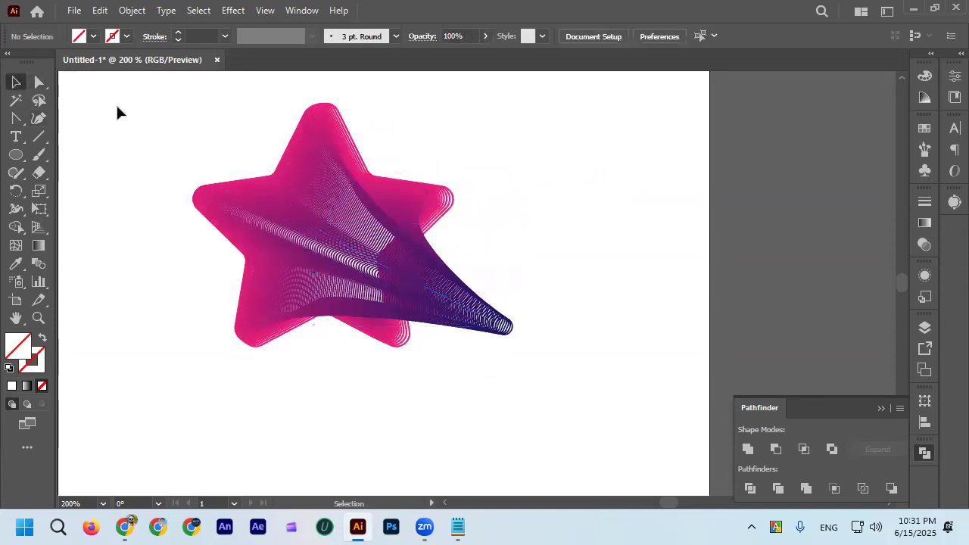
Examine the reshaped star blend up close, from its overall form to the ring spacing around the small circle end.
scroll(341, 221, "up", 1)
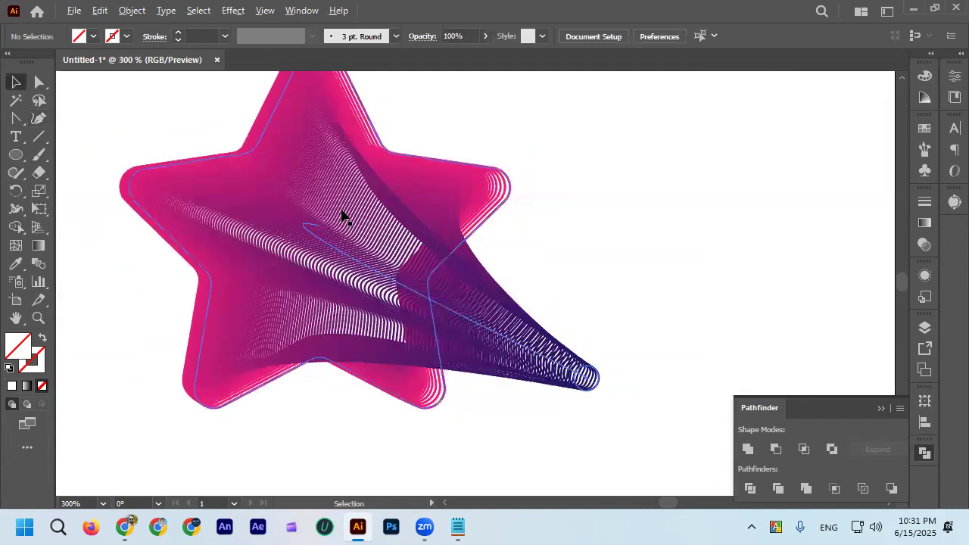
scroll(341, 219, "down", 1)
left_click(500, 307)
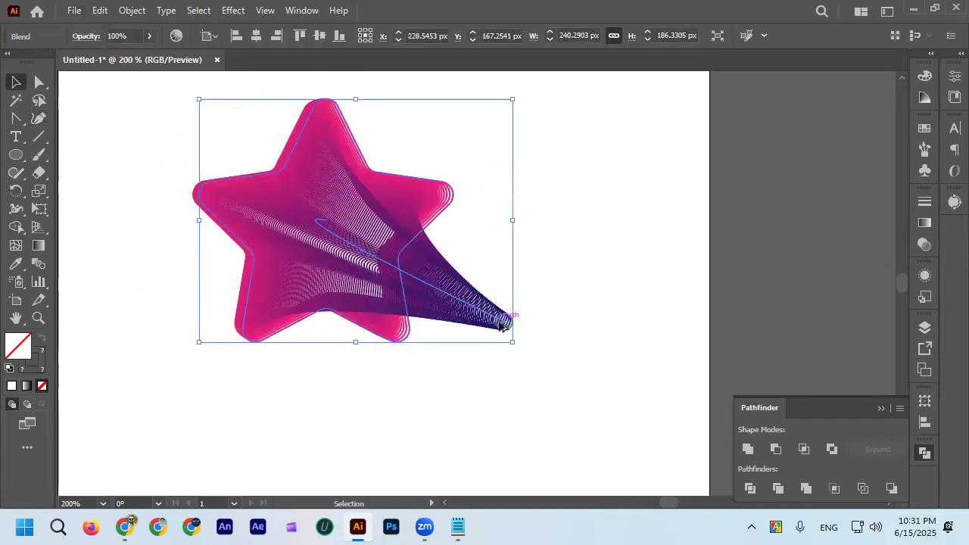
scroll(513, 319, "up", 4)
scroll(517, 294, "down", 3)
scroll(274, 227, "up", 5)
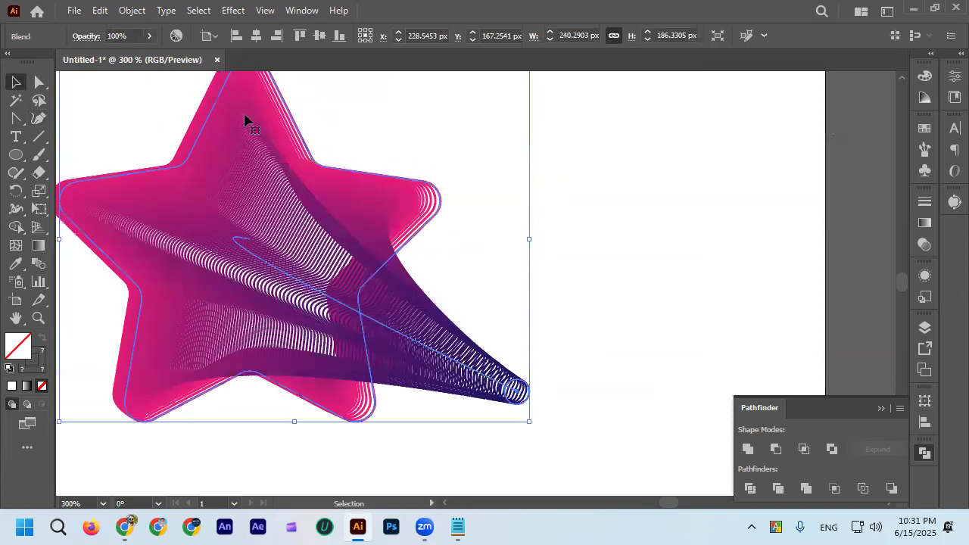
scroll(294, 194, "down", 3)
left_click(386, 212)
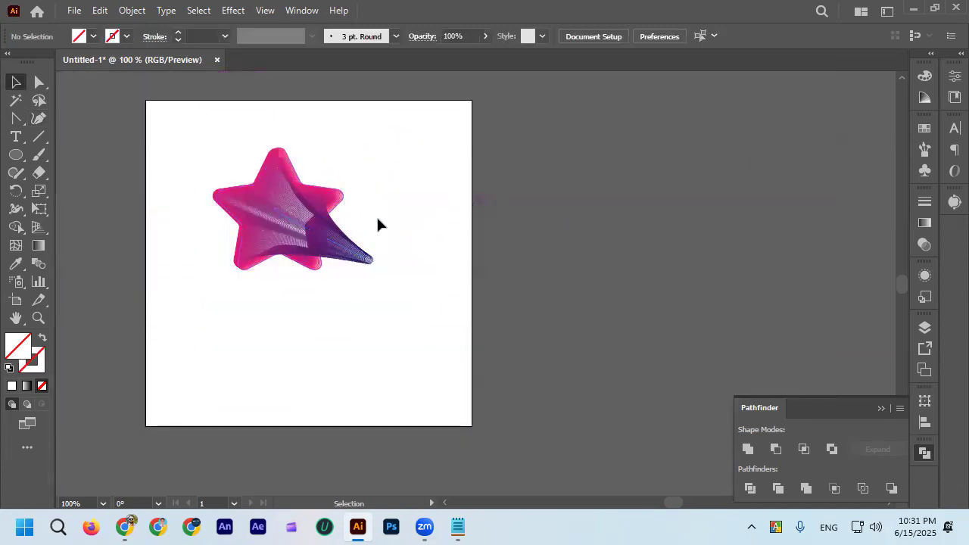
scroll(359, 214, "up", 1)
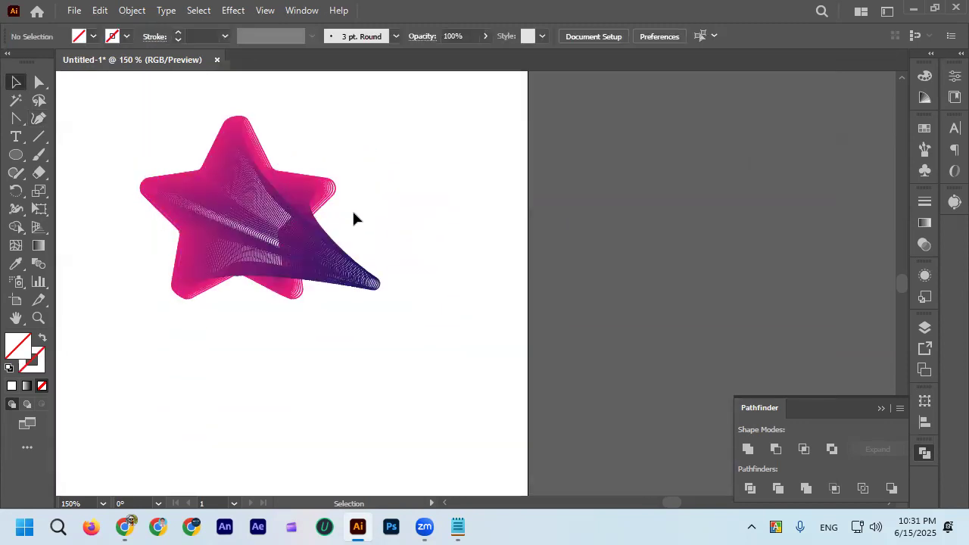
scroll(356, 227, "left", 2)
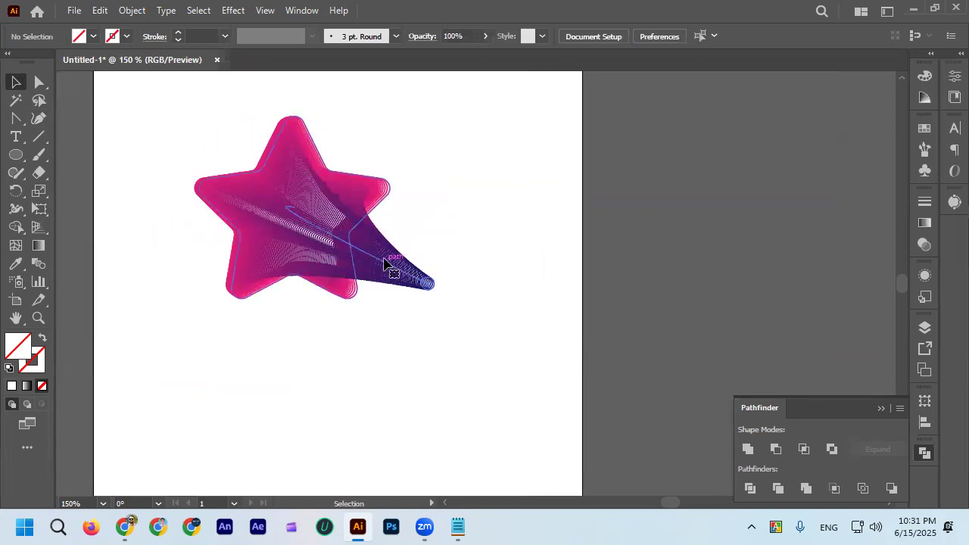
left_click(385, 262)
scroll(284, 156, "up", 1)
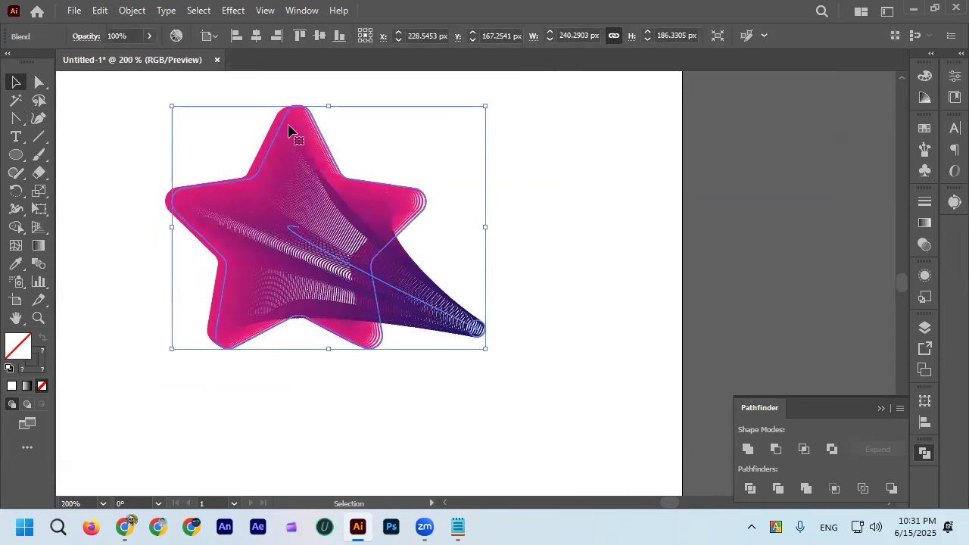
left_click(529, 244)
left_click(484, 331)
scroll(483, 318, "up", 5)
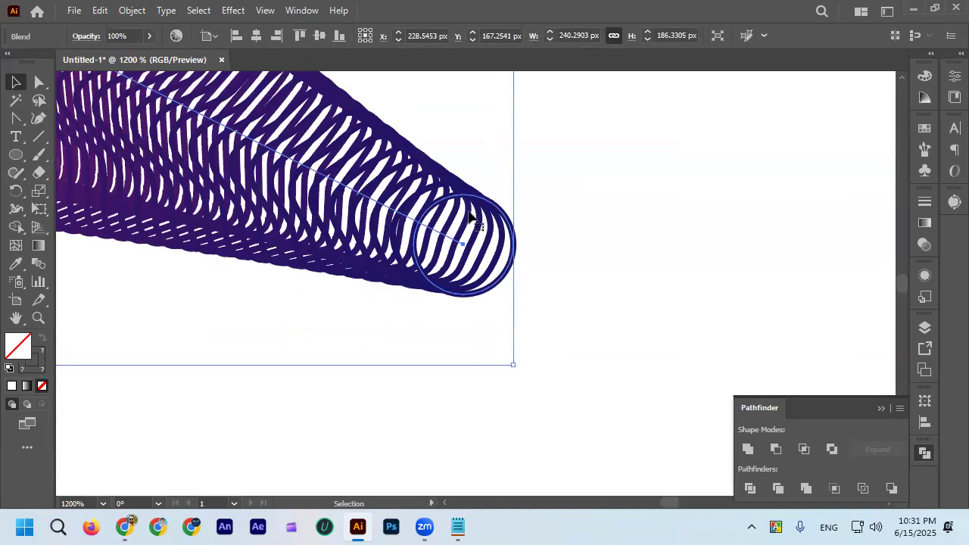
scroll(532, 237, "down", 4)
left_click(520, 242)
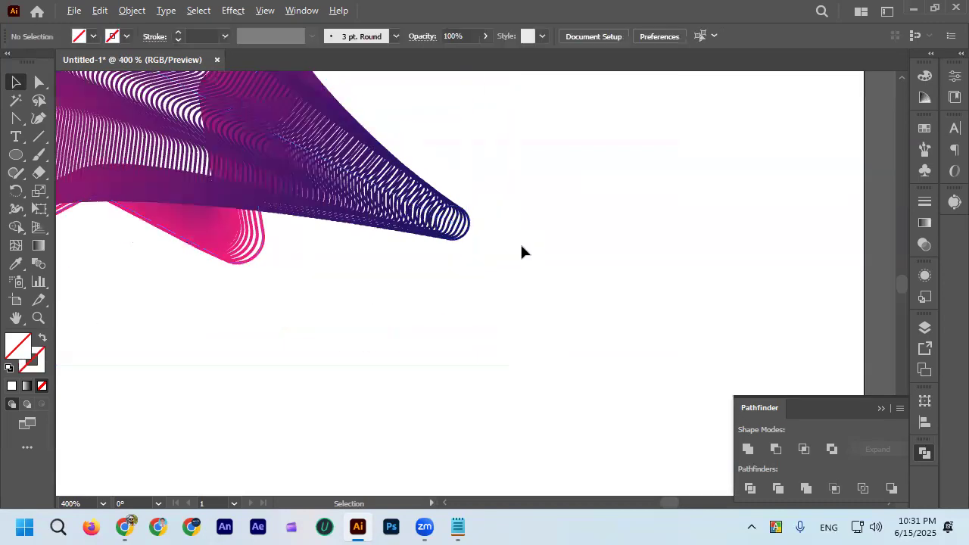
scroll(517, 242, "down", 3)
Reverse the star blend's stacking order with Reverse Front to Back, and deselect it.
left_click(485, 275)
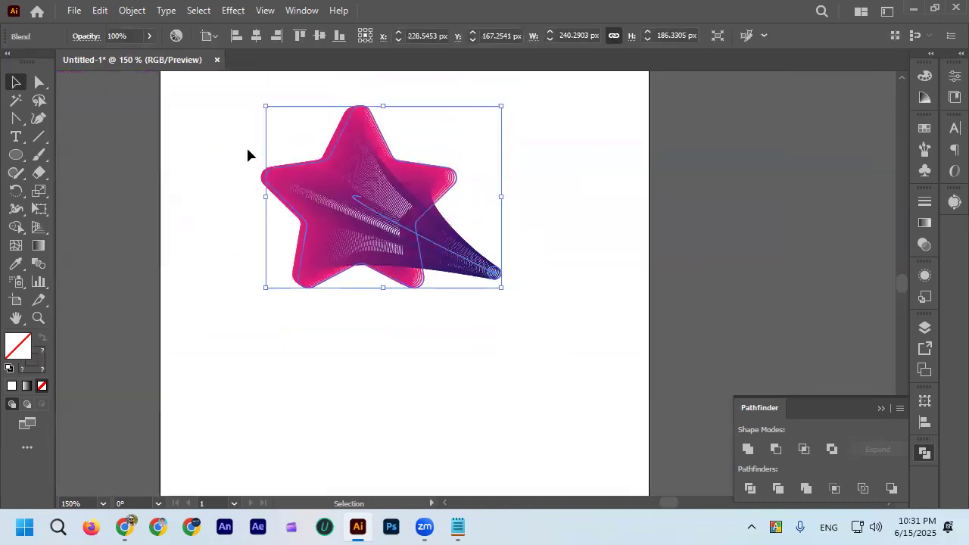
left_click(131, 10)
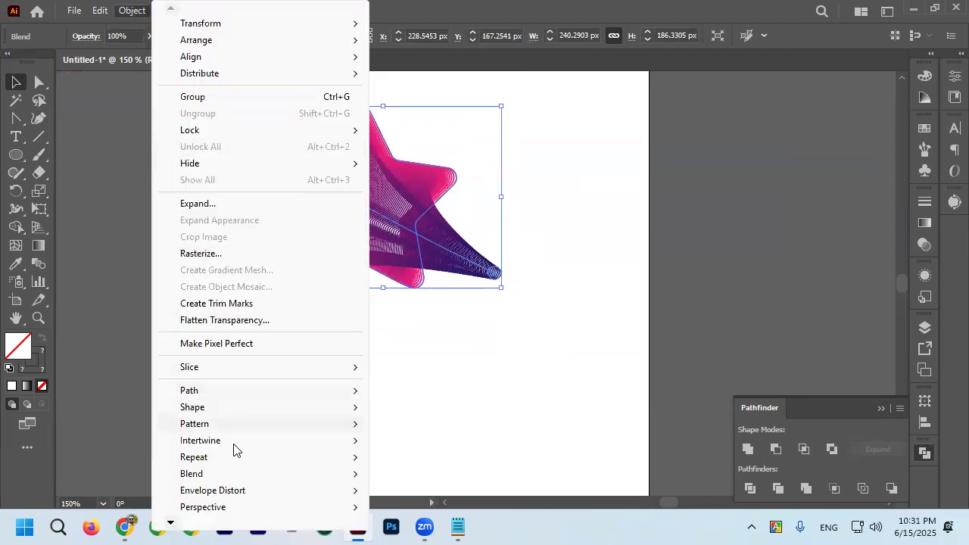
mouse_move(332, 476)
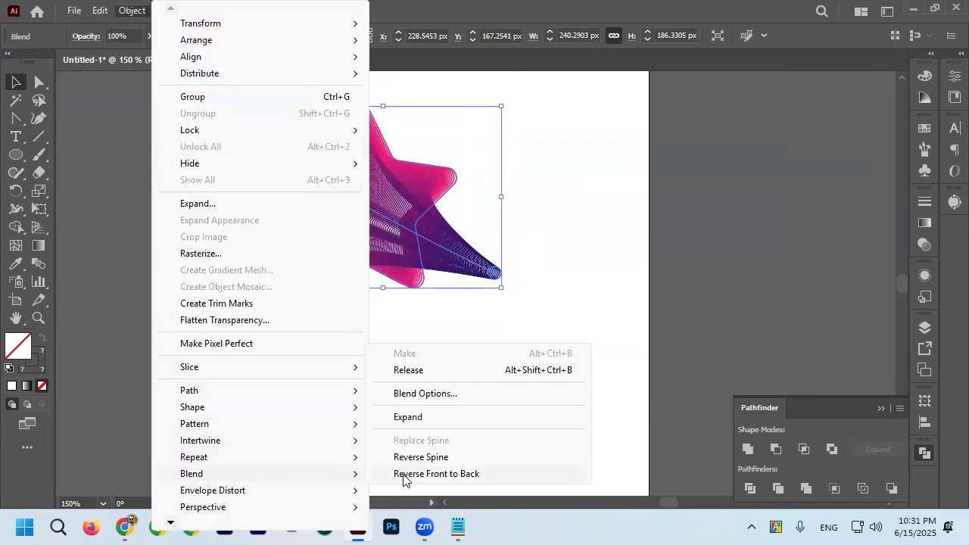
left_click(403, 474)
left_click(425, 394)
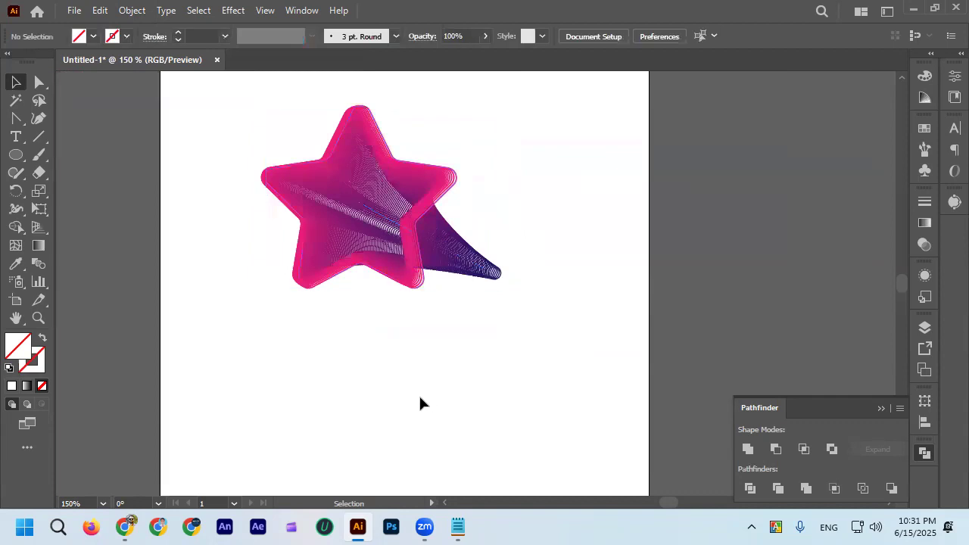
Reshape the reversed blend's spine with the Anchor Point tool so it arches from the star's center down to the small circle.
scroll(437, 235, "up", 1)
left_click(463, 261)
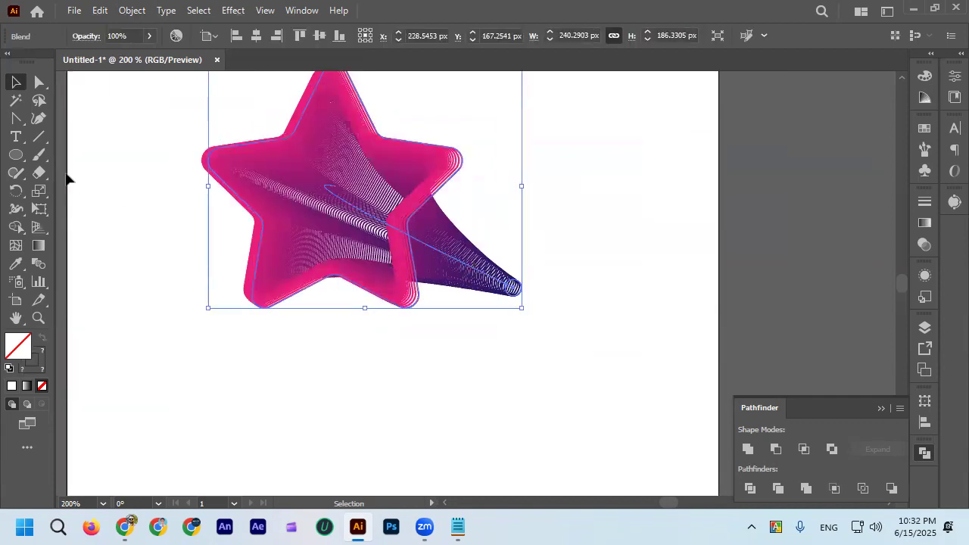
left_click(18, 119)
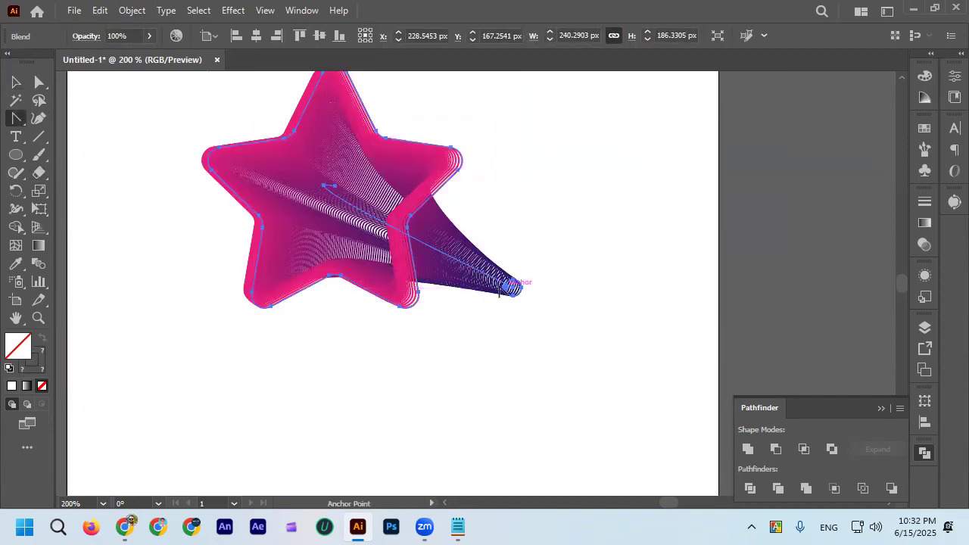
left_click_drag(461, 280, 476, 239)
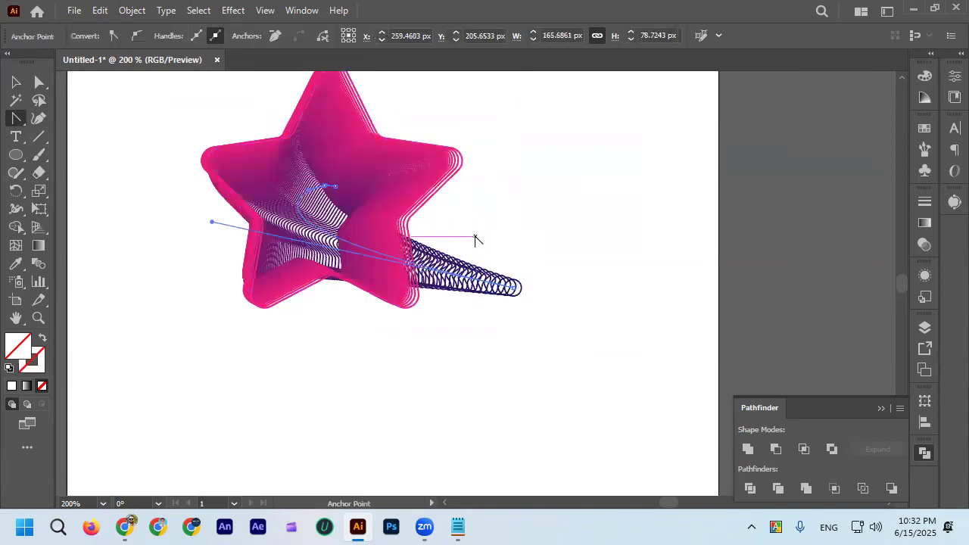
left_click_drag(496, 272, 507, 271)
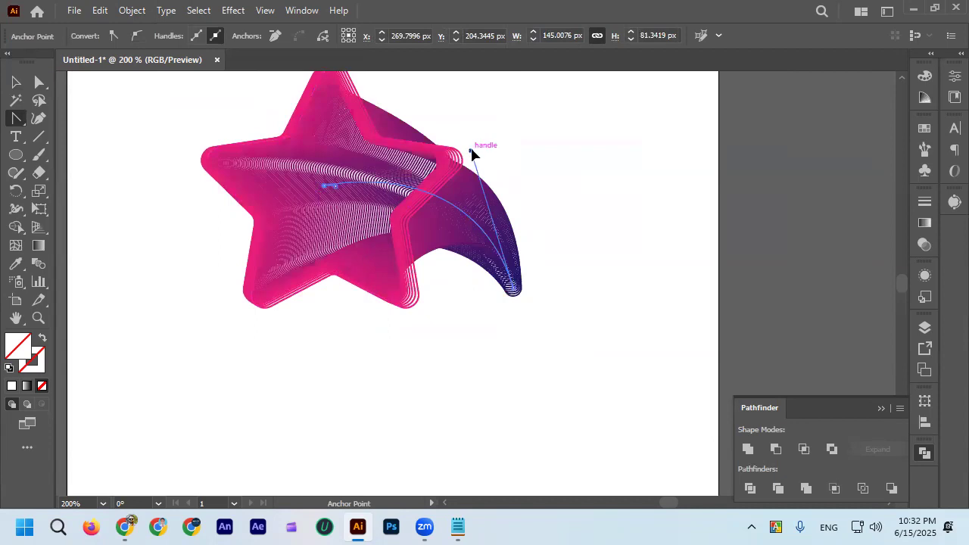
Extend the spine's handle at the small circle end upward for a stronger arch, and deselect the blend.
left_click_drag(471, 154, 483, 140)
left_click(21, 85)
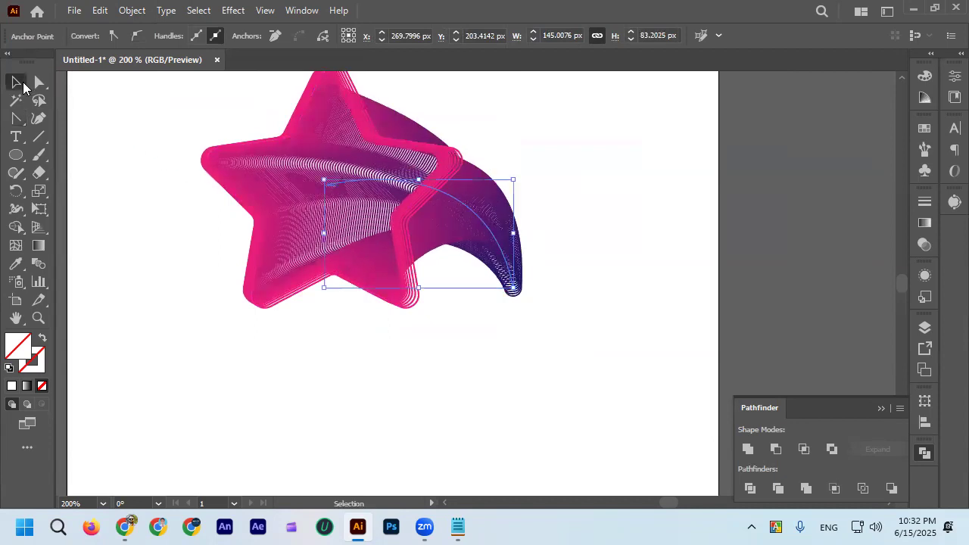
left_click(300, 312)
scroll(301, 312, "down", 3)
scroll(363, 314, "up", 3)
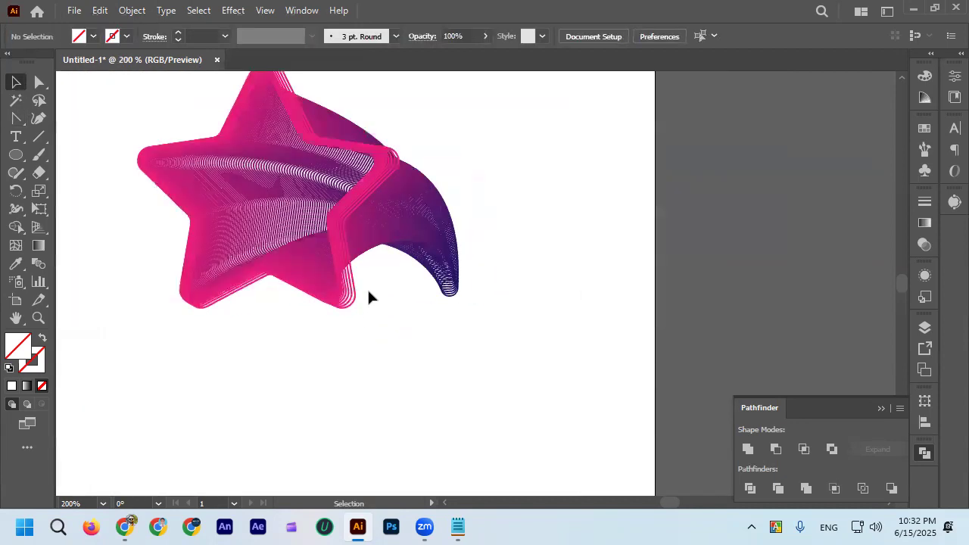
Reposition the spine's points near the star's center and its small circle end with Direct Selection, widening the curve.
left_click(398, 218)
key("a")
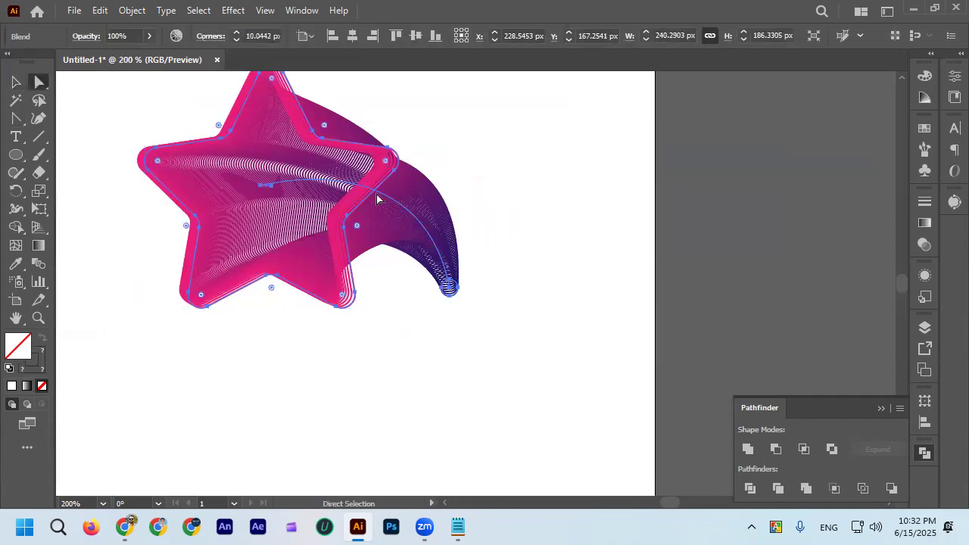
scroll(349, 196, "up", 3)
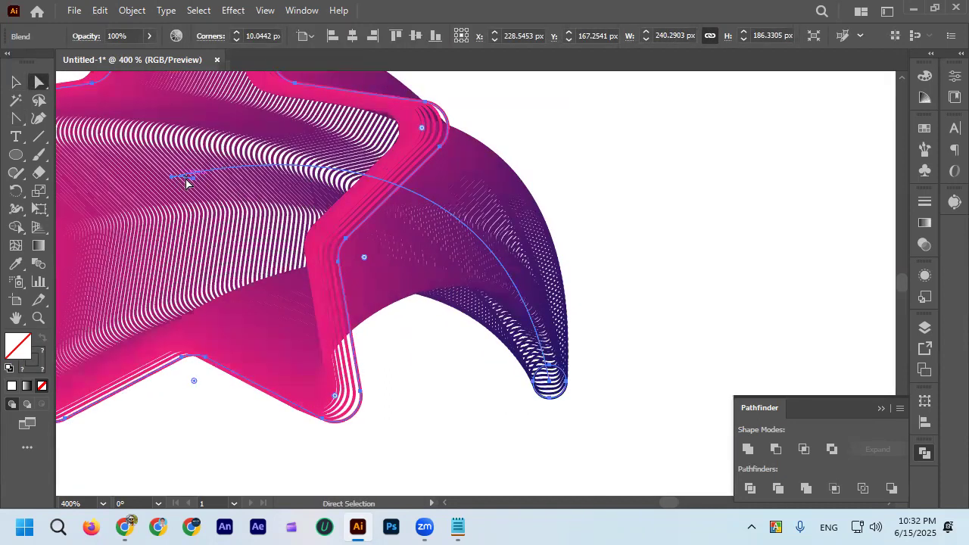
left_click_drag(176, 179, 285, 137)
left_click_drag(421, 157, 486, 214)
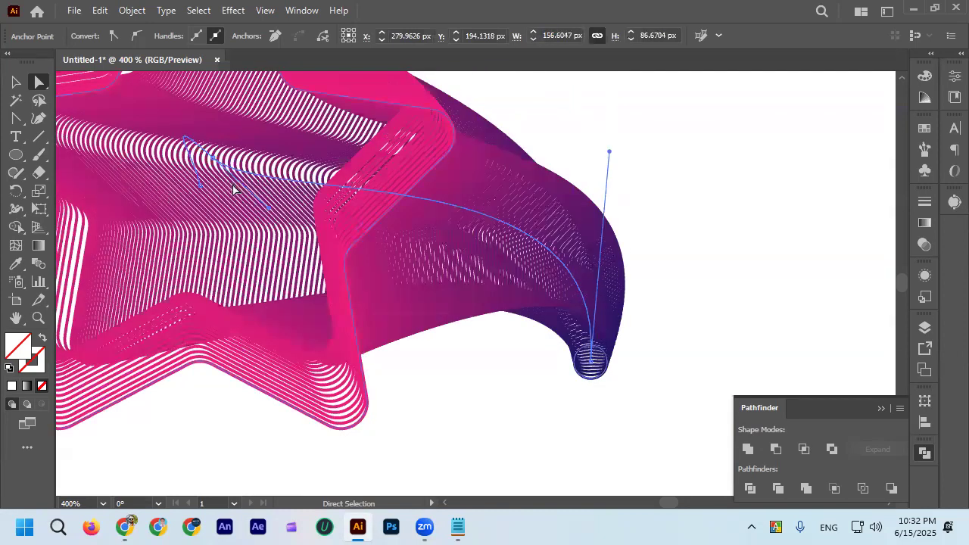
Retract the long handle of the spine's inner point, and shift the spine points near the star's center.
left_click_drag(265, 214, 175, 134)
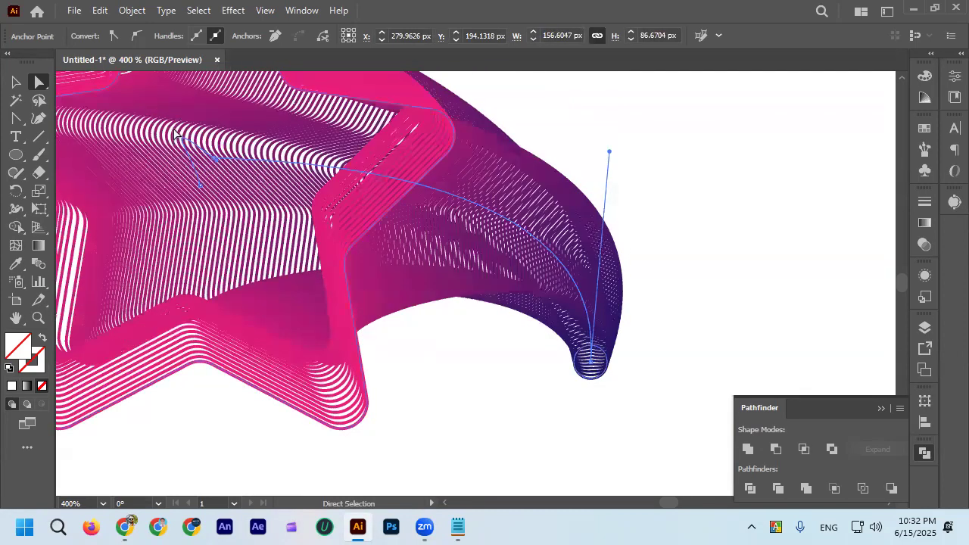
left_click(214, 159)
left_click_drag(157, 114, 226, 155)
scroll(280, 157, "down", 3)
scroll(255, 162, "up", 3)
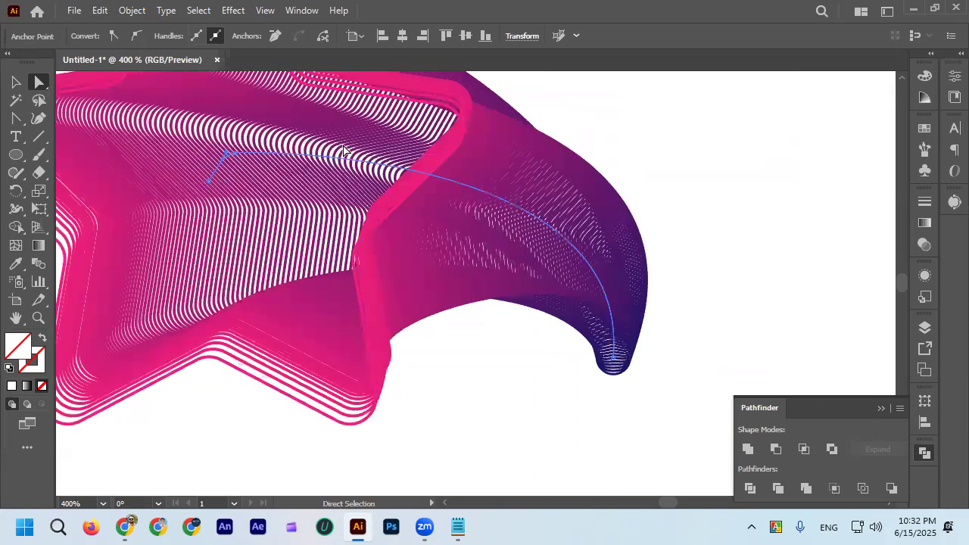
Select the spine's point at the small circle and swing its handle inward toward the star to refine the curve.
scroll(349, 152, "down", 1)
left_click_drag(478, 253, 455, 239)
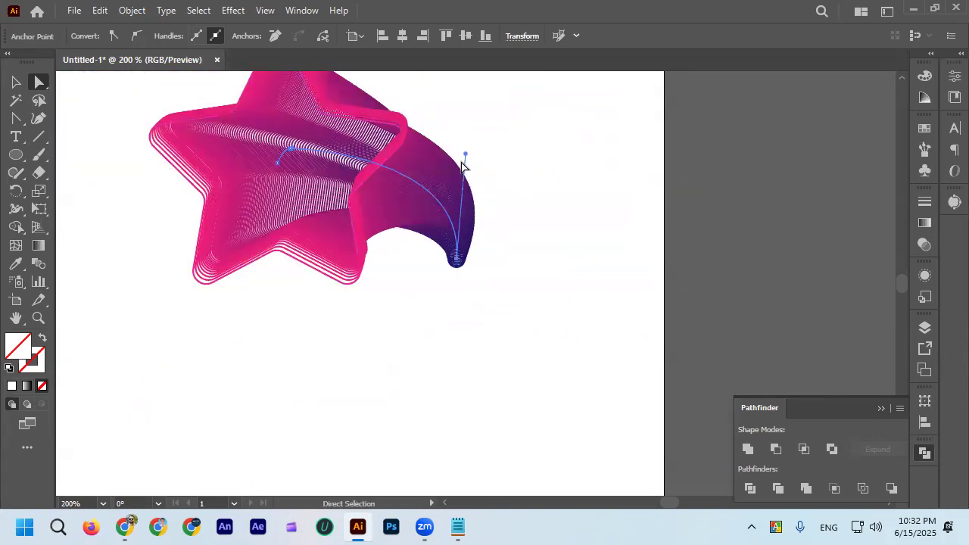
left_click_drag(466, 155, 443, 149)
scroll(308, 146, "up", 2)
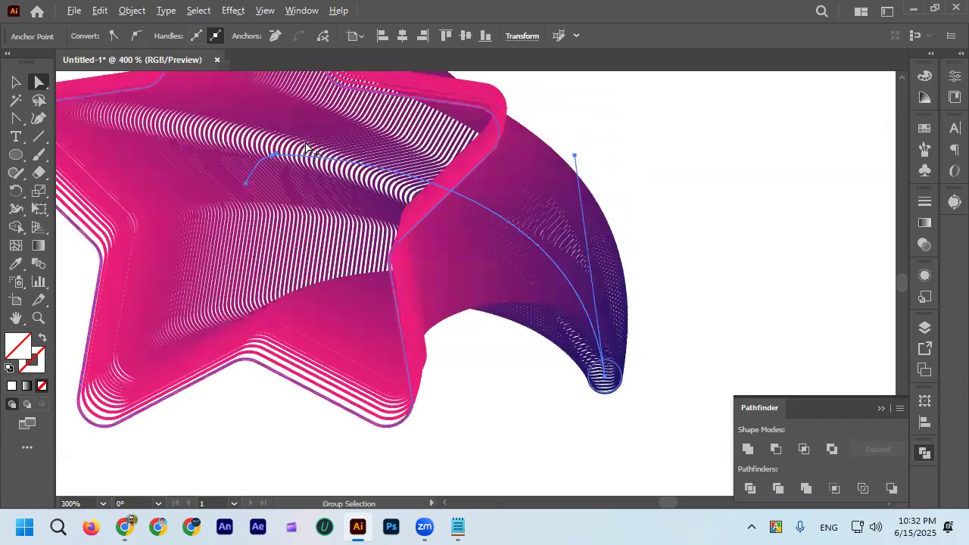
Adjust the handles of the spine's inner point near the star's center to smooth the curve.
scroll(265, 165, "up", 1)
left_click_drag(254, 165, 310, 155)
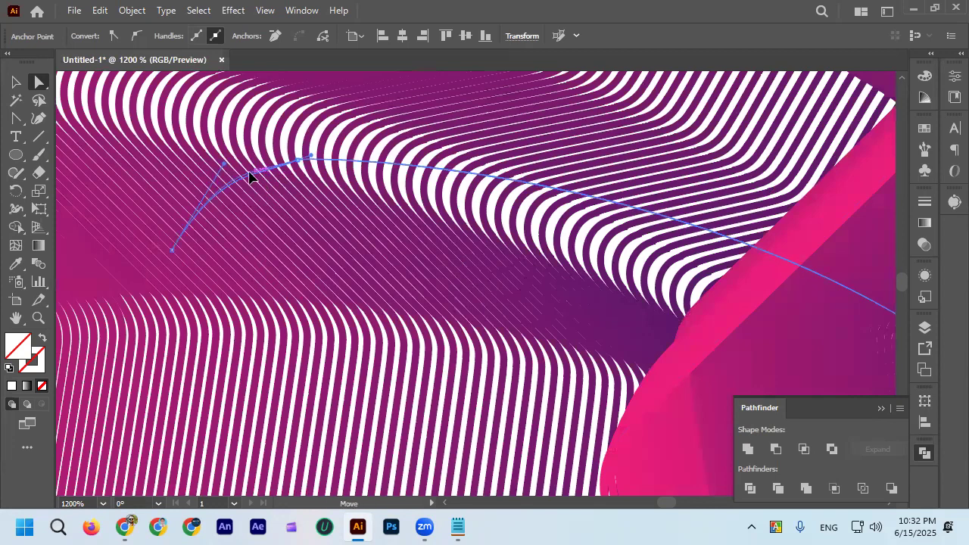
scroll(331, 140, "down", 2)
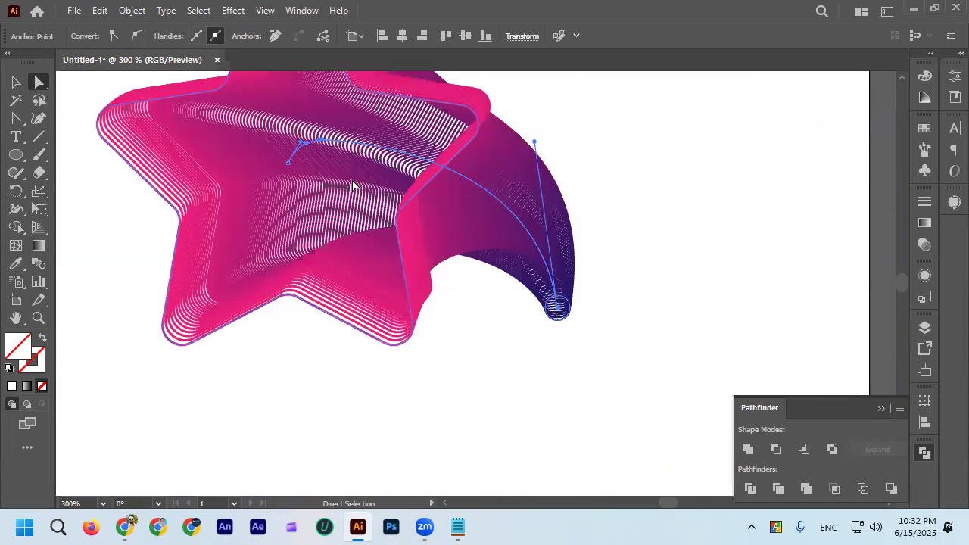
scroll(352, 184, "up", 2)
mouse_move(534, 220)
left_mouse_down()
mouse_move(540, 244)
mouse_move(533, 219)
left_mouse_up()
scroll(296, 214, "up", 1)
scroll(295, 215, "up", 3)
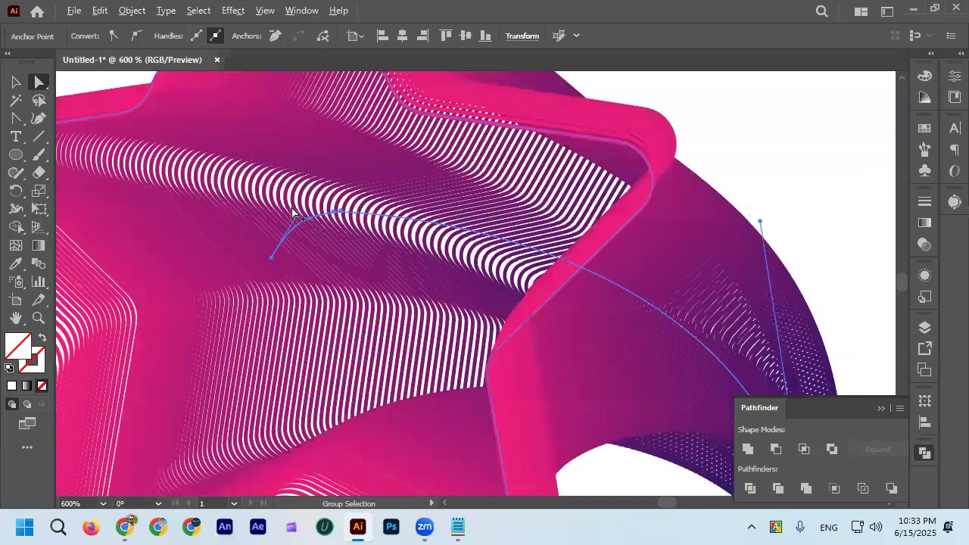
left_click_drag(310, 222, 447, 195)
scroll(447, 195, "down", 4)
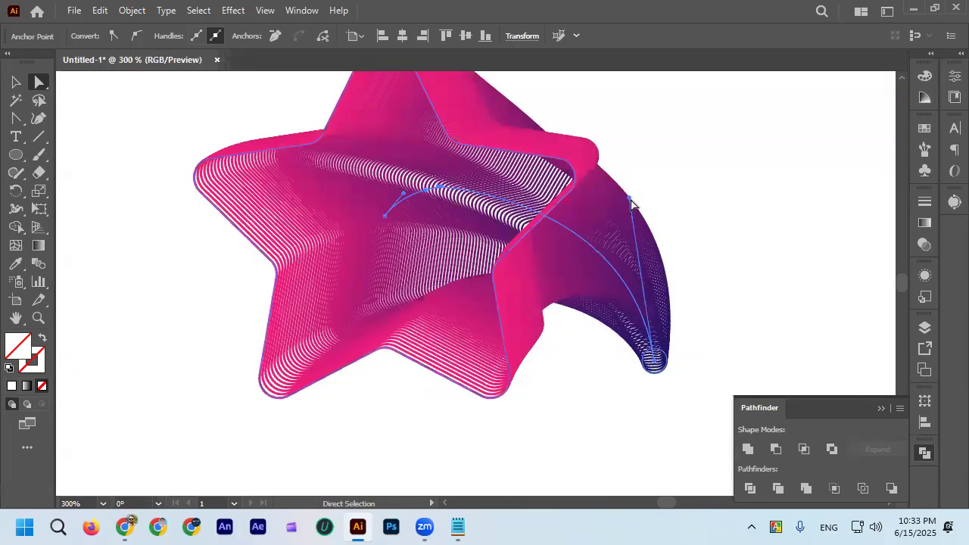
Shorten the spine handle at the small circle and move that end point closer to the star.
left_click_drag(631, 199, 623, 217)
left_click_drag(658, 364, 629, 334)
scroll(458, 212, "up", 2)
scroll(417, 184, "down", 3)
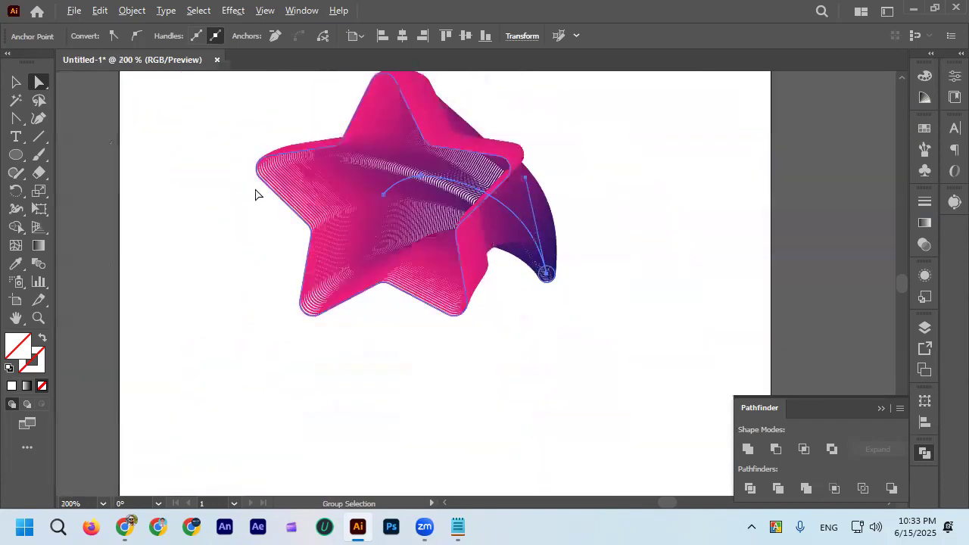
scroll(363, 204, "up", 3)
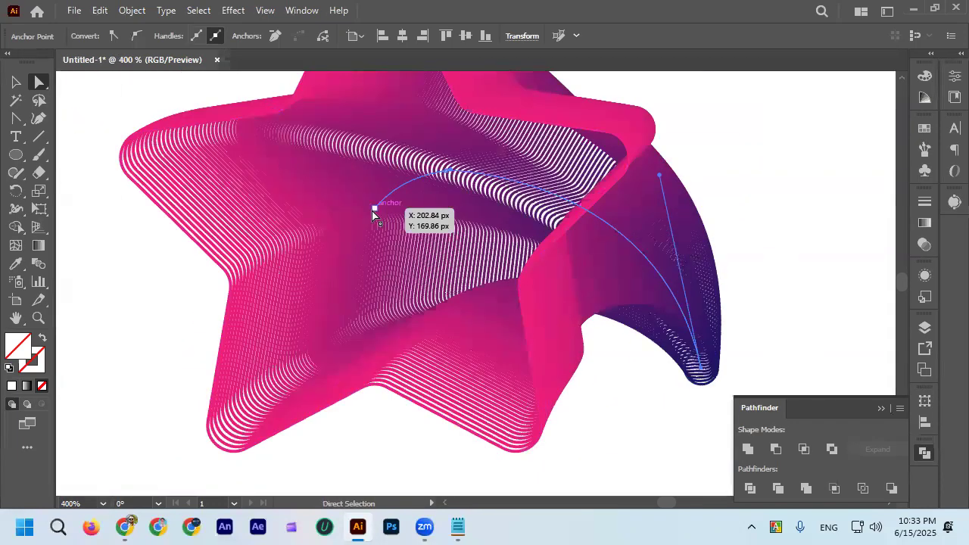
Raise the spine's end point at the star's center, nudge the inner point slightly, and deselect the blend.
left_click_drag(372, 215, 457, 173)
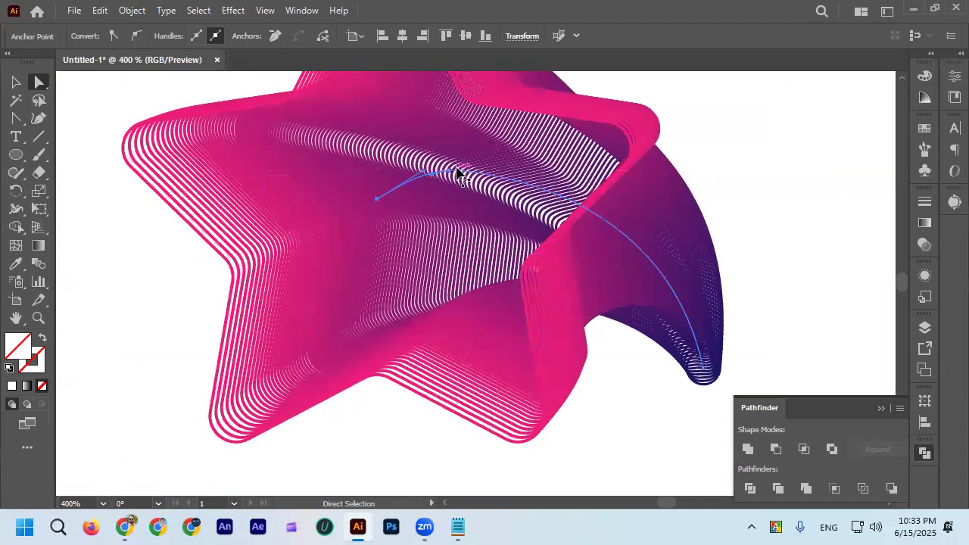
left_click(448, 173)
scroll(448, 172, "up", 3)
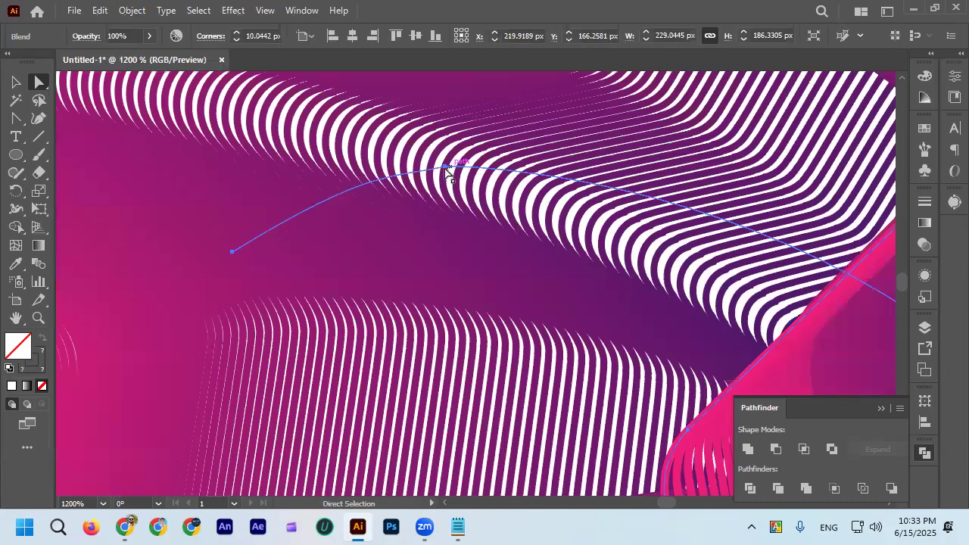
left_click_drag(444, 172, 442, 167)
scroll(421, 186, "down", 4)
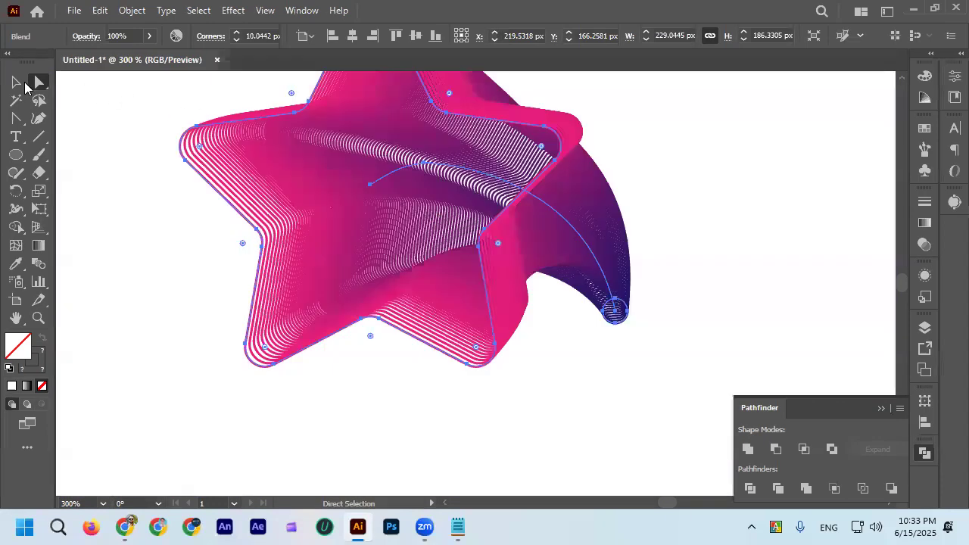
left_click(18, 83)
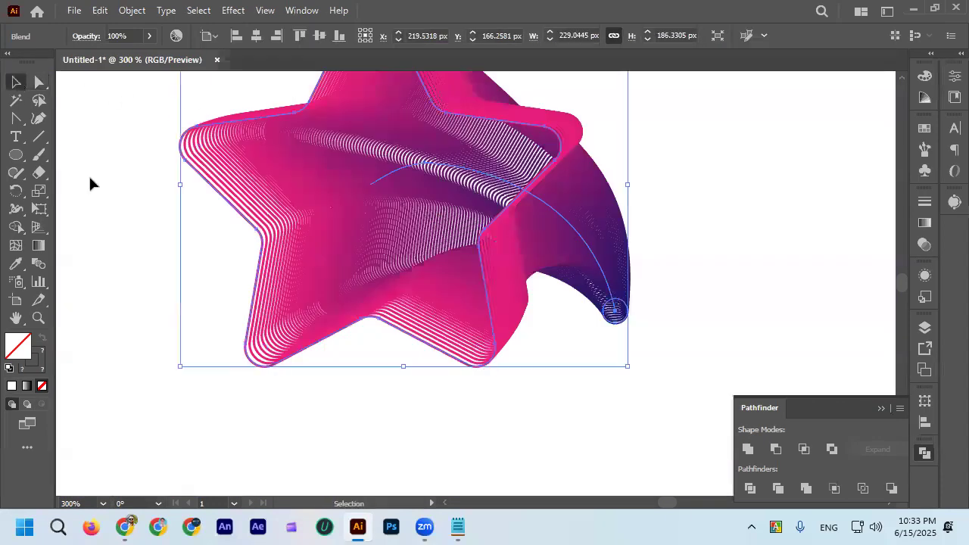
left_click(89, 182)
scroll(405, 206, "down", 4)
scroll(438, 199, "up", 3)
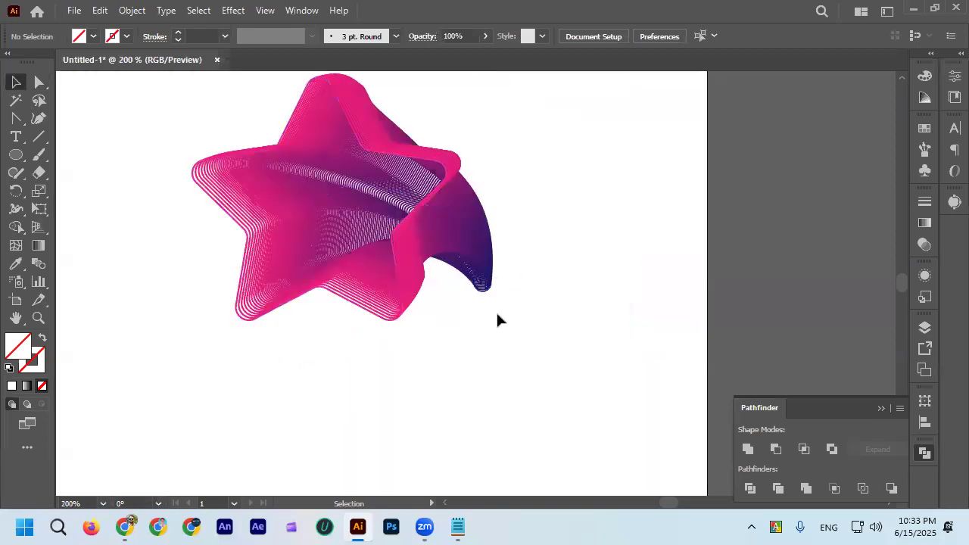
Pull the spine's small circle end closer to the star with Direct Selection and shorten its handle.
left_click(476, 288)
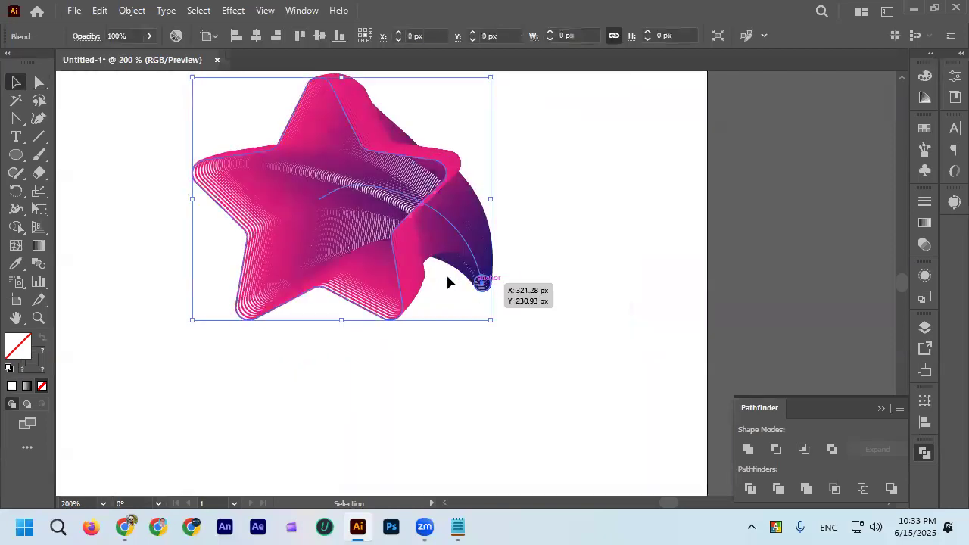
left_click(39, 82)
scroll(494, 283, "up", 2)
left_click_drag(478, 290, 441, 261)
scroll(453, 296, "down", 2)
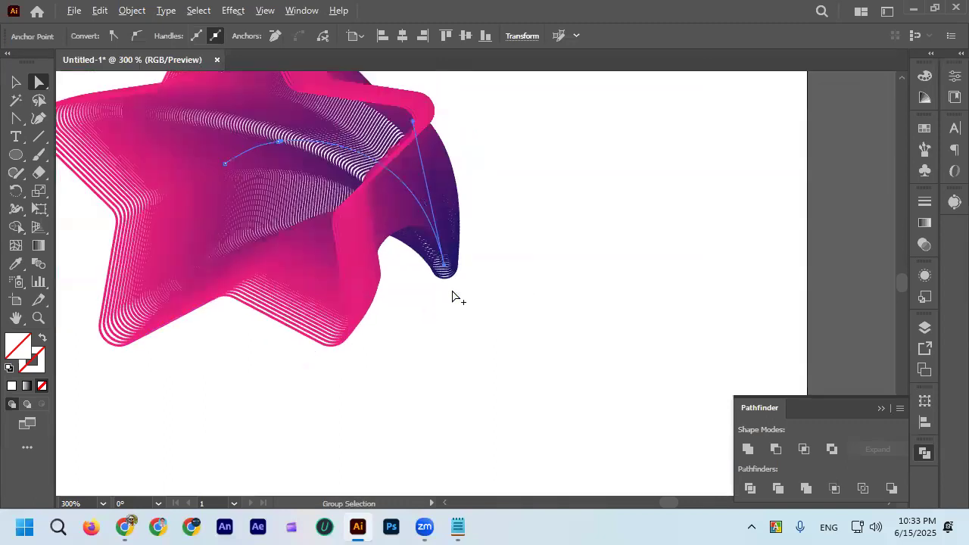
scroll(447, 257, "up", 1)
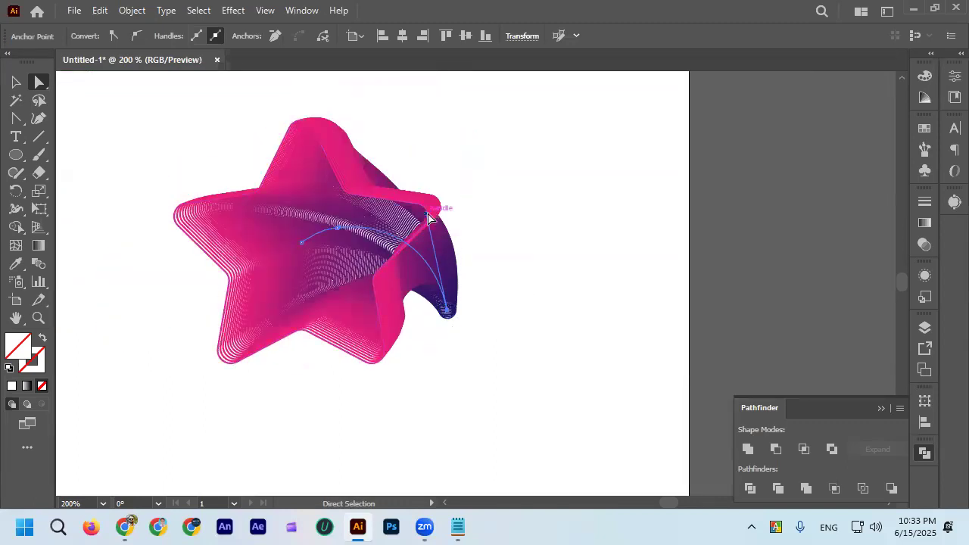
left_click_drag(429, 218, 434, 251)
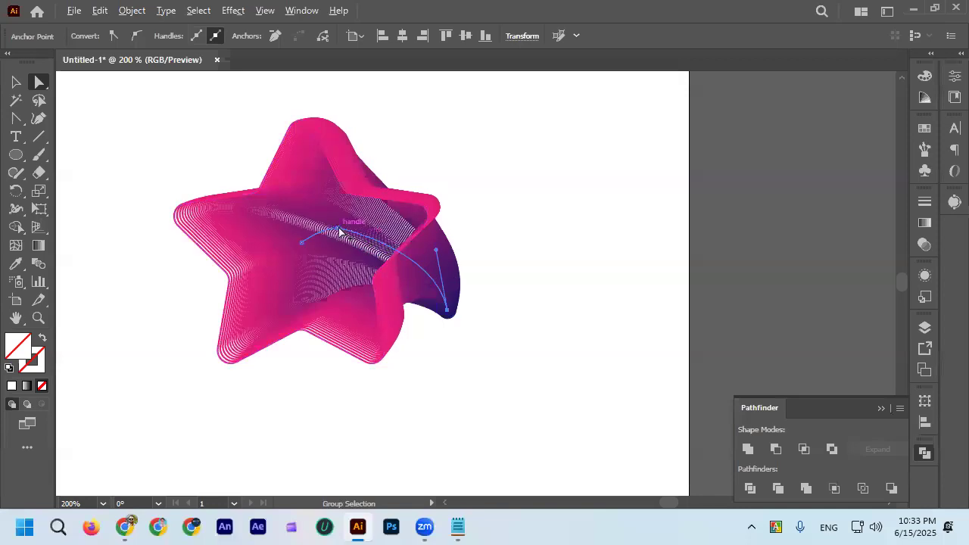
Shift the spine's inner point outward, adjust the handle of the star's center point, and deselect the blend.
scroll(338, 231, "up", 1)
scroll(334, 230, "up", 2)
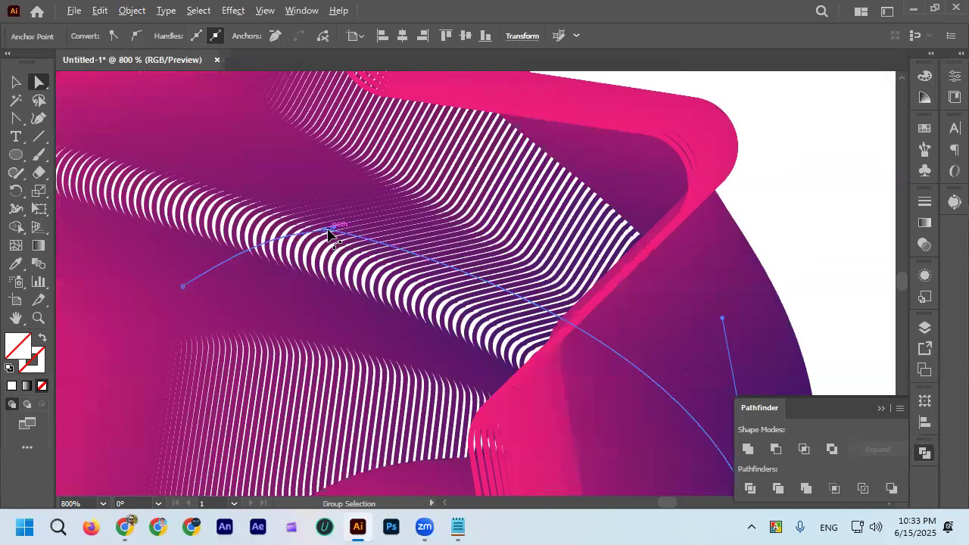
left_click(328, 230)
left_click_drag(334, 231, 387, 216)
left_click(183, 287)
left_click_drag(277, 229, 206, 240)
scroll(269, 201, "up", 1)
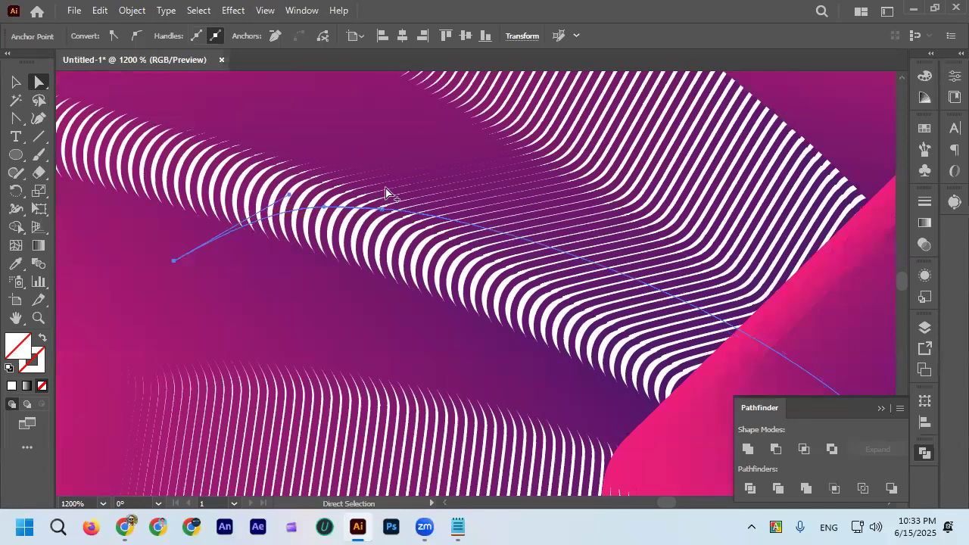
scroll(389, 194, "down", 4)
left_click(16, 81)
left_click(116, 92)
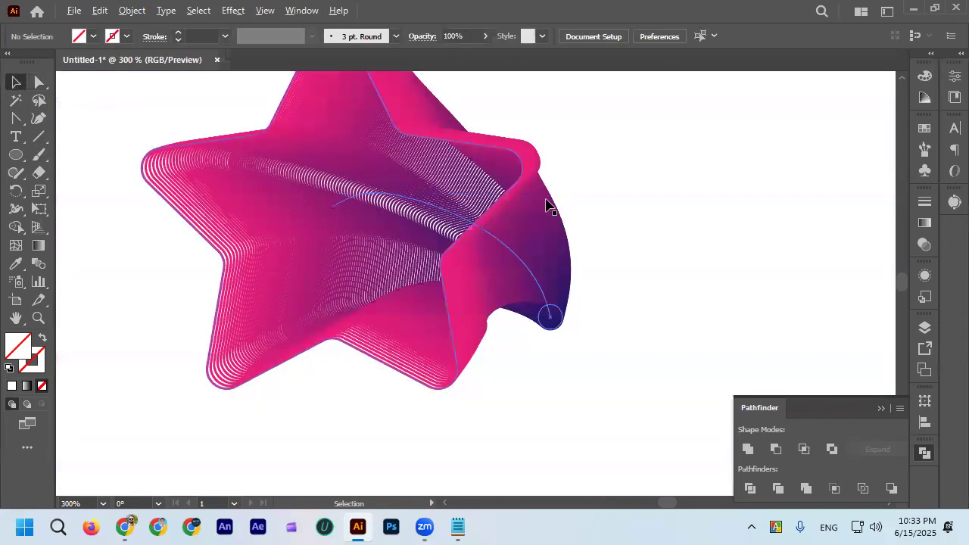
Move the finished star blend off the artboard to its right side and deselect it.
scroll(578, 280, "down", 2)
scroll(578, 280, "down", 1)
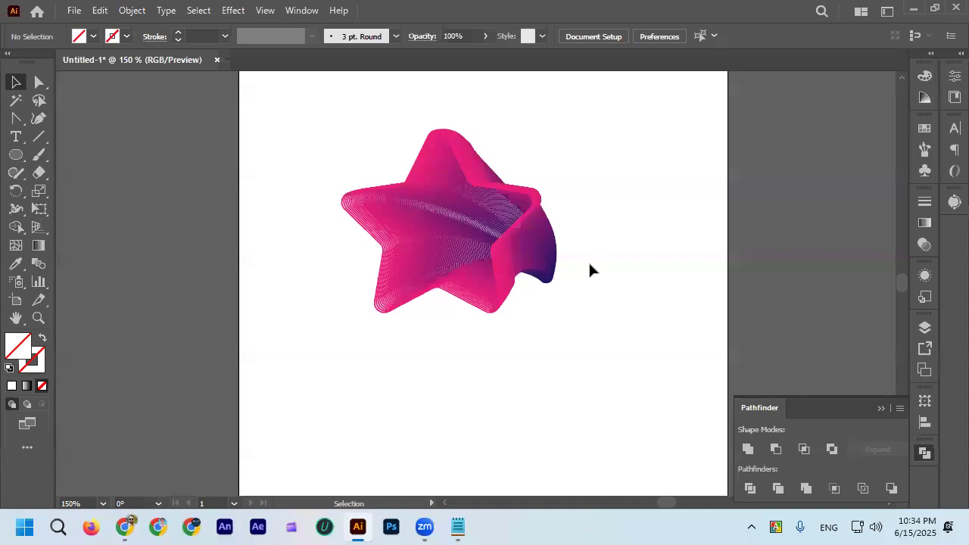
scroll(532, 236, "up", 1)
left_click(515, 240)
left_click(613, 206)
scroll(417, 240, "down", 2)
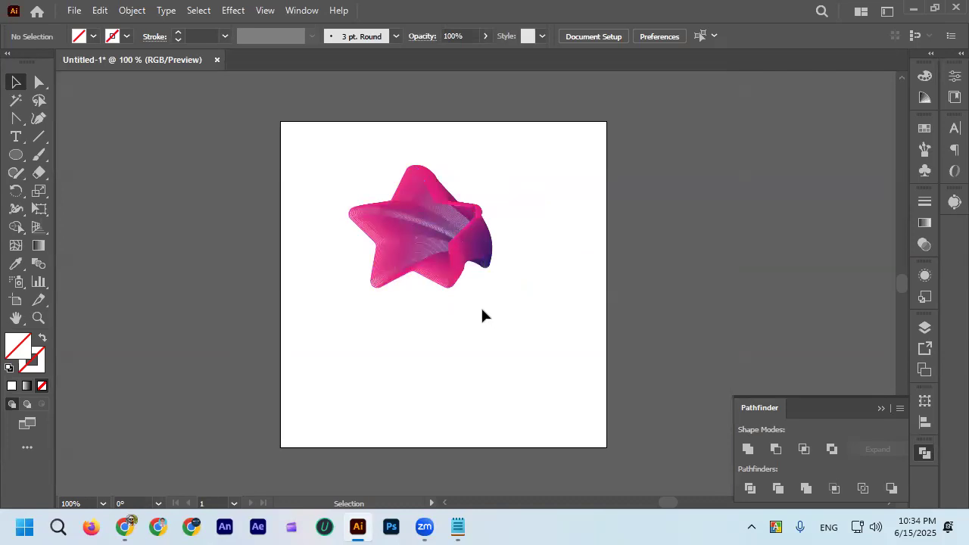
left_click(434, 253)
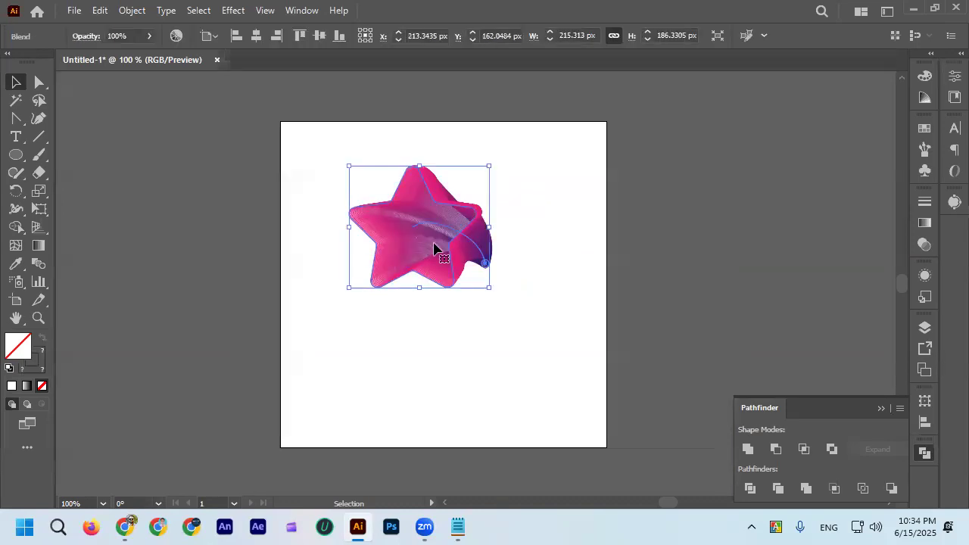
left_click_drag(434, 250, 725, 211)
left_click(667, 318)
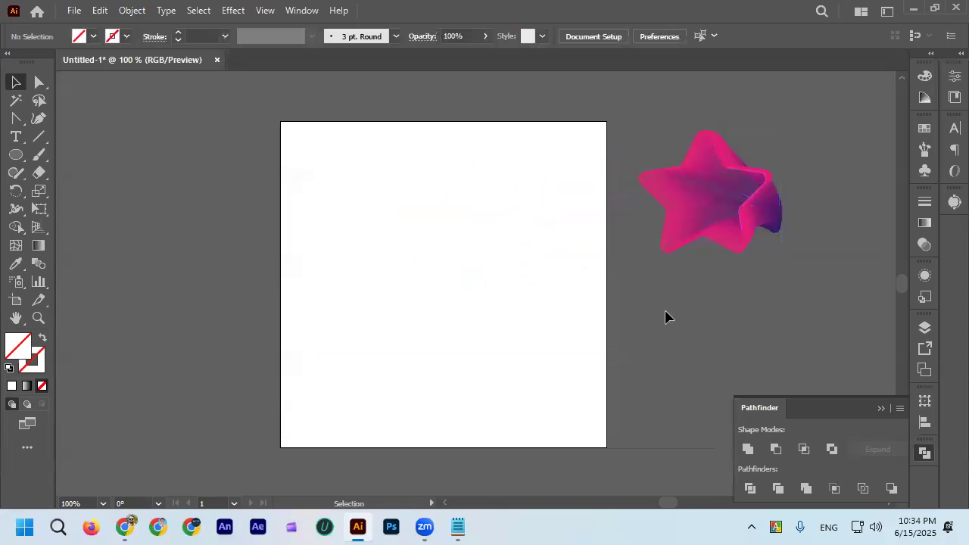
scroll(659, 316, "right", 2)
Draw a small circle near the artboard's upper-left corner and give it an orange stroke.
left_click(15, 155)
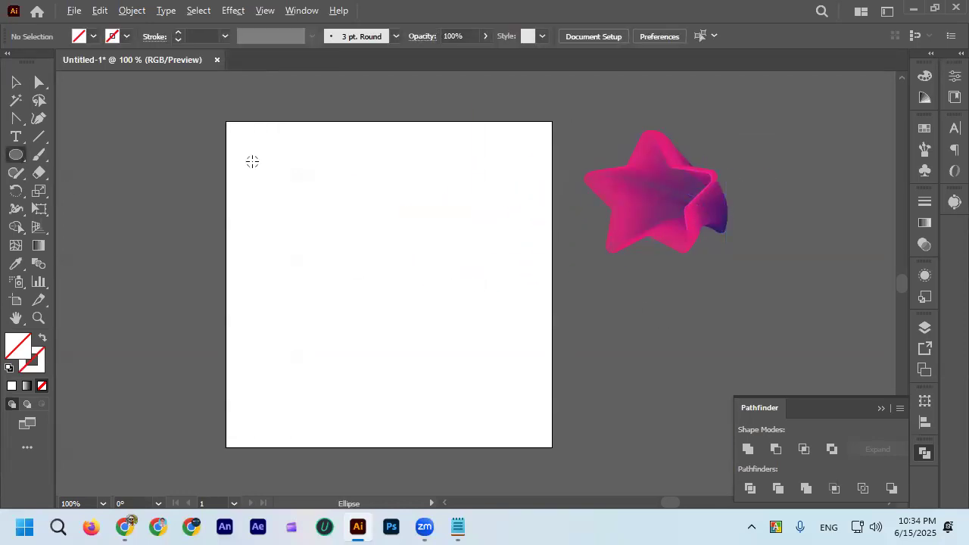
scroll(251, 161, "up", 1)
left_click_drag(251, 161, 288, 196)
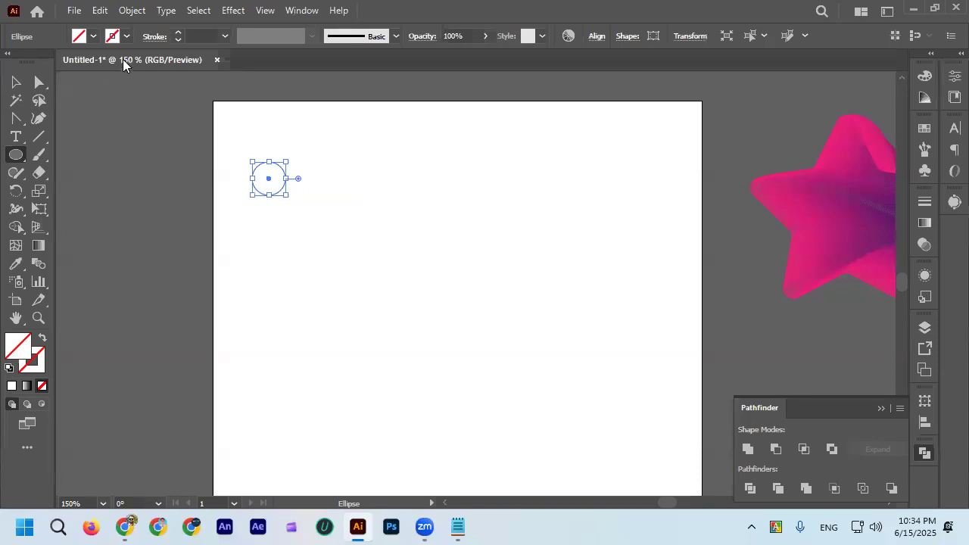
left_click(127, 36)
left_click(147, 63)
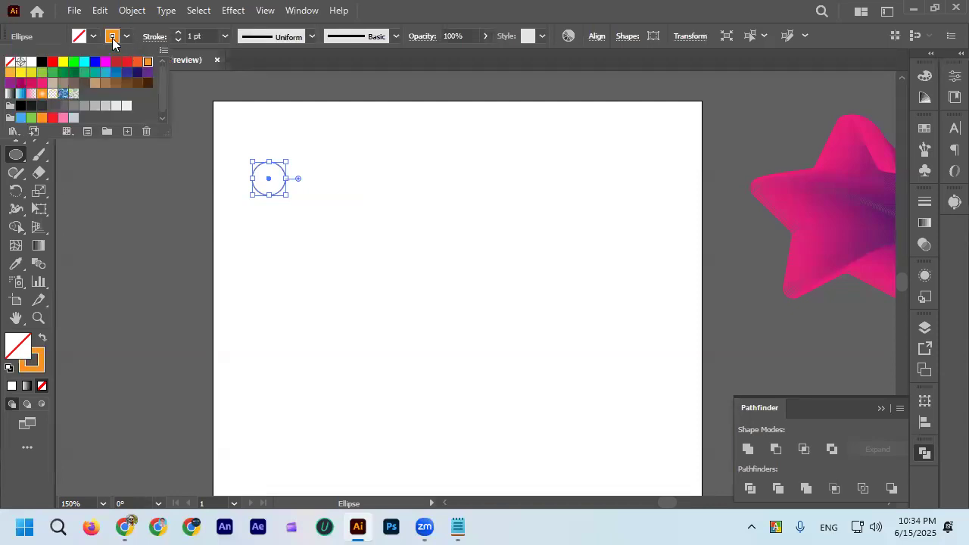
left_click(128, 37)
left_click(23, 81)
Copy the orange circle horizontally toward the artboard's right edge, and delete the copy.
left_click(298, 193)
scroll(298, 164, "up", 2)
scroll(300, 170, "down", 2)
left_click_drag(288, 179, 608, 182)
left_click(540, 186)
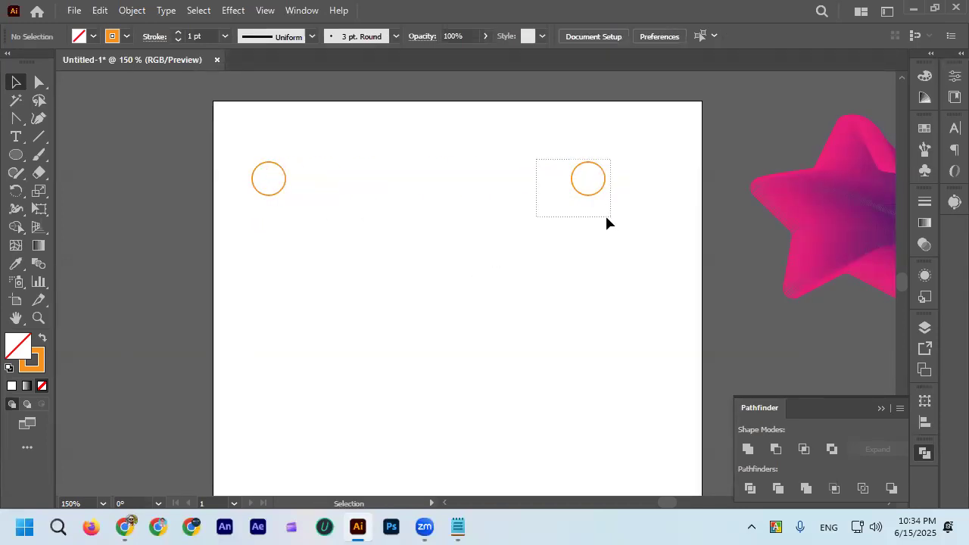
left_click_drag(607, 217, 608, 219)
scroll(583, 182, "up", 2)
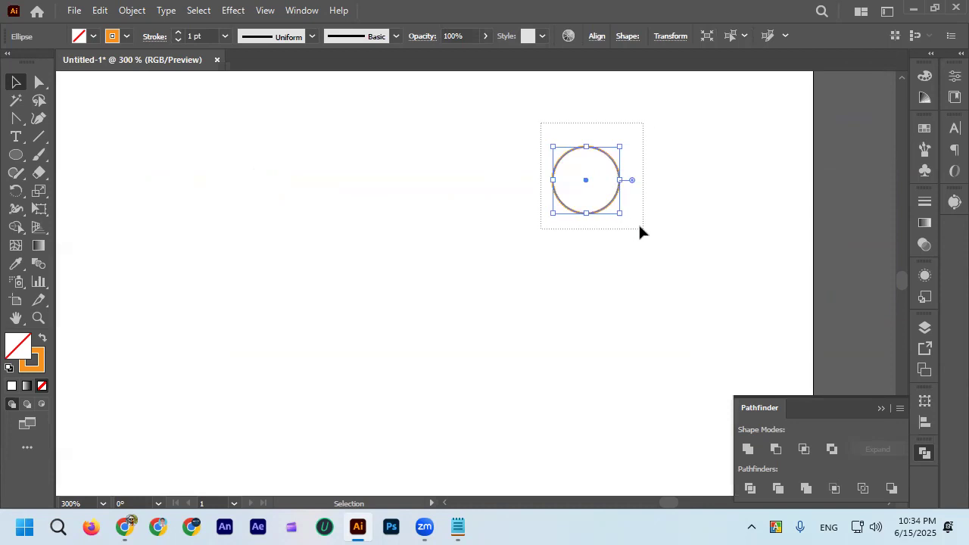
key("Delete")
Draw a hexagon with the Polygon tool near the artboard's upper-right corner, opposite the circle.
left_click(16, 154)
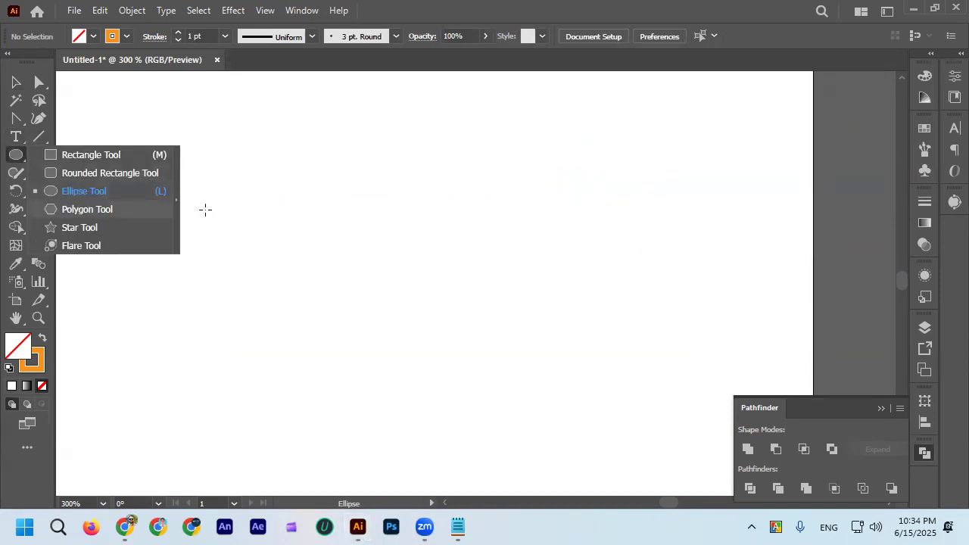
left_click_drag(634, 147, 671, 190)
key("v")
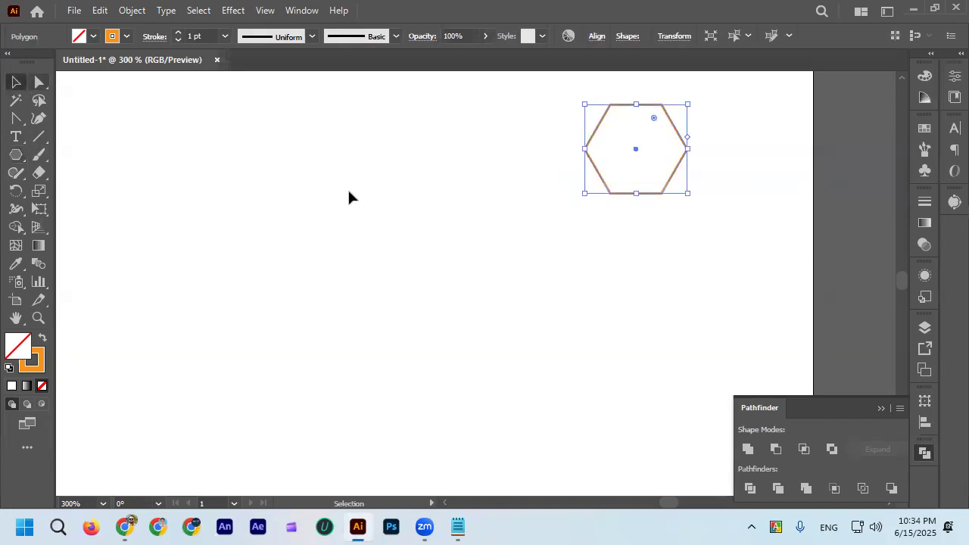
left_click(349, 191)
Set the hexagon's stroke color to black and deselect it.
scroll(559, 206, "down", 2)
left_click(596, 202)
left_click_drag(603, 206, 608, 212)
left_click(126, 36)
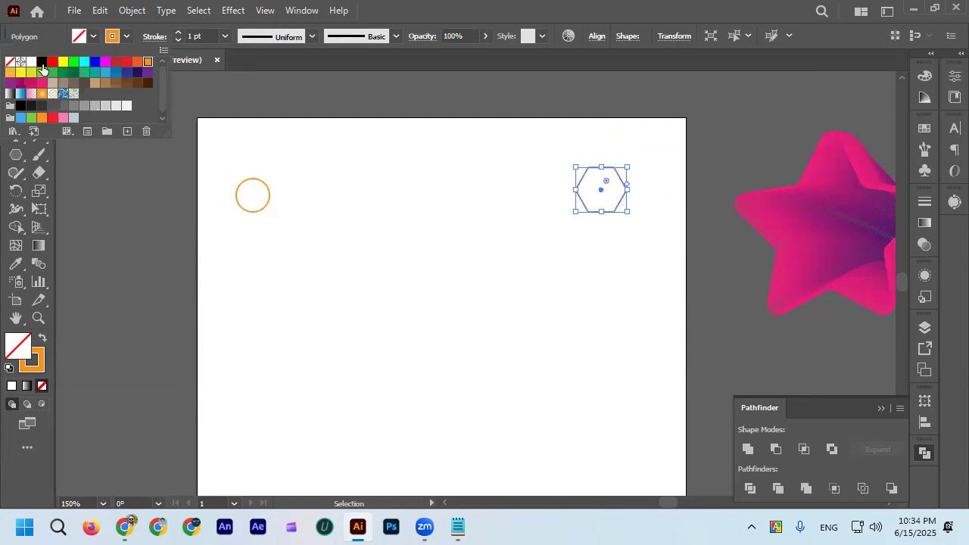
left_click(42, 62)
left_click(318, 251)
left_click(318, 251)
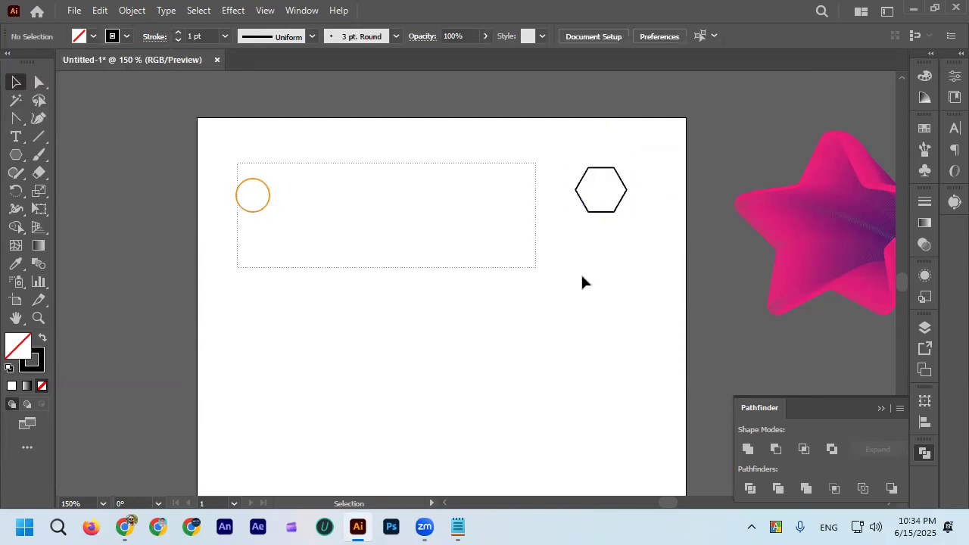
Select the orange circle and the black hexagon together, make a blend between them, and deselect it.
left_click_drag(582, 283, 583, 271)
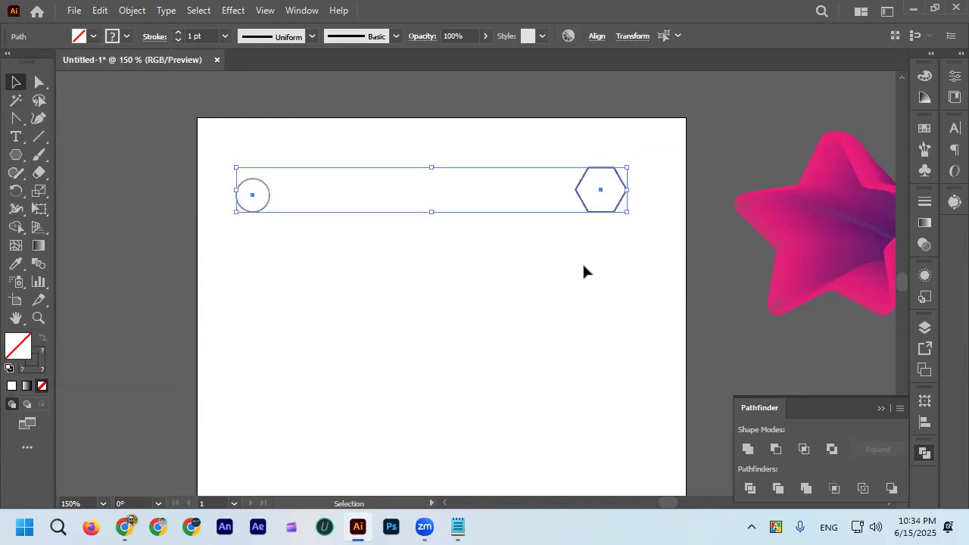
left_click(134, 11)
mouse_move(213, 473)
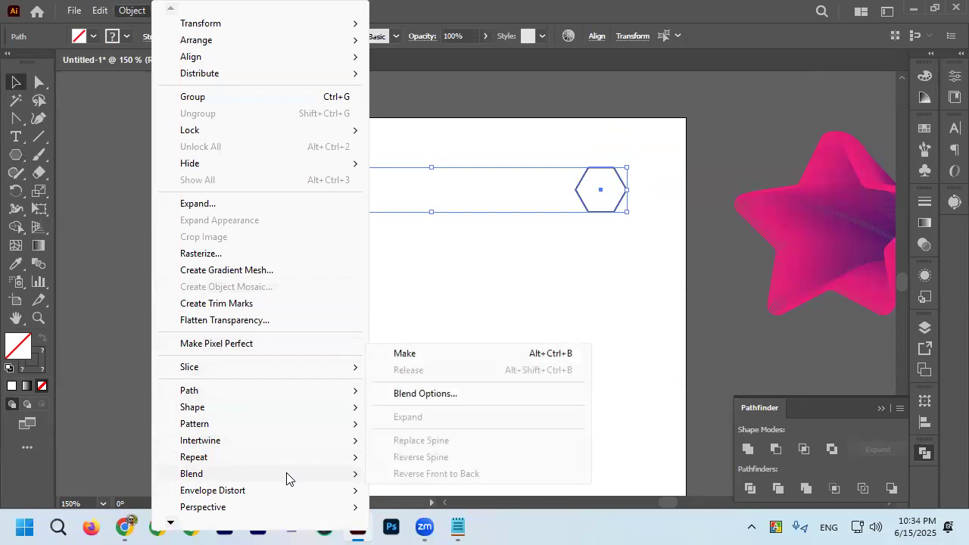
left_click(427, 357)
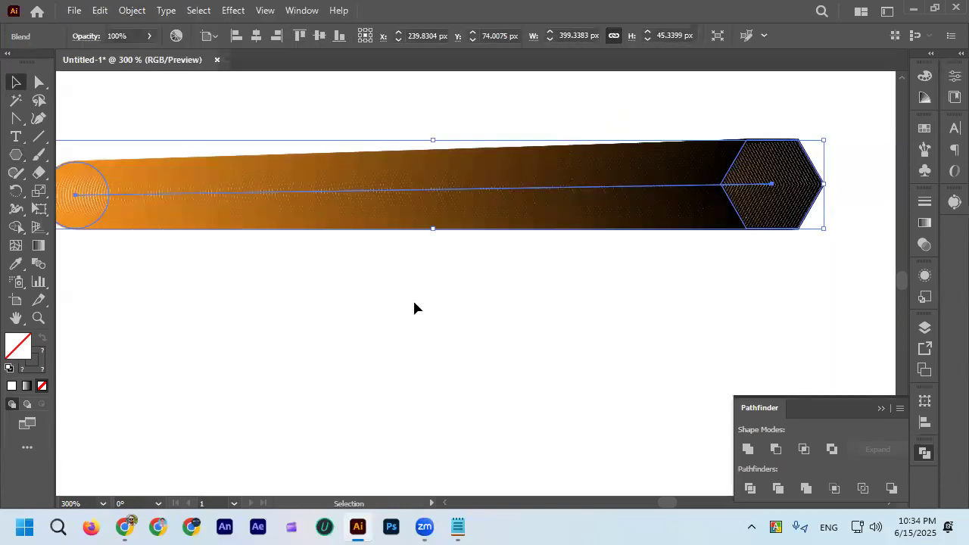
left_click(404, 289)
Examine the new blend up close at its circle end and its hexagon end.
scroll(263, 251, "up", 3)
left_click(249, 227)
scroll(250, 227, "down", 2)
left_click(640, 292)
scroll(671, 250, "up", 3)
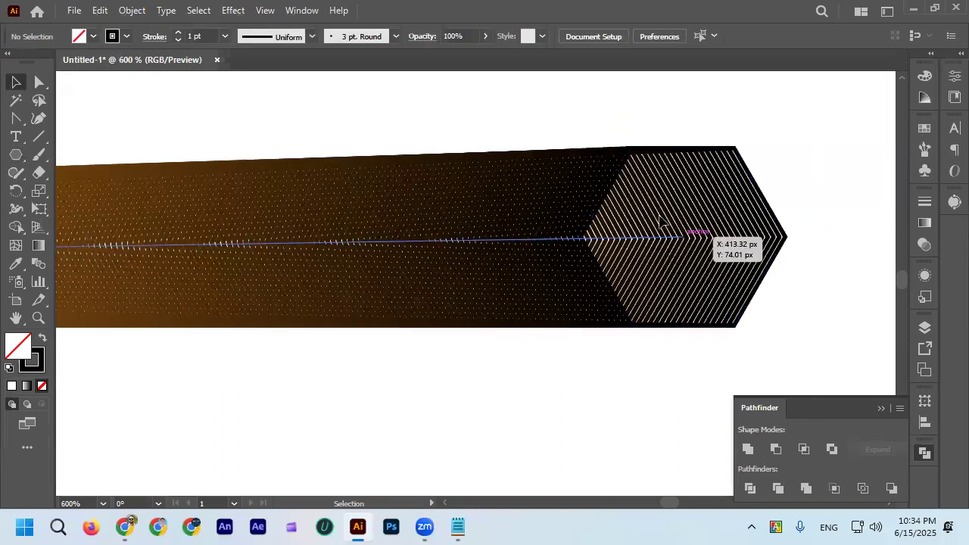
Inspect the smooth color gradation along the blend's whole length, between the orange circle and the black hexagon.
scroll(682, 227, "down", 1)
scroll(554, 342, "down", 3)
scroll(539, 333, "up", 2)
left_click(490, 310)
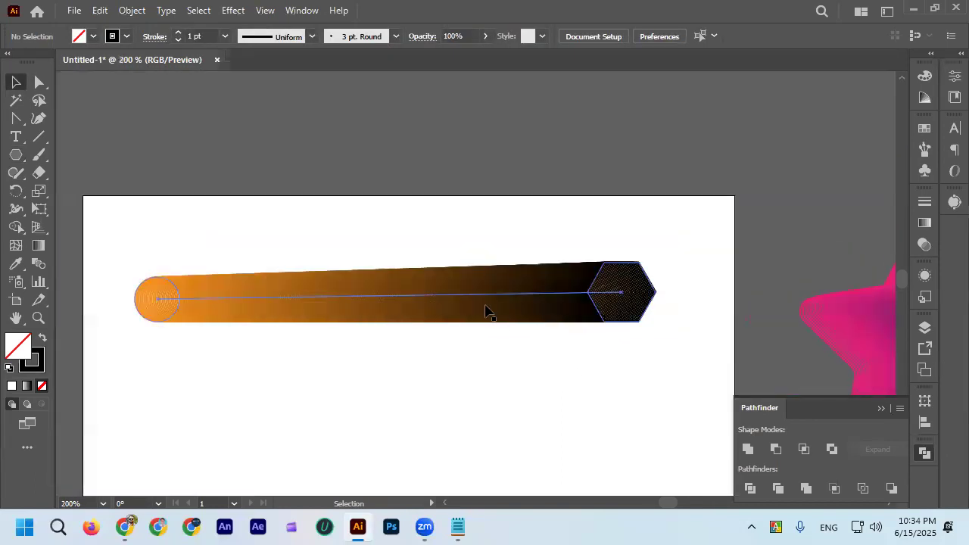
scroll(515, 376, "down", 2)
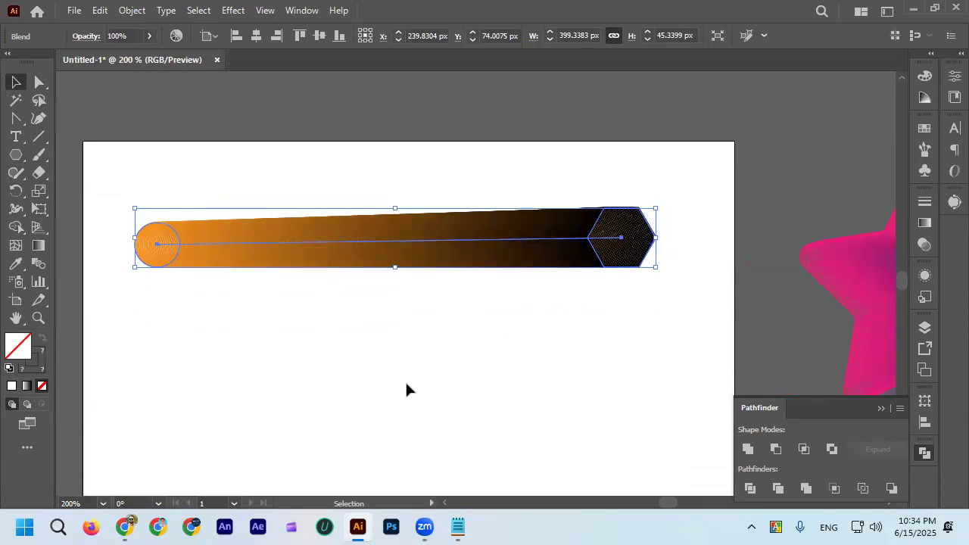
scroll(212, 272, "up", 2)
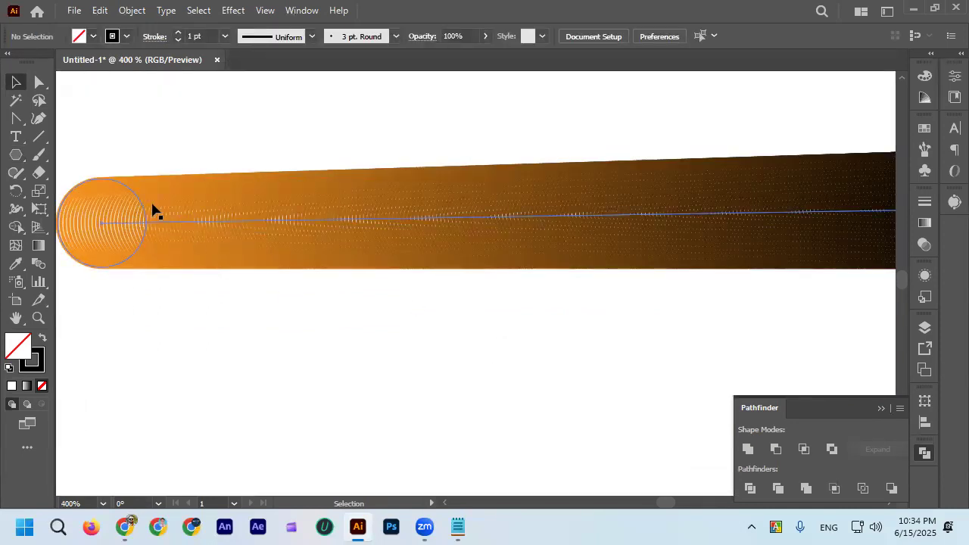
scroll(153, 206, "down", 3)
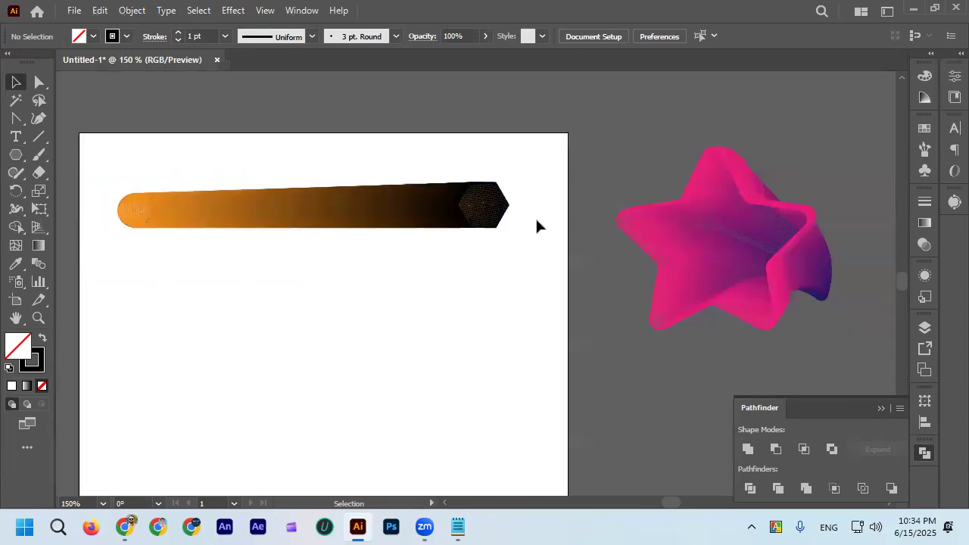
scroll(512, 216, "up", 2)
scroll(527, 222, "down", 1)
scroll(219, 225, "up", 1)
scroll(227, 227, "up", 1)
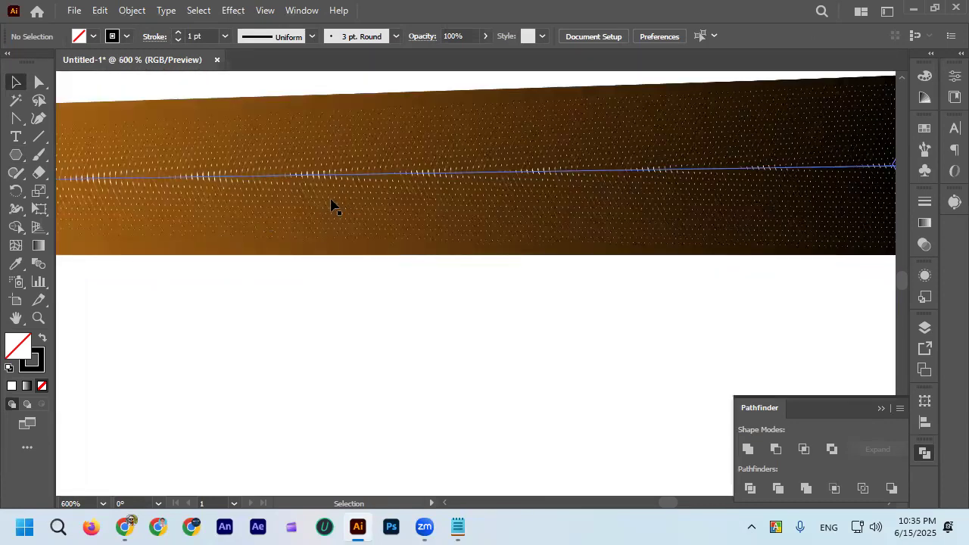
scroll(349, 203, "down", 2)
scroll(363, 208, "left", 3)
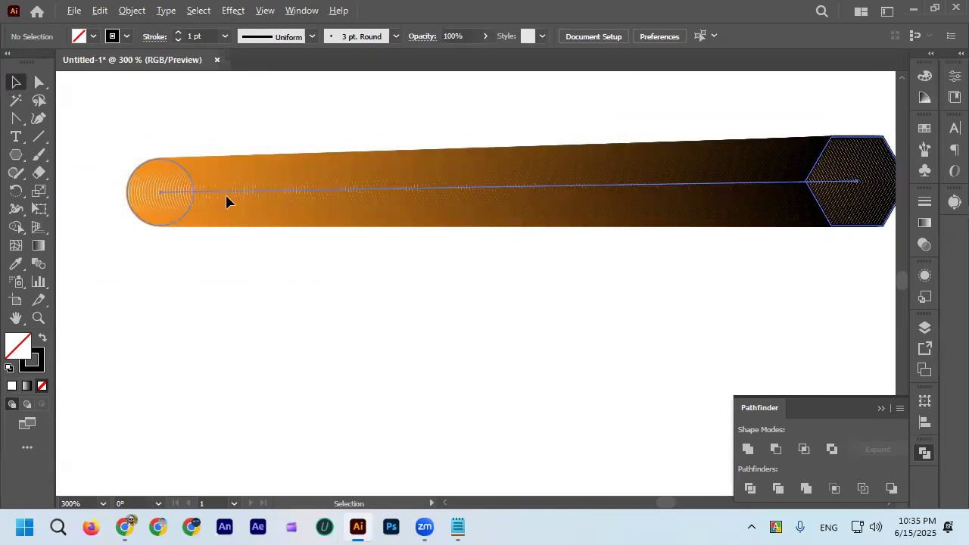
scroll(340, 210, "up", 4)
scroll(340, 214, "left", 3)
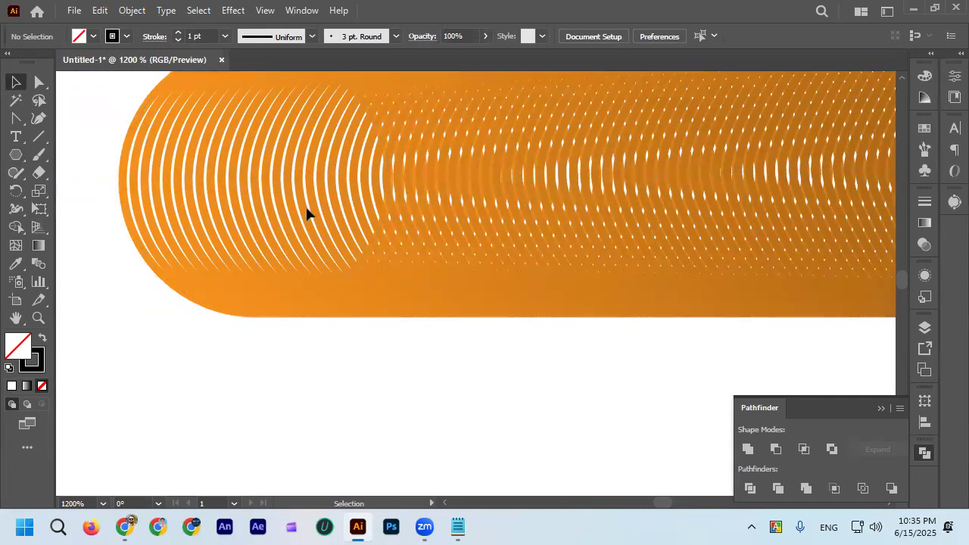
scroll(356, 215, "down", 1)
scroll(385, 219, "right", 3)
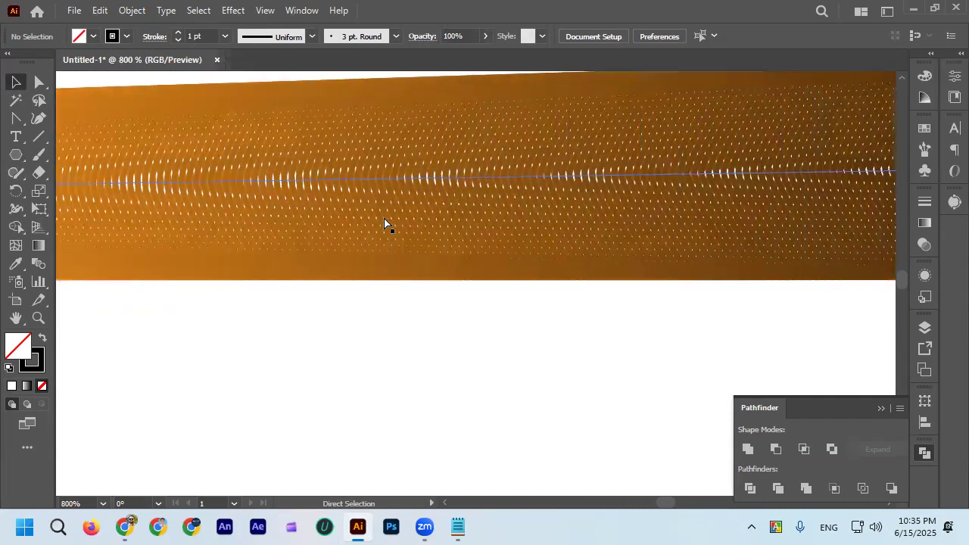
scroll(386, 224, "right", 5)
scroll(424, 224, "down", 3)
scroll(485, 319, "down", 2)
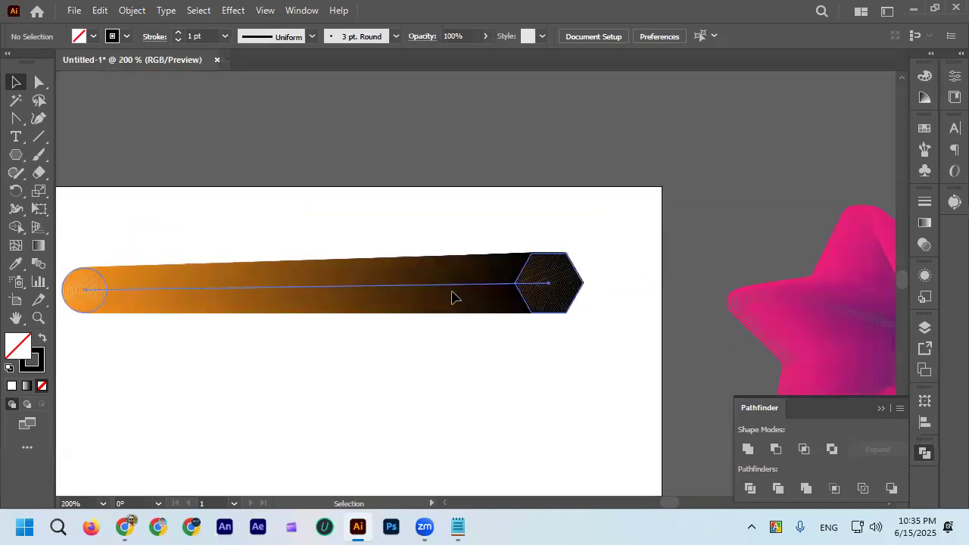
Set the circle-to-hexagon blend's spacing to Specified Steps with a value of 10.
left_click(453, 297)
scroll(268, 352, "down", 1)
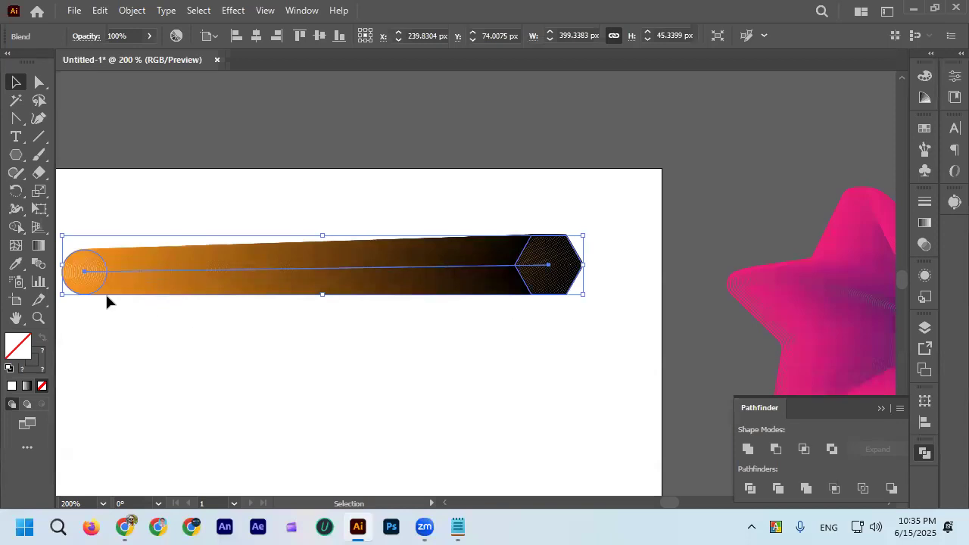
left_click(310, 352)
left_click(298, 293)
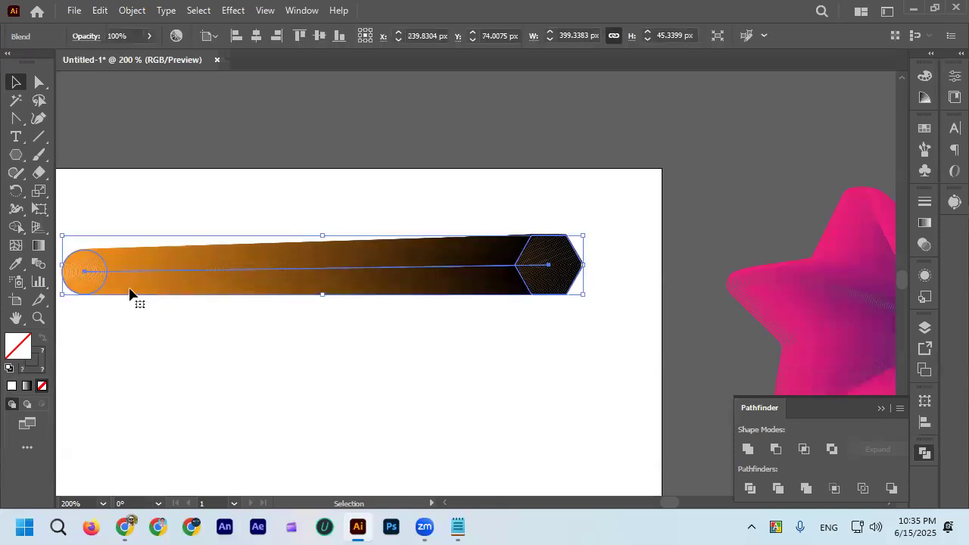
double_click(39, 265)
left_click(578, 178)
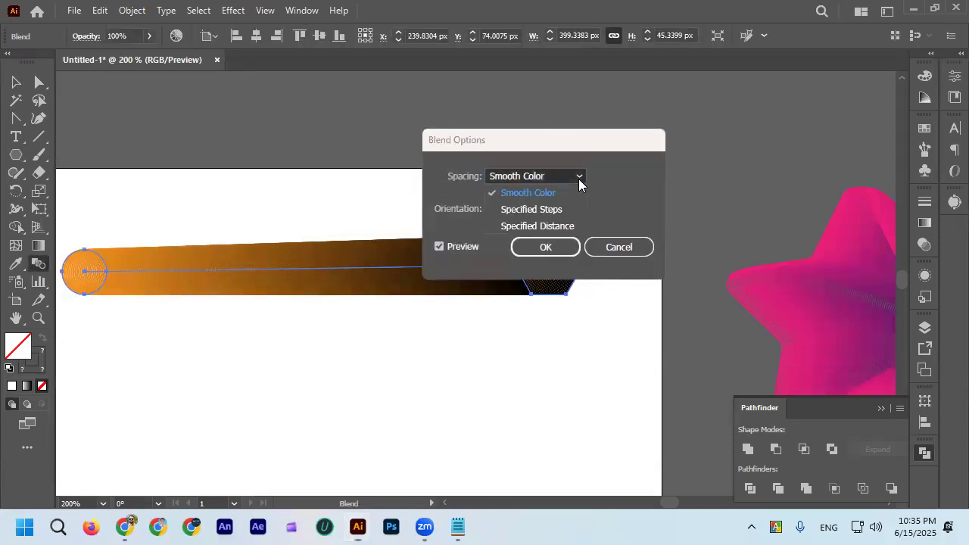
left_click(569, 212)
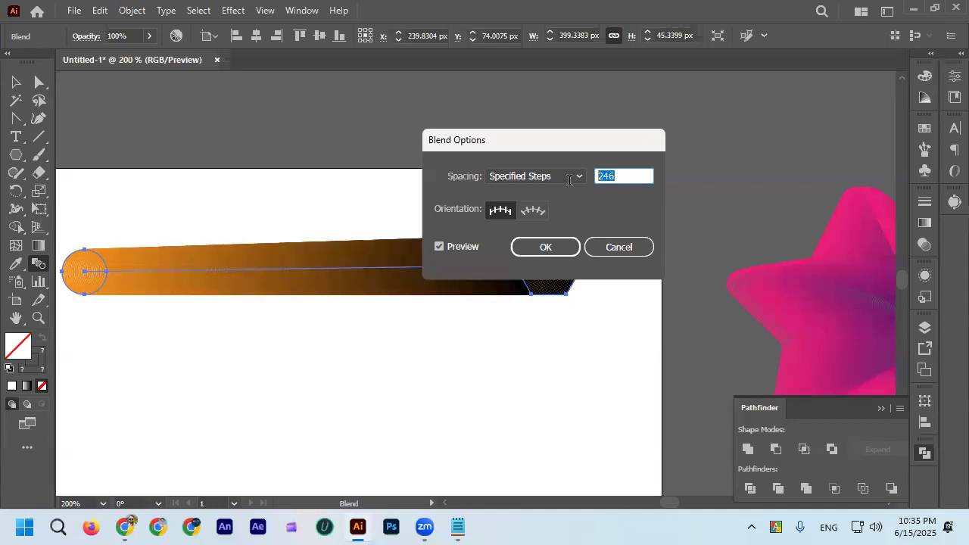
type("10")
left_click(561, 248)
Examine the intermediate shapes of the stepped blend from the circle through to the hexagon, and deselect the blend.
scroll(194, 351, "left", 1)
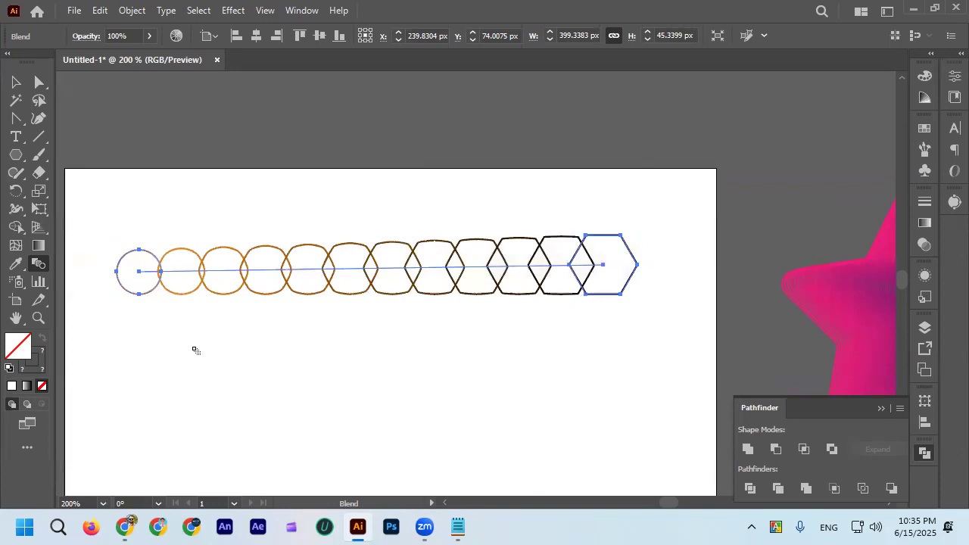
scroll(143, 291, "up", 6)
scroll(262, 254, "down", 3)
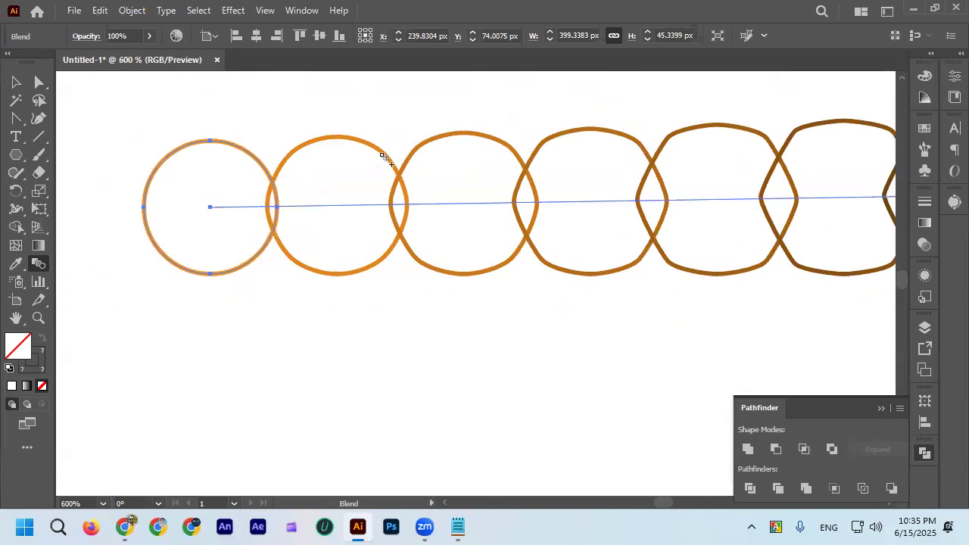
scroll(300, 220, "right", 2)
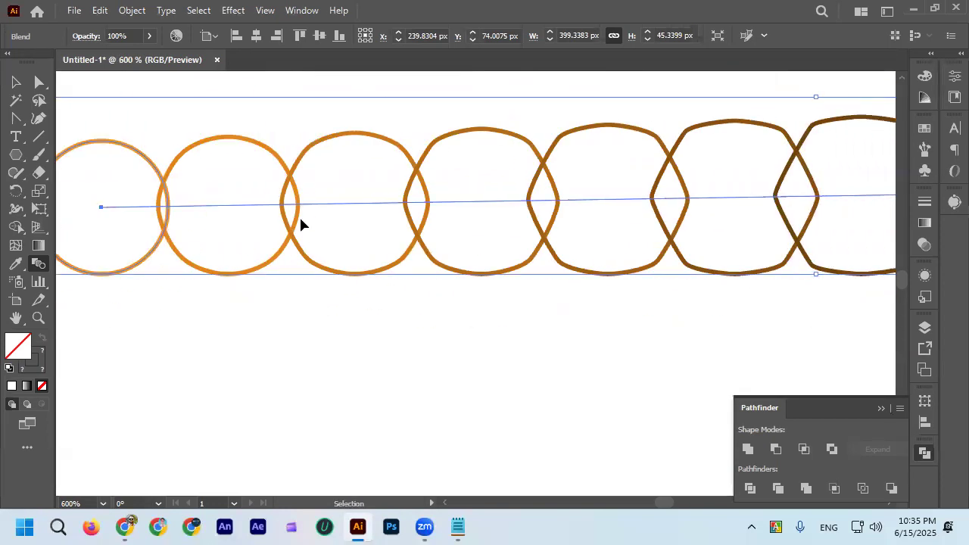
scroll(303, 235, "down", 3)
scroll(435, 226, "up", 2)
key("v")
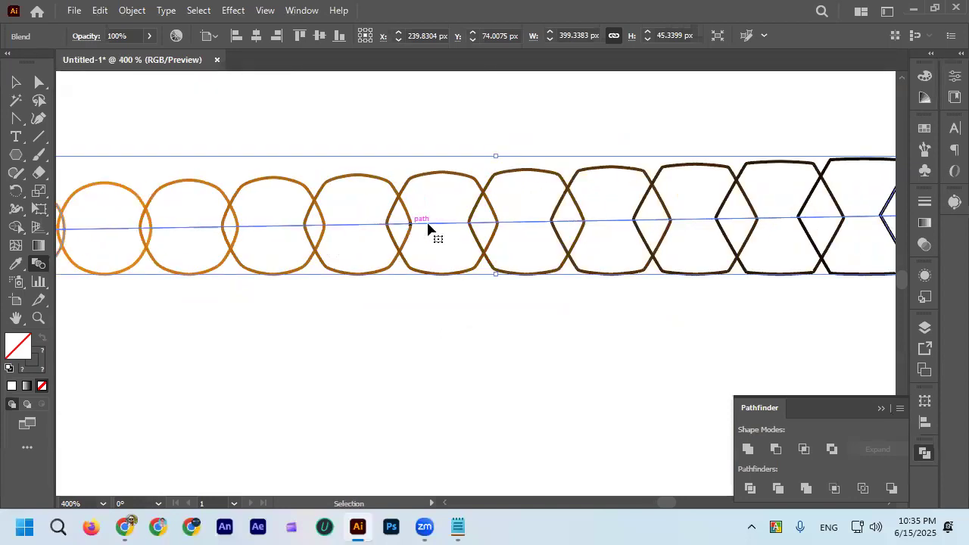
scroll(454, 224, "up", 4)
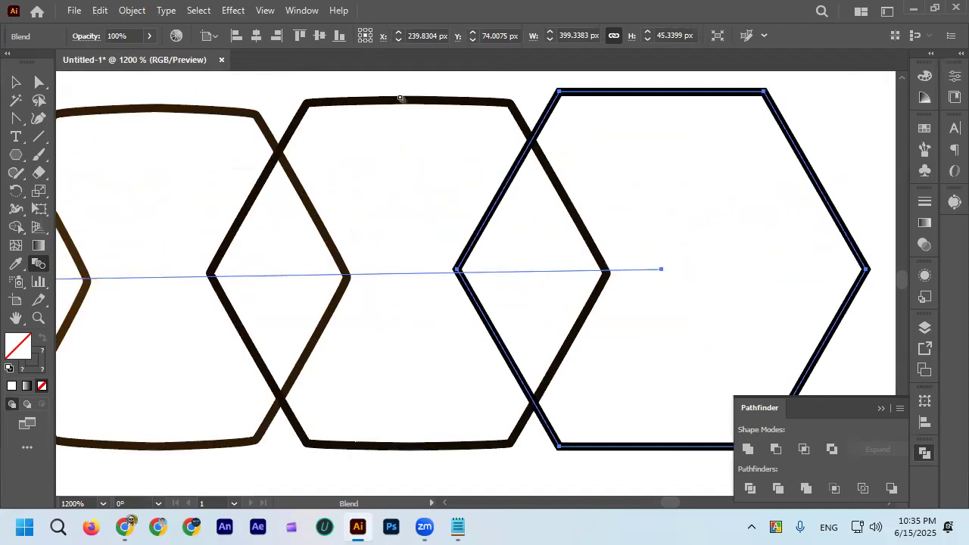
scroll(544, 162, "down", 2)
left_click(16, 82)
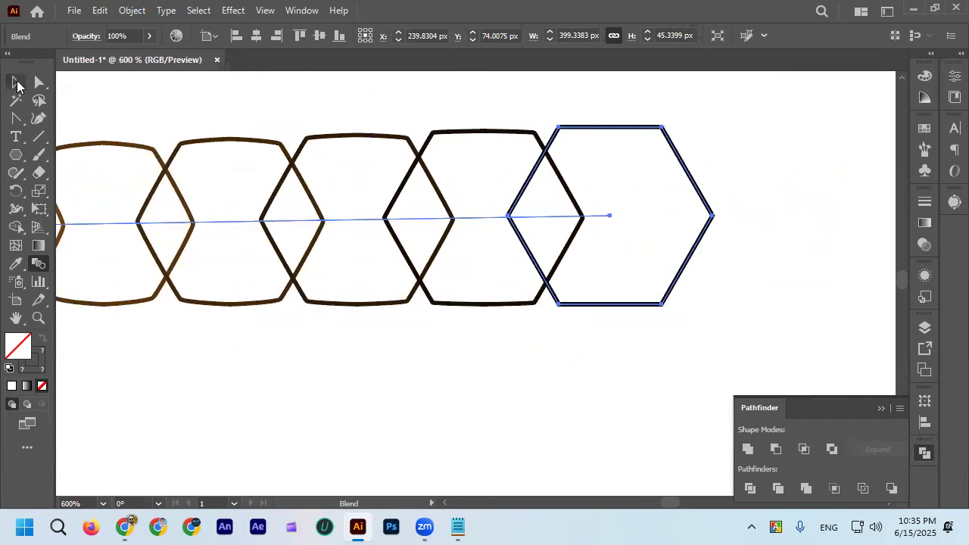
left_click(348, 124)
scroll(500, 250, "down", 2)
scroll(506, 273, "down", 1)
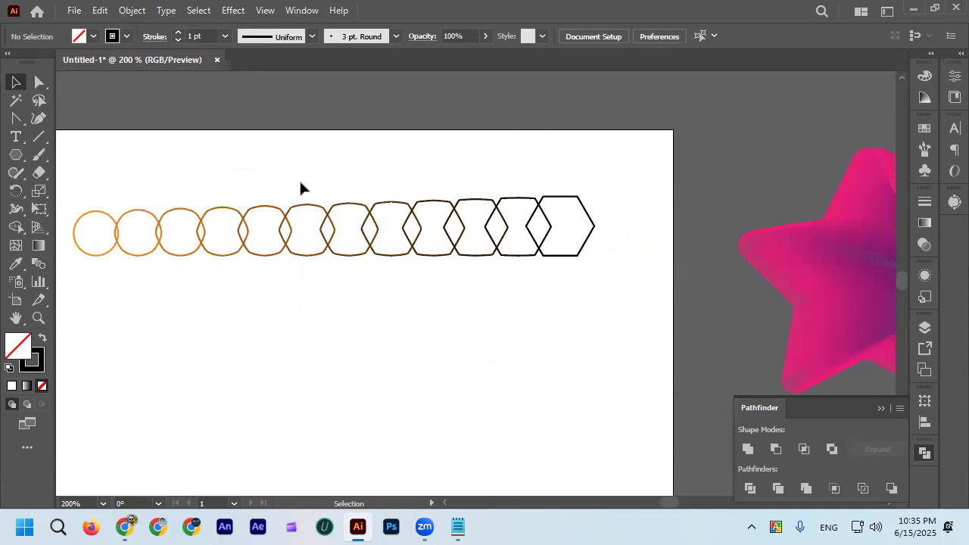
scroll(303, 206, "down", 2)
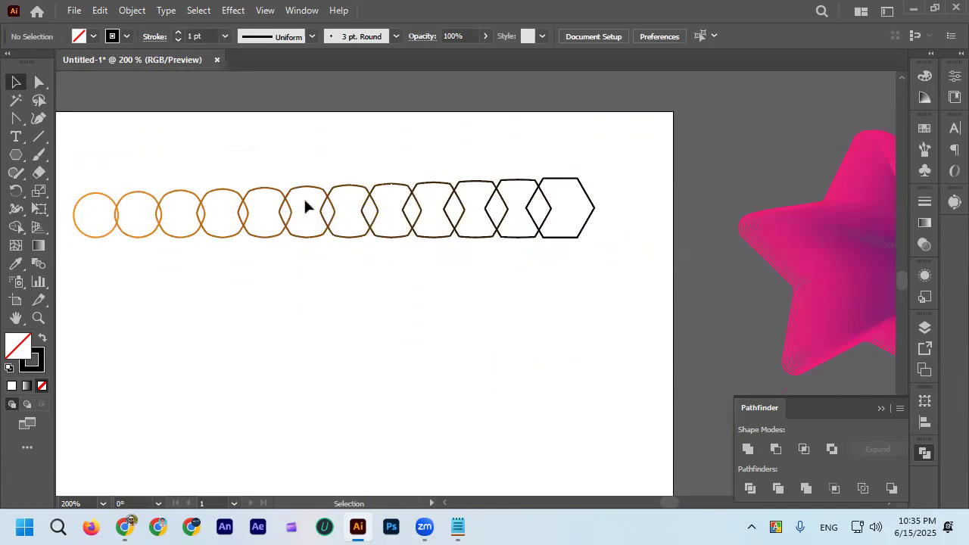
scroll(306, 203, "left", 2)
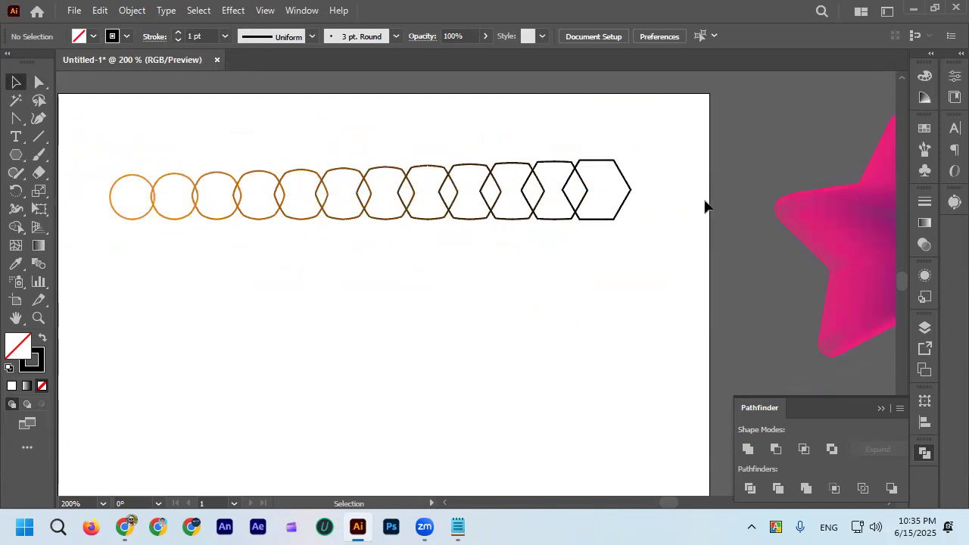
Compare the stepped circle-to-hexagon blend with the pink star blend beside the artboard.
key("ctrl+1")
scroll(732, 247, "right", 2)
scroll(726, 245, "up", 3)
left_click(645, 209)
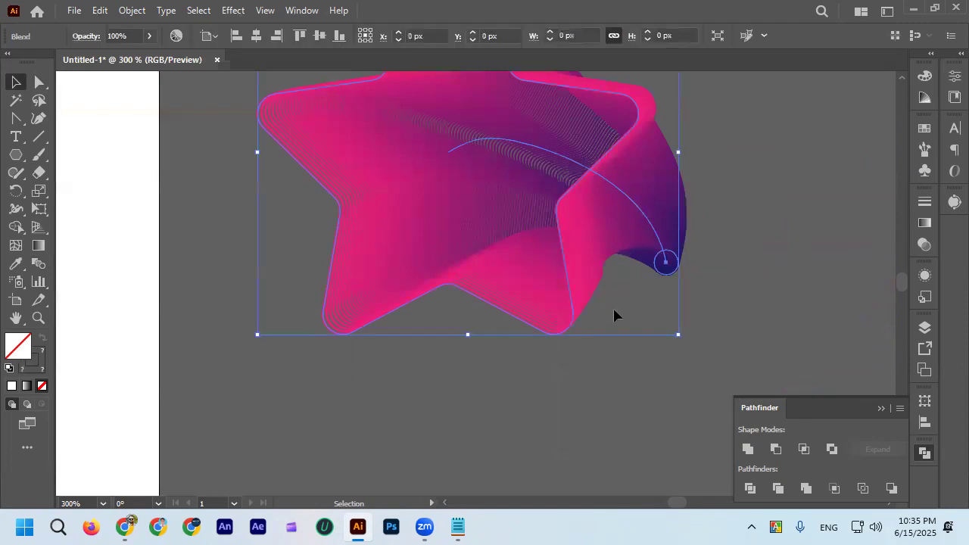
scroll(658, 262, "up", 2)
left_click(777, 189)
key("ctrl+1")
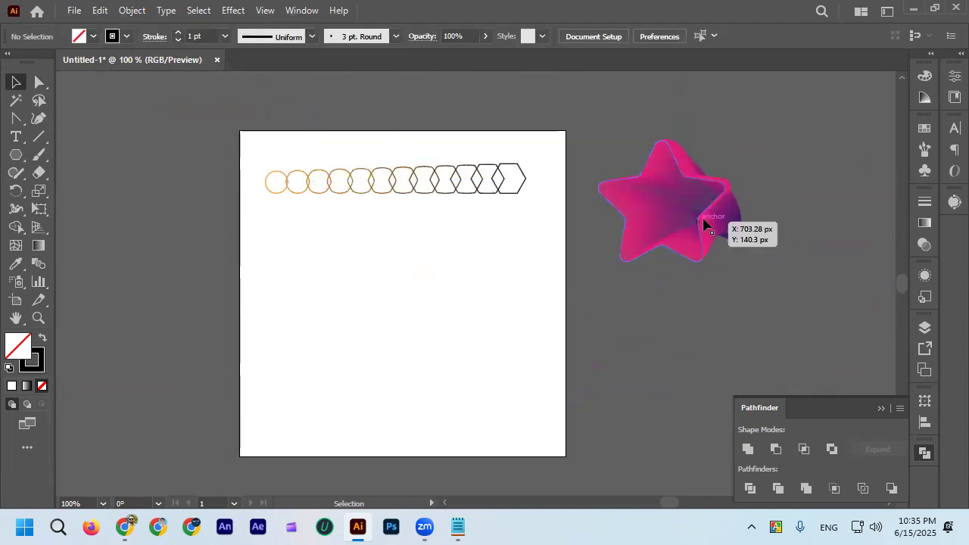
scroll(311, 175, "up", 3)
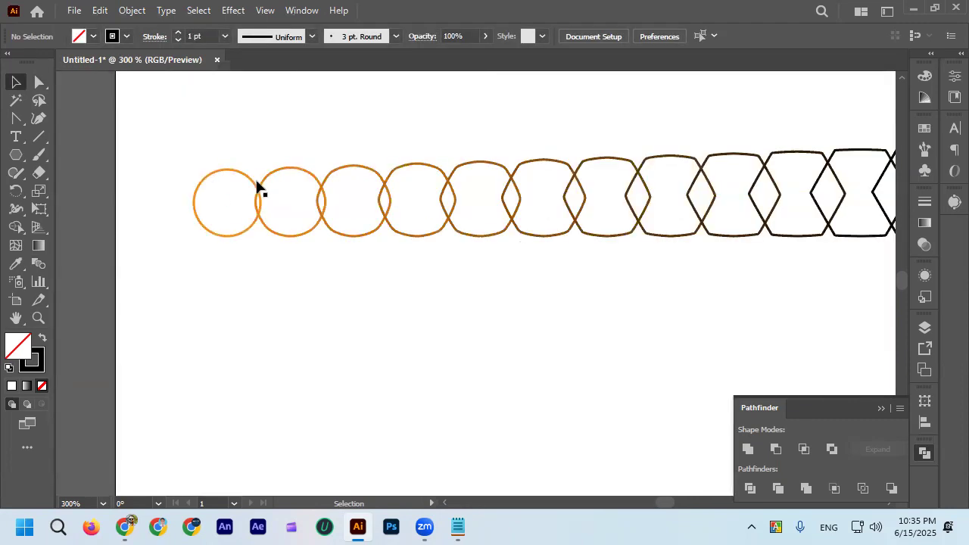
key("ctrl+1")
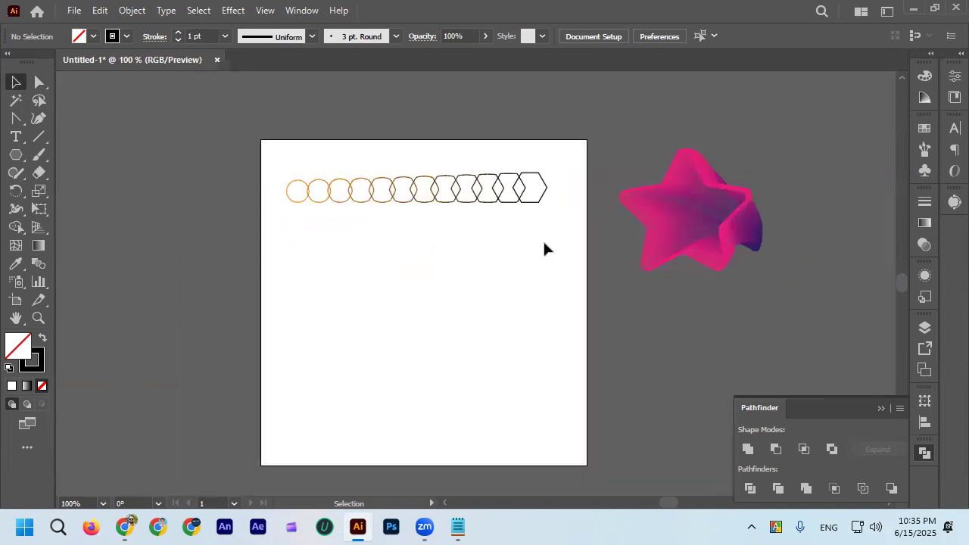
scroll(633, 214, "up", 2)
scroll(633, 215, "down", 2)
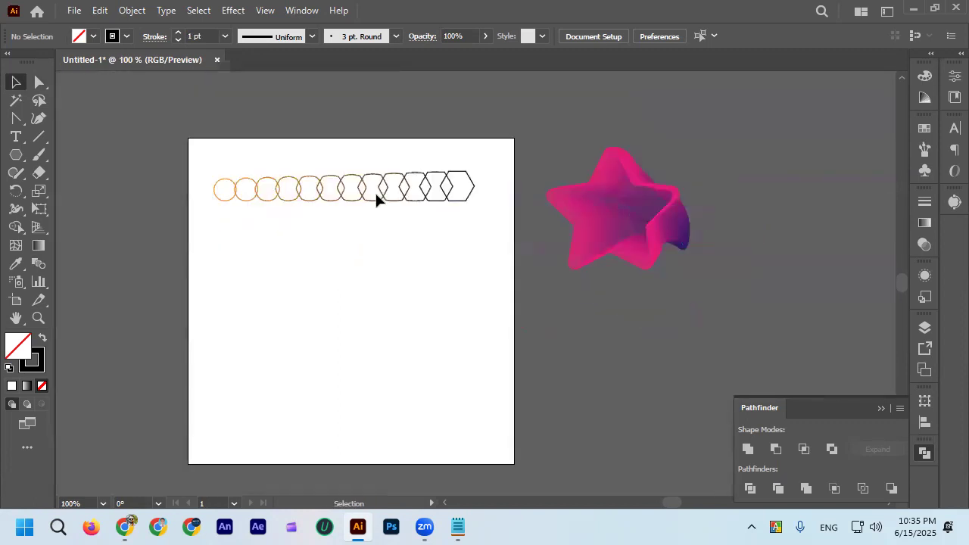
scroll(374, 191, "up", 2)
scroll(363, 197, "down", 2)
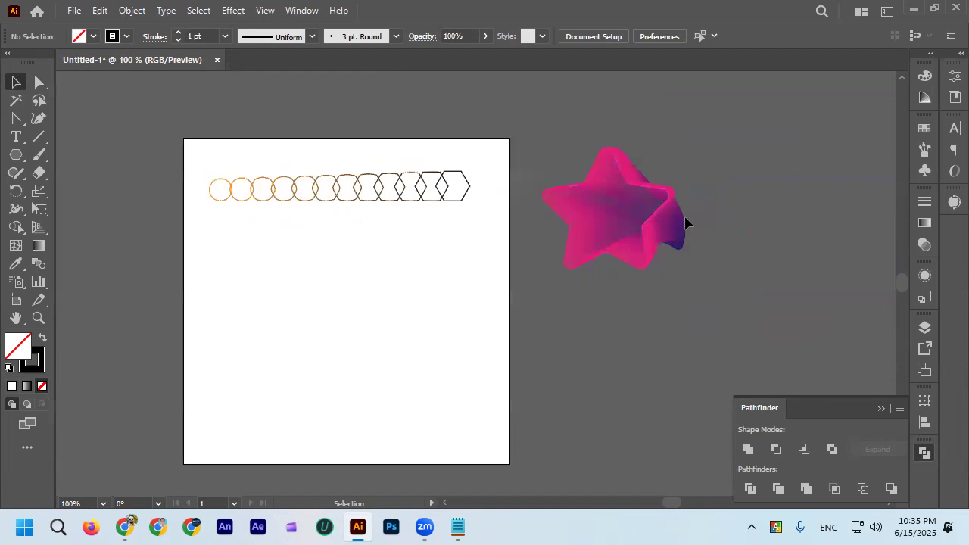
scroll(686, 220, "right", 2)
scroll(598, 221, "up", 3)
scroll(682, 208, "down", 3)
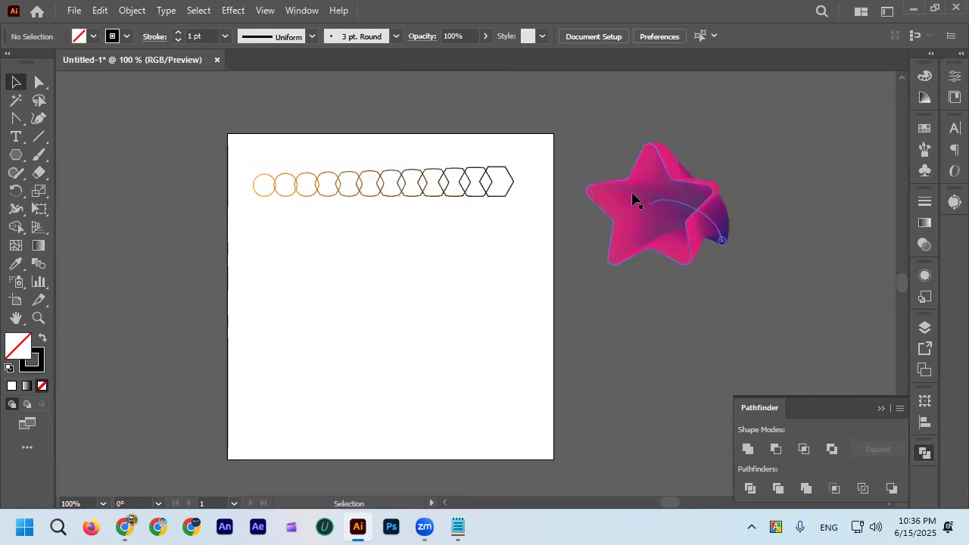
scroll(689, 201, "up", 1)
scroll(530, 227, "down", 1)
Delete the circle-to-hexagon blend and draw a circle about 28 px across near the artboard's upper-left corner.
left_click_drag(532, 250, 526, 247)
key("Delete")
left_click_drag(23, 157, 71, 191)
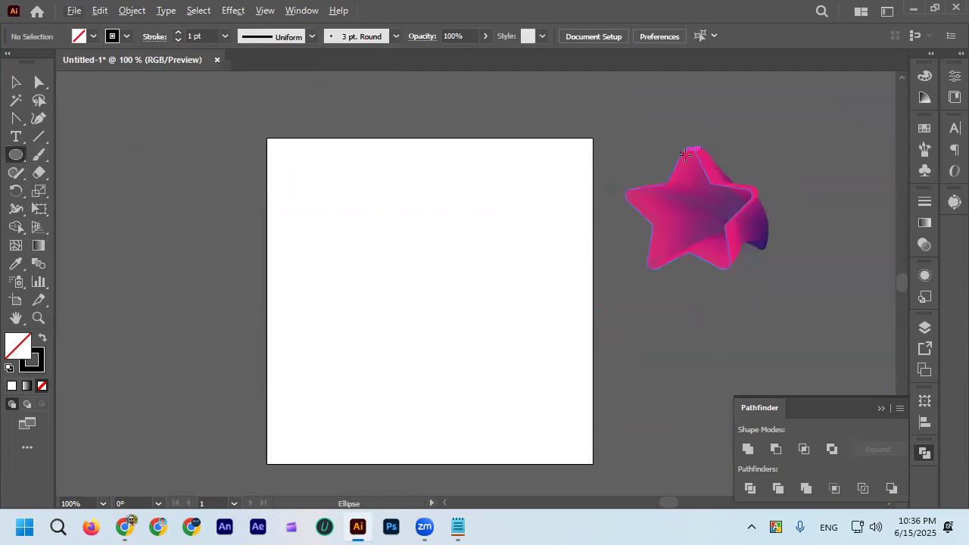
scroll(348, 204, "up", 1)
left_click_drag(245, 184, 275, 213)
Remove the circle's stroke, fill the circle with red, and deselect it.
left_click(127, 36)
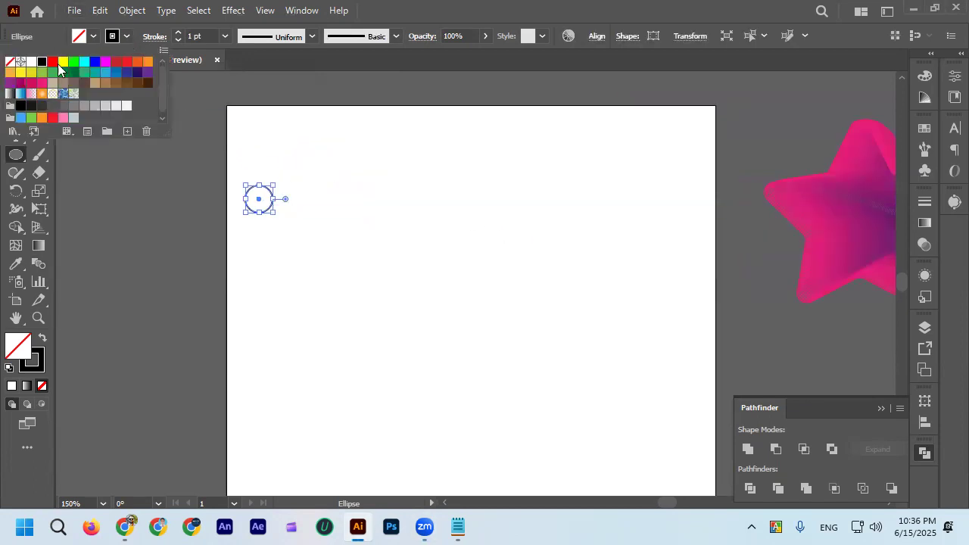
left_click(9, 65)
left_click(93, 37)
left_click(54, 64)
left_click(95, 38)
left_click(16, 85)
left_click(142, 245)
Copy the red circle about 375 px horizontally toward the artboard's right side and fill the copy with black.
left_click_drag(260, 209, 624, 208)
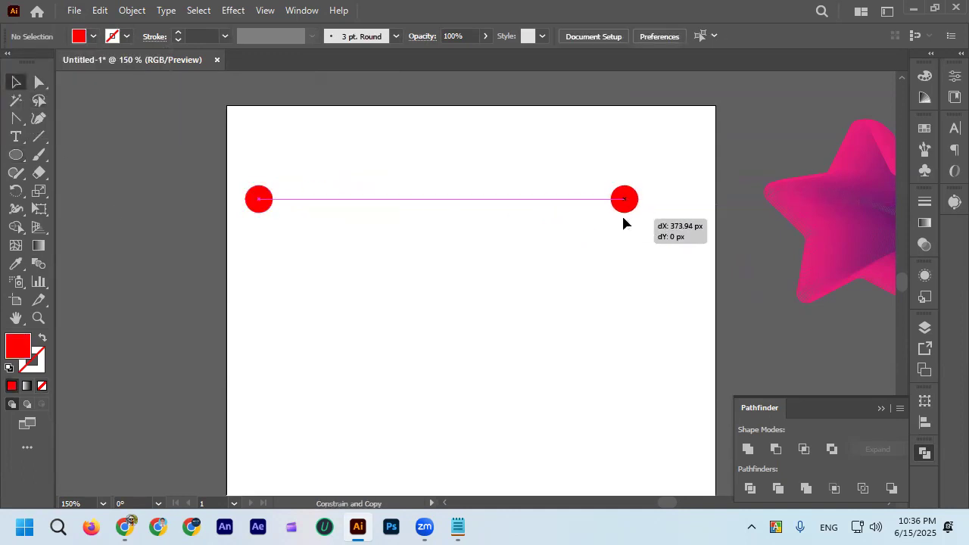
left_click(94, 36)
left_click(42, 62)
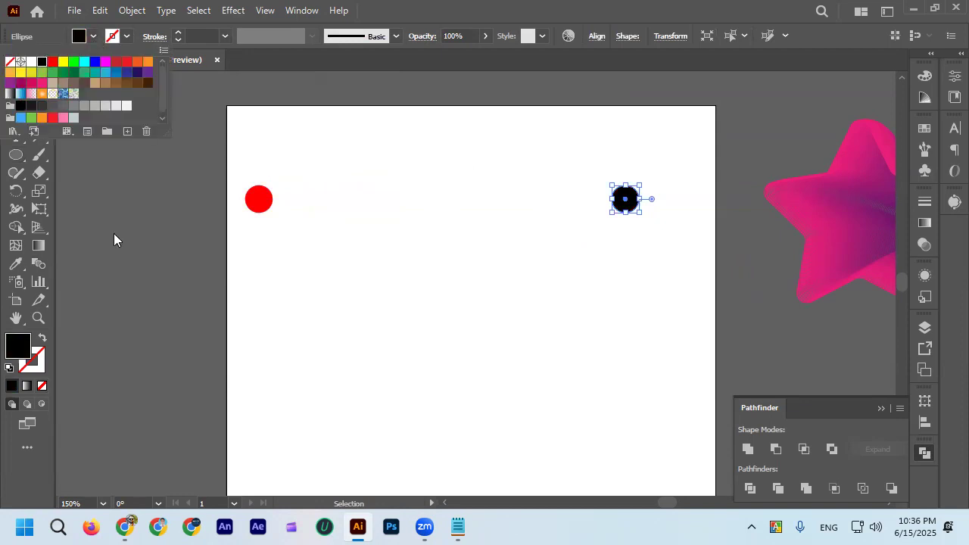
left_click(184, 177)
Select the red and black circles together and make a blend between them.
left_click_drag(718, 260, 716, 258)
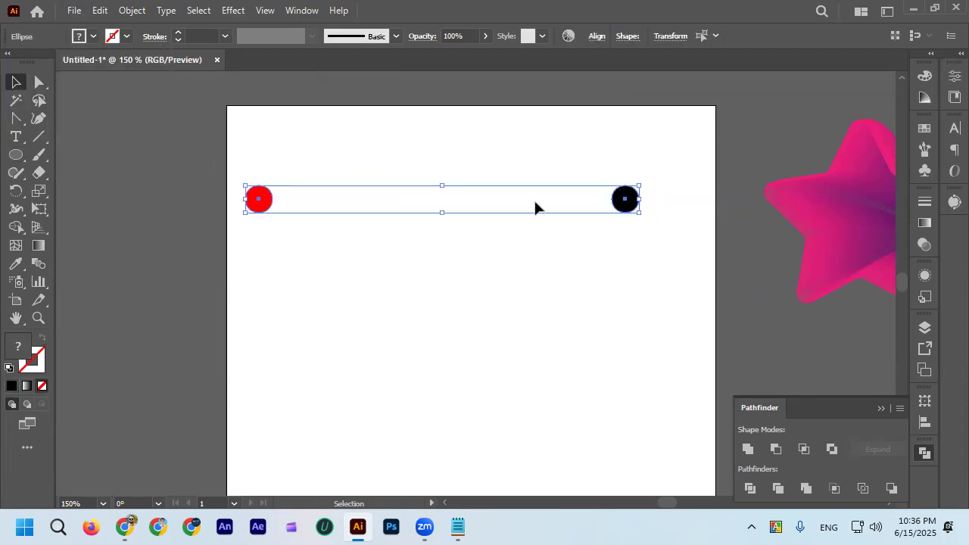
left_click(126, 12)
mouse_move(227, 474)
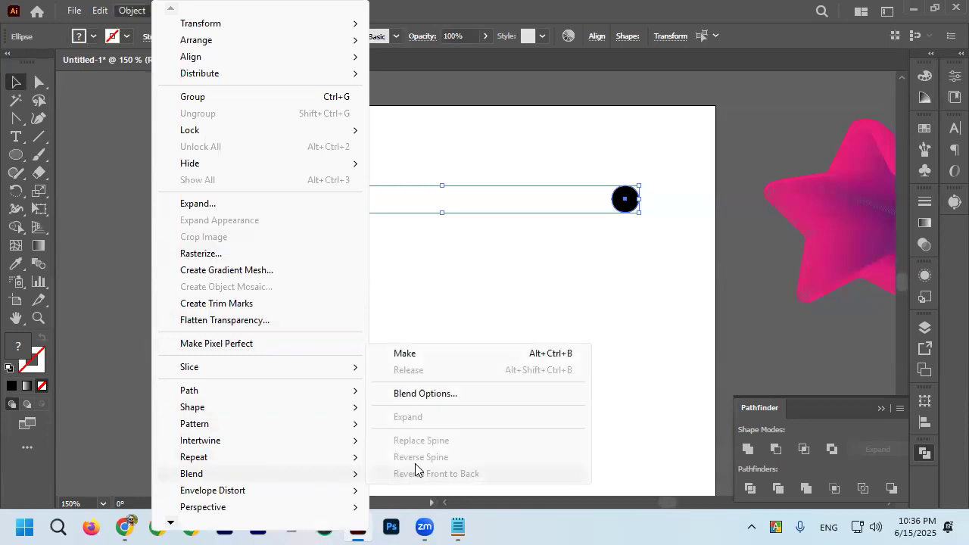
left_click(417, 360)
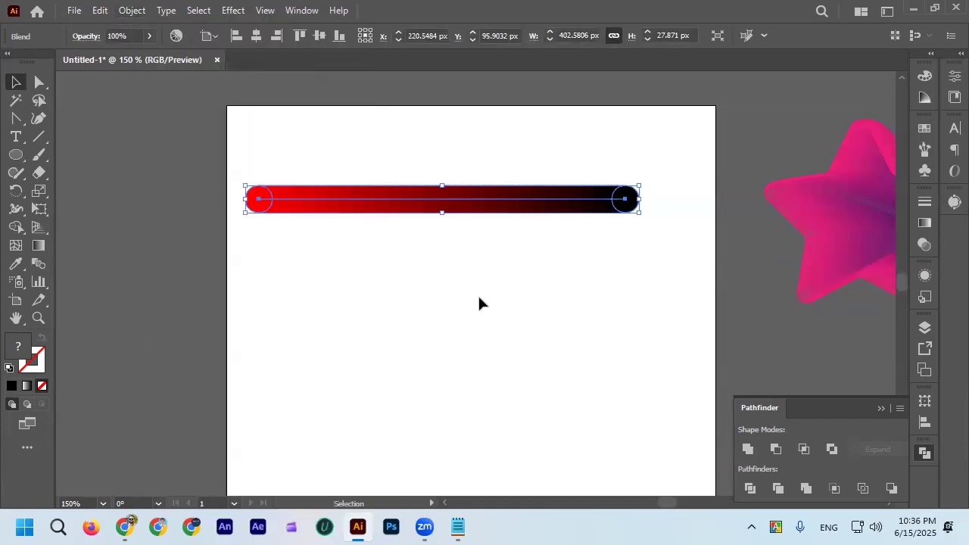
Examine the smooth color transition along the red-to-black blend up close.
left_click(478, 294)
scroll(409, 211, "up", 2, "alt")
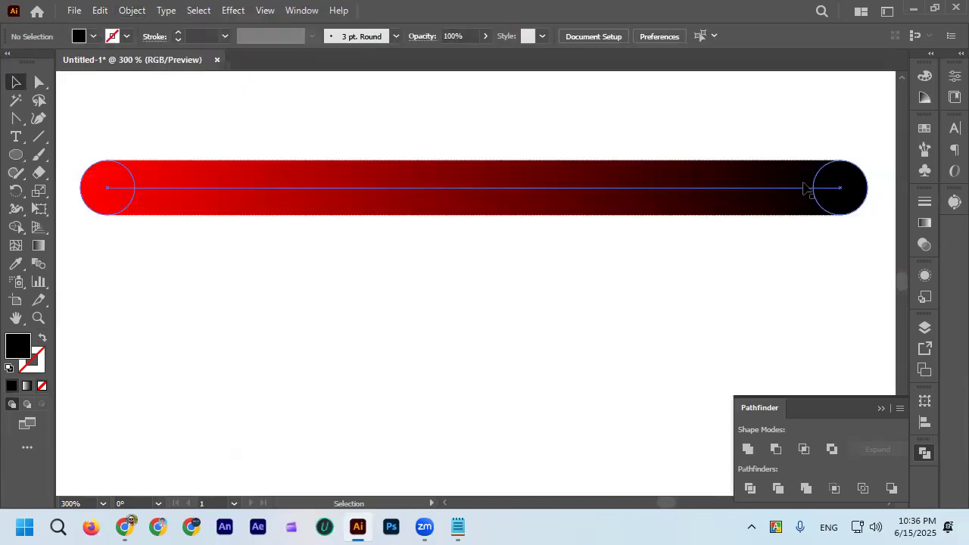
scroll(453, 325, "down", 2, "alt")
scroll(334, 282, "up", 5, "alt")
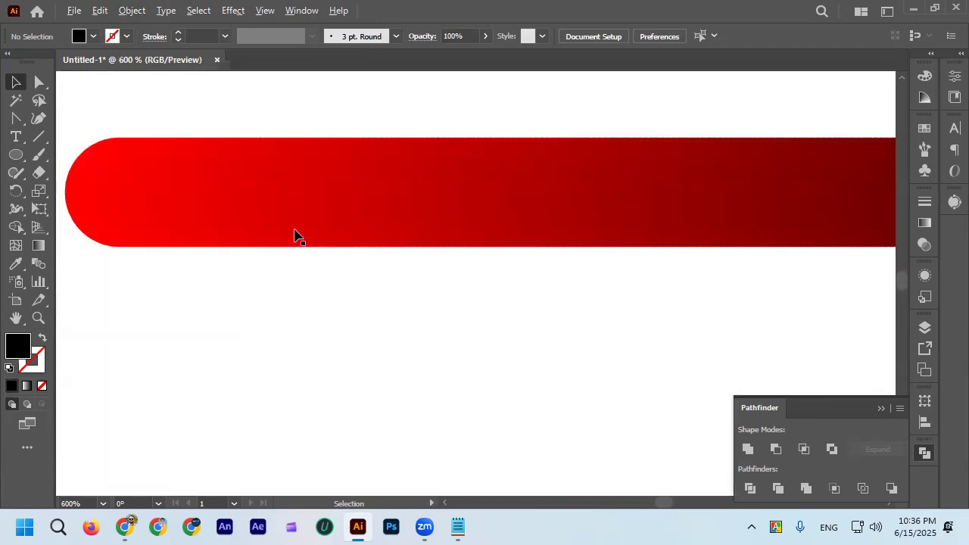
scroll(316, 225, "down", 3, "alt")
left_click(347, 251)
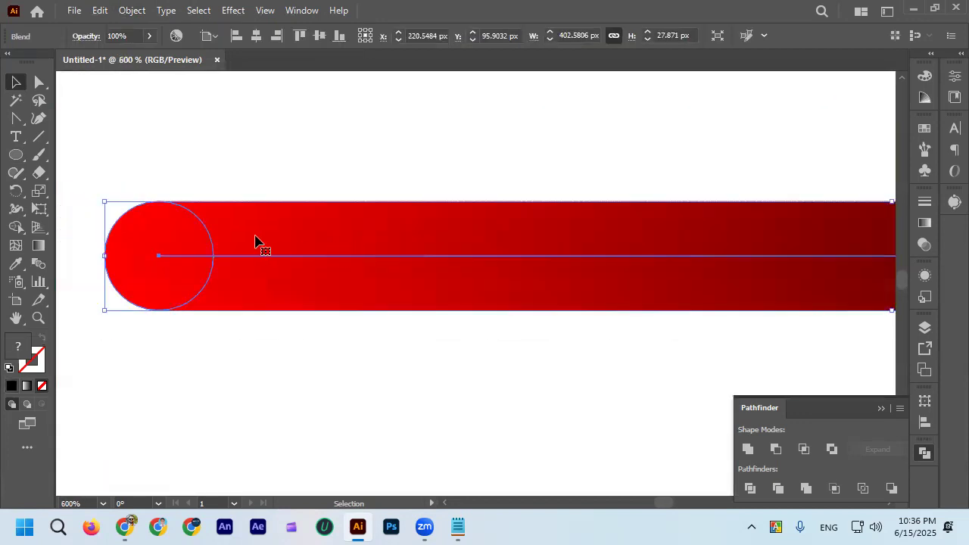
scroll(244, 221, "up", 3, "alt")
scroll(270, 251, "down", 3, "alt")
scroll(212, 295, "down", 1, "alt")
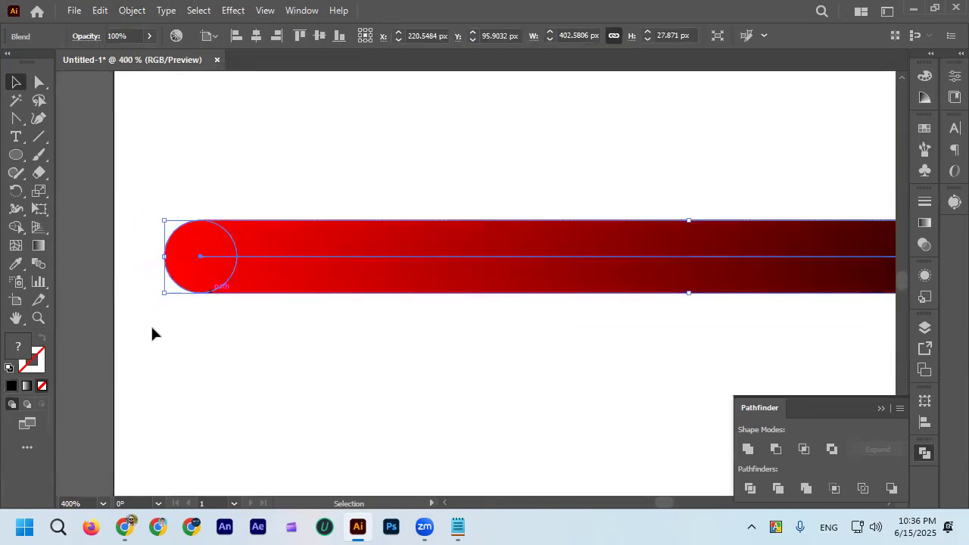
Set the red-to-black blend's spacing to Specified Steps with 100 steps.
double_click(43, 265)
left_click(580, 180)
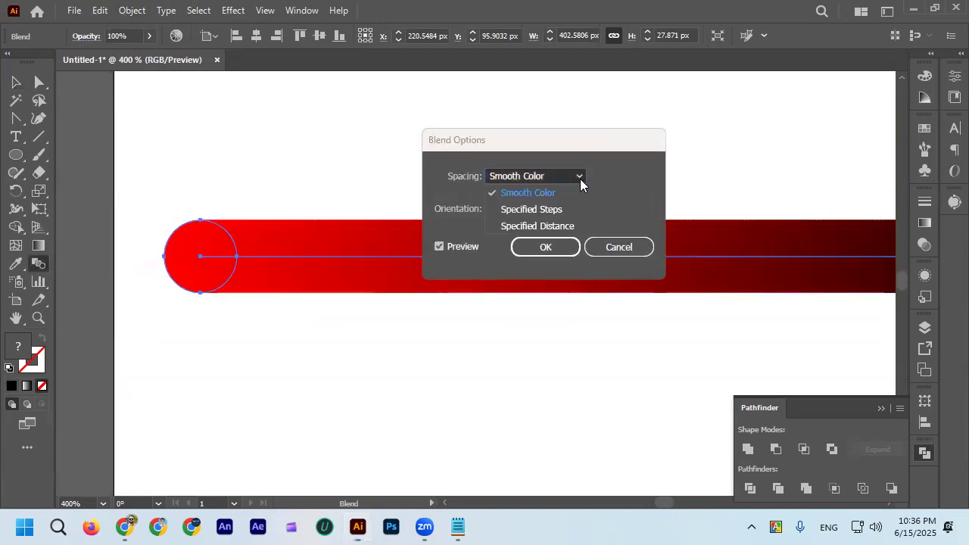
left_click(565, 209)
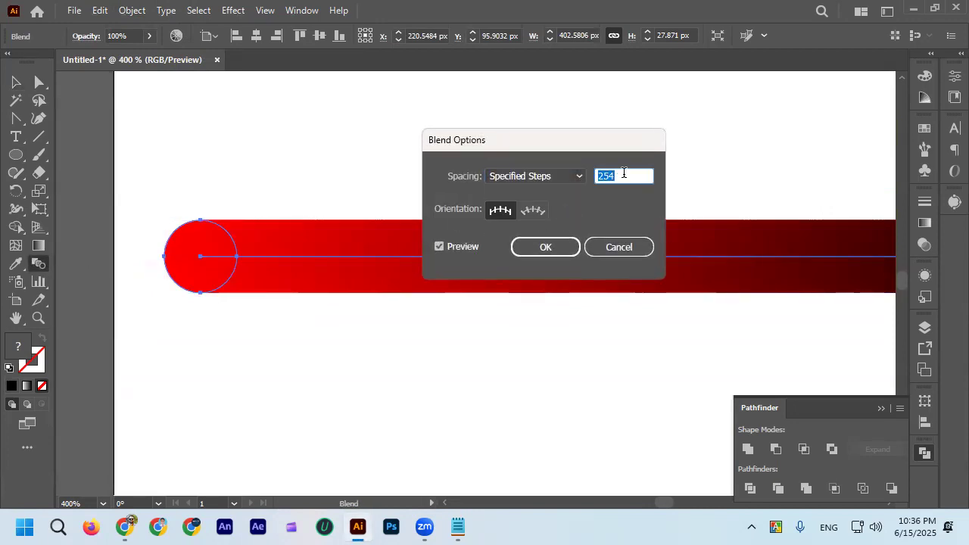
type("100")
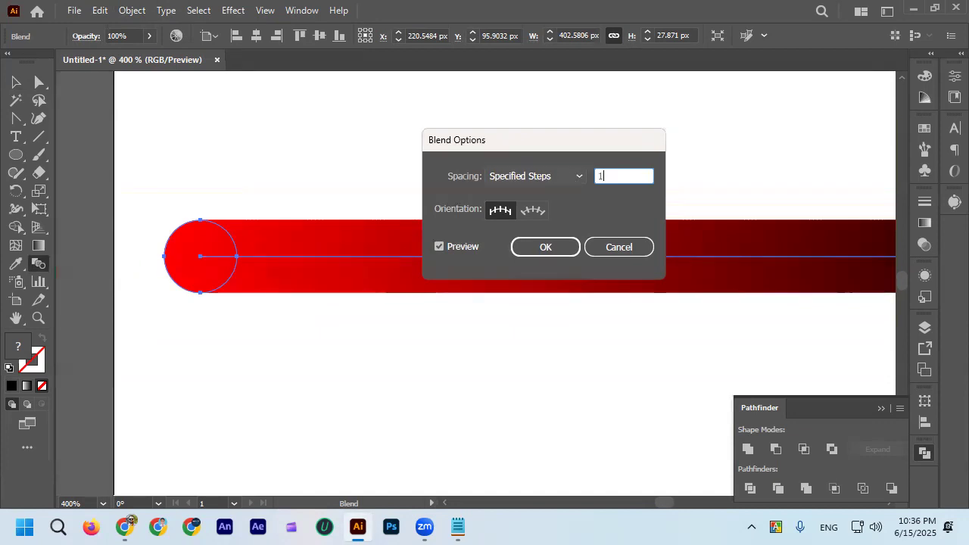
left_click(574, 243)
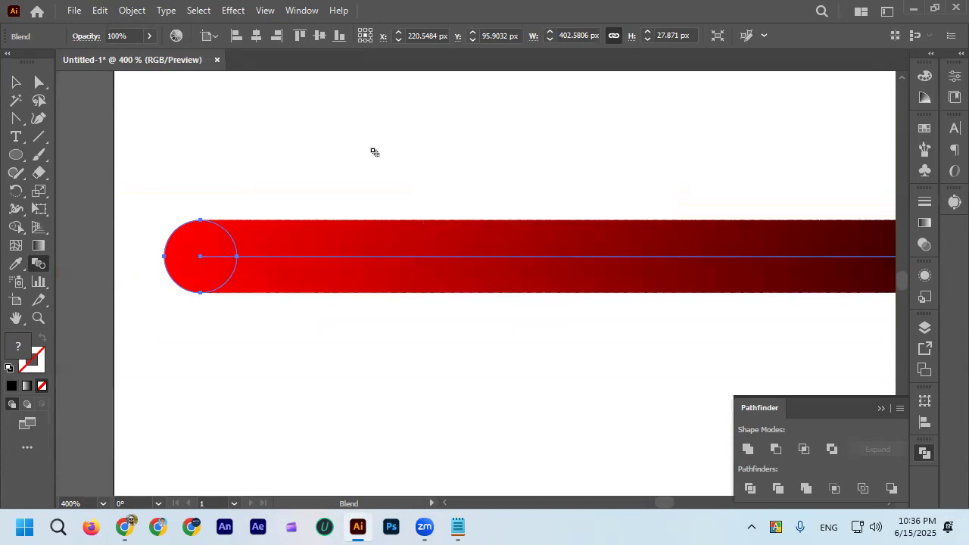
double_click(42, 265)
left_click(563, 247)
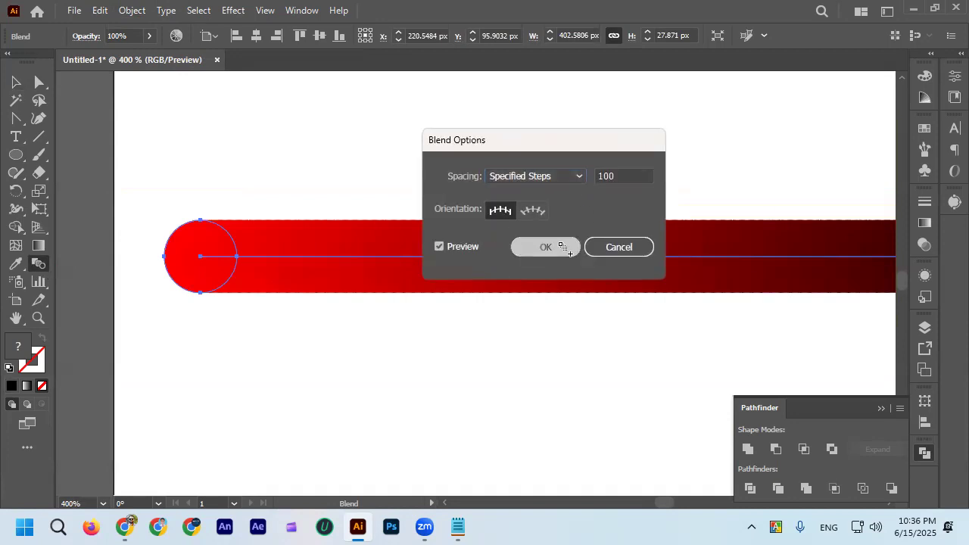
scroll(303, 227, "up", 2)
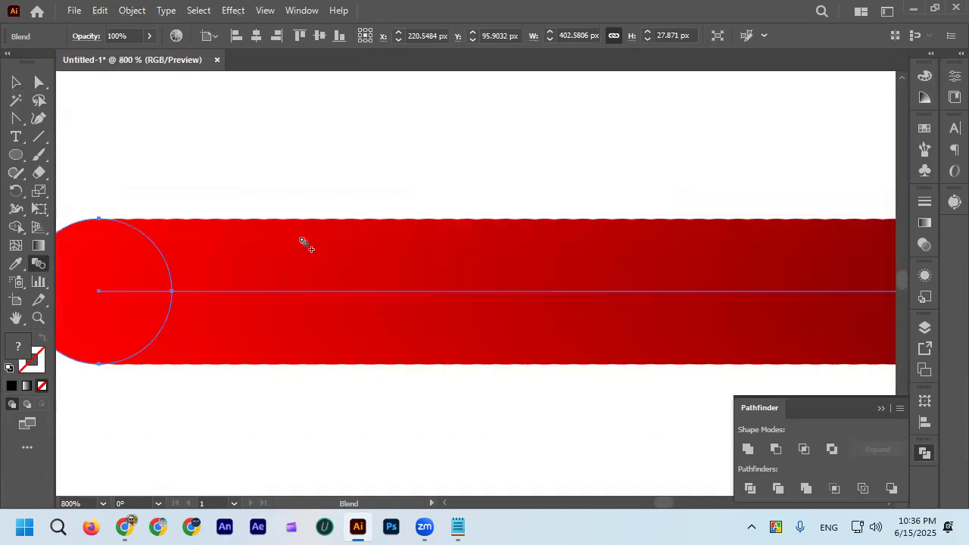
scroll(237, 239, "down", 2)
Reduce the red-to-black blend to 50 specified steps and check its scalloped edges.
double_click(36, 265)
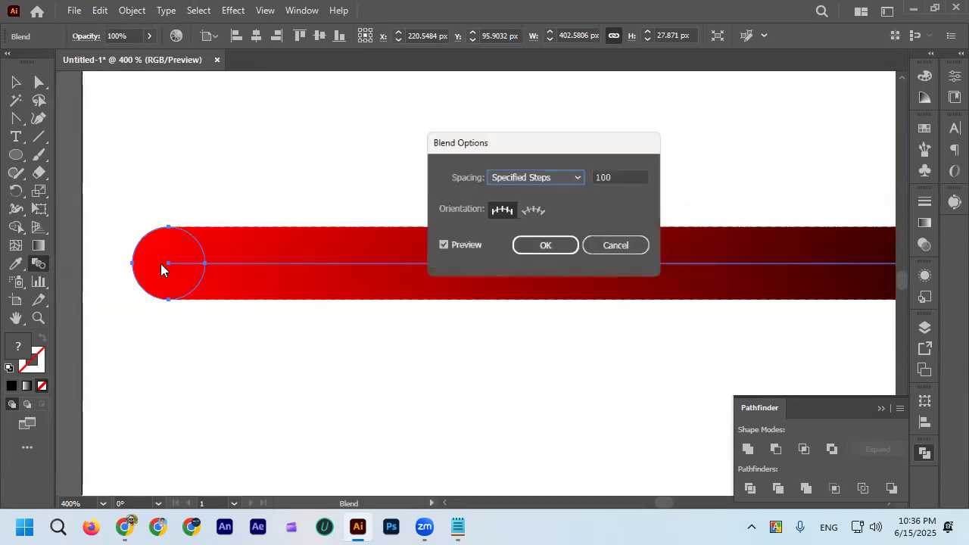
double_click(614, 178)
type("50")
left_click(547, 247)
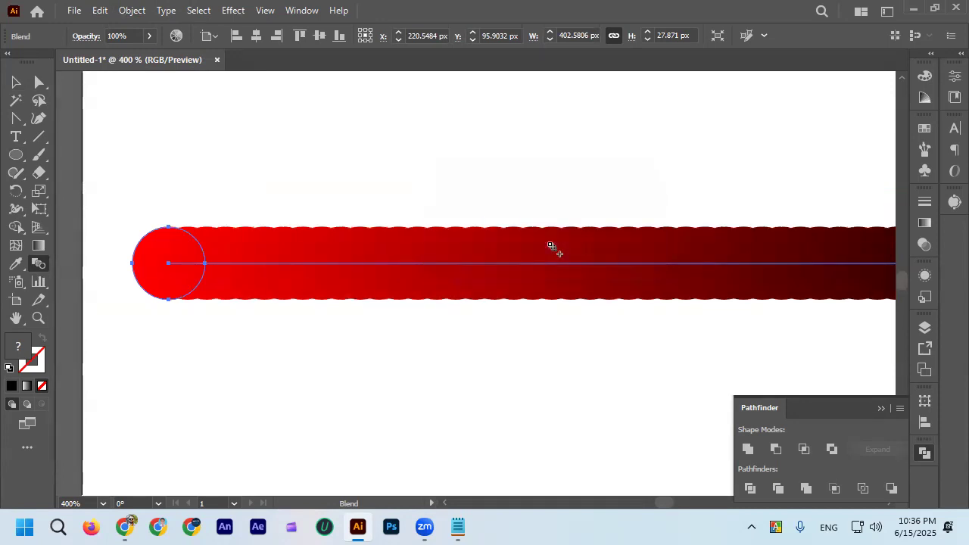
scroll(267, 268, "up", 3)
scroll(313, 231, "down", 4)
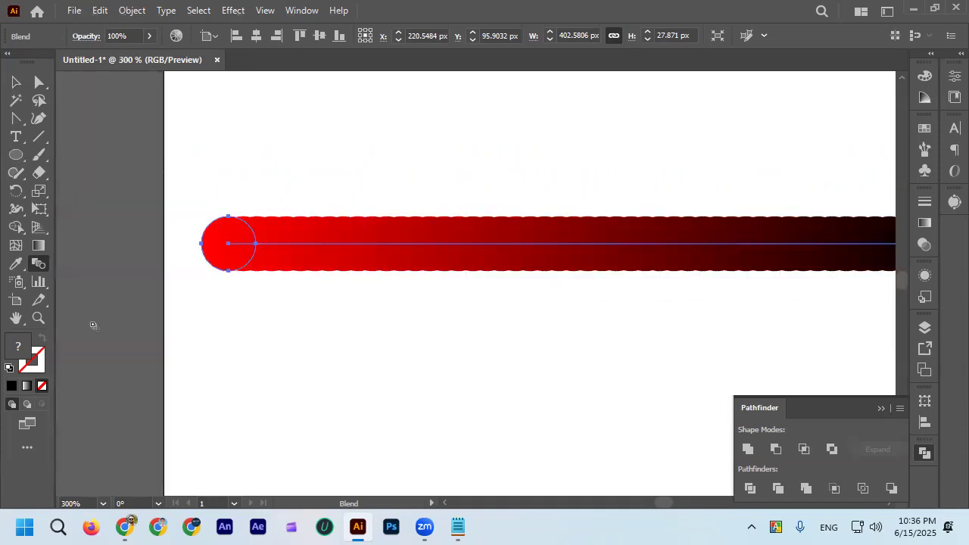
Set the red-to-black blend to 25 specified steps and deselect it.
double_click(38, 265)
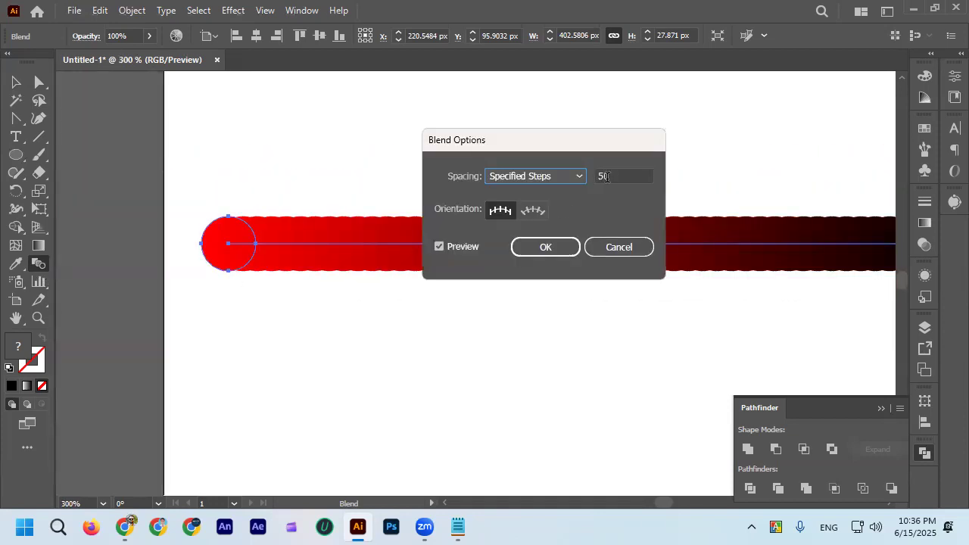
type("25")
left_click(544, 246)
key("v")
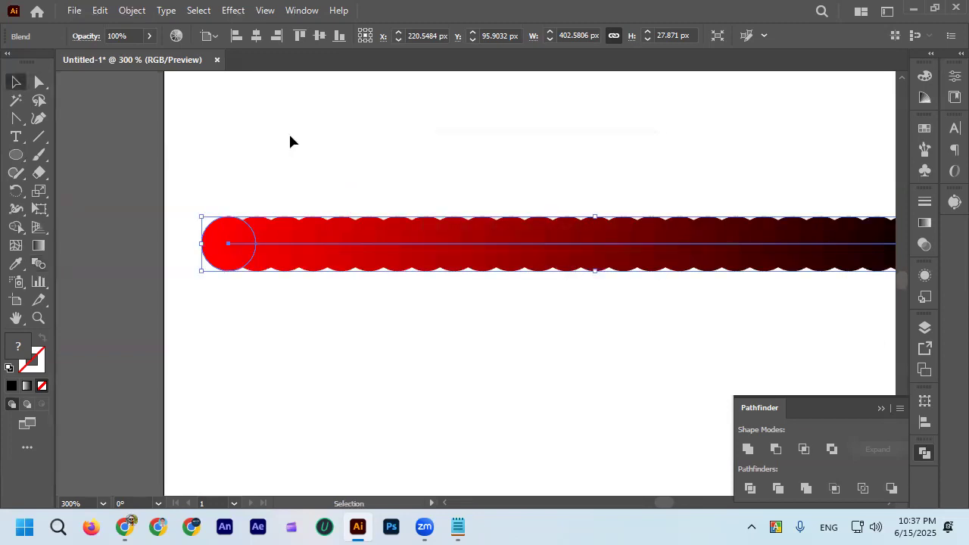
left_click(287, 132)
Examine the individual circles and the color change along the blend from the red end to the black end.
scroll(287, 132, "down", 3)
scroll(277, 161, "up", 4)
scroll(202, 207, "up", 2)
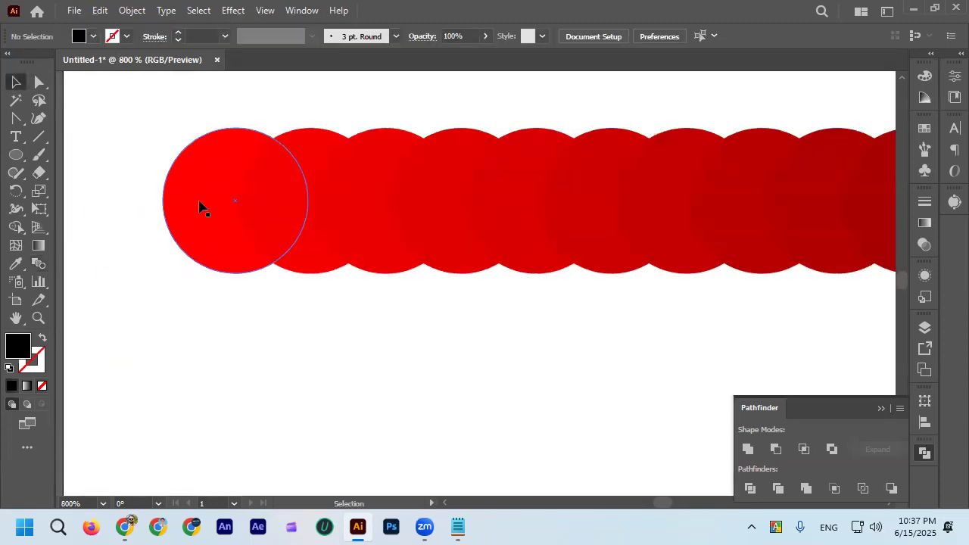
scroll(201, 208, "down", 2)
scroll(678, 203, "down", 2)
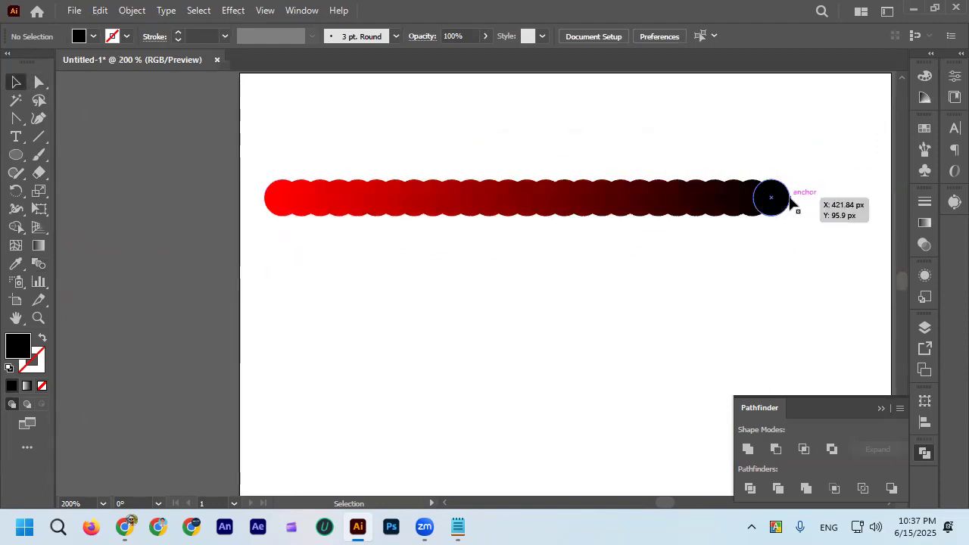
scroll(260, 209, "up", 2)
scroll(306, 225, "down", 3)
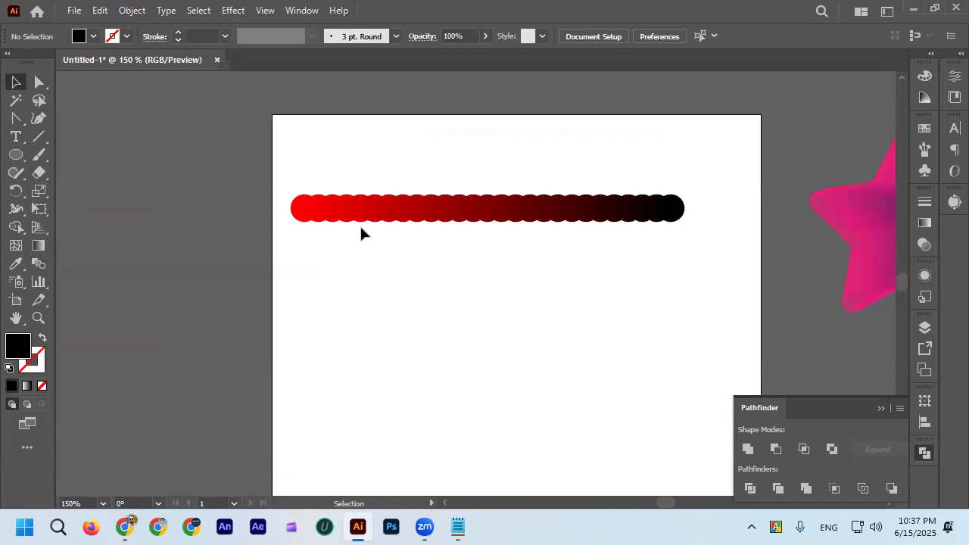
scroll(575, 244, "up", 1)
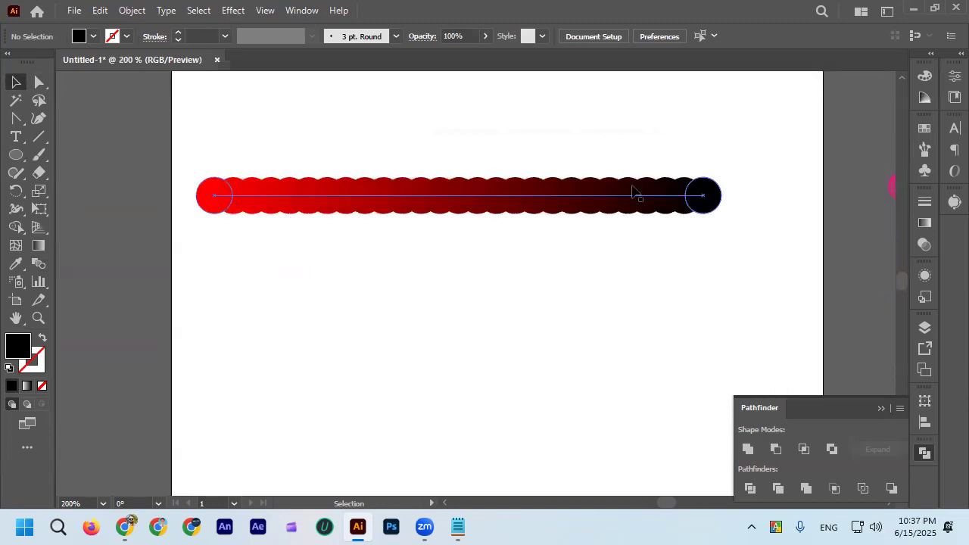
scroll(289, 214, "up", 2)
scroll(288, 214, "down", 2)
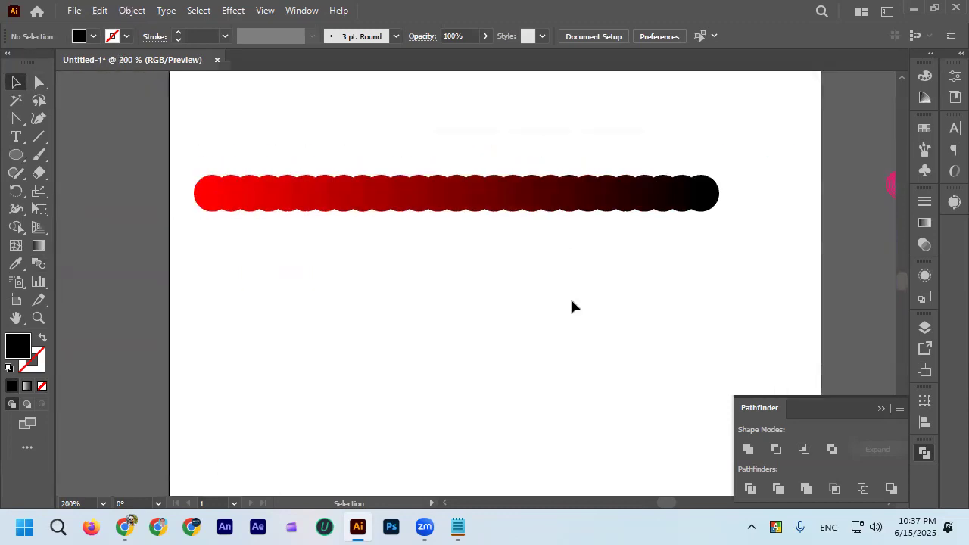
scroll(426, 227, "up", 1)
left_click(402, 203)
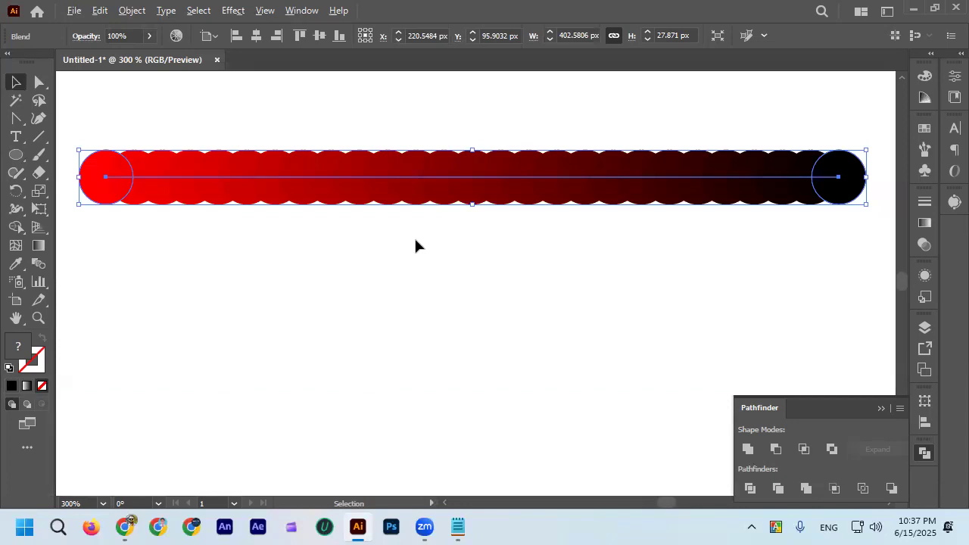
scroll(416, 244, "down", 1)
left_click(39, 119)
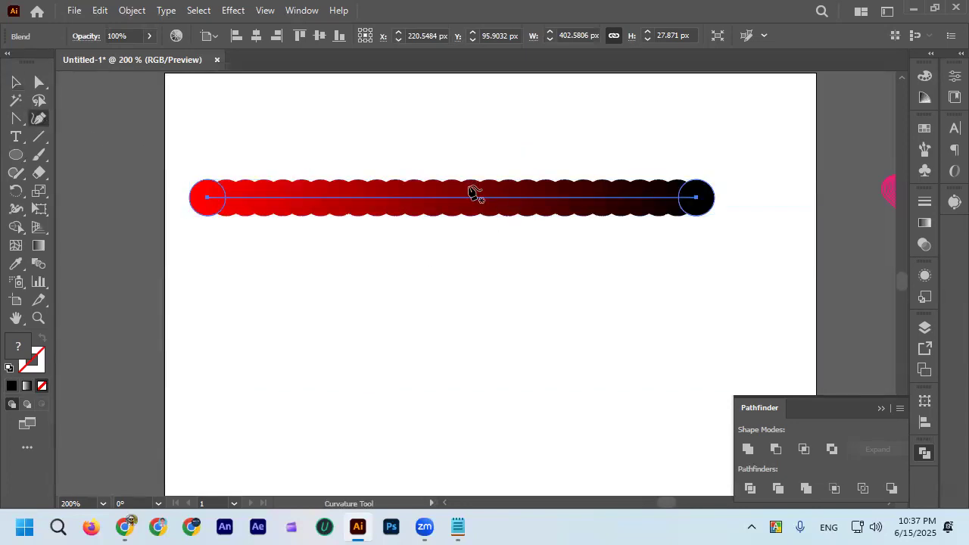
left_click(448, 147)
left_click(463, 201)
key("ctrl+z")
key("ctrl+z")
left_click(16, 82)
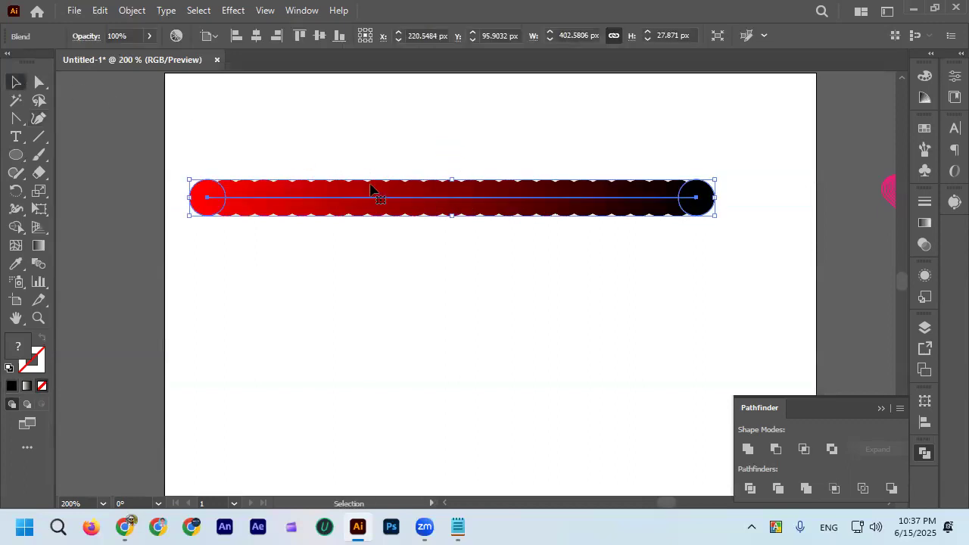
Try bending the blend's straight spine into an S-shaped wave with the Curvature tool, and undo the bends.
left_click(38, 119)
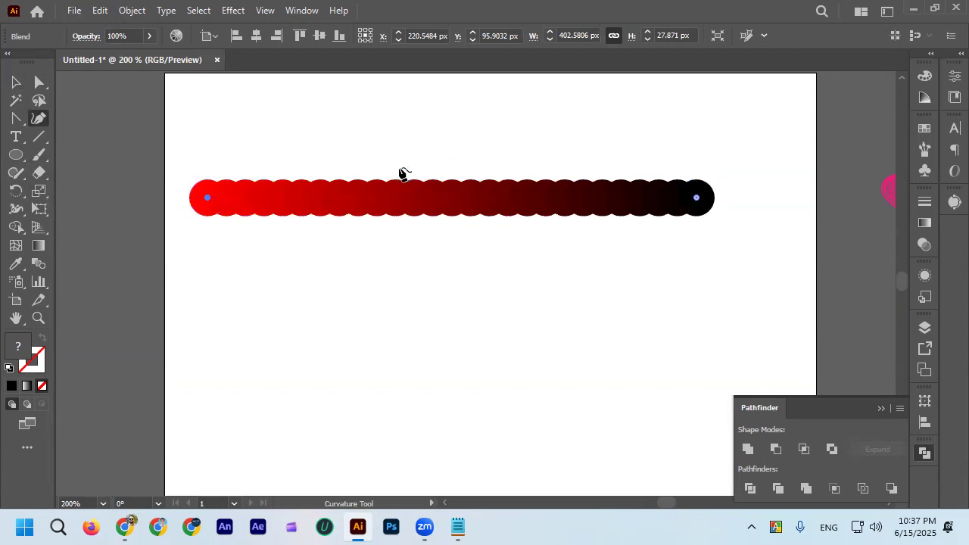
left_click(406, 198)
left_click_drag(407, 198, 387, 110)
left_click_drag(515, 115, 505, 243)
left_click_drag(386, 112, 315, 133)
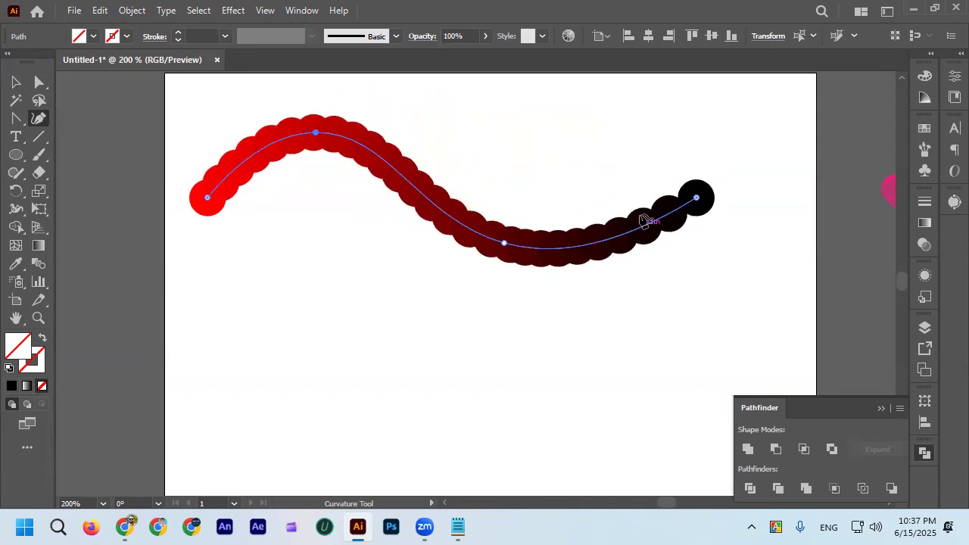
scroll(644, 221, "up", 3)
scroll(518, 246, "down", 4)
key("ctrl")
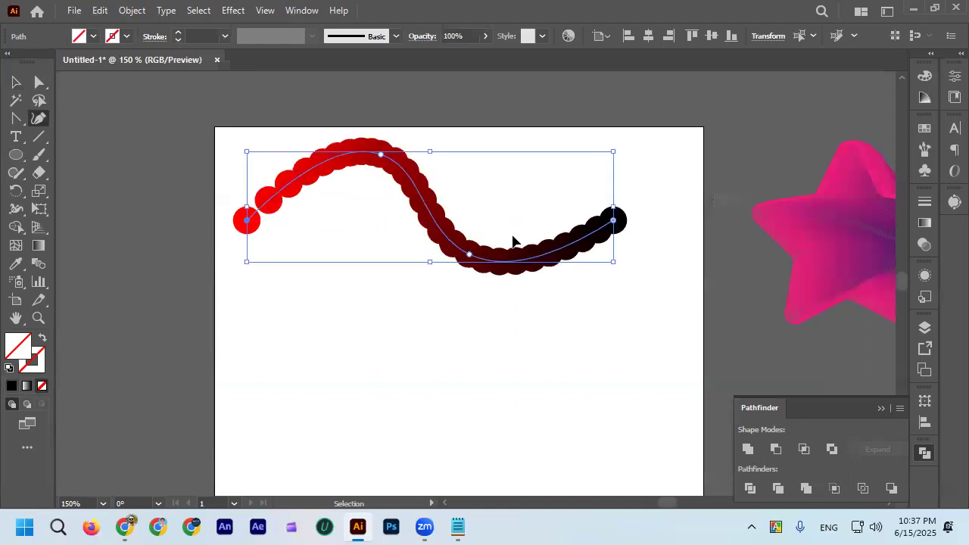
key("ctrl+z")
key("ctrl+z")
Try bending the blend's spine into a downward arc about 127 px deep with the Anchor Point tool, and undo back to the straight spine.
left_click(16, 120)
left_click_drag(444, 224, 409, 344)
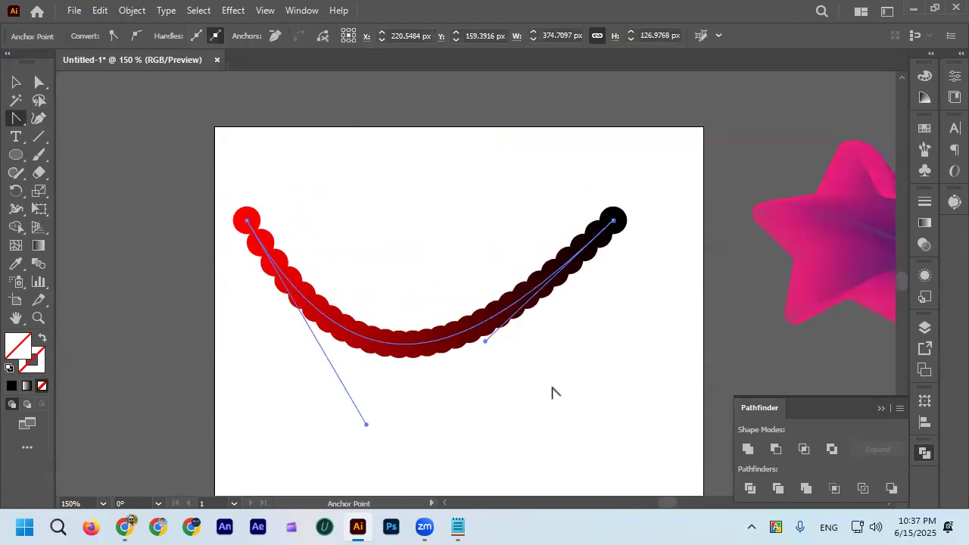
scroll(508, 347, "up", 1)
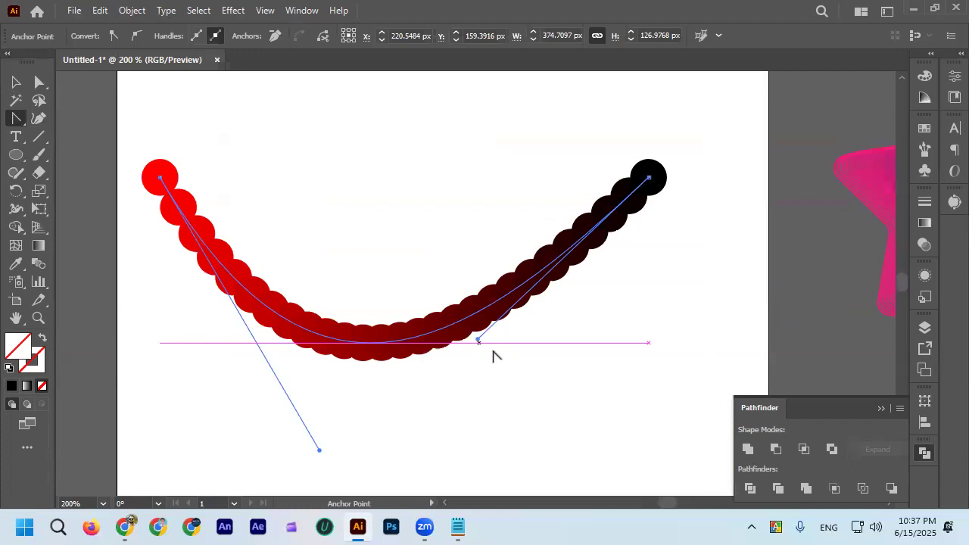
left_click(16, 82)
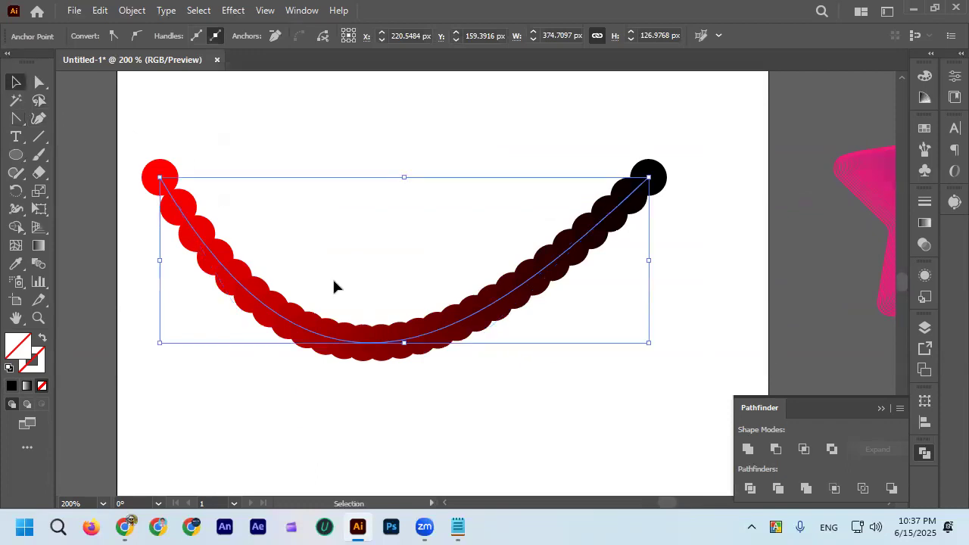
scroll(334, 286, "down", 1)
left_click(409, 224)
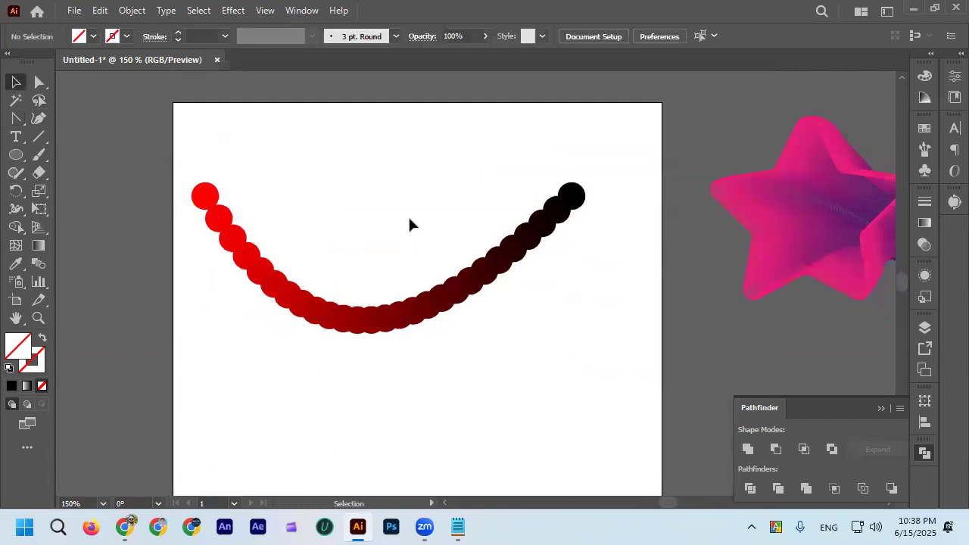
key("ctrl+z")
key("ctrl+z")
key("ctrl+z")
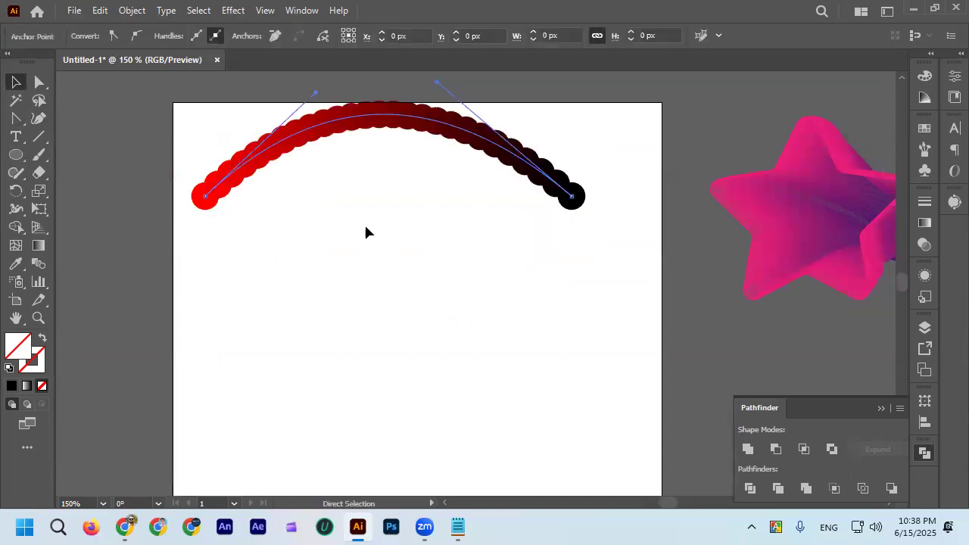
left_click(367, 319)
Try expanding the straight red-to-black blend into separate circles, and undo the expansion.
left_click(335, 202)
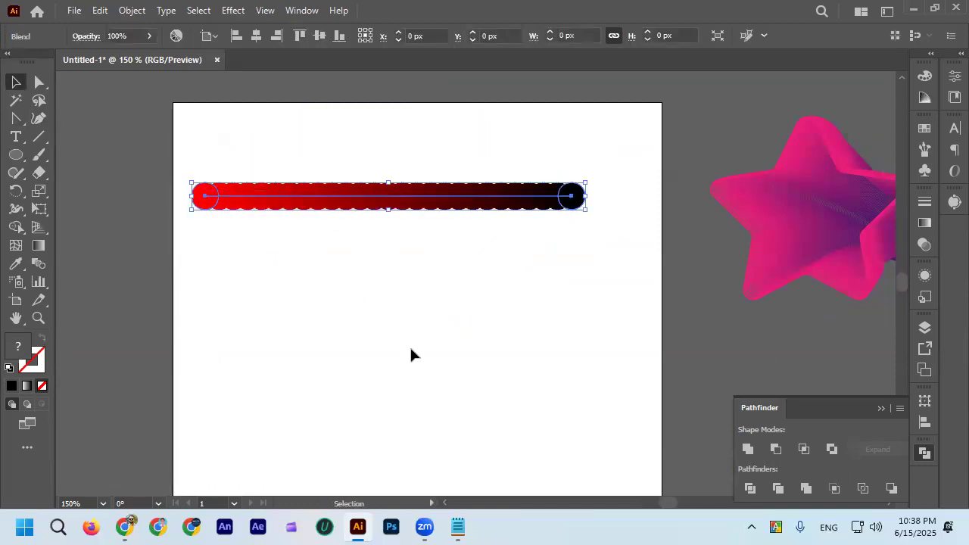
left_click(134, 11)
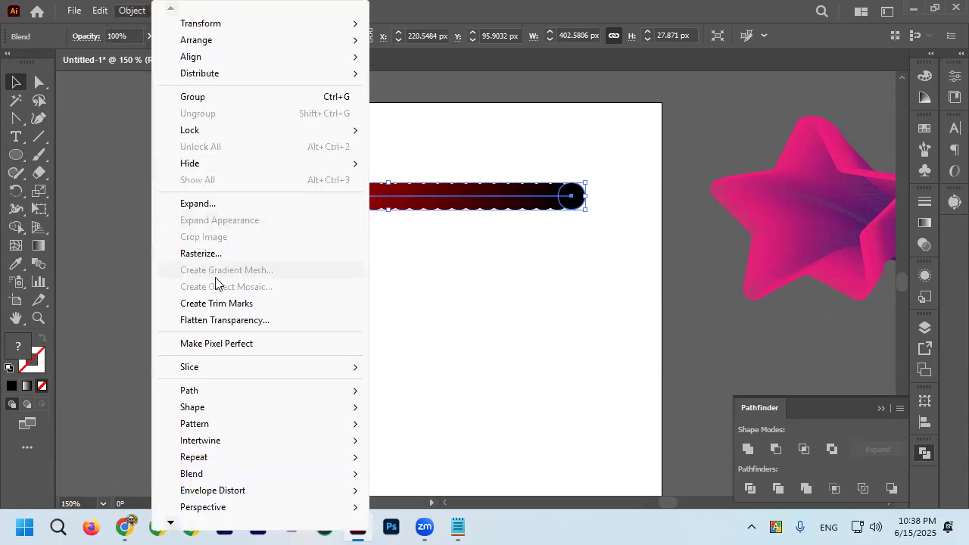
left_click(195, 204)
left_click(580, 329)
scroll(325, 201, "up", 2)
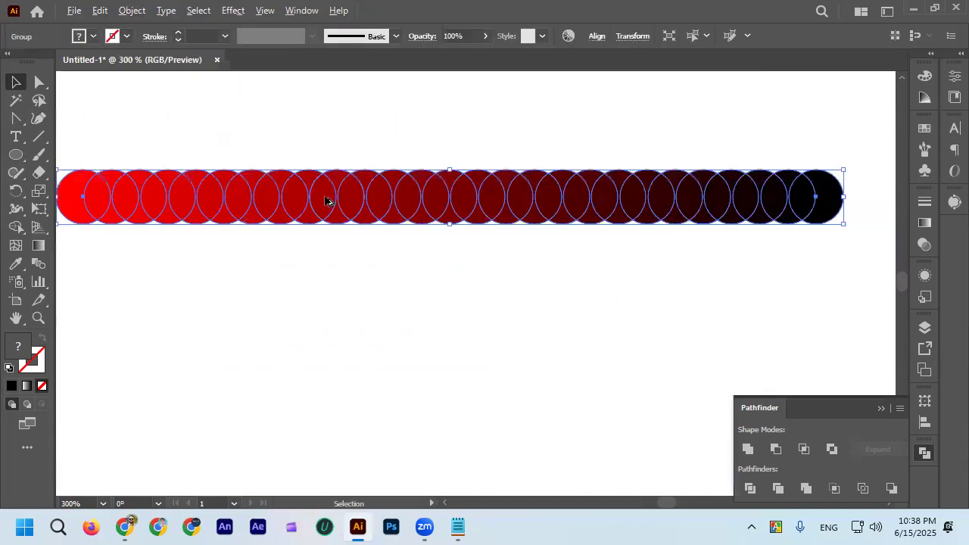
left_click(339, 139)
left_click(86, 194)
scroll(576, 170, "down", 2)
key("ctrl+z")
scroll(559, 212, "up", 2)
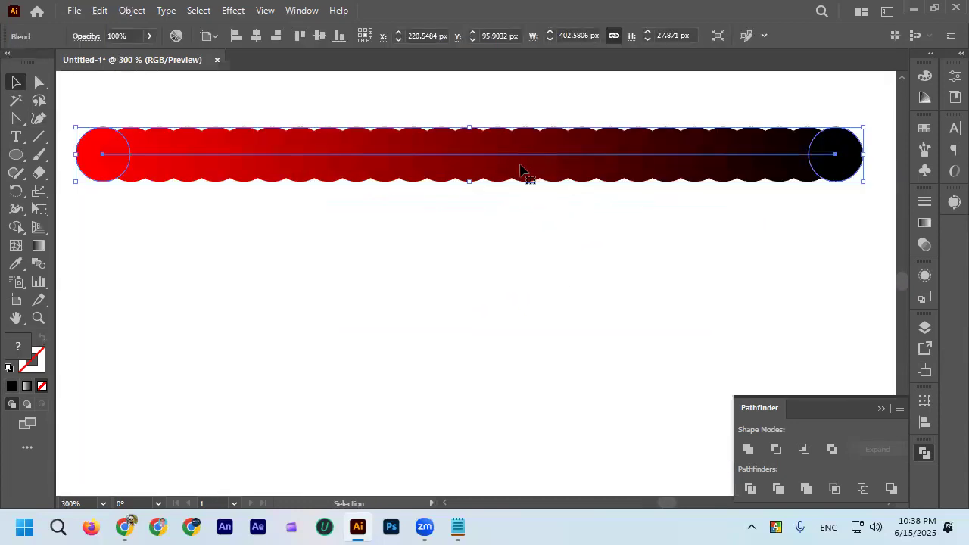
Move the red-to-black blend about 16 px down and set its spacing to 200 specified steps.
left_click_drag(524, 160, 525, 193)
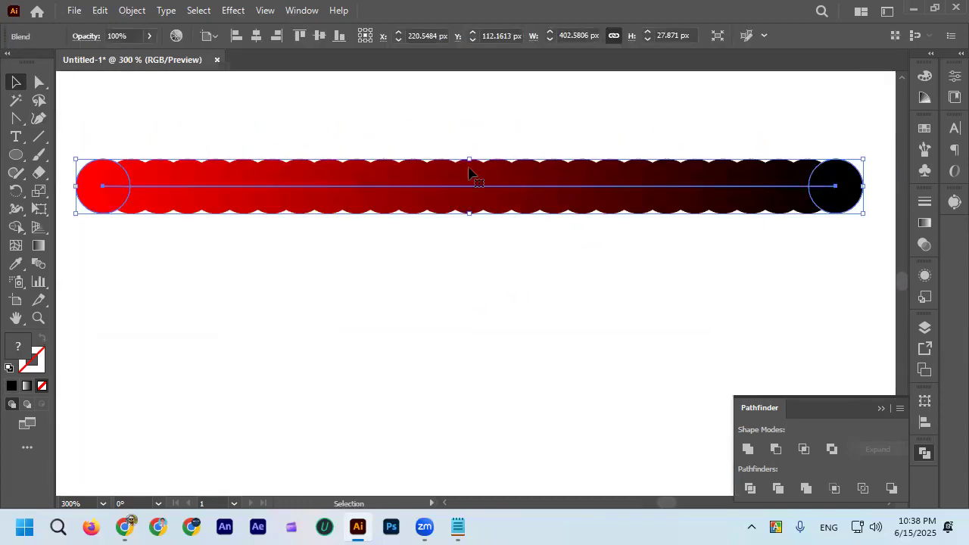
double_click(34, 263)
key("Tab")
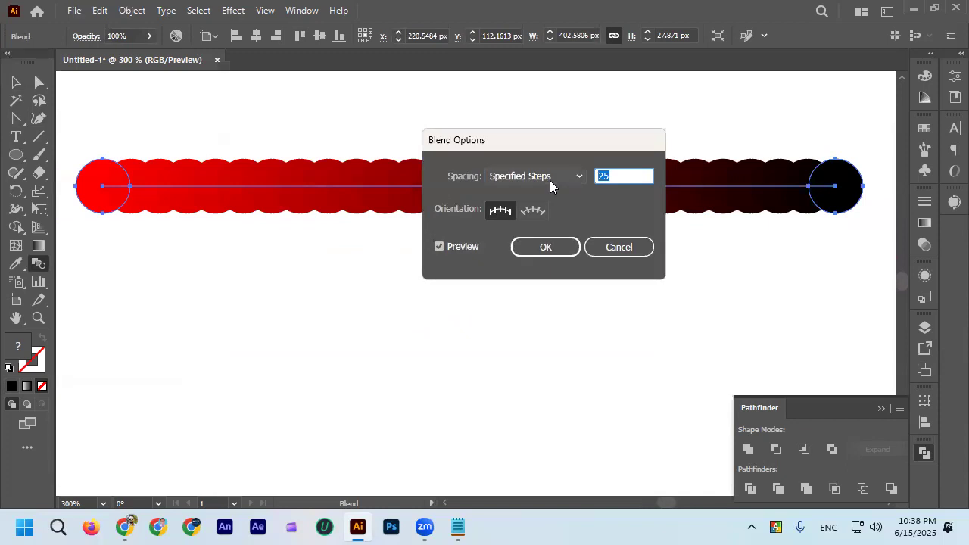
type("200")
left_click(568, 246)
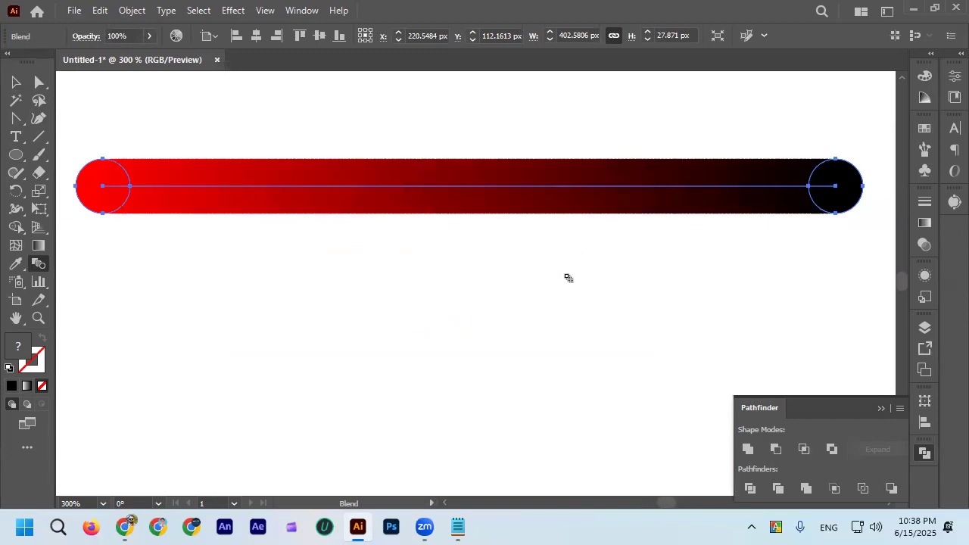
left_click(16, 81)
left_click(402, 136)
scroll(402, 138, "down", 2)
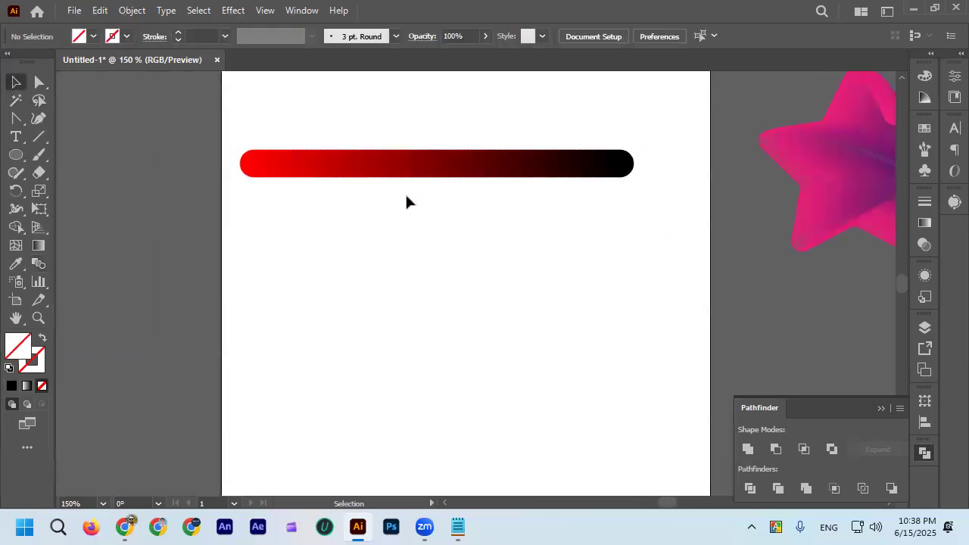
Apply a Roughen effect to the blend with relative size 46%, detail 43/in and corner points.
scroll(407, 201, "up", 2)
left_click(411, 215)
scroll(386, 191, "up", 1)
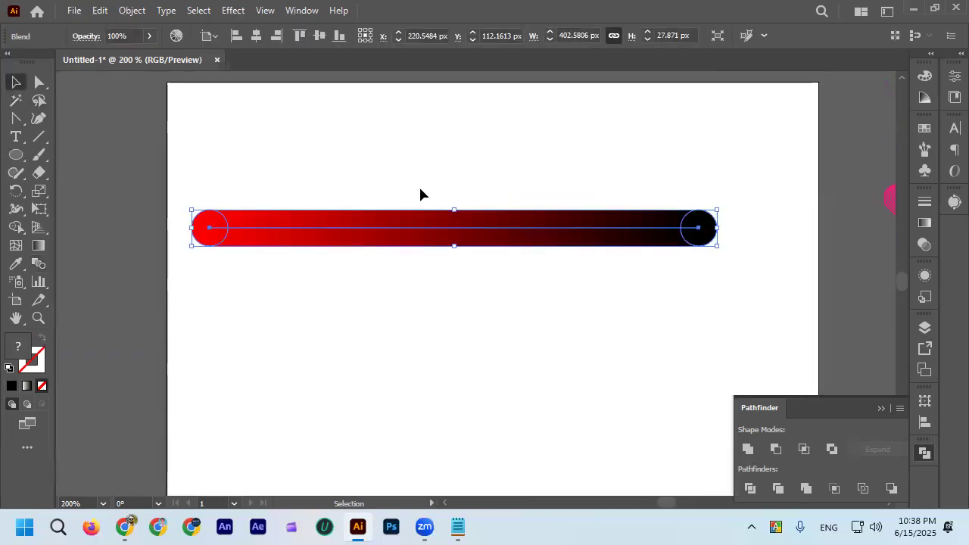
left_click(234, 11)
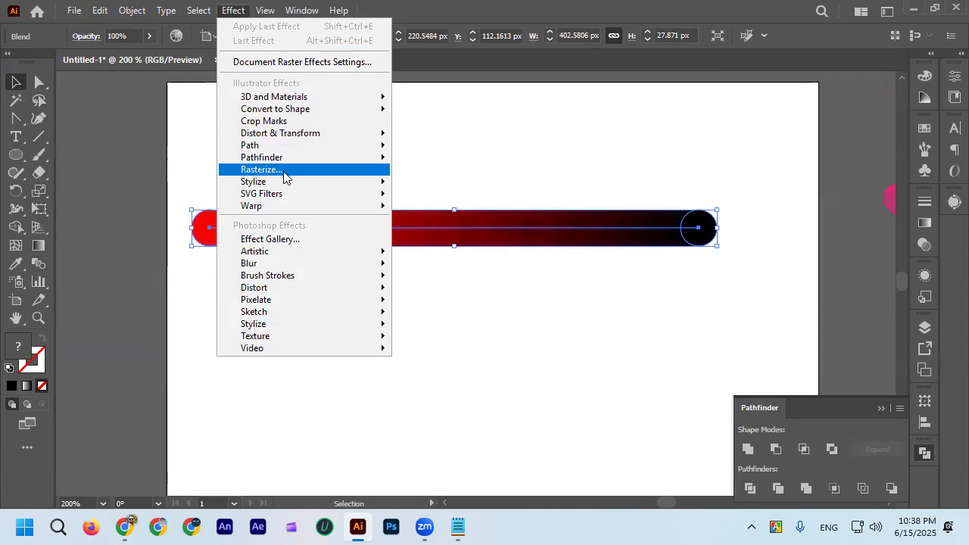
mouse_move(288, 182)
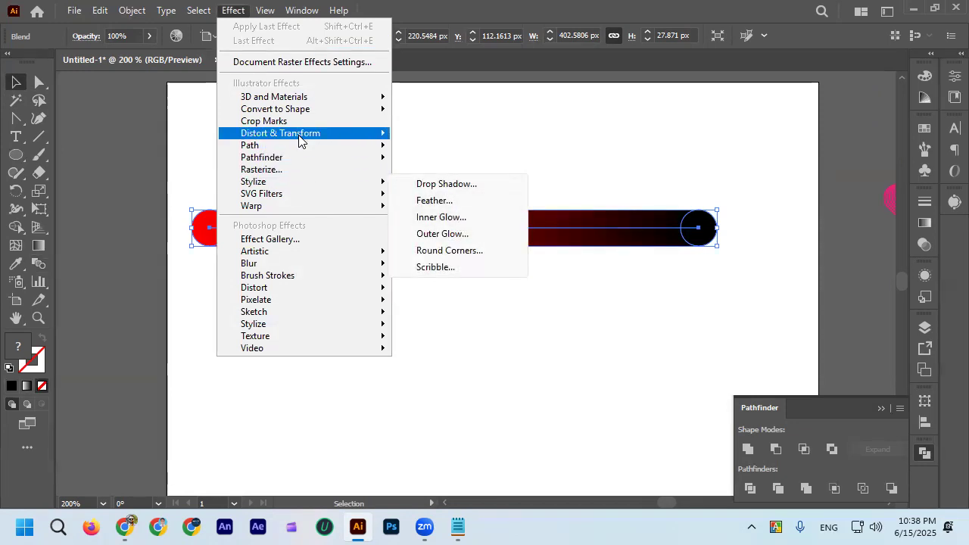
mouse_move(299, 136)
left_click(436, 169)
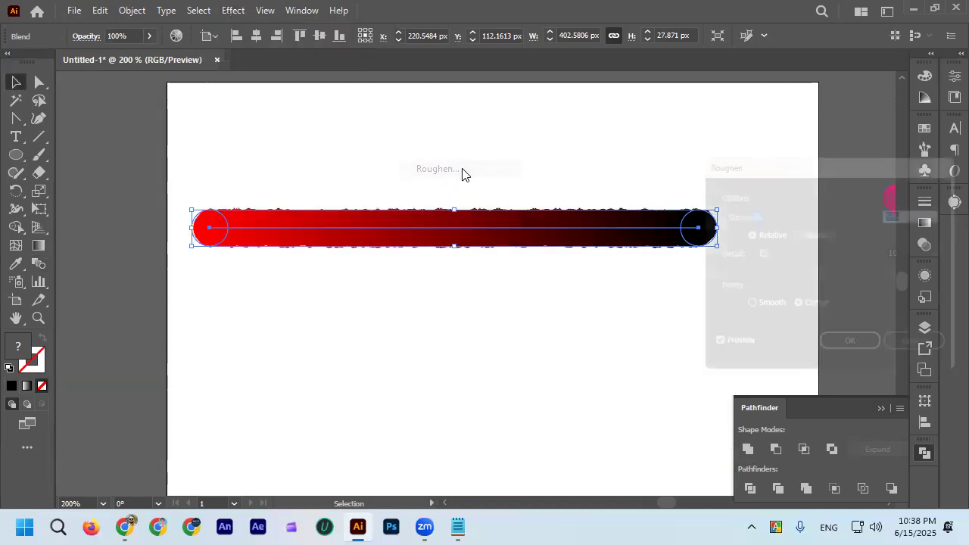
left_click_drag(750, 212, 806, 214)
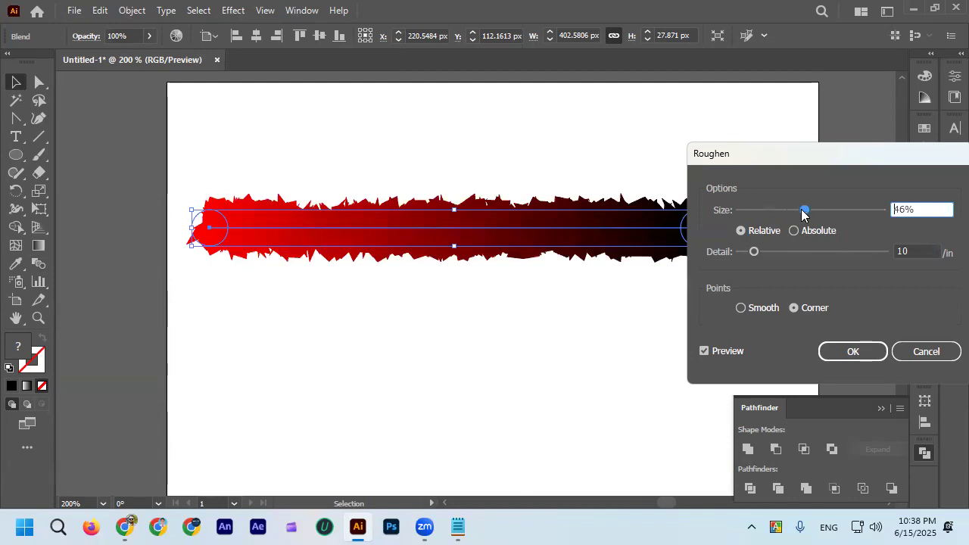
left_click_drag(753, 251, 797, 255)
left_click(853, 353)
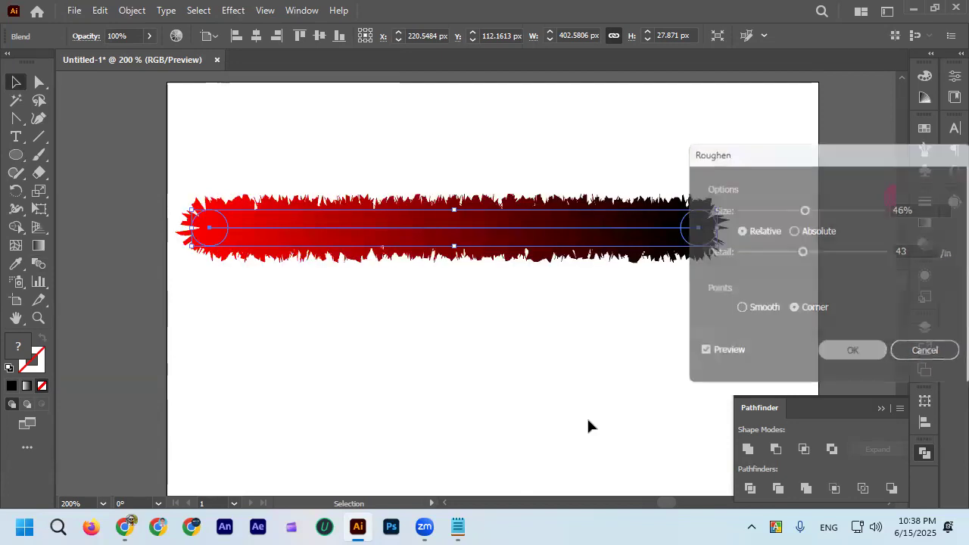
Inspect the spiky edges of the roughened blend and delete it from the artboard.
left_click(527, 334)
scroll(398, 227, "up", 3)
scroll(536, 232, "down", 2)
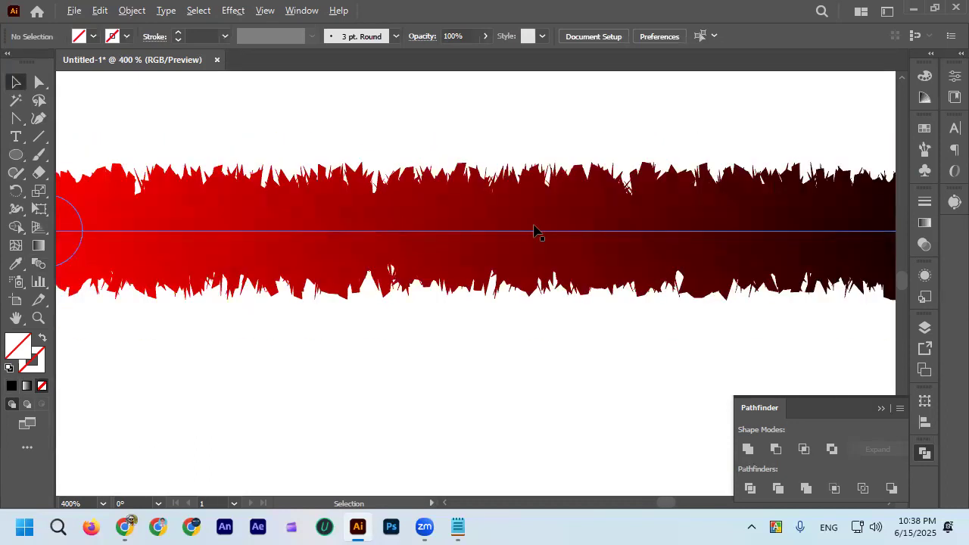
scroll(515, 225, "up", 4)
scroll(513, 225, "down", 5)
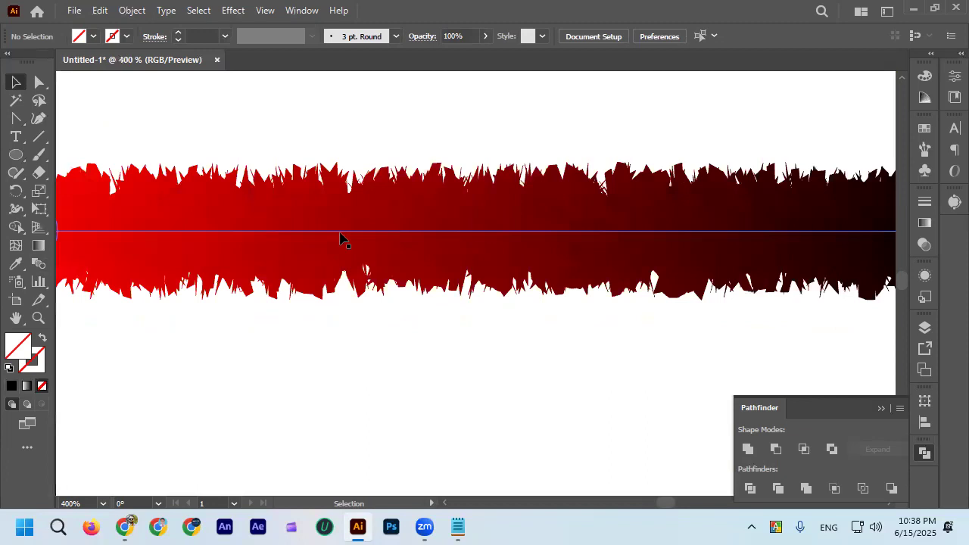
scroll(341, 238, "down", 2)
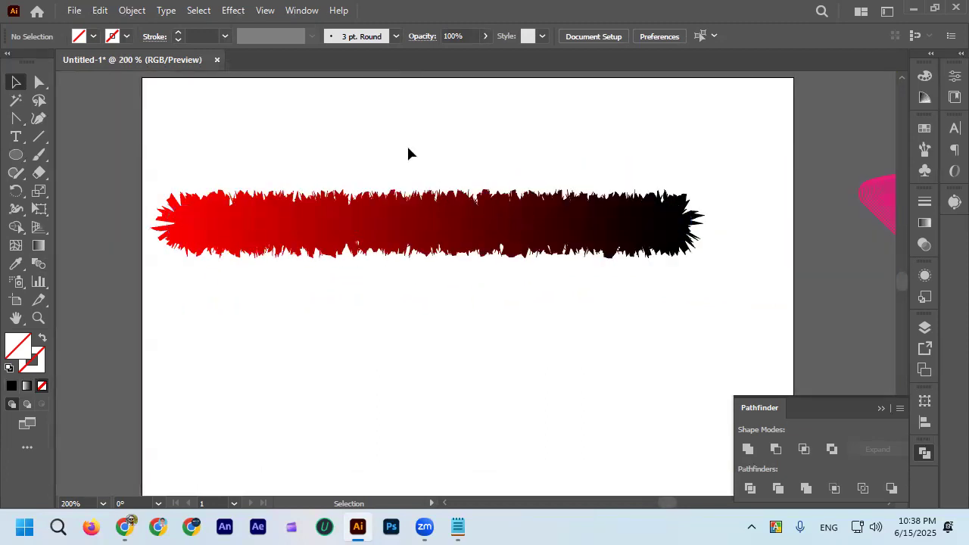
left_click(433, 219)
key("Delete")
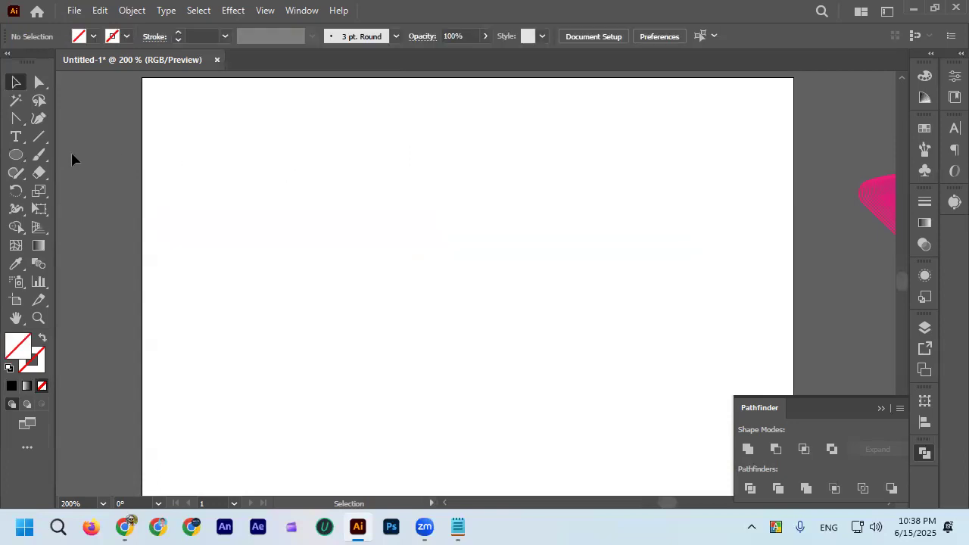
Draw a small circle near the artboard's upper-left area and fill it with a white-to-black linear gradient.
left_click(16, 154)
left_click_drag(195, 193, 220, 213)
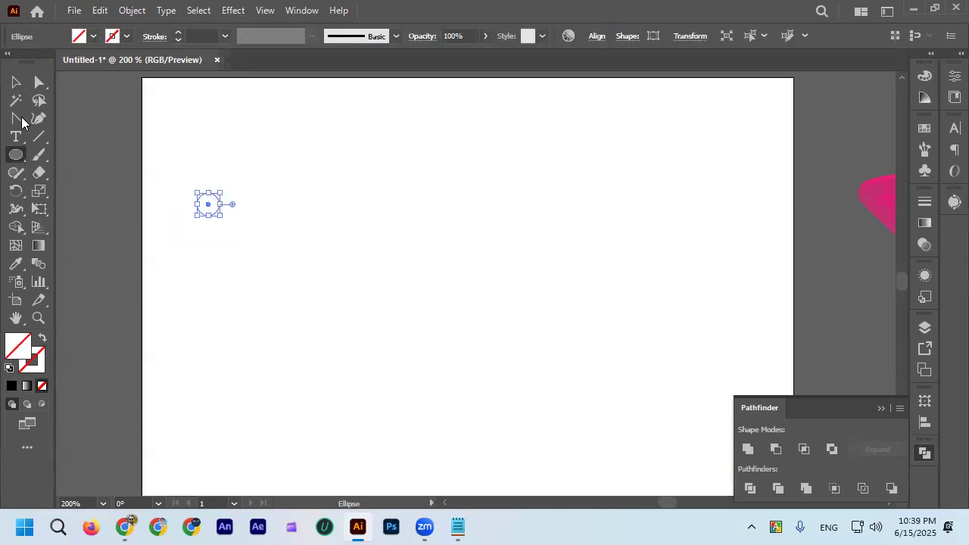
left_click(27, 386)
Duplicate the gradient circle twice in a horizontal row and shift the third circle slightly further right.
left_click(15, 82)
left_click(216, 226)
left_click_drag(214, 209, 419, 209)
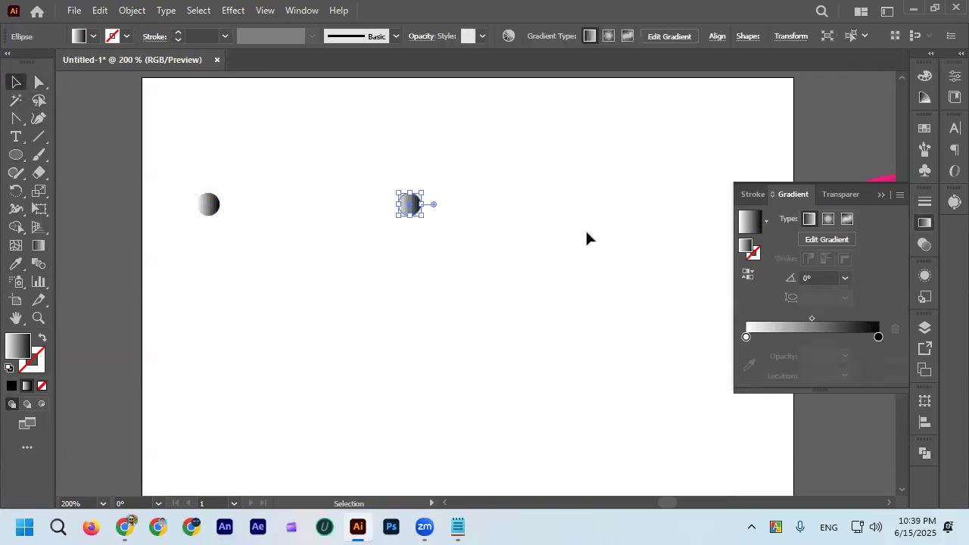
key("ctrl+d")
left_click(326, 262)
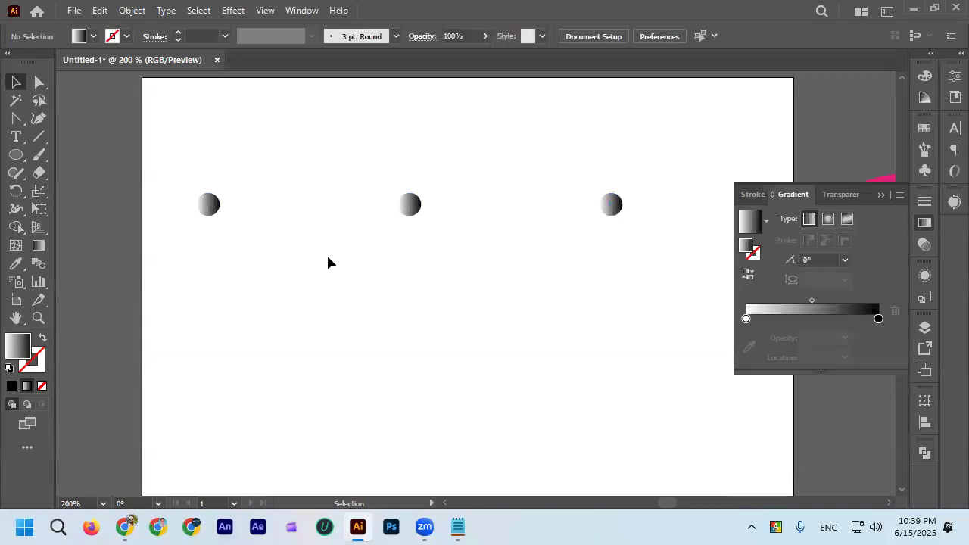
scroll(327, 262, "down", 2)
scroll(471, 237, "up", 2)
left_click_drag(474, 237, 528, 238)
left_click_drag(275, 237, 296, 237)
left_click(391, 268)
scroll(361, 249, "down", 1)
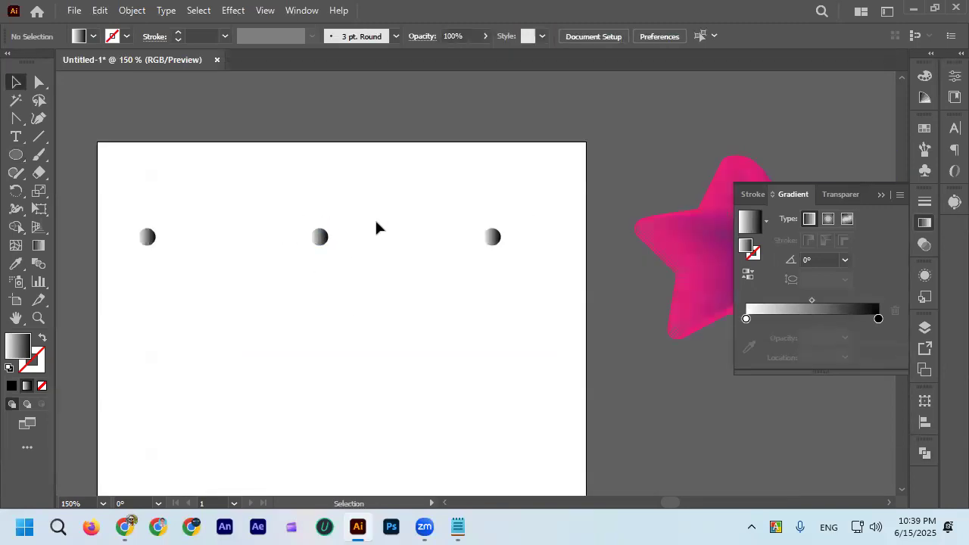
left_click_drag(494, 244, 503, 244)
left_click(134, 237)
Recolor the leftmost circle's linear gradient to run from red to dark blue.
left_click(147, 237)
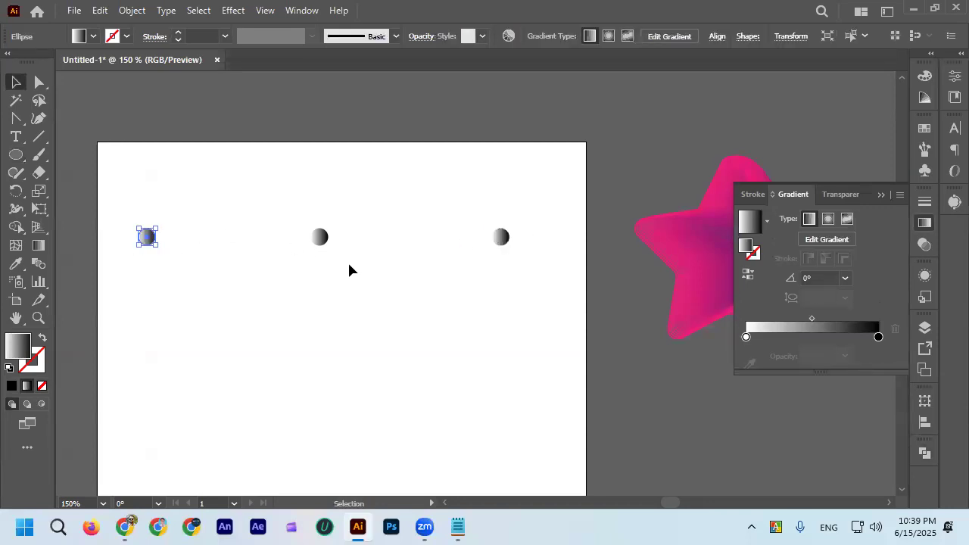
double_click(747, 336)
left_click(683, 202)
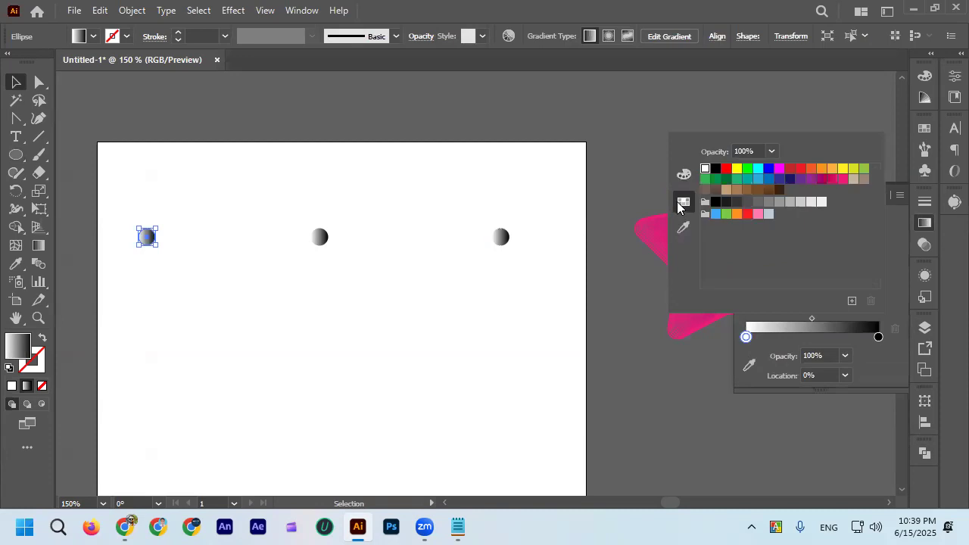
left_click(726, 168)
double_click(878, 338)
left_click(790, 180)
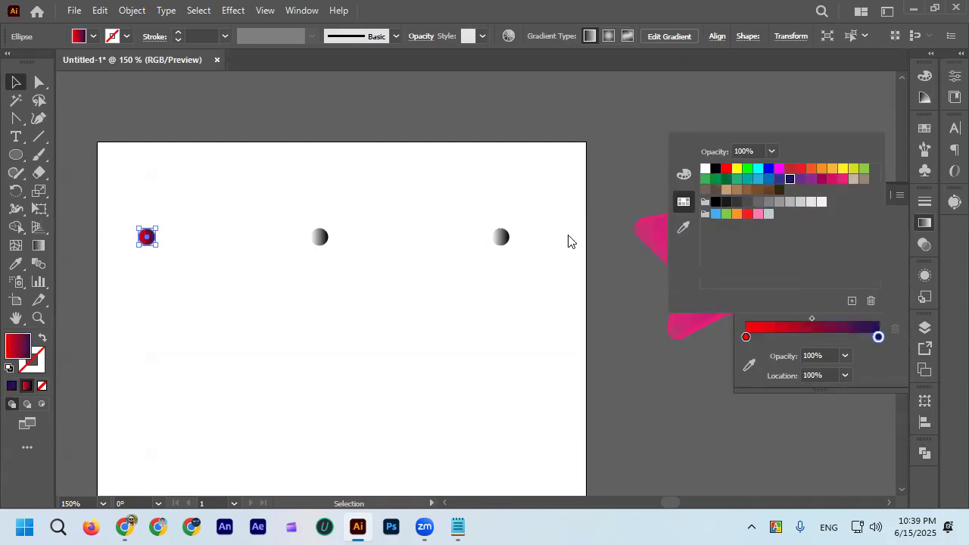
left_click(479, 313)
Recolor the middle circle's linear gradient to run from yellow to green.
left_click_drag(346, 247, 347, 248)
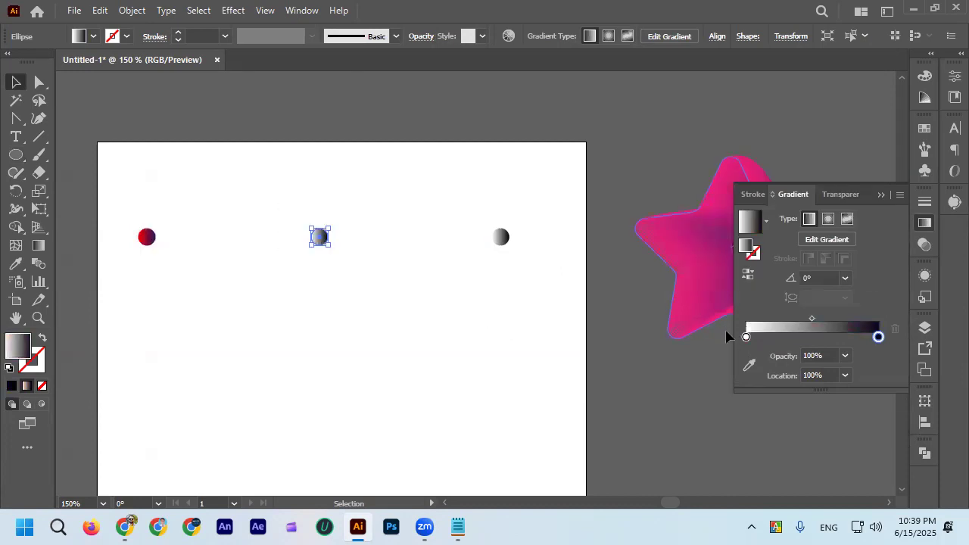
double_click(747, 339)
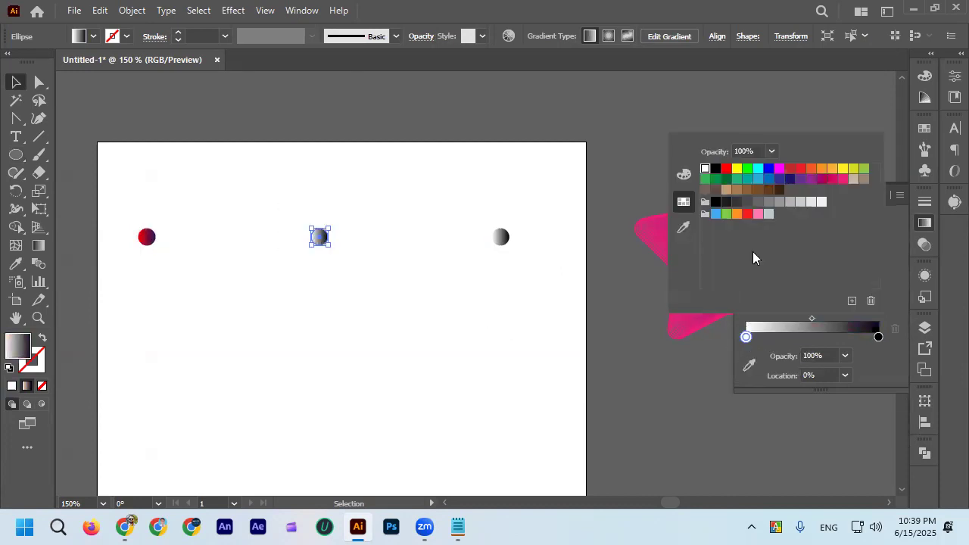
left_click(737, 168)
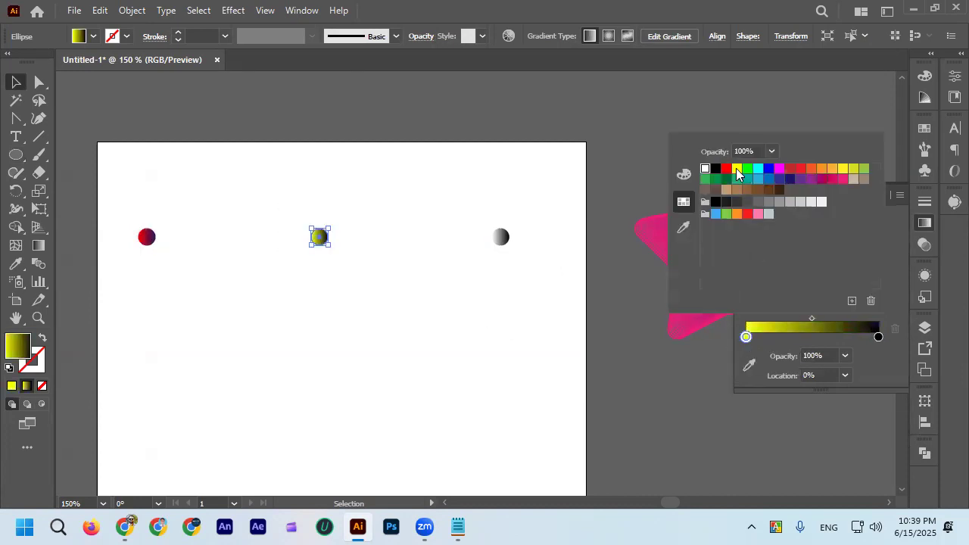
left_click(879, 337)
double_click(878, 337)
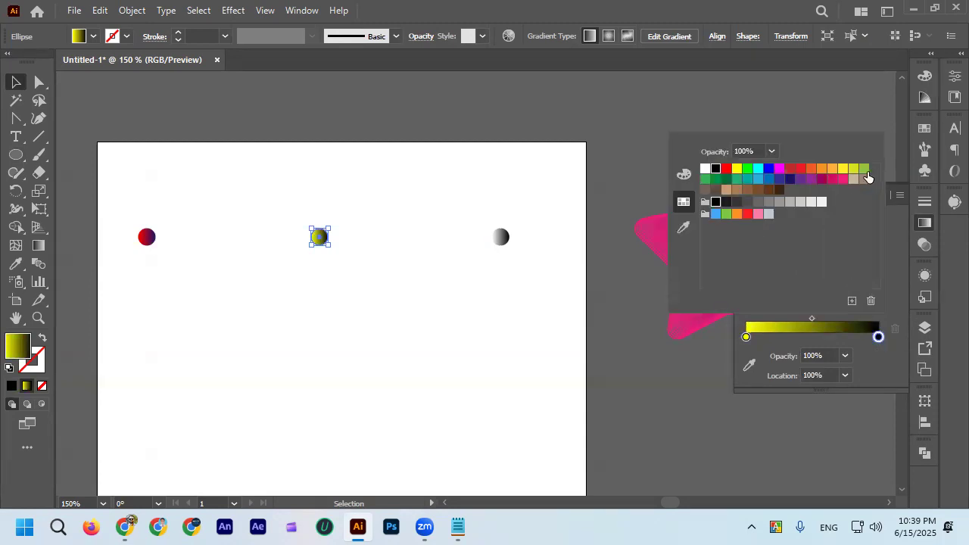
left_click(721, 181)
Recolor the rightmost circle's gradient to run from orange (R=241 G=90 B=36) to indigo, after trying purple as the start color.
left_click(483, 214)
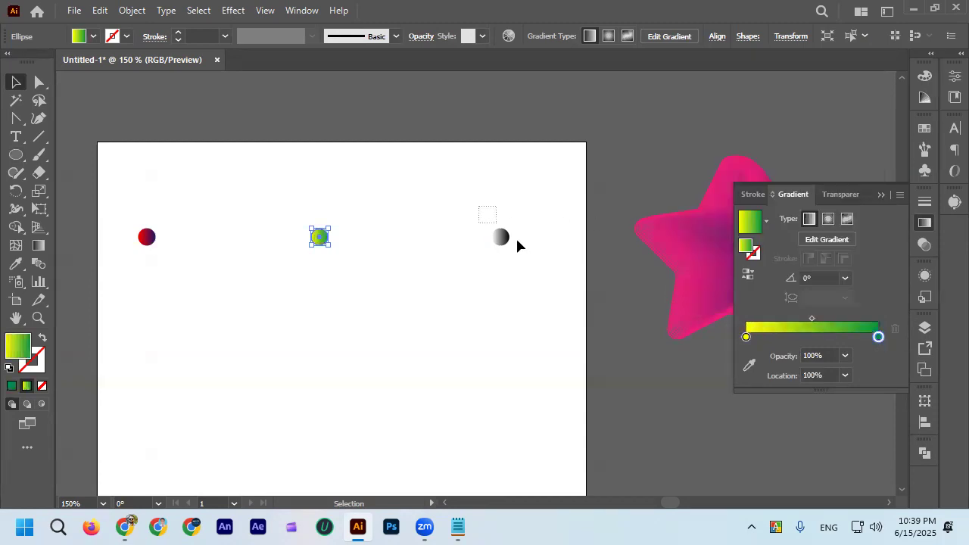
left_click(502, 238)
left_click(747, 337)
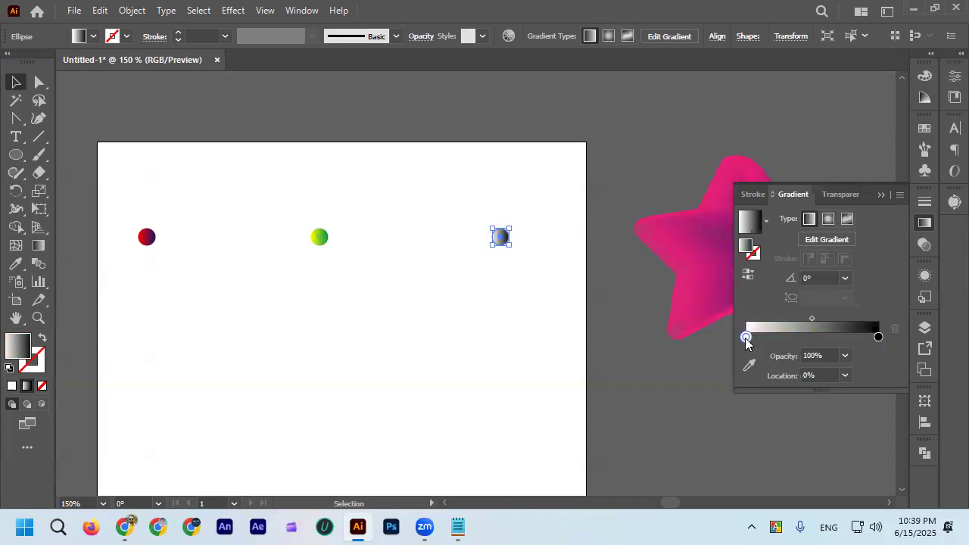
double_click(747, 337)
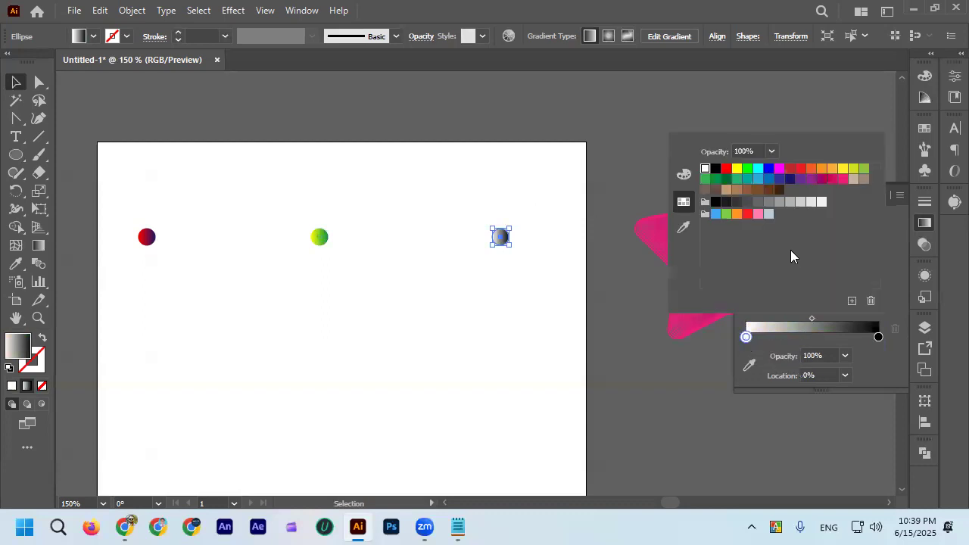
left_click(799, 179)
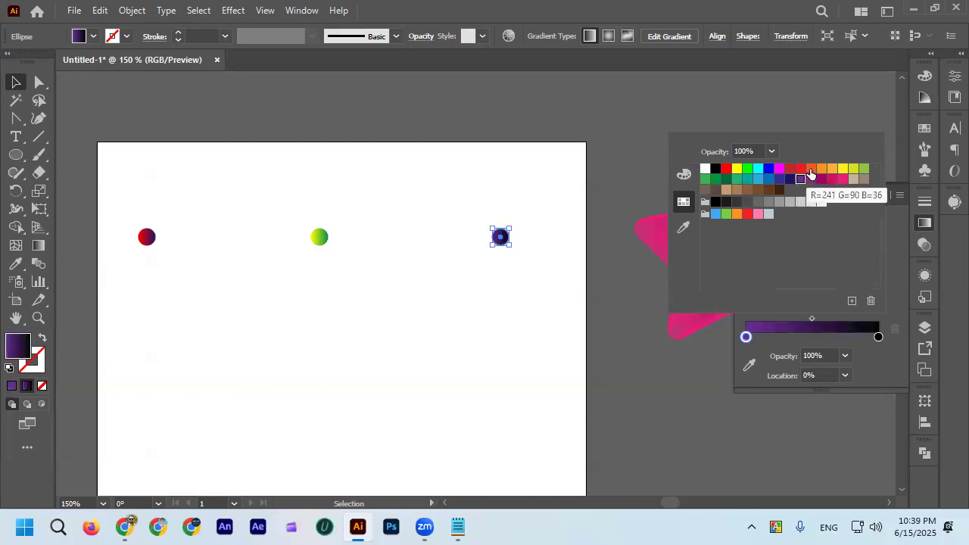
left_click(811, 169)
left_click(879, 337)
double_click(878, 337)
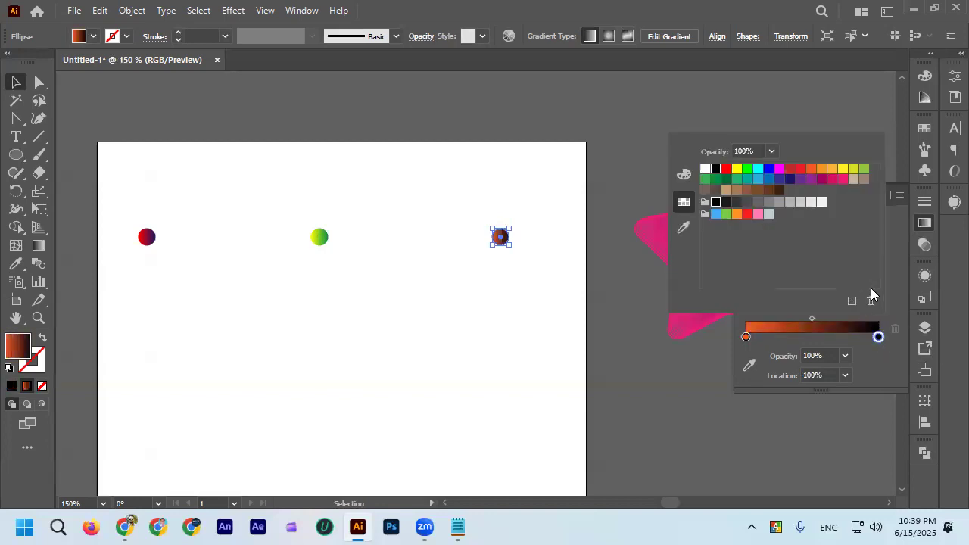
left_click(779, 179)
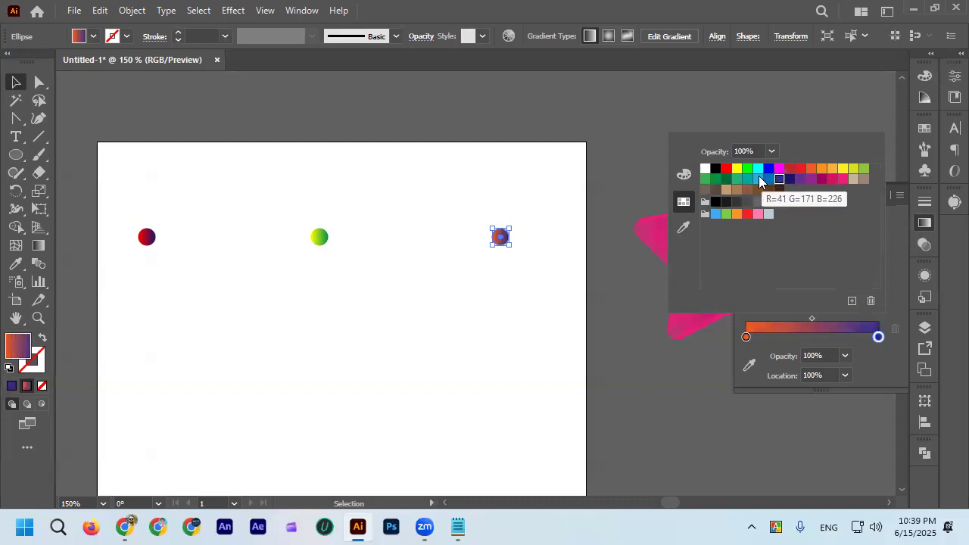
Change the start color of the rightmost circle's gradient to cyan.
left_click(746, 337)
double_click(746, 338)
left_click(758, 170)
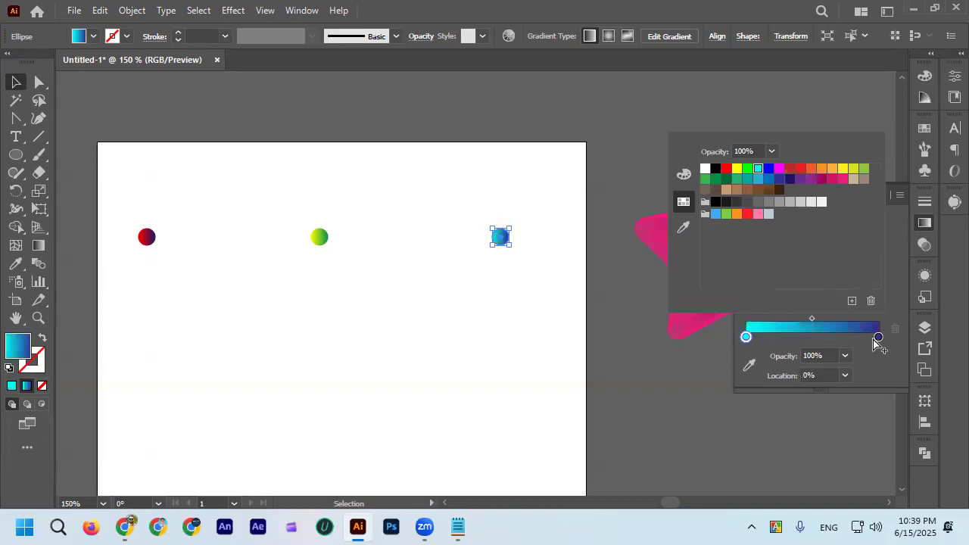
left_click(25, 80)
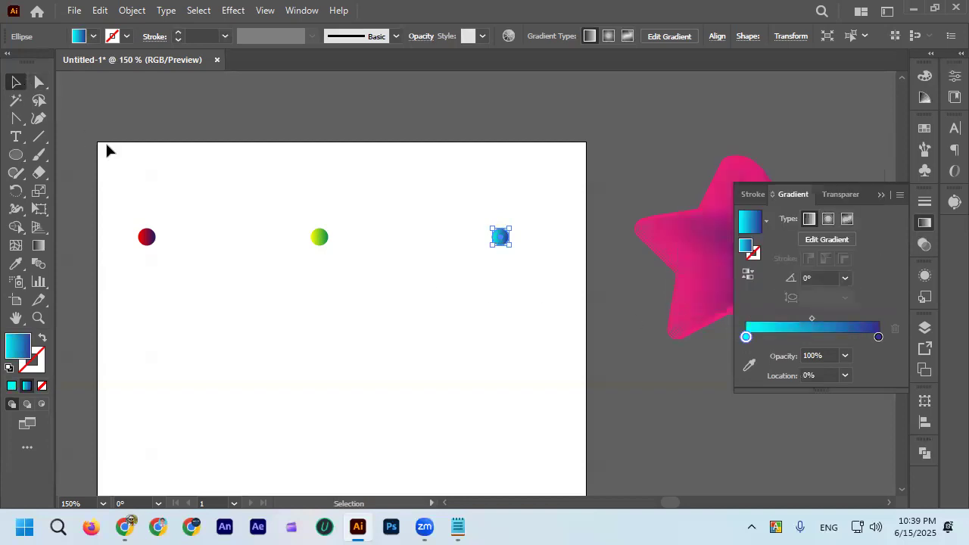
Select all three gradient circles and make a blend between them.
left_click(107, 144)
key("ctrl+a")
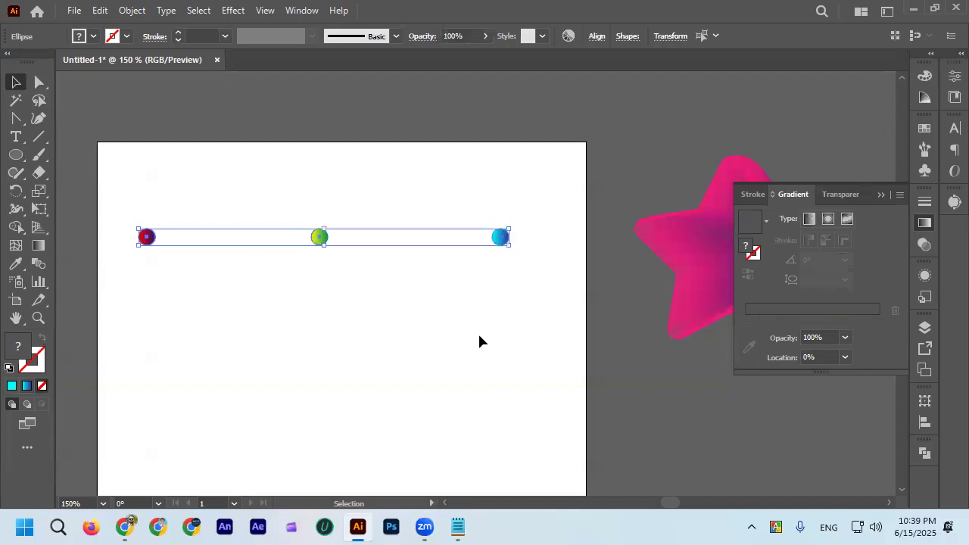
left_click(410, 353)
left_click_drag(540, 310, 540, 311)
left_click(132, 10)
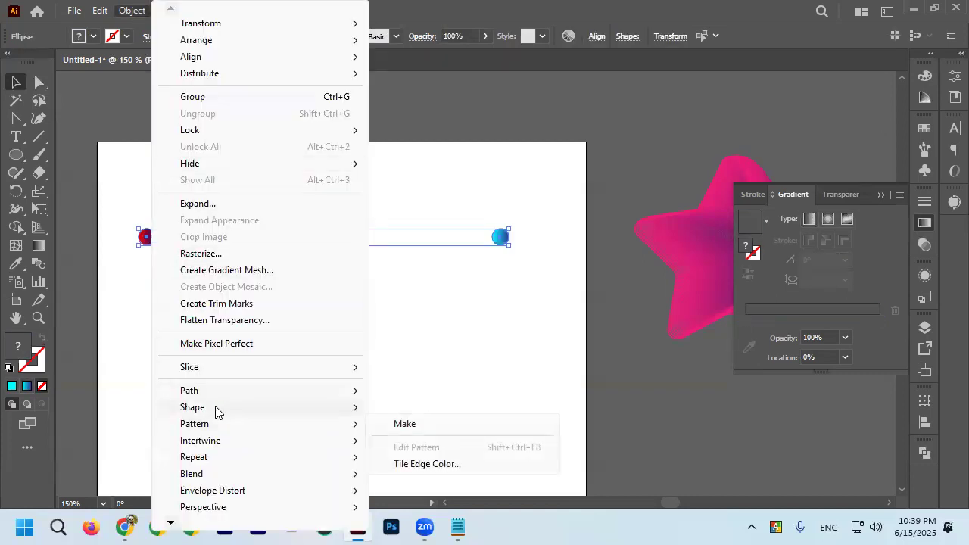
mouse_move(215, 474)
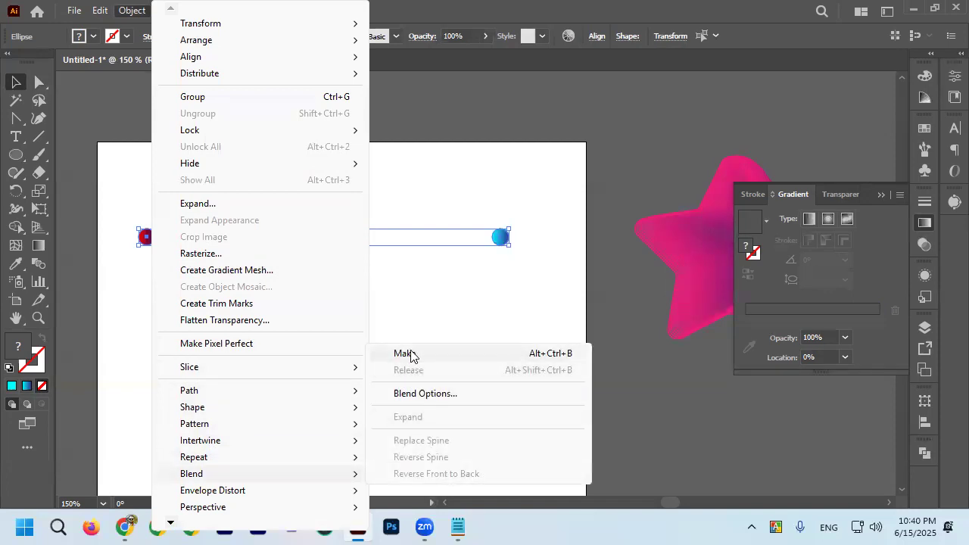
left_click(406, 354)
scroll(216, 256, "up", 2)
left_click(260, 308)
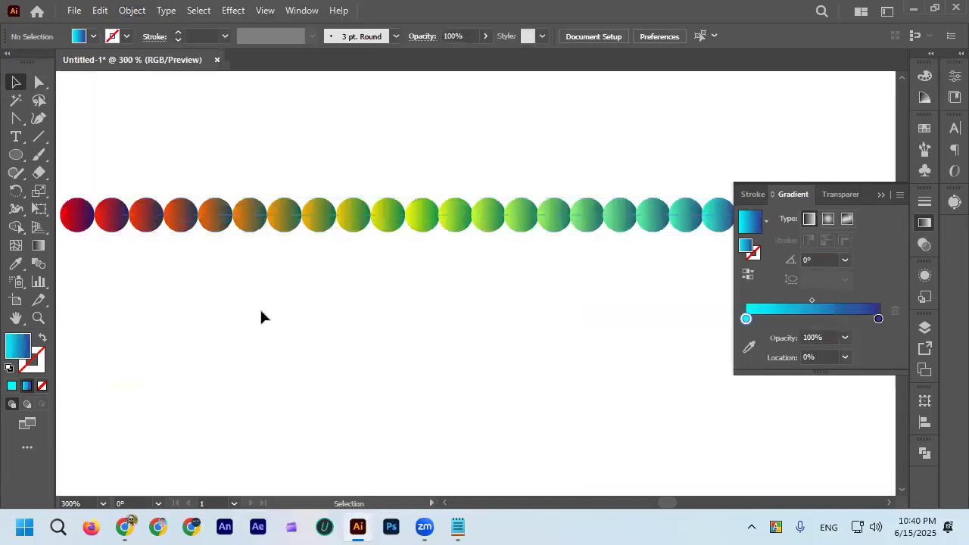
Set the circle blend's spacing to Specified Steps with 25 steps.
scroll(260, 307, "down", 3)
scroll(211, 295, "up", 3)
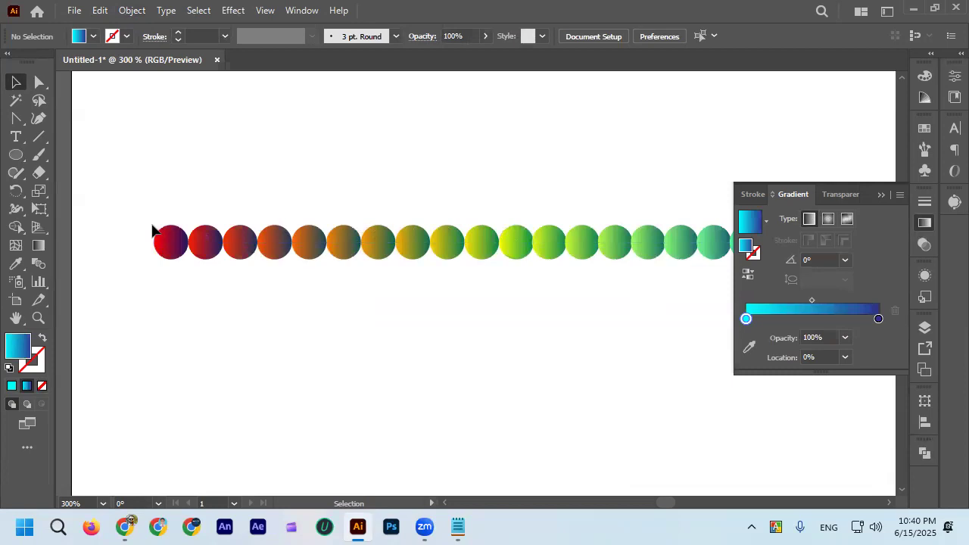
scroll(152, 230, "down", 1)
left_click_drag(638, 285, 650, 288)
left_click(304, 168)
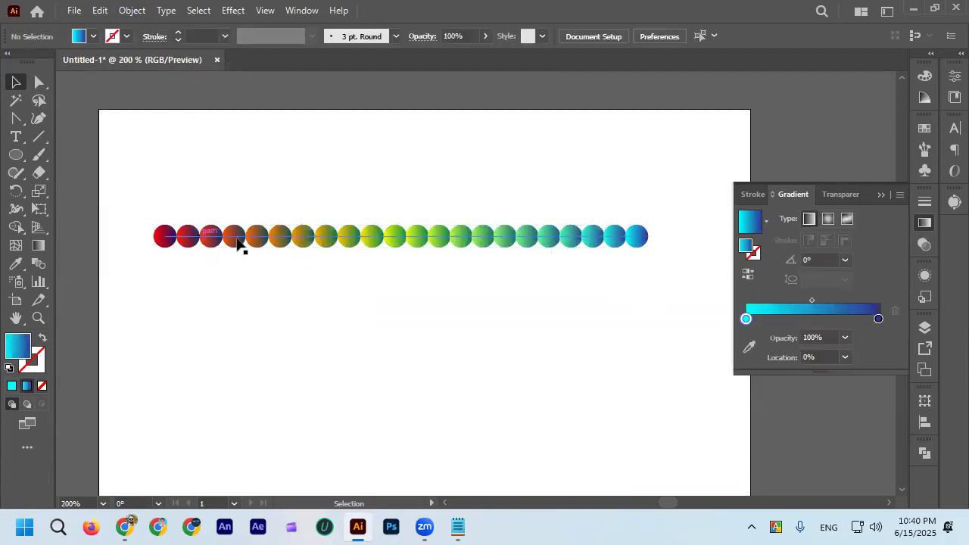
left_click_drag(612, 277, 643, 278)
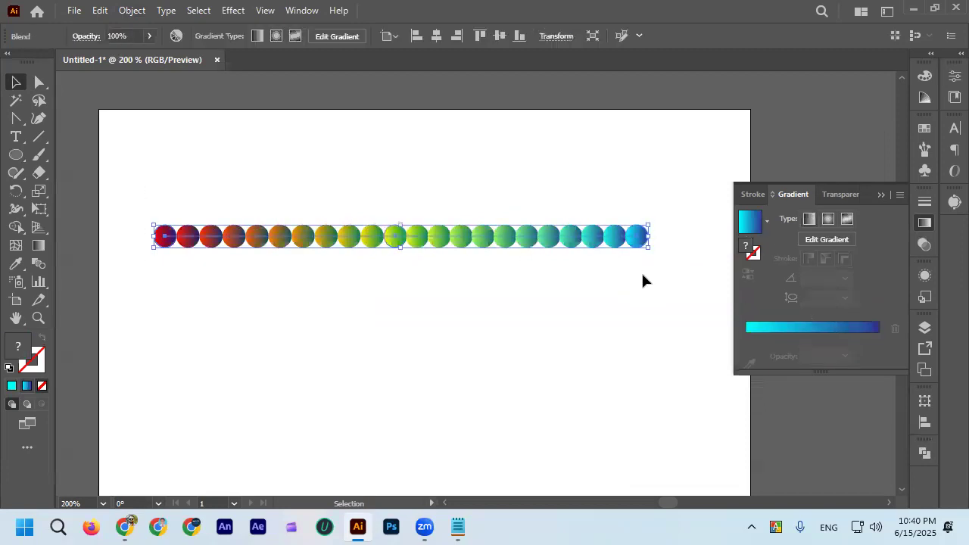
double_click(42, 259)
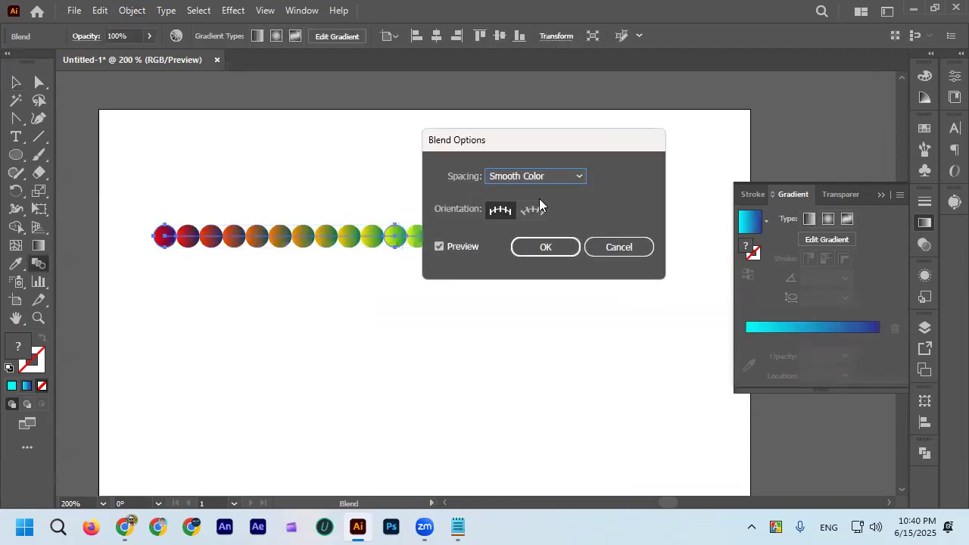
left_click(580, 178)
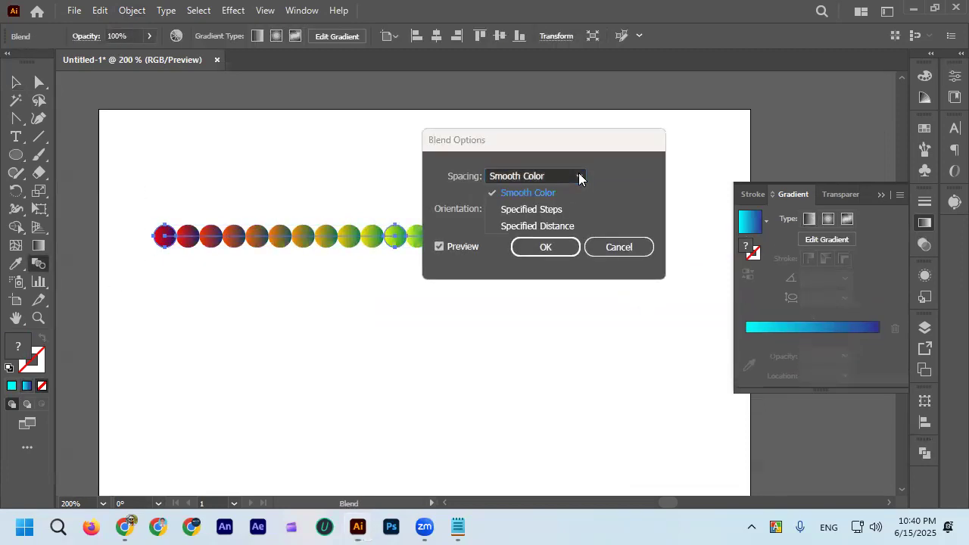
left_click(559, 210)
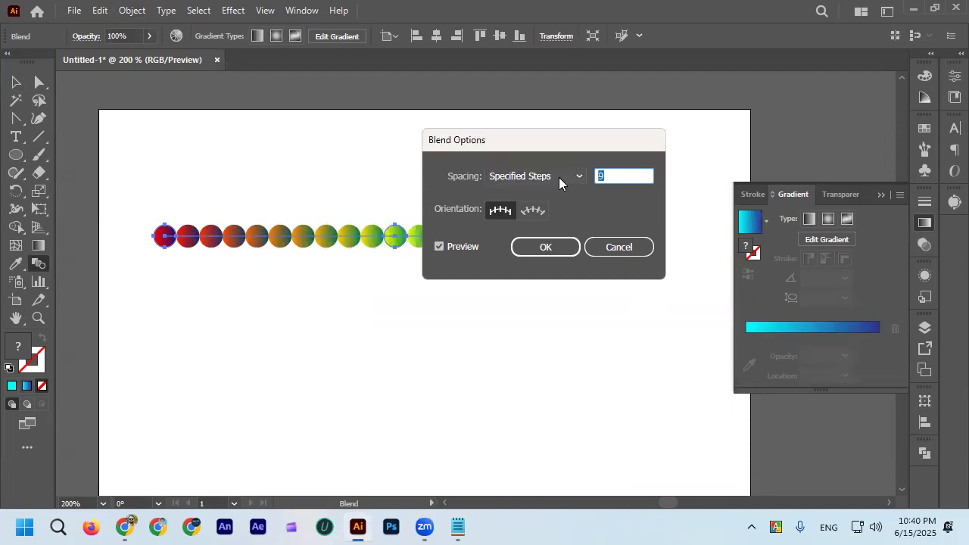
type("25")
left_click(558, 249)
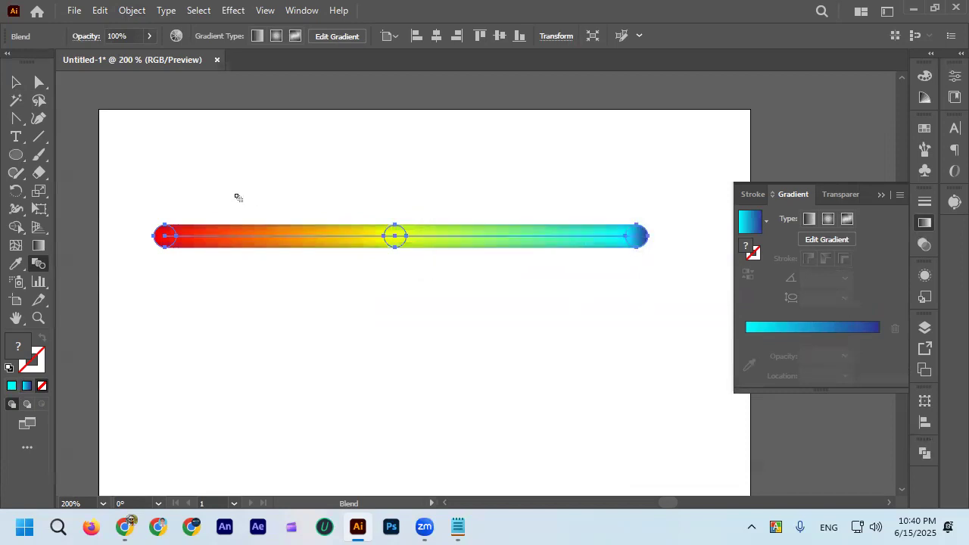
Apply a Roughen effect to the rainbow blend with 38% relative size, detail 67/in and corner points.
scroll(240, 251, "up", 1)
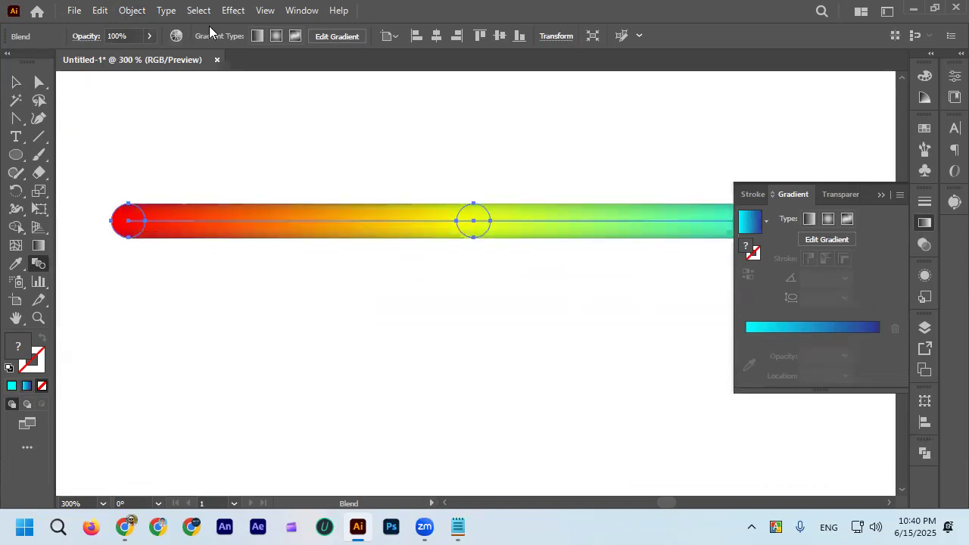
scroll(244, 113, "down", 1)
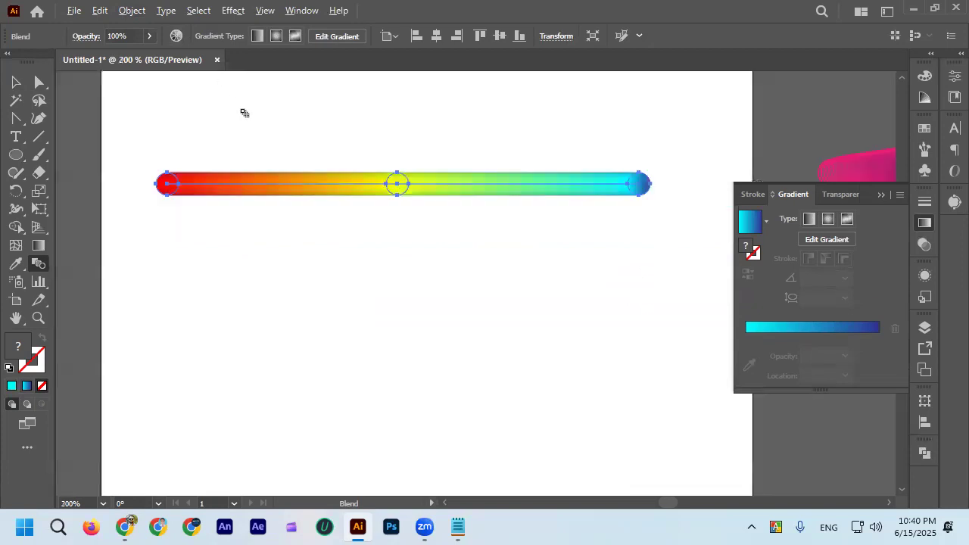
left_click(233, 11)
key("Escape")
scroll(254, 197, "up", 1)
scroll(311, 177, "down", 1)
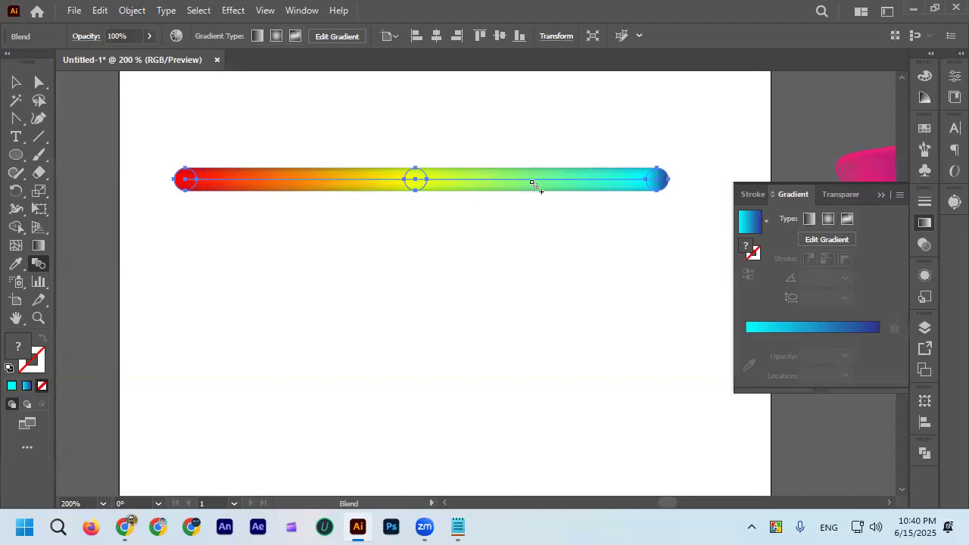
left_click(233, 11)
mouse_move(293, 136)
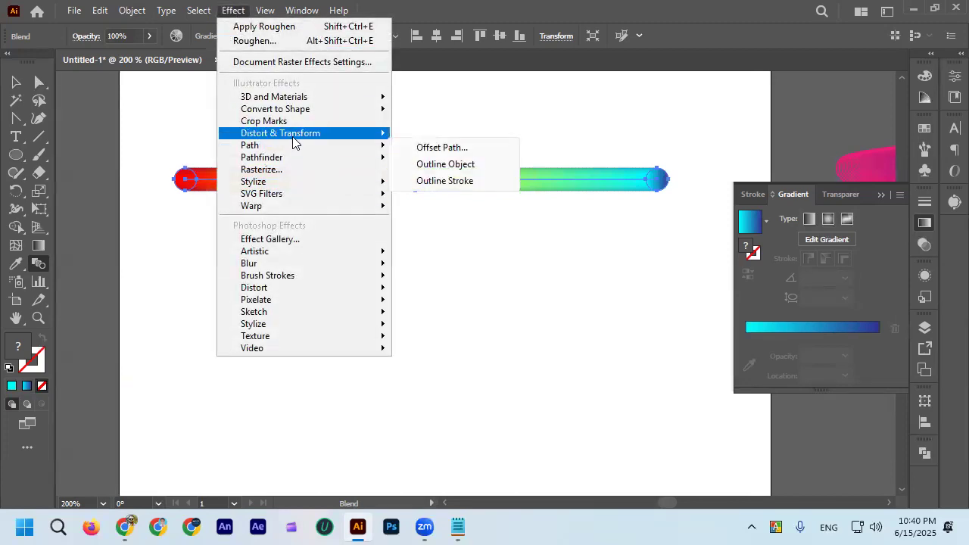
left_click(437, 169)
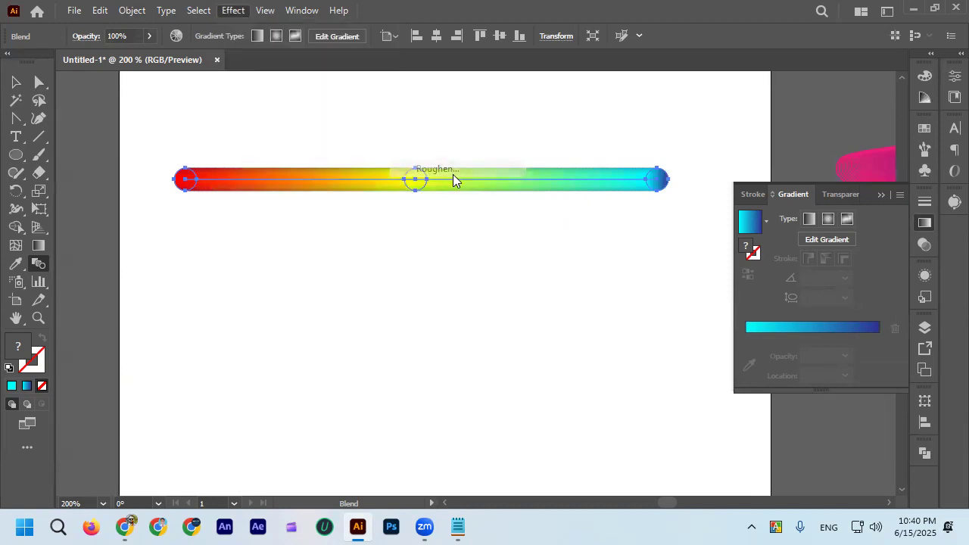
left_click_drag(748, 212, 794, 210)
left_click_drag(755, 253, 837, 254)
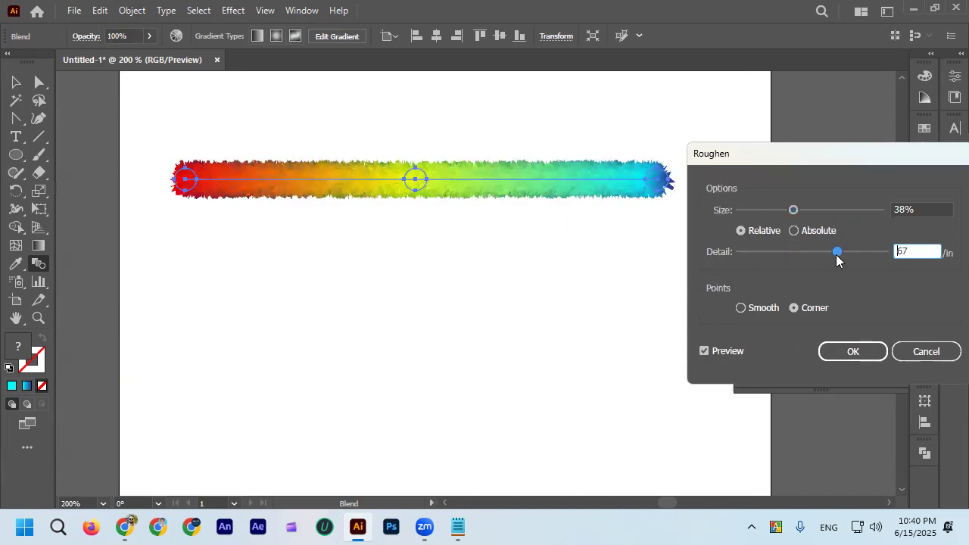
left_click(825, 351)
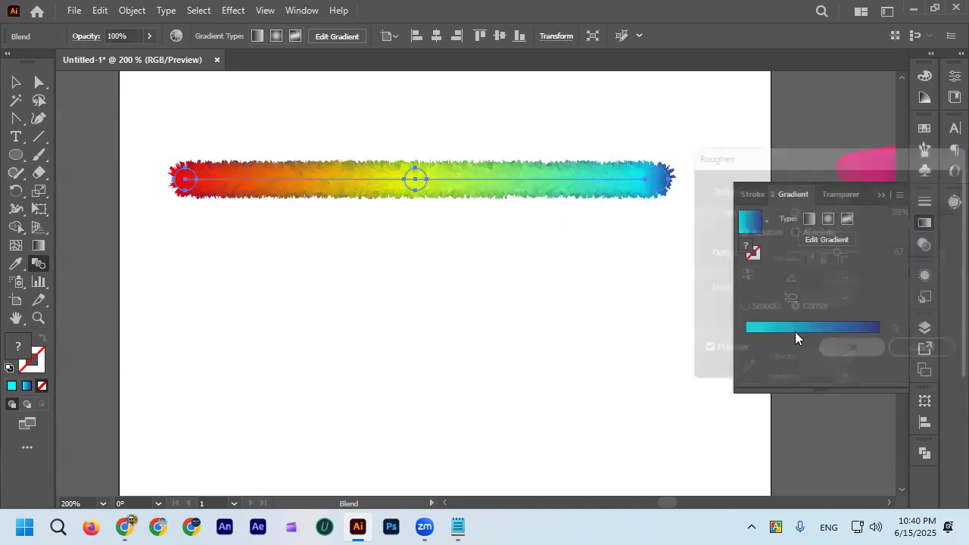
key("a")
left_click(425, 112)
Create a rectangle 500 px wide and 500 px high, starting at the artboard's upper edge.
scroll(472, 165, "up", 3)
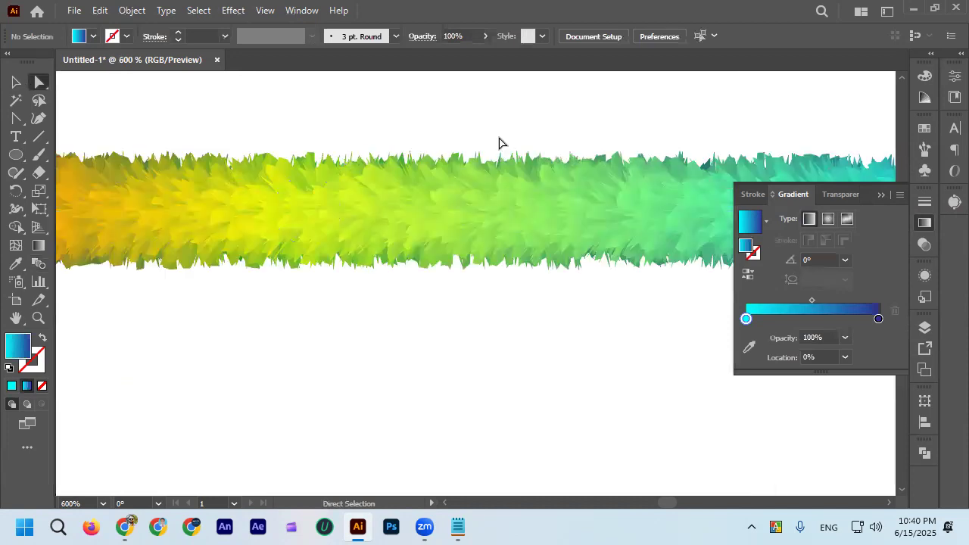
scroll(496, 134, "down", 3)
scroll(484, 135, "up", 1)
left_click_drag(16, 156, 87, 153)
scroll(182, 138, "down", 2)
scroll(185, 140, "up", 1)
left_click(185, 140)
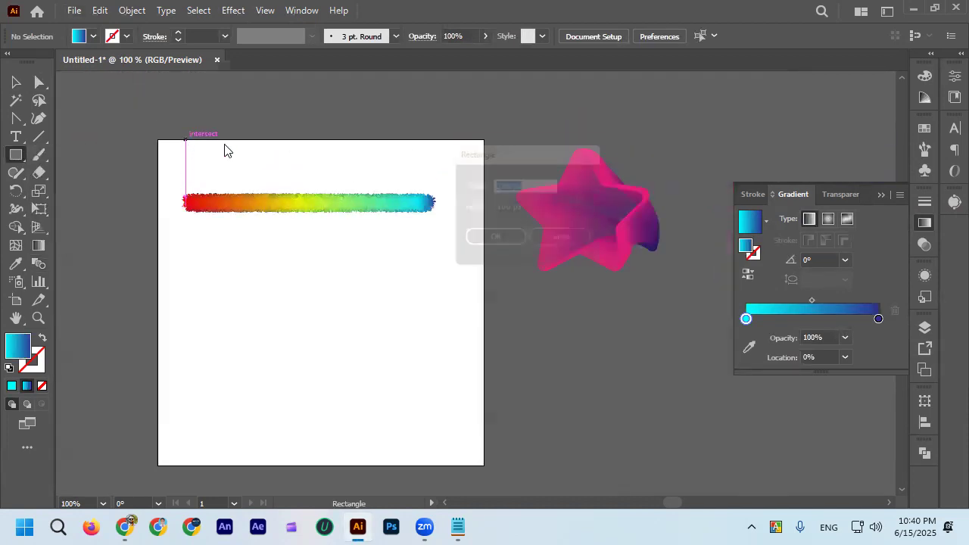
type("500")
double_click(507, 208)
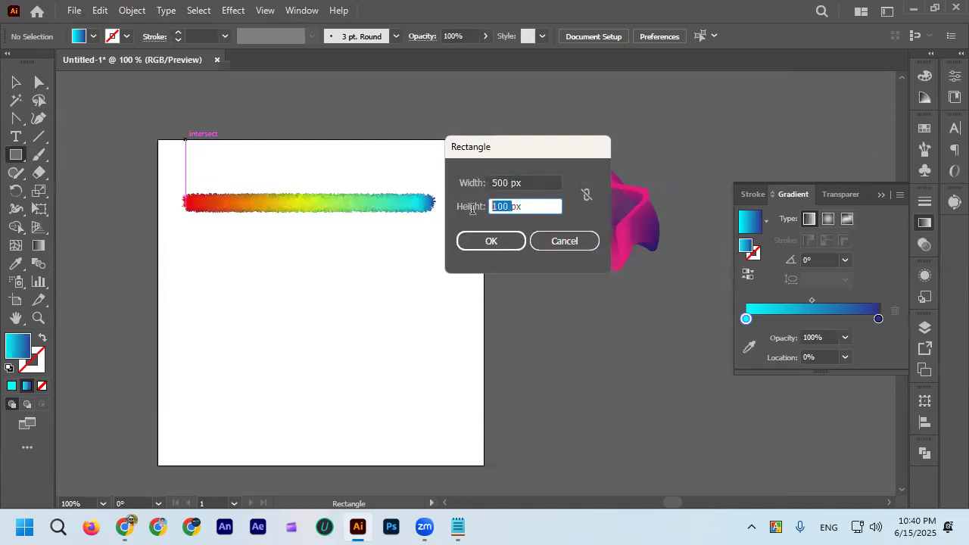
type("5")
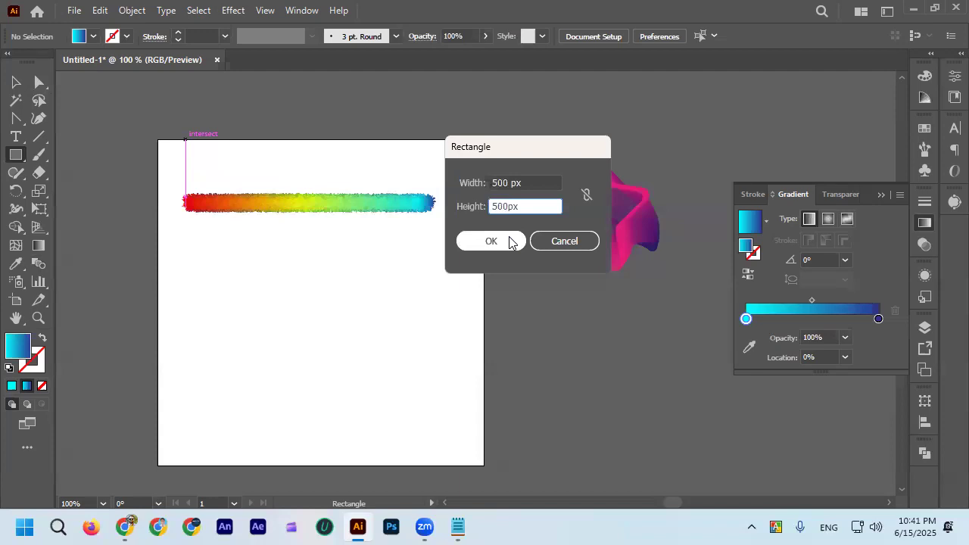
type("00")
left_click(509, 241)
Fill the new 500 px square with solid black.
left_click(16, 82)
left_click(94, 36)
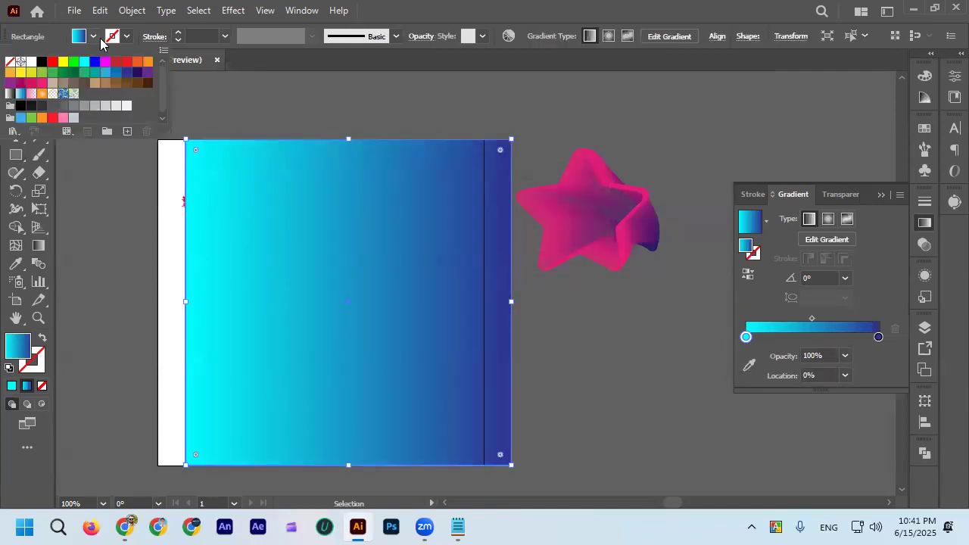
left_click(41, 62)
left_click(93, 38)
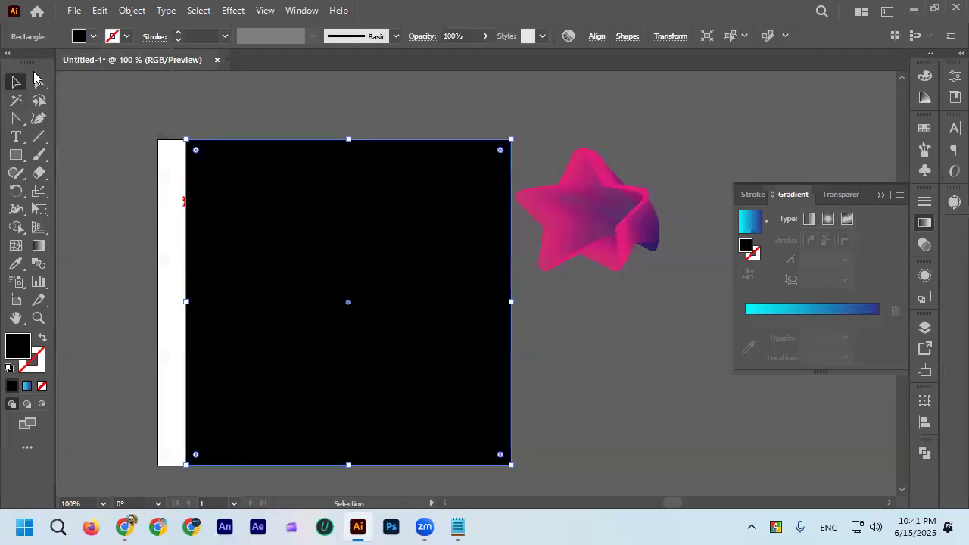
Send the black square to the back and align it horizontally with the artboard.
right_click(336, 180)
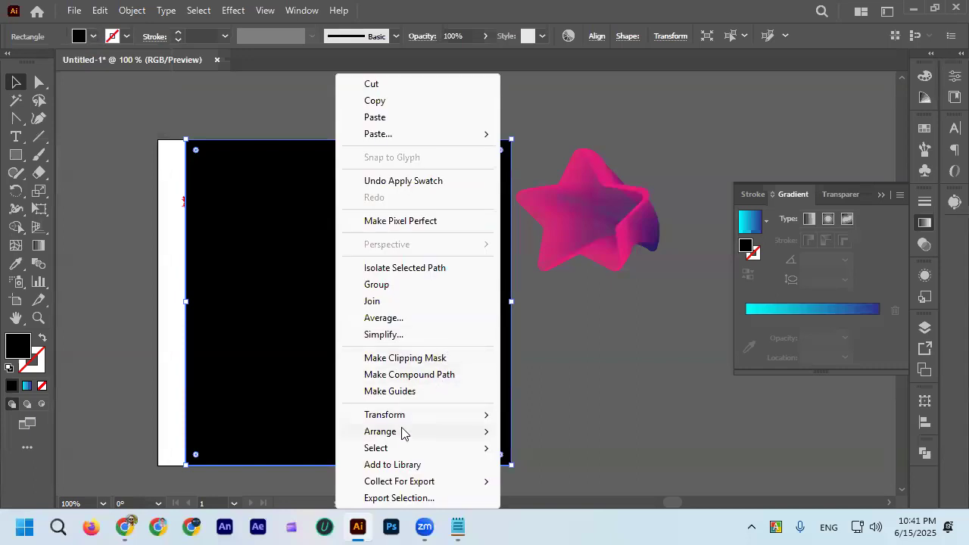
mouse_move(402, 432)
left_click(565, 482)
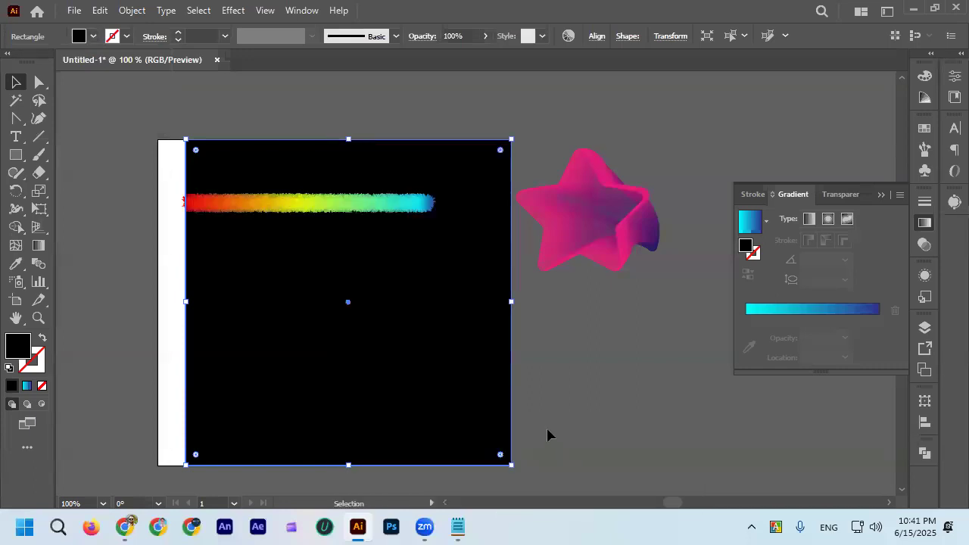
left_click(595, 37)
left_click(464, 81)
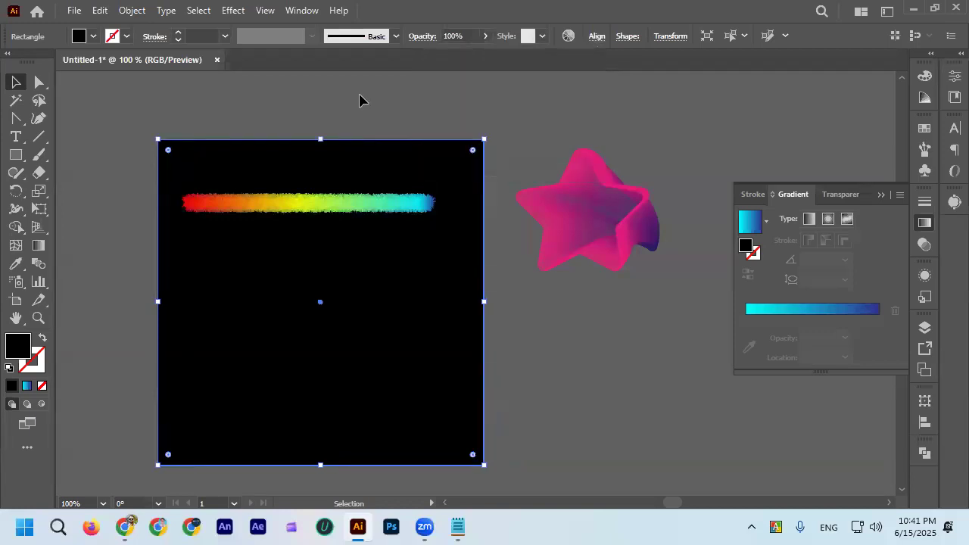
Move the roughened rainbow blend slightly to the right over the black background.
left_click(360, 100)
scroll(225, 179, "up", 1)
scroll(225, 179, "up", 2)
scroll(225, 179, "down", 2)
left_click_drag(326, 218, 353, 219)
left_click(332, 103)
Examine the fur texture and colors of the rainbow blend against the black background, up close and from afar.
scroll(422, 218, "down", 1)
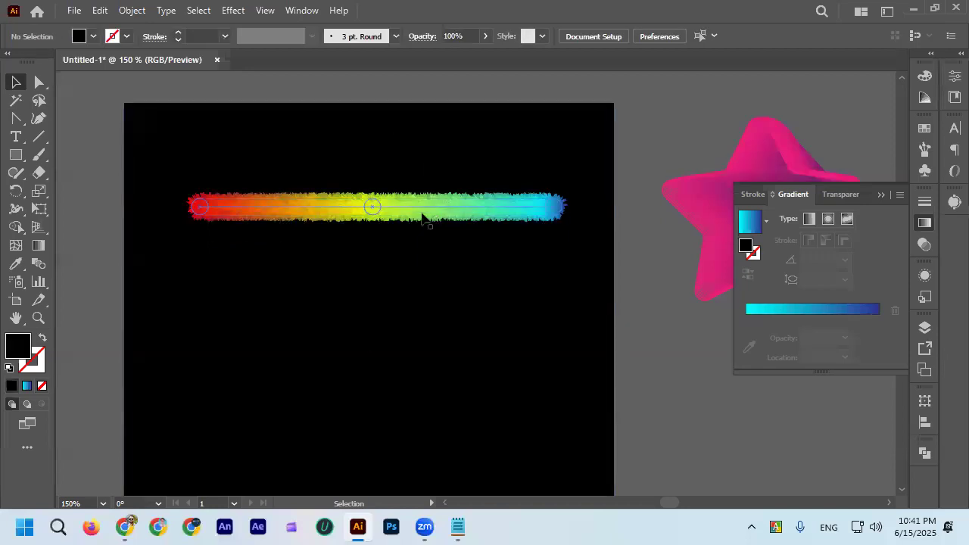
scroll(421, 217, "up", 2)
scroll(416, 205, "down", 1)
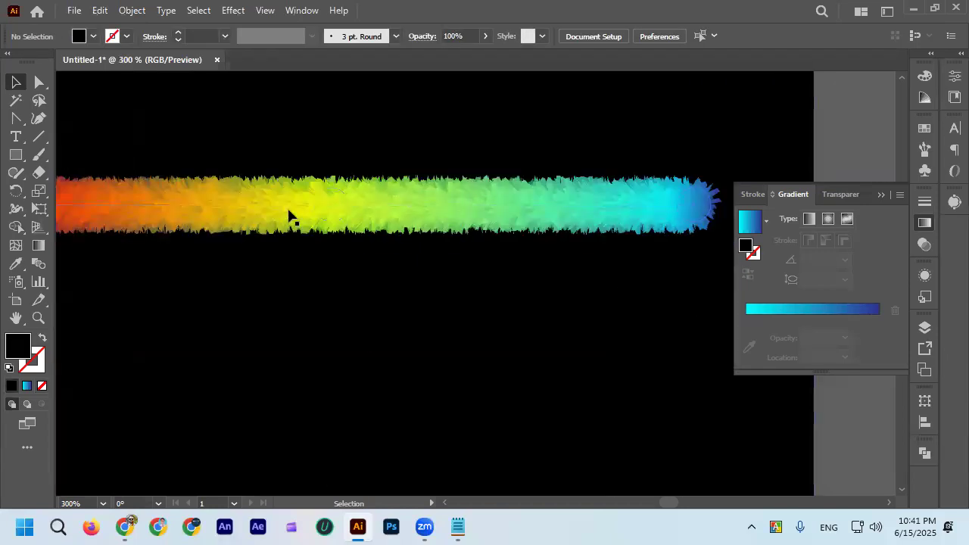
scroll(289, 217, "down", 2)
scroll(578, 330, "down", 1)
scroll(565, 318, "down", 2)
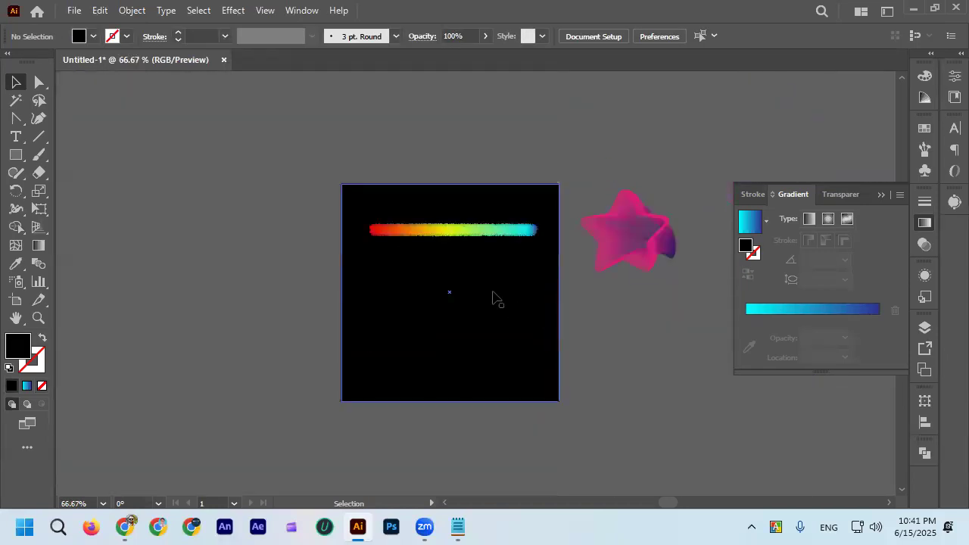
scroll(486, 276, "up", 2)
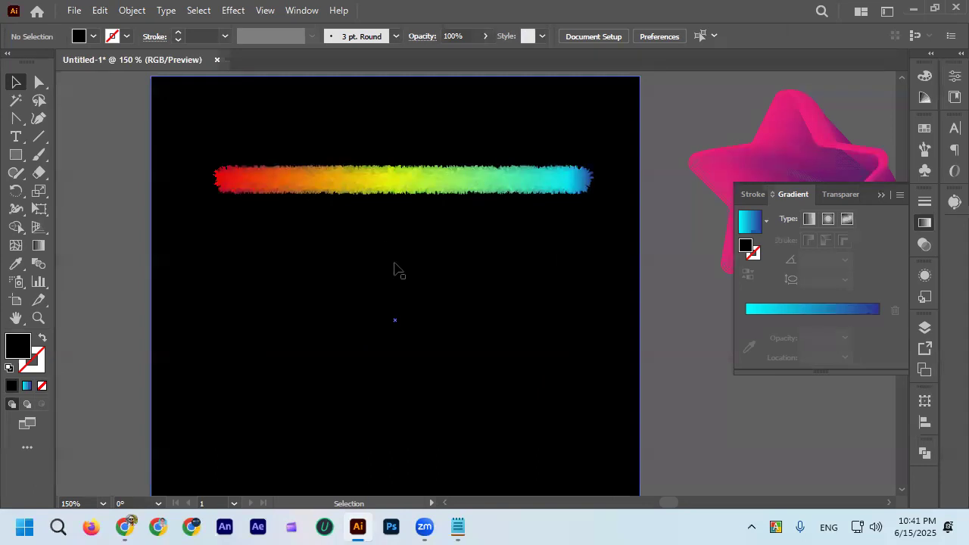
scroll(399, 271, "down", 3)
scroll(382, 249, "up", 1)
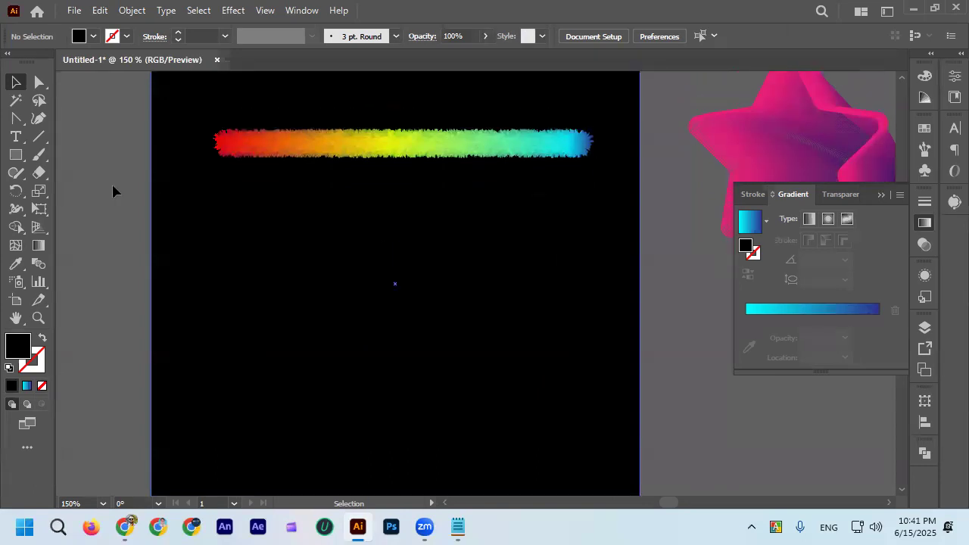
Draw an open M-shaped curved path with the Pen tool on the black square, beneath the rainbow blend.
left_click_drag(16, 119, 75, 121)
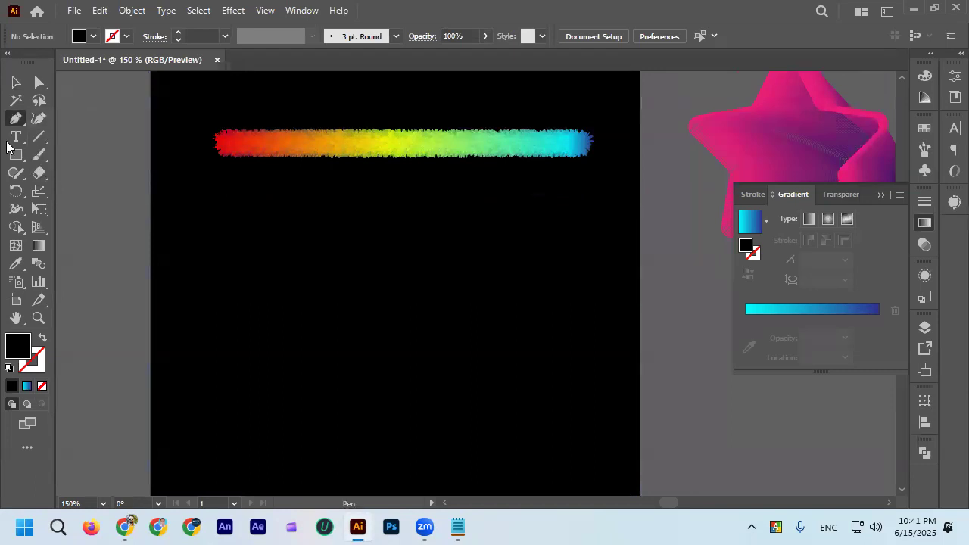
scroll(206, 362, "down", 1)
left_click(206, 359)
left_click_drag(284, 220, 308, 145)
left_click(283, 220)
mouse_move(296, 318)
left_mouse_down()
mouse_move(295, 350)
mouse_move(300, 327)
left_mouse_up()
left_click_drag(359, 206, 373, 175)
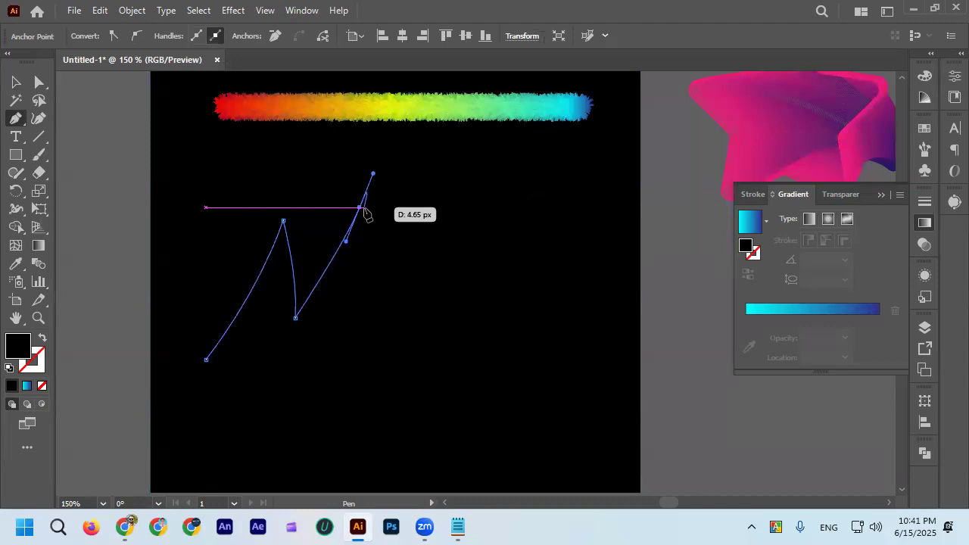
left_click(360, 208)
left_click_drag(337, 381, 290, 448)
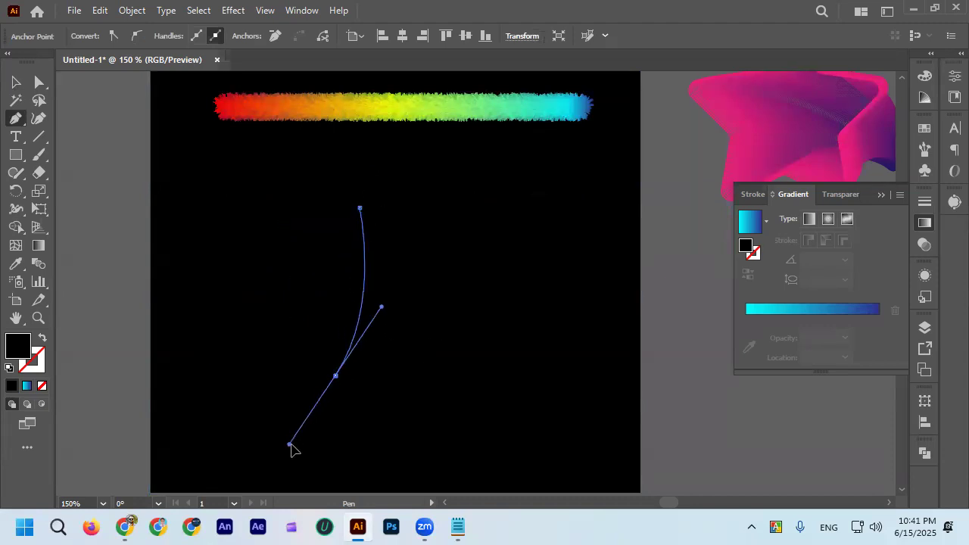
left_click(16, 82)
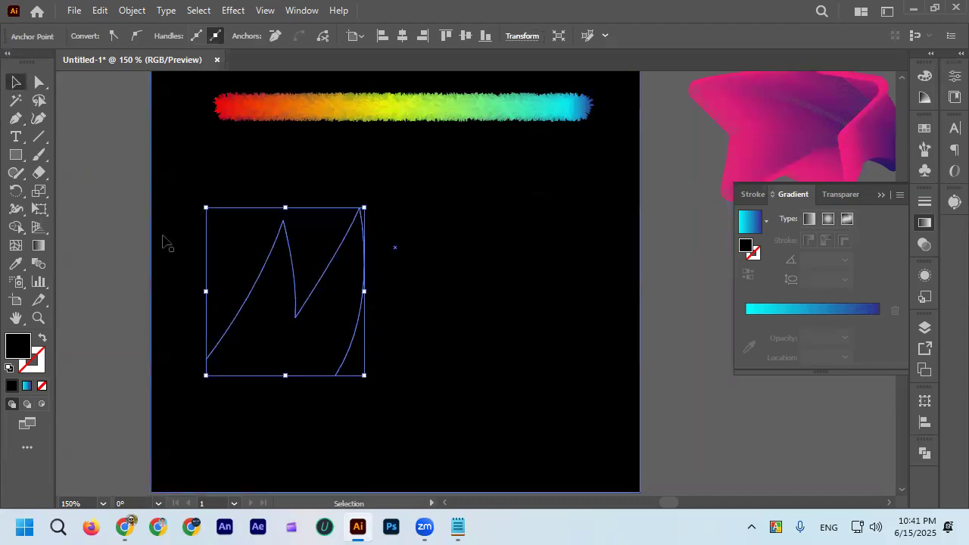
left_click(114, 240)
Remove the fill from the M-shaped path, leaving it without fill or stroke.
left_click(359, 287)
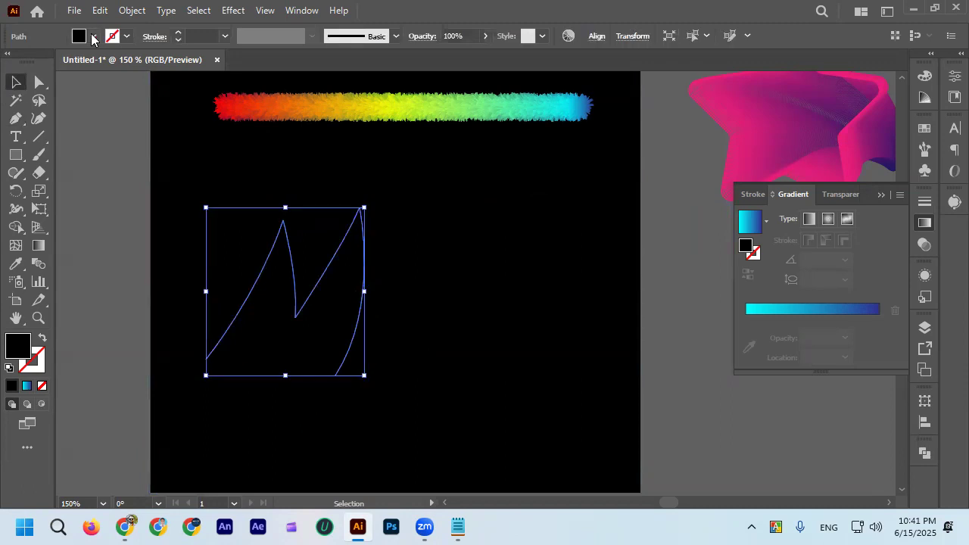
left_click(93, 36)
left_click(18, 65)
left_click(174, 236)
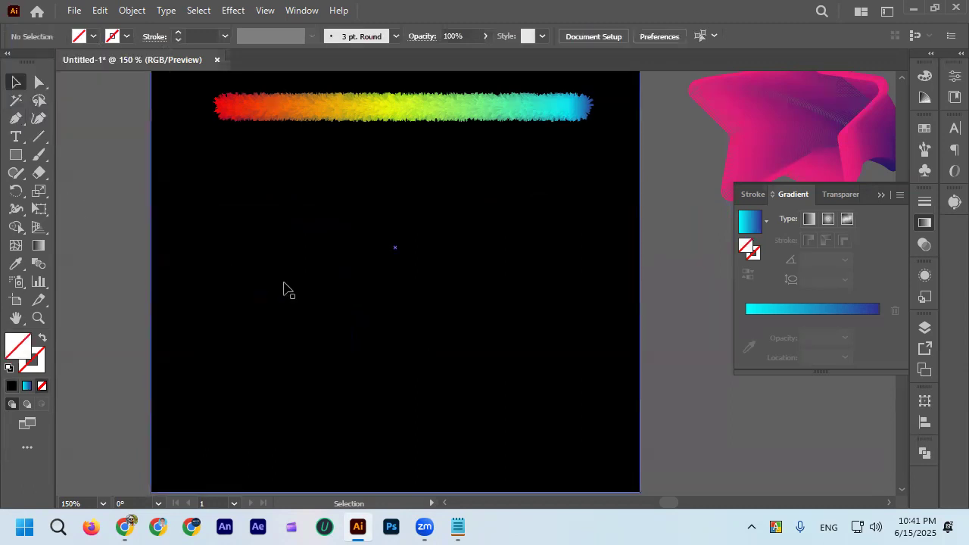
Move the M-shaped path off the black square and back onto it beneath the rainbow blend.
left_click(294, 286)
left_click(366, 110, "shift")
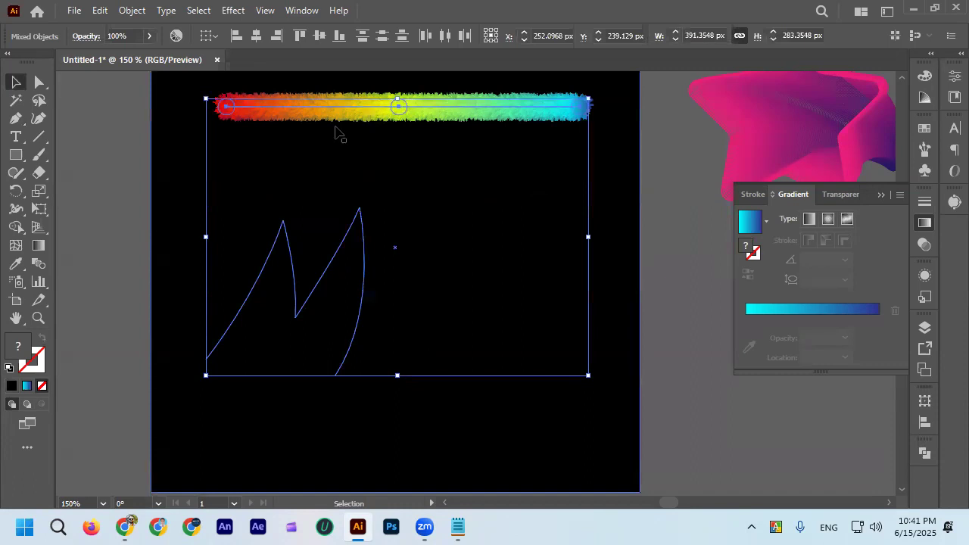
left_click(134, 10)
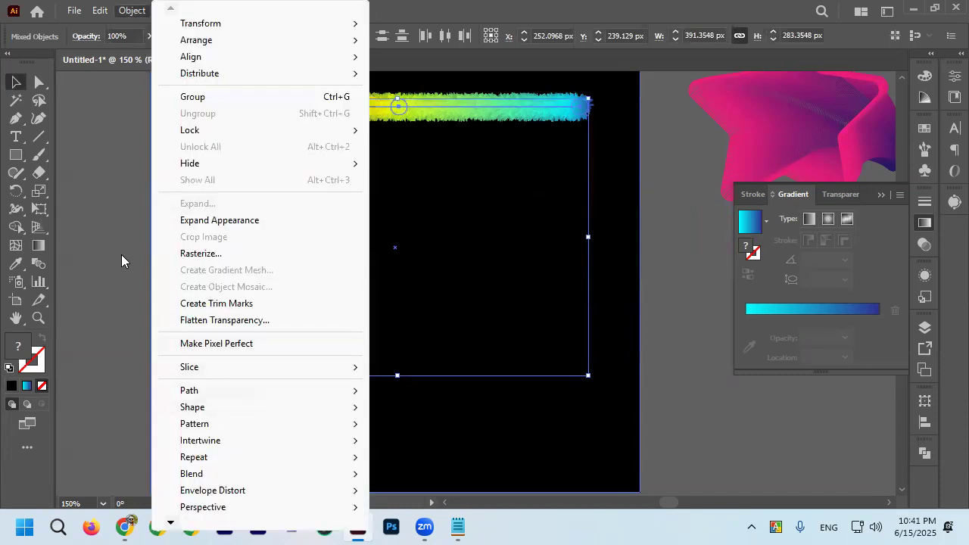
left_click(309, 281)
left_click_drag(264, 271, 66, 248)
scroll(341, 223, "down", 3)
scroll(268, 224, "up", 4)
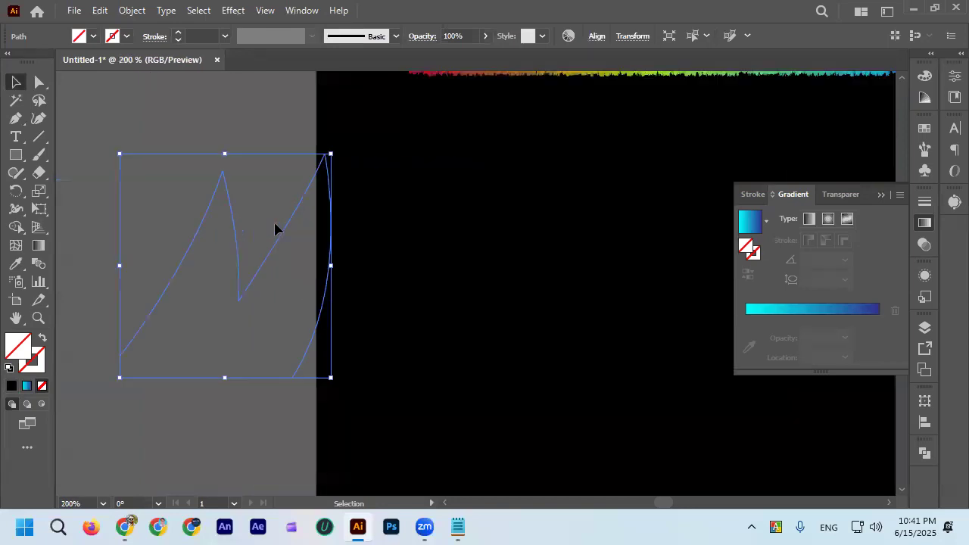
scroll(286, 229, "down", 2)
left_click_drag(308, 237, 462, 250)
Try to replace the rainbow blend's spine with the M-shaped path.
left_click(456, 146, "shift")
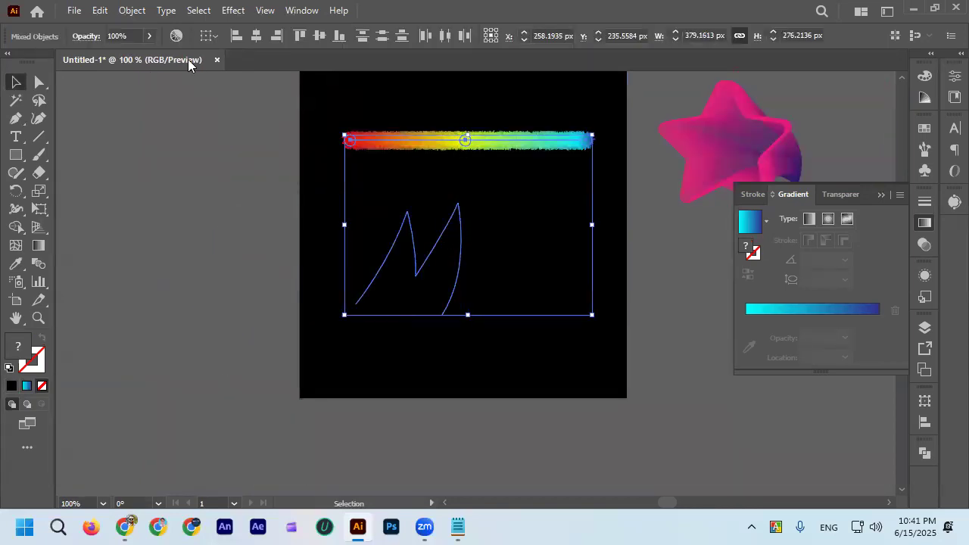
left_click(141, 11)
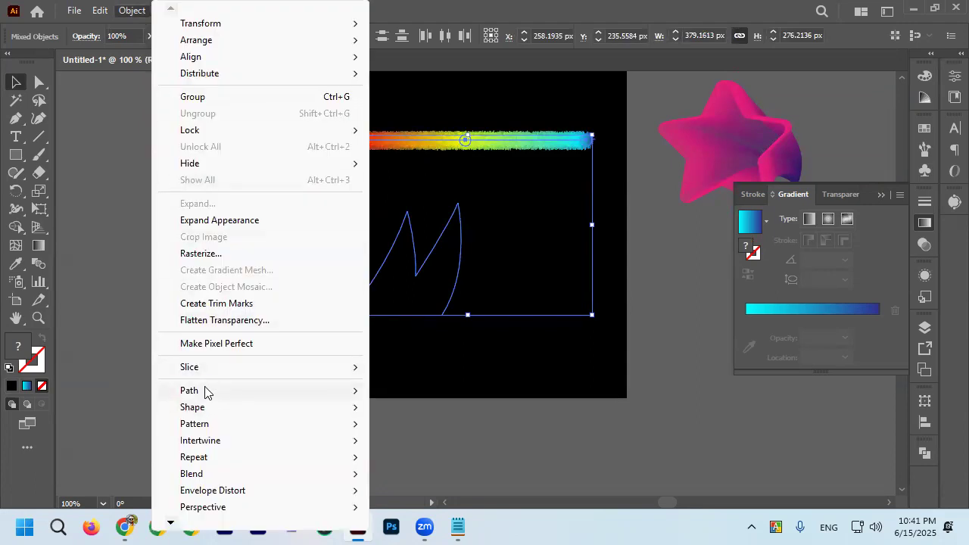
mouse_move(221, 476)
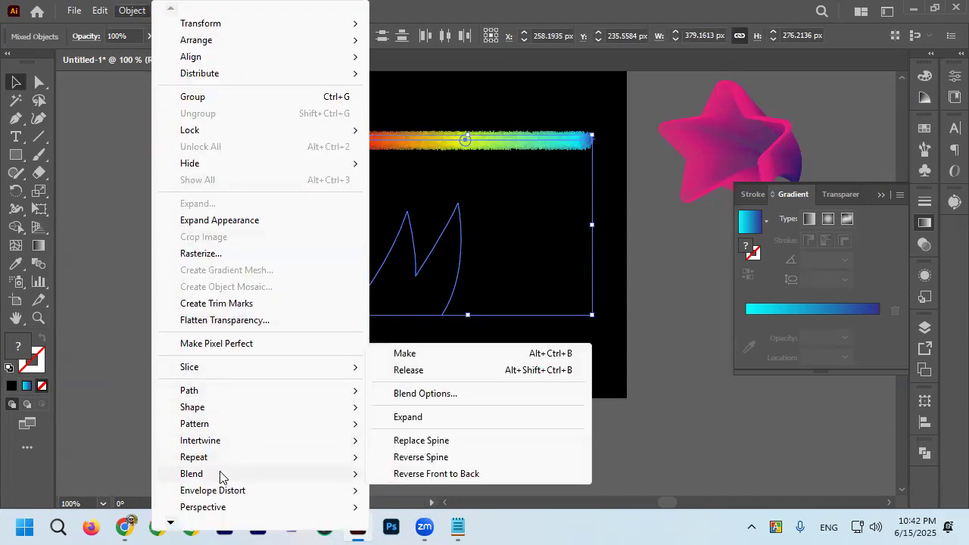
left_click(488, 443)
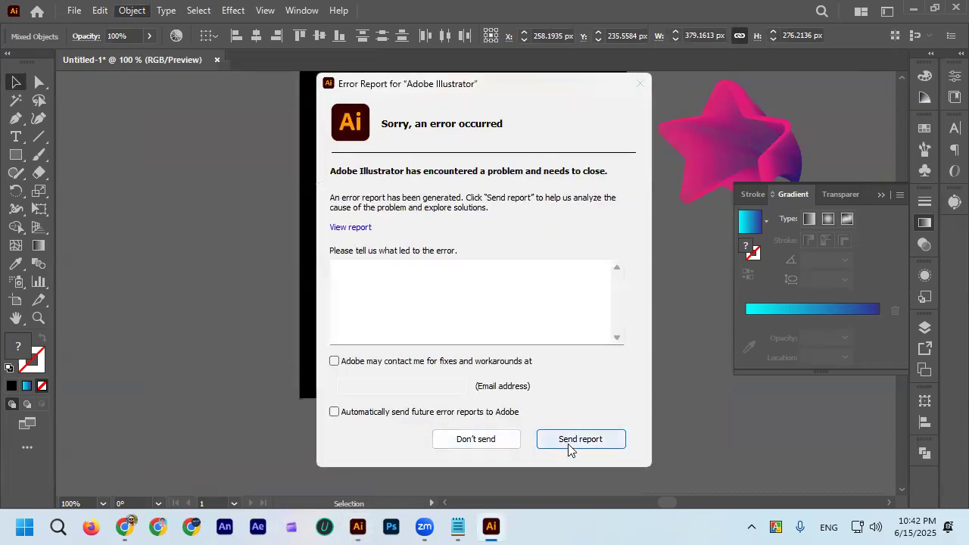
Dismiss the crash report without sending it, relaunch Illustrator and open the recovered document Untitled-1.
left_click(503, 440)
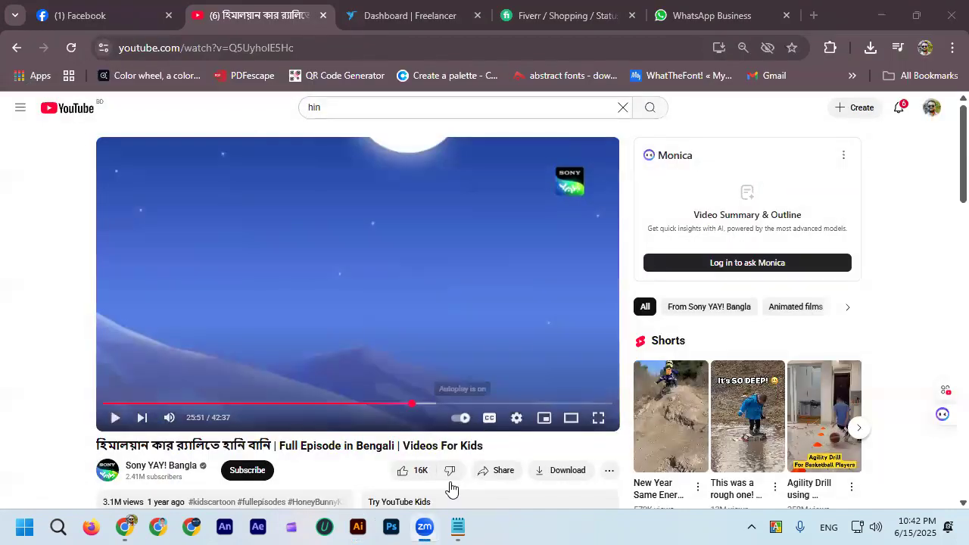
left_click(363, 528)
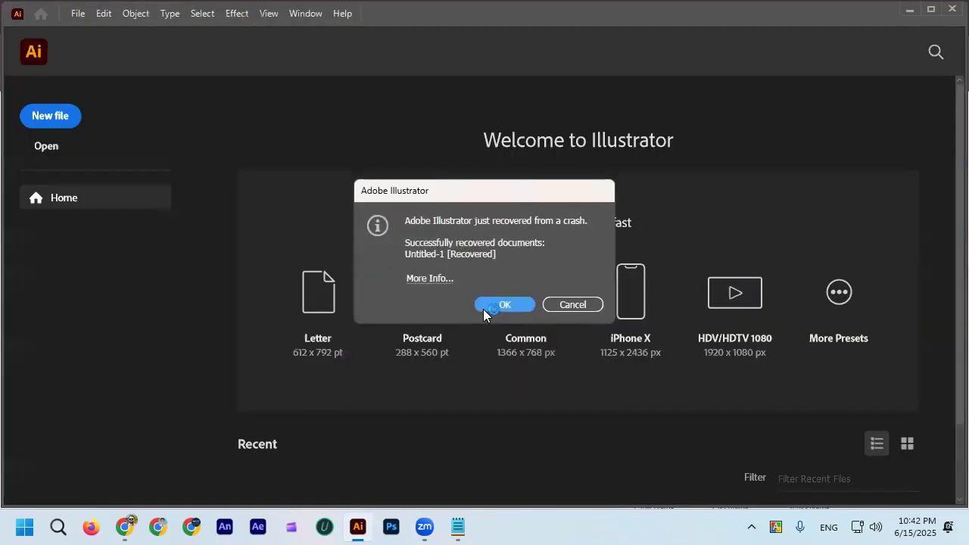
left_click(499, 306)
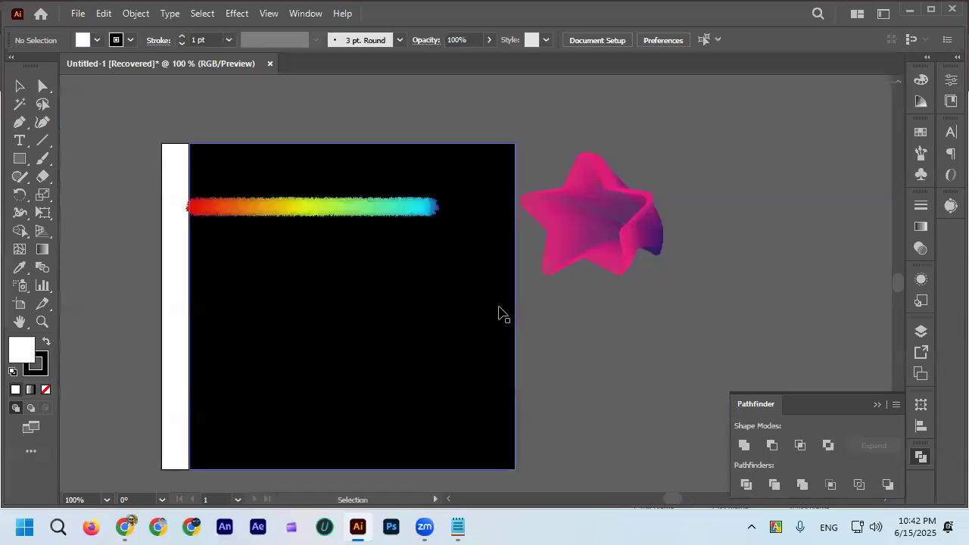
Center the black square horizontally on the artboard again.
left_click(20, 85)
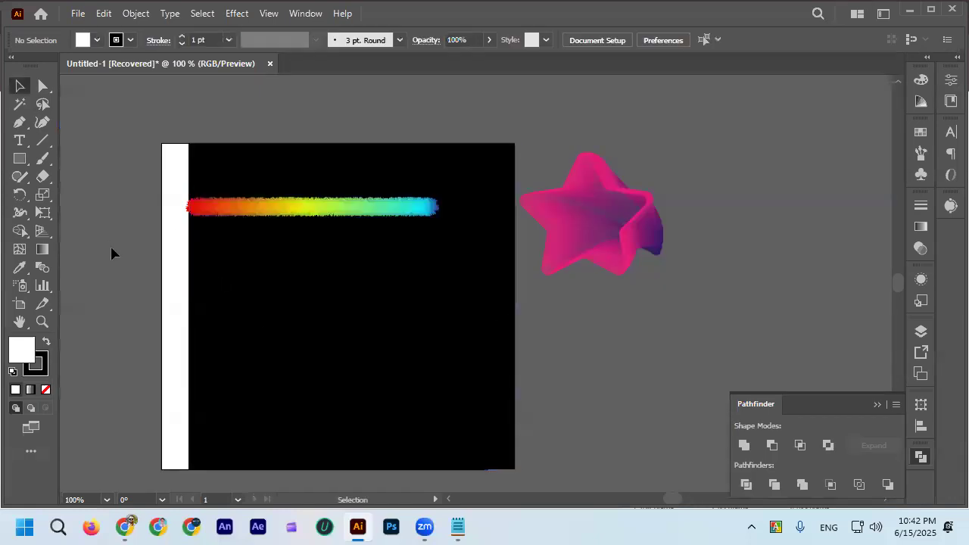
left_click(309, 340)
left_click(600, 39)
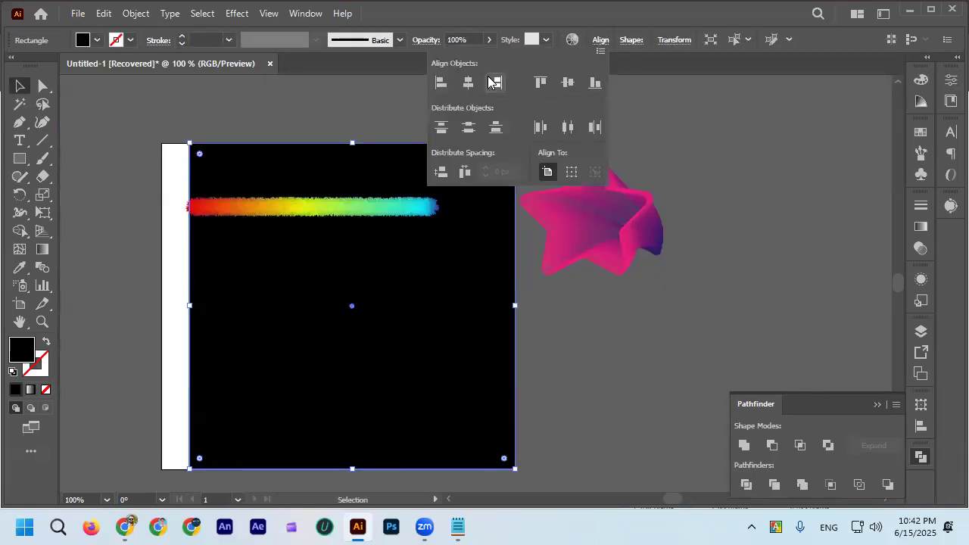
left_click(468, 82)
left_click(262, 115)
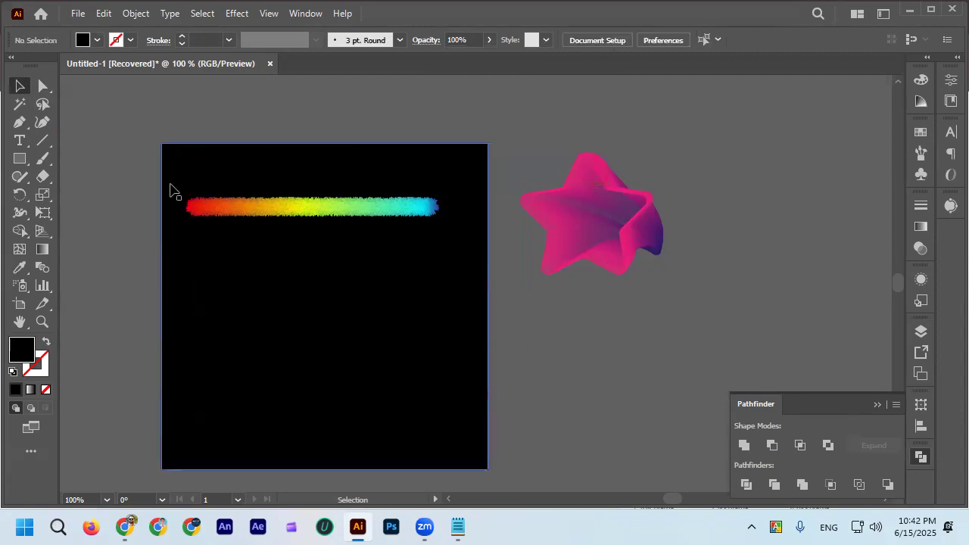
Paint a freehand M-shaped path with the Paintbrush beneath the rainbow blend.
left_click(43, 158)
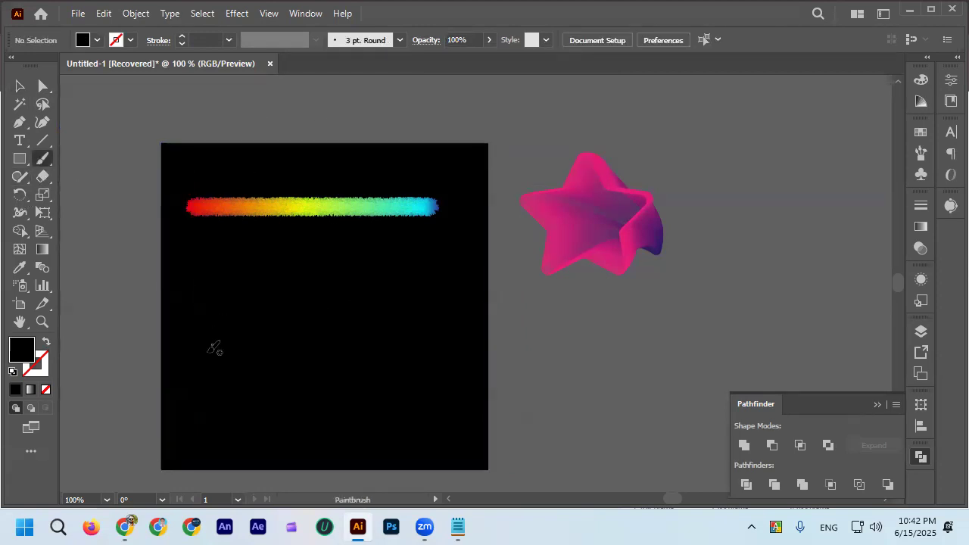
left_click_drag(314, 368, 200, 357)
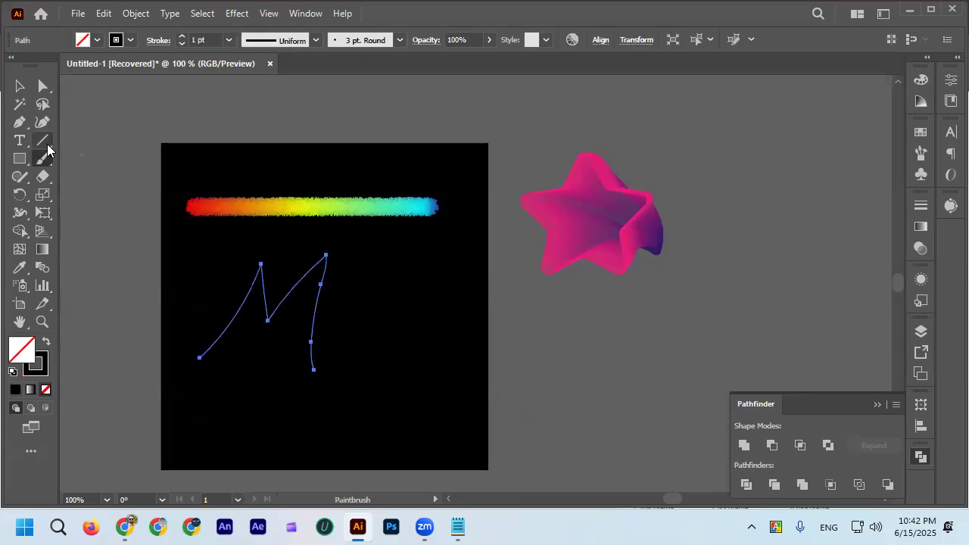
left_click(19, 86)
Replace the rainbow blend's spine with the painted M path and inspect the furry letter.
left_click(261, 211, "shift")
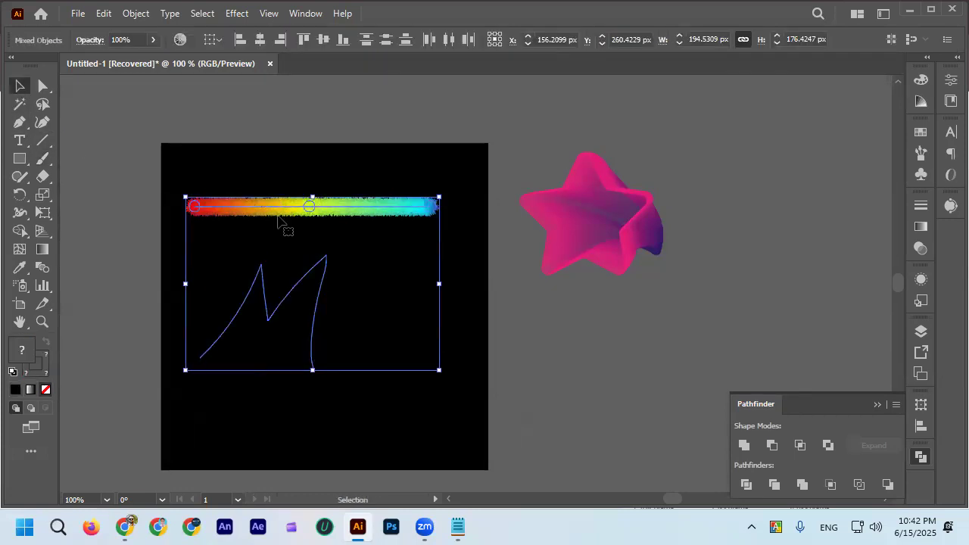
left_click(133, 13)
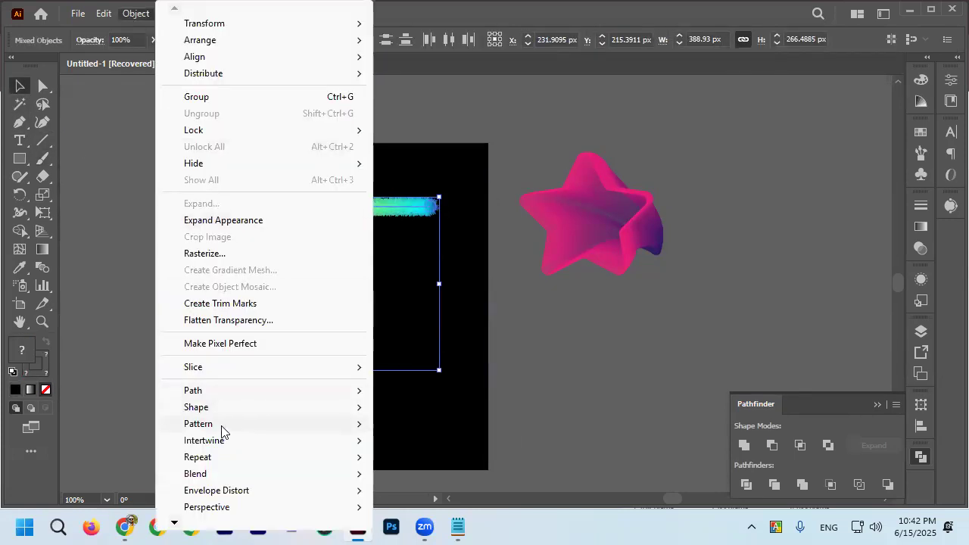
mouse_move(219, 393)
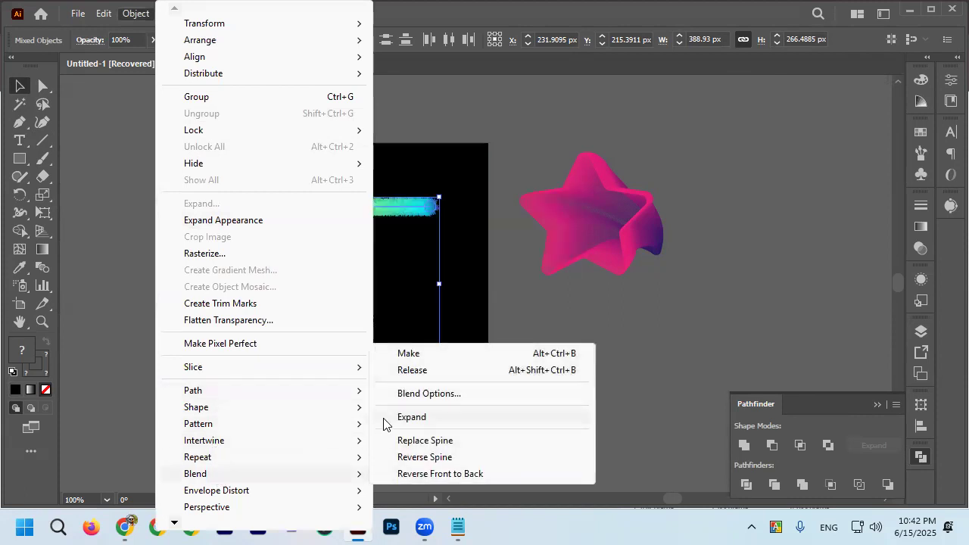
left_click(453, 442)
scroll(250, 341, "up", 2)
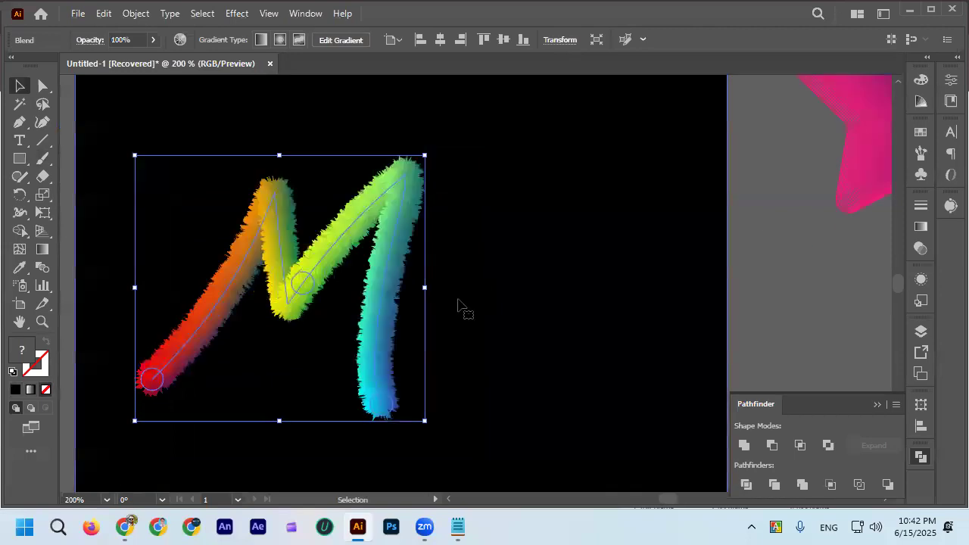
left_click(744, 294)
scroll(741, 294, "down", 4)
scroll(740, 293, "up", 3)
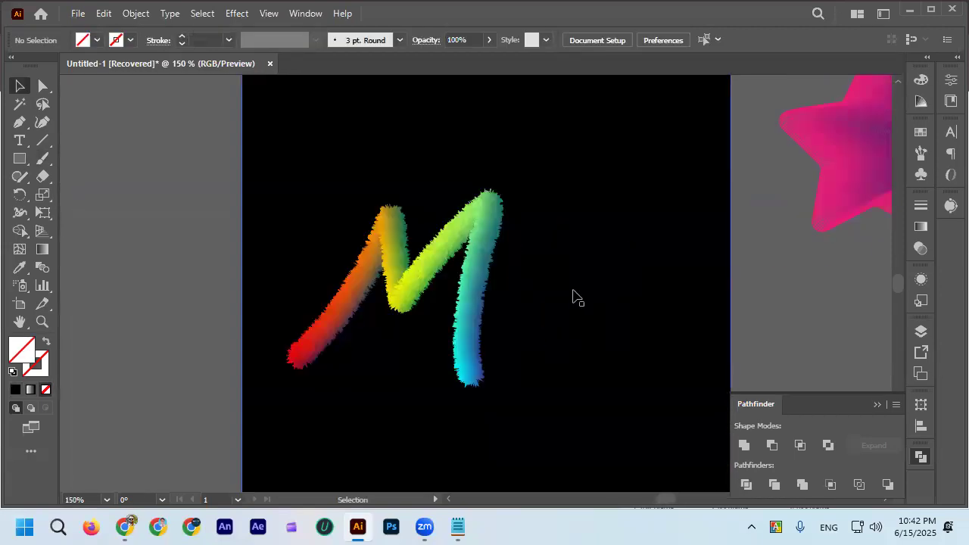
Select the furry M blend, move the error report aside from the artwork and send it.
left_click(418, 266)
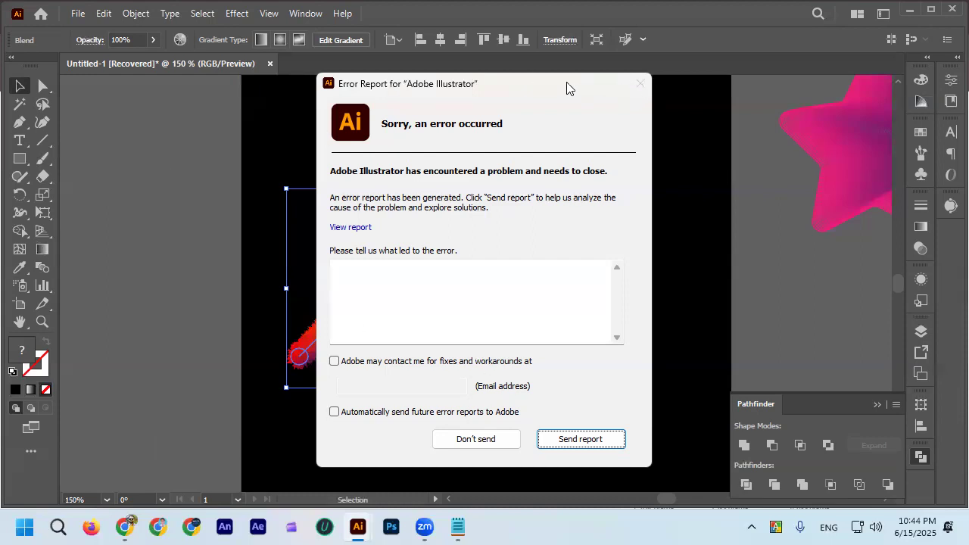
left_click_drag(568, 87, 833, 70)
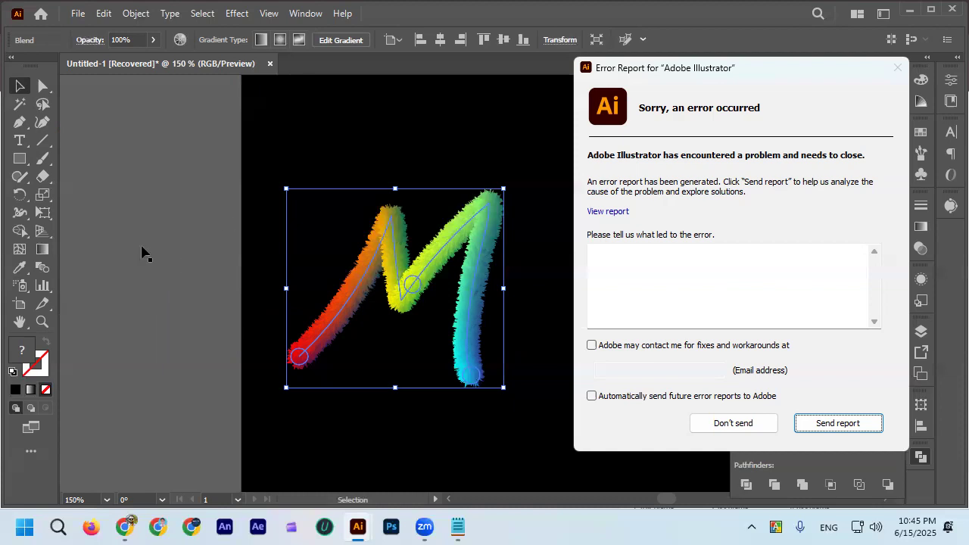
left_click(20, 143)
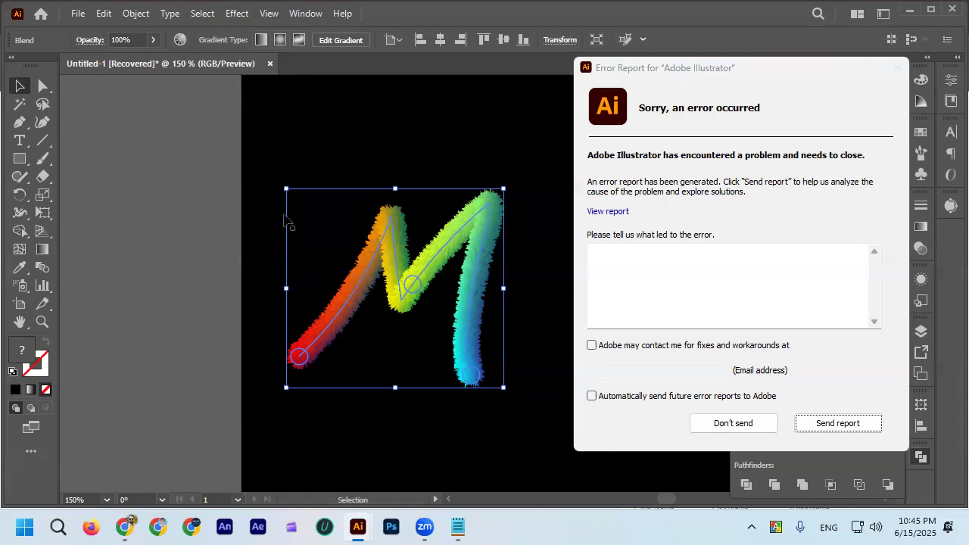
left_click(833, 425)
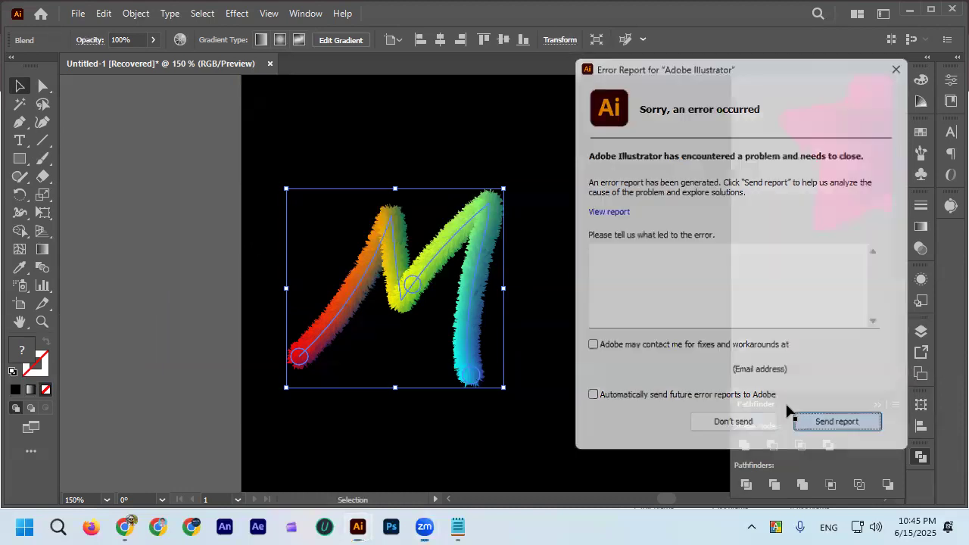